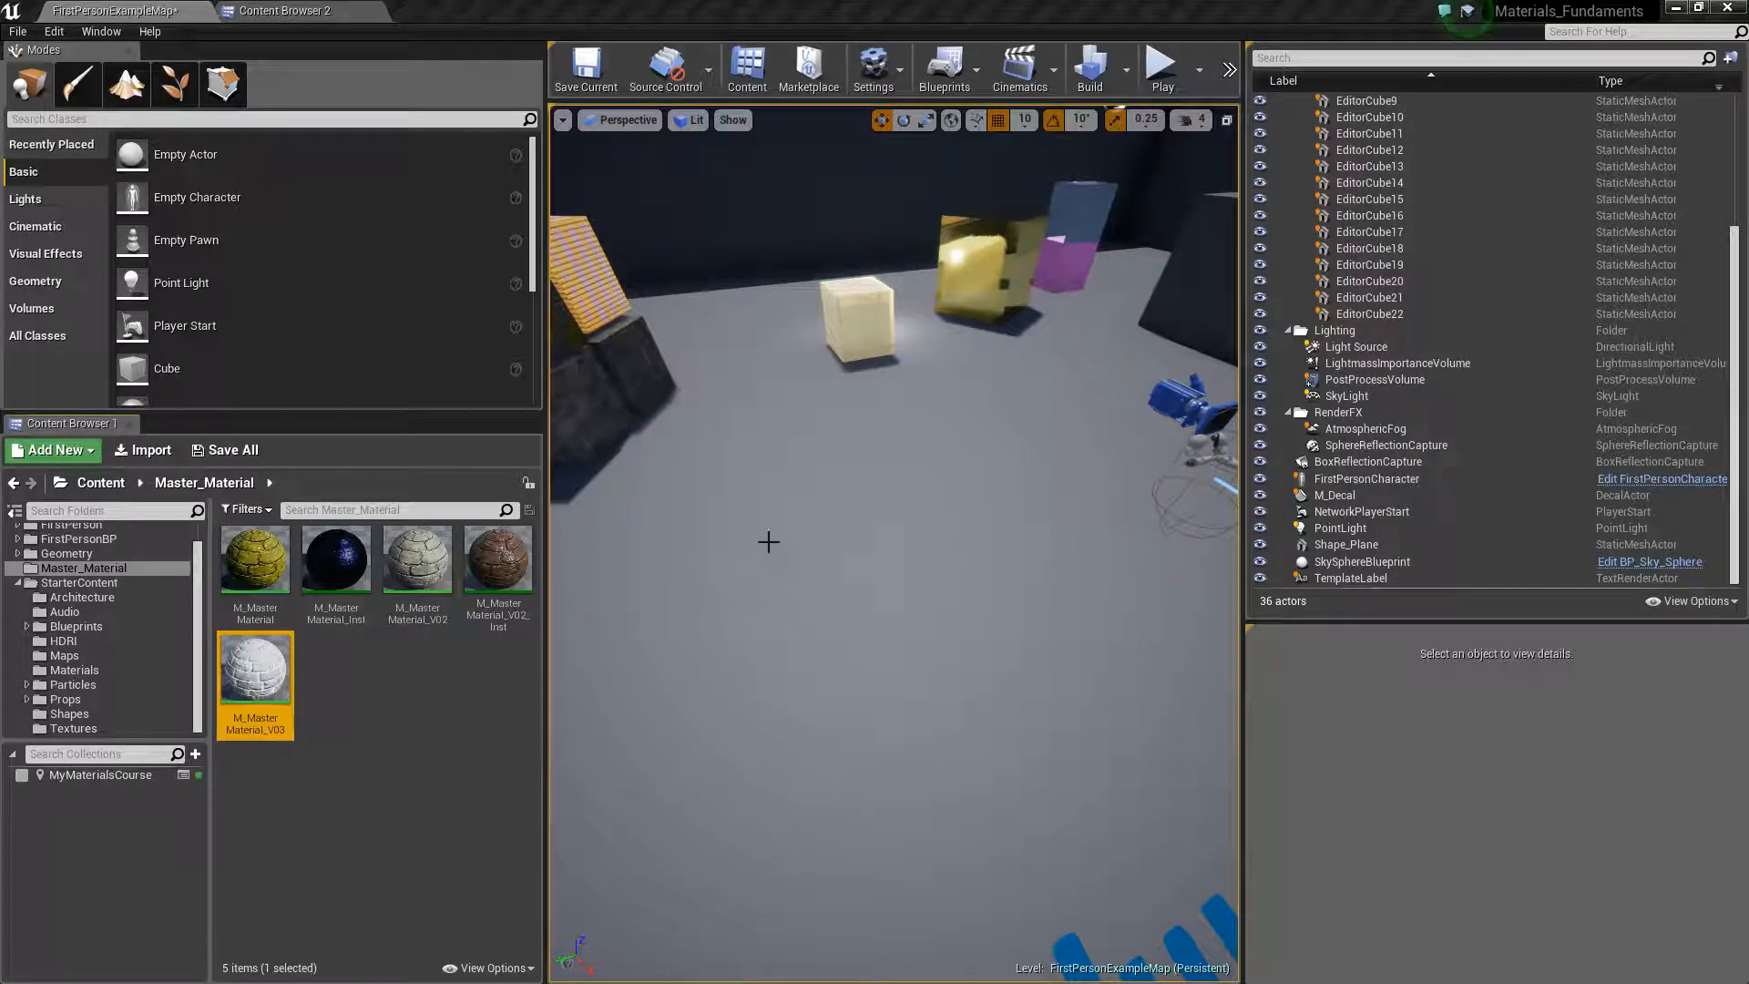
Place the SM_MatPreviewMesh_02 prop from the StarterContent Props folder on the open floor of the level
right_click_drag(766, 576, 810, 560)
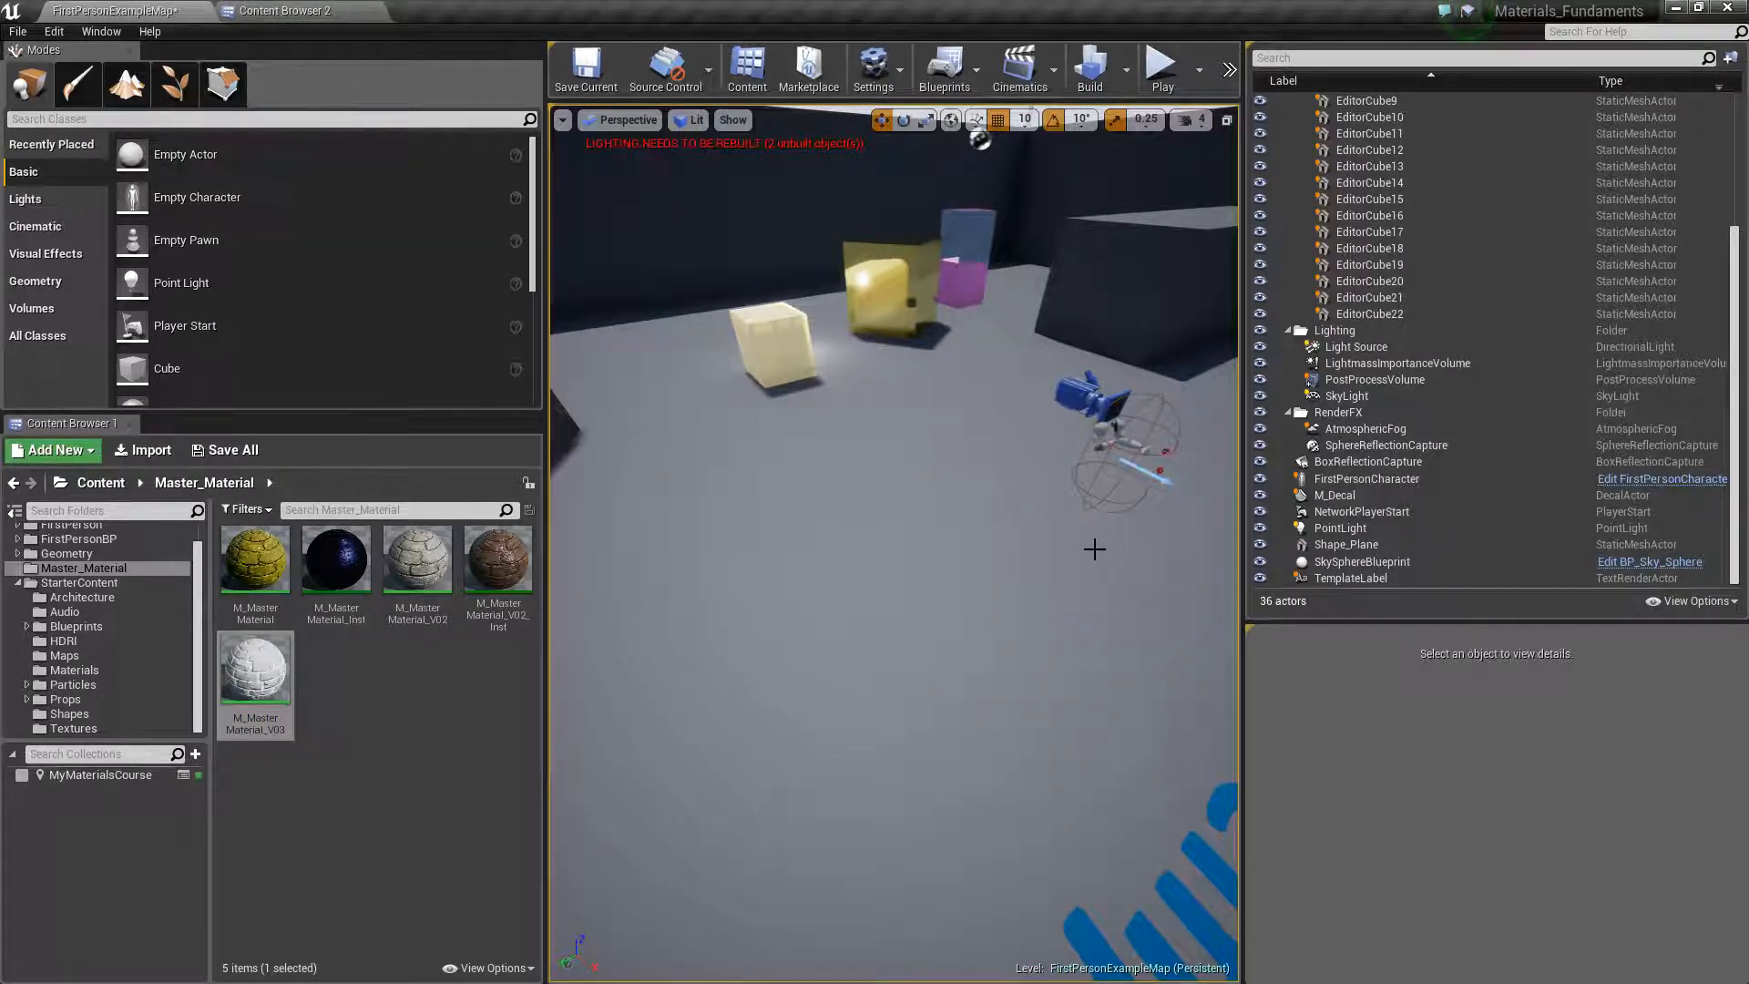
left_click(65, 699)
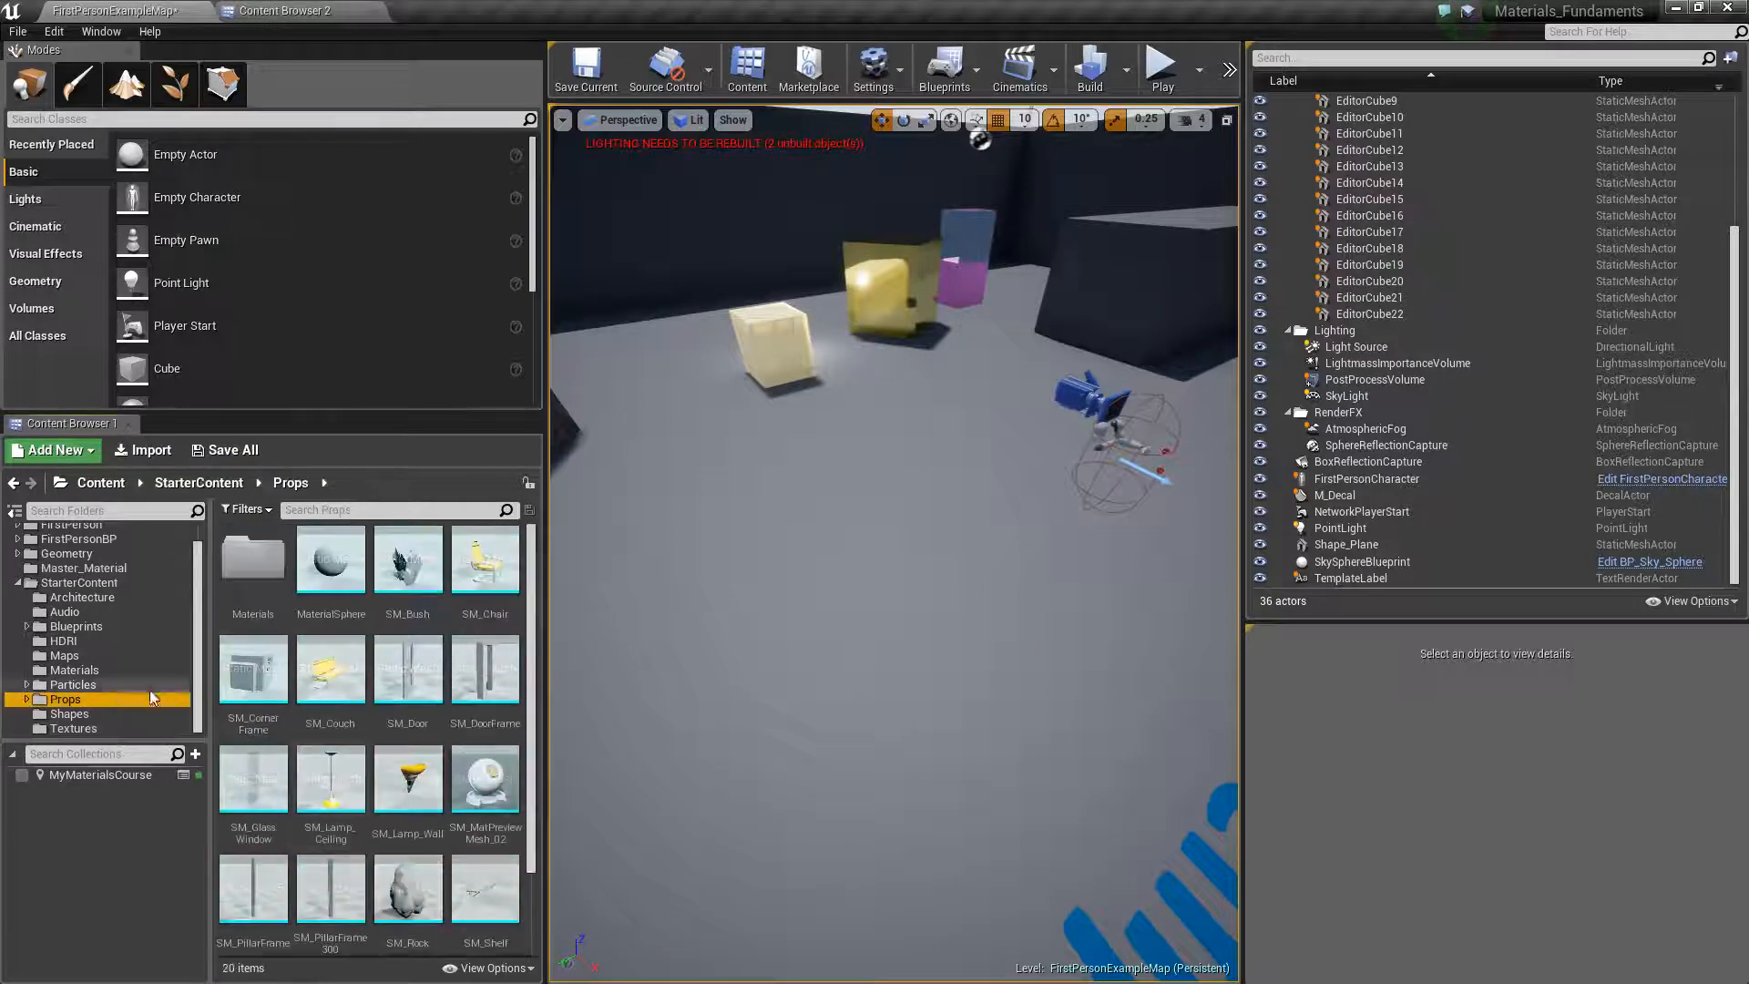
left_click_drag(448, 805, 883, 565)
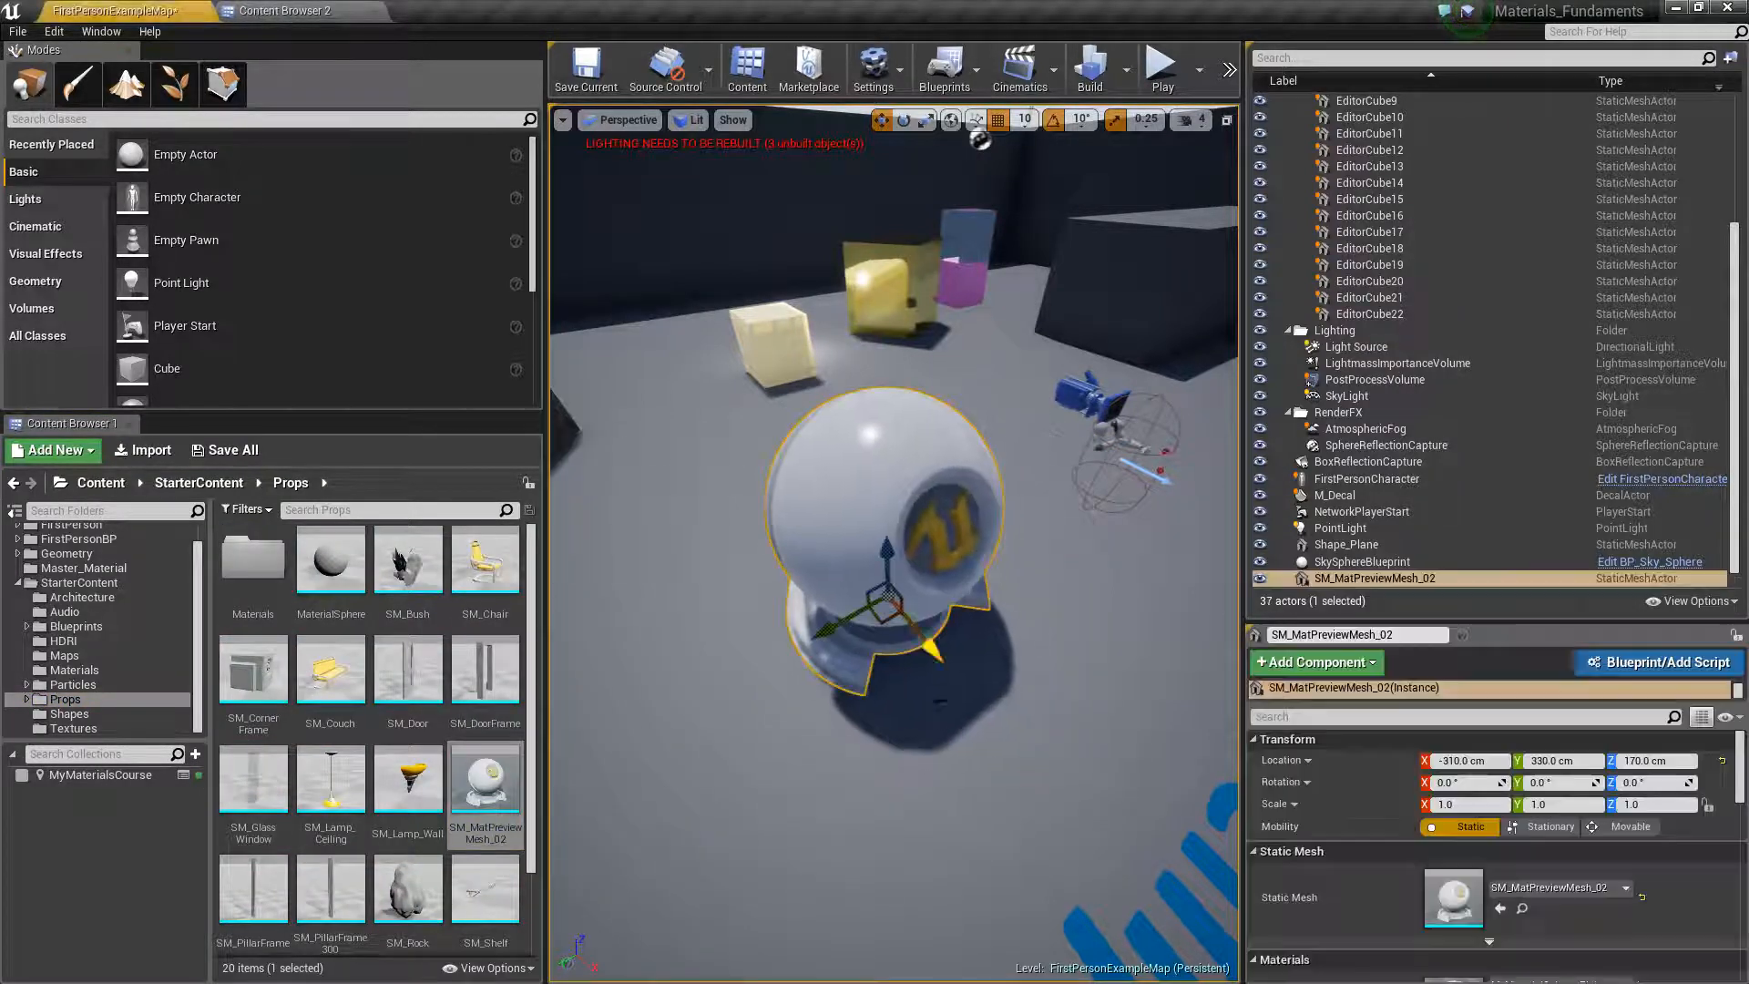
right_click_drag(884, 564, 775, 510)
Apply M_MasterMaterial_V03 from the Master_Material folder to the placed preview mesh
left_click(84, 568)
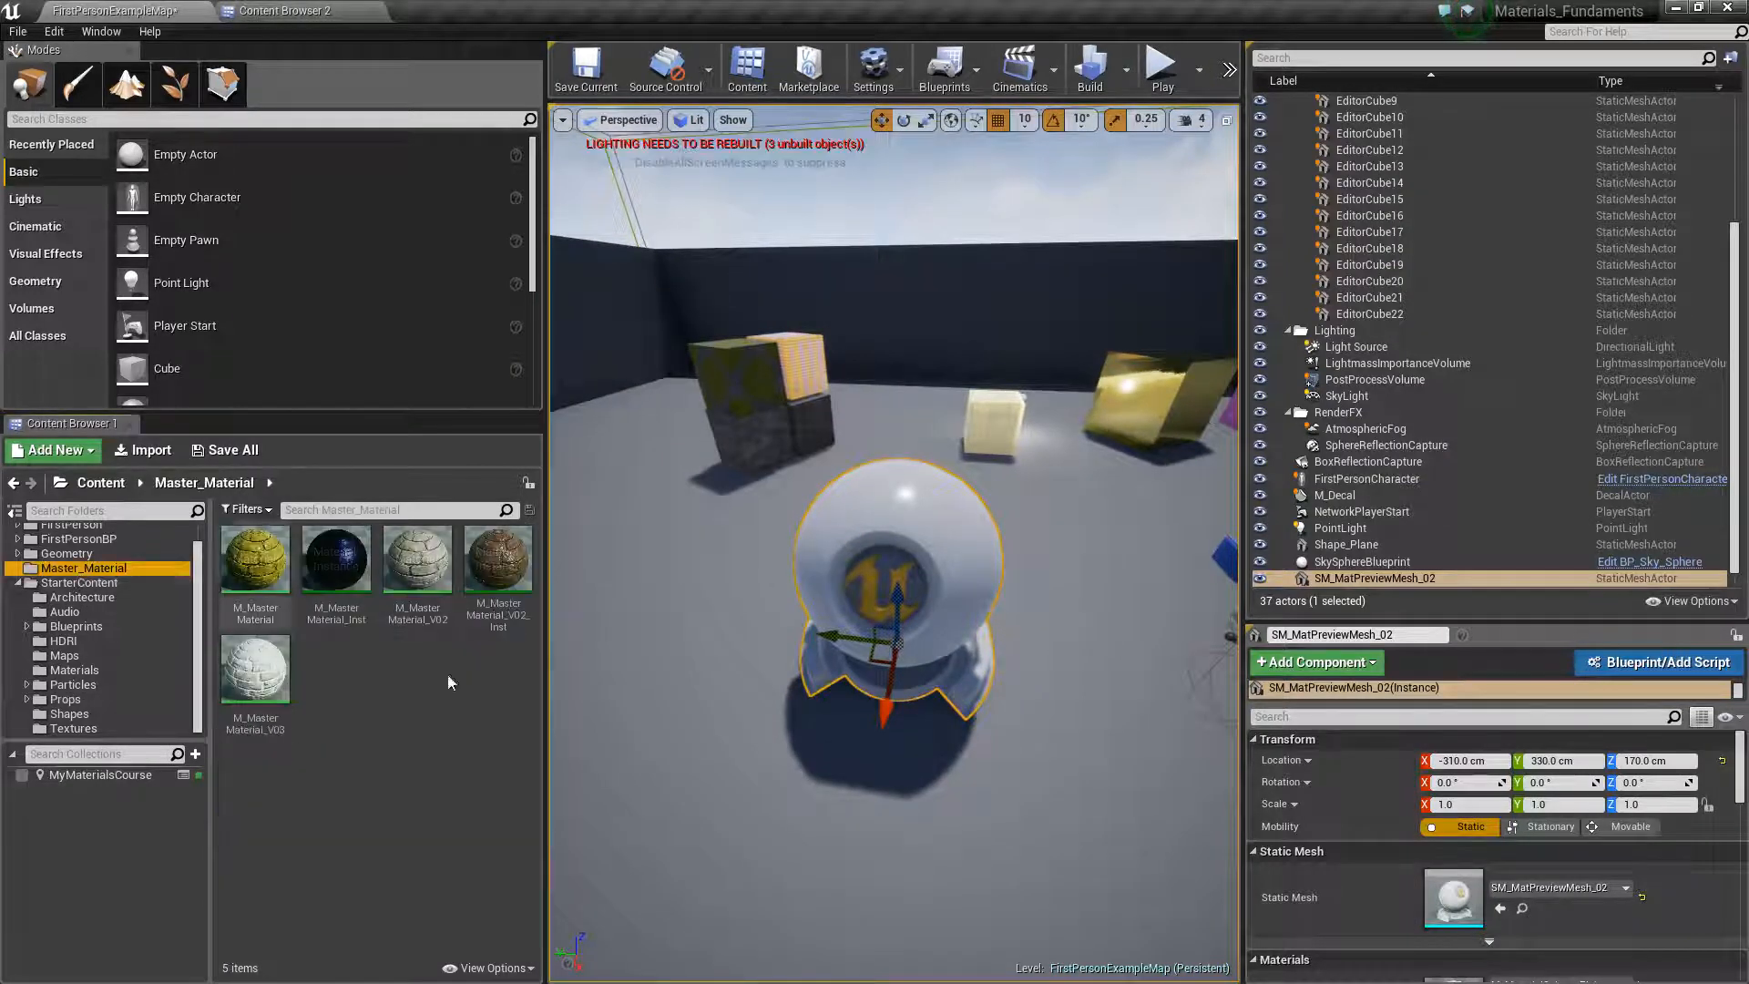
left_click_drag(263, 695, 897, 583)
right_click_drag(897, 583, 869, 530)
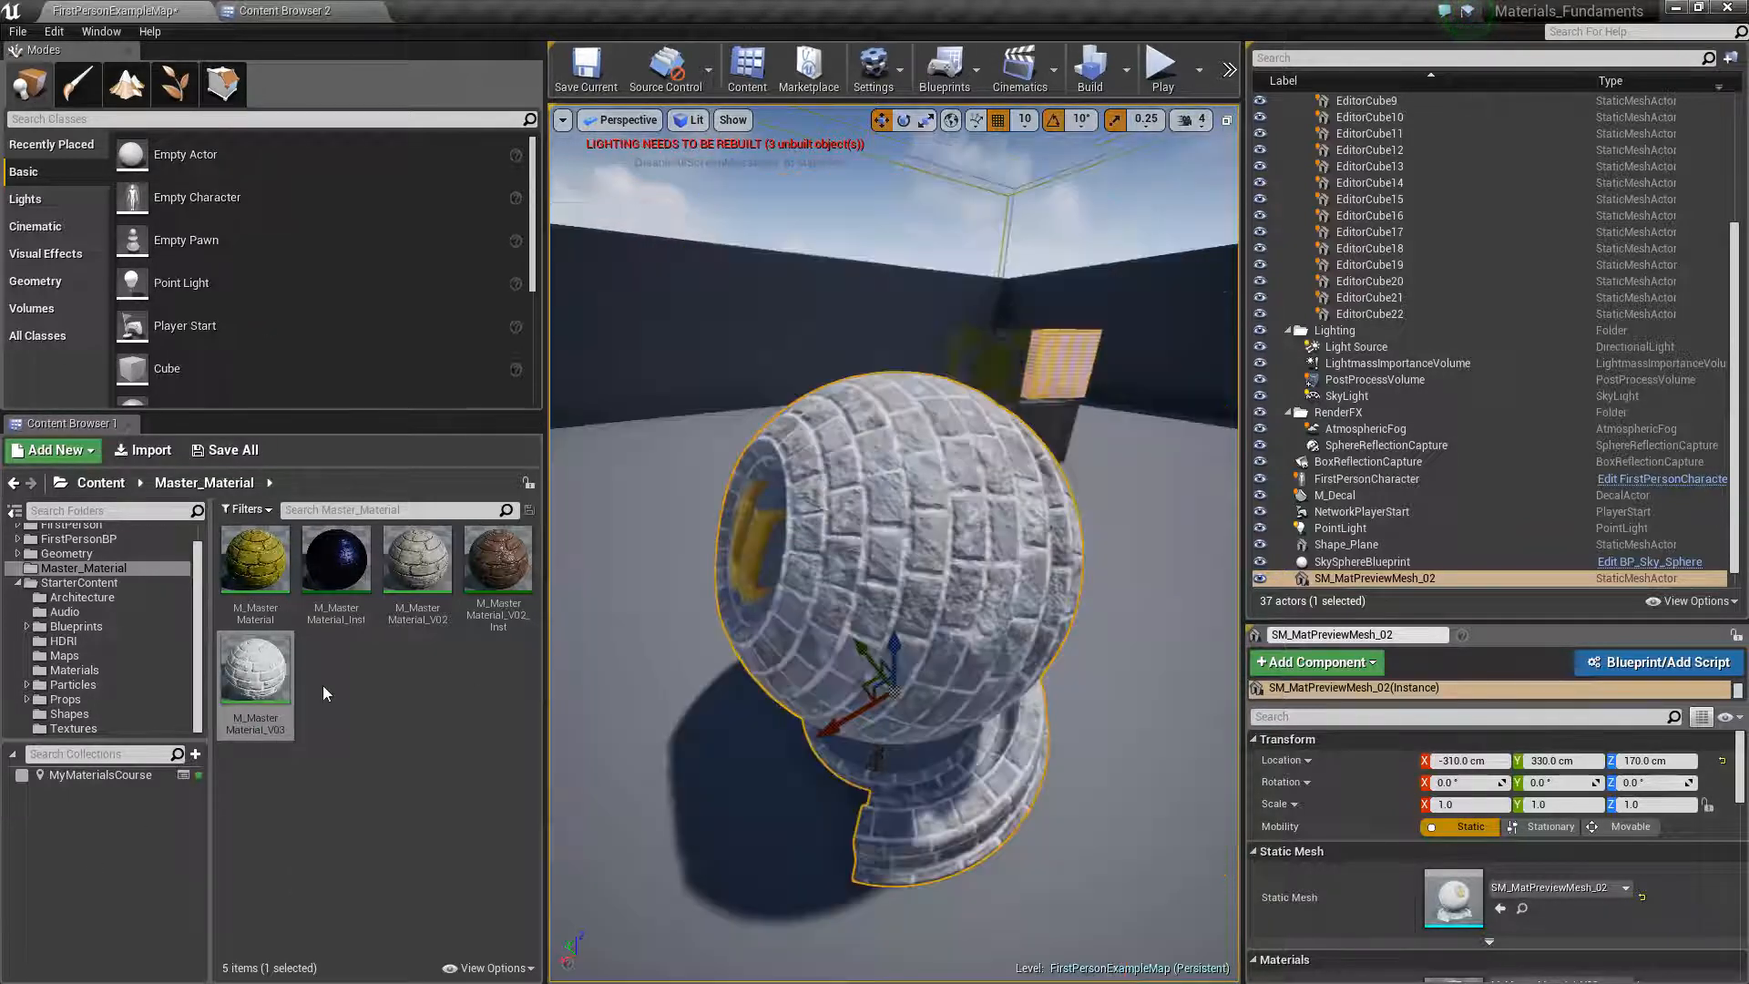
Create a material instance of M_MasterMaterial_V03 with its default name and apply it to the preview mesh
right_click(263, 697)
left_click(355, 242)
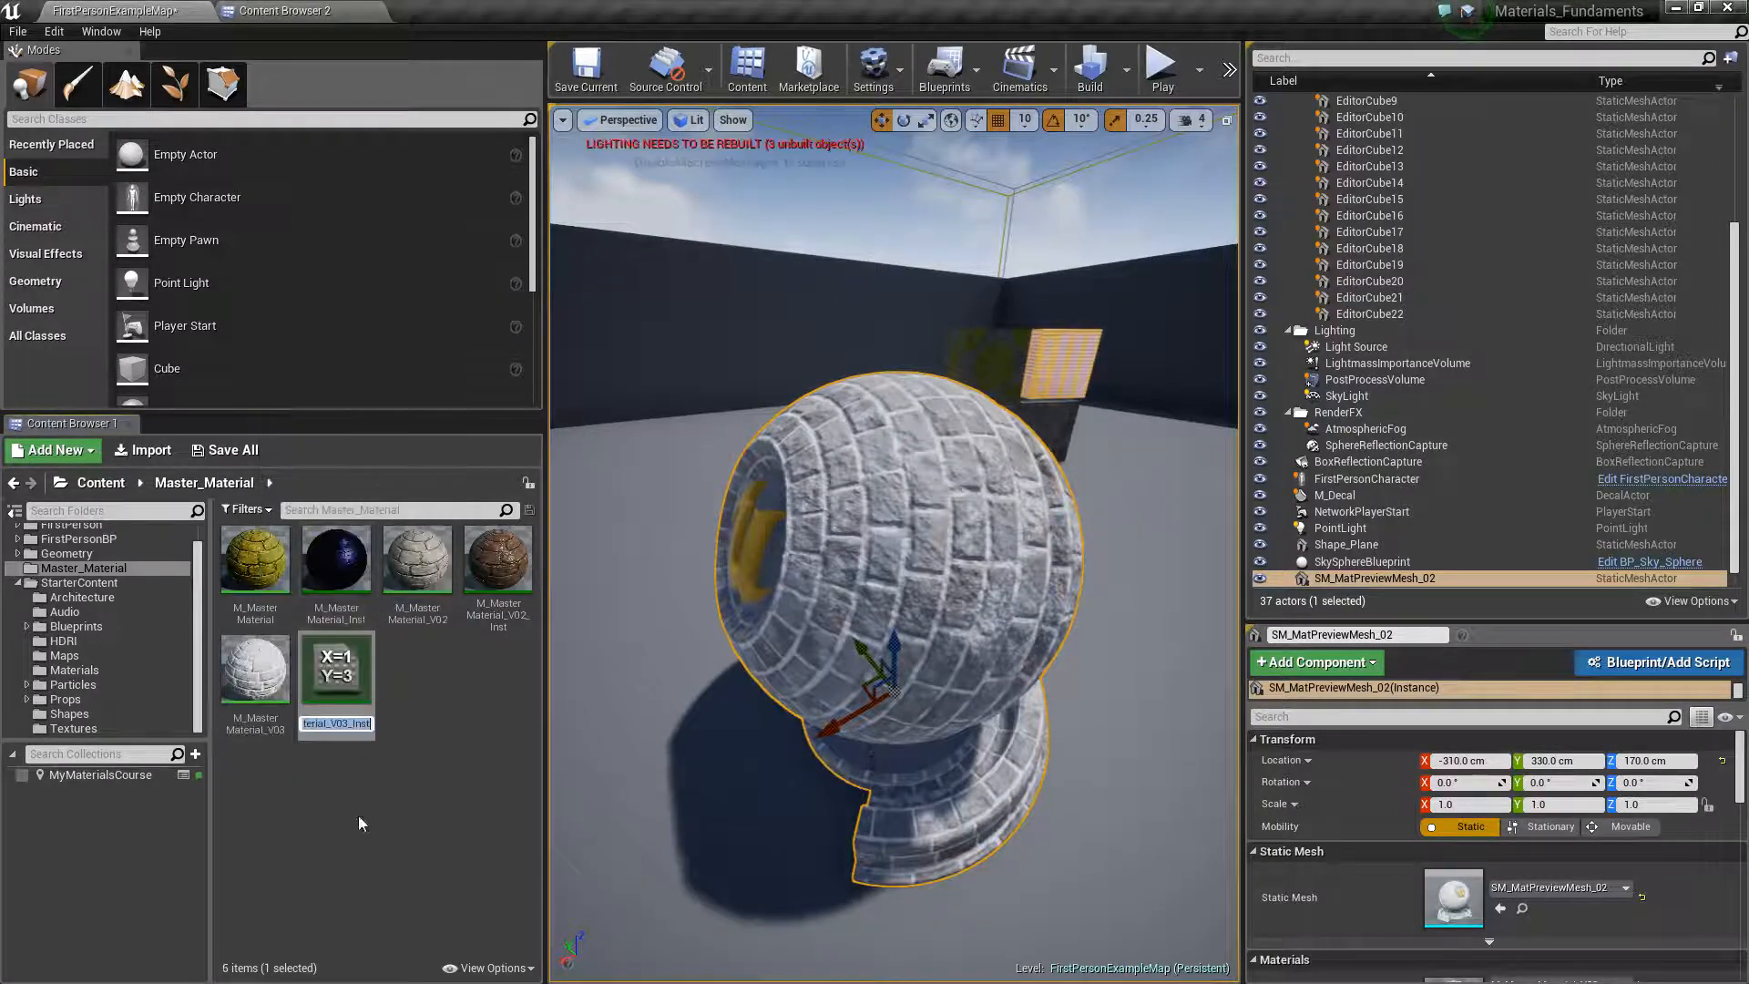
left_click(342, 681)
left_click_drag(341, 682, 911, 569)
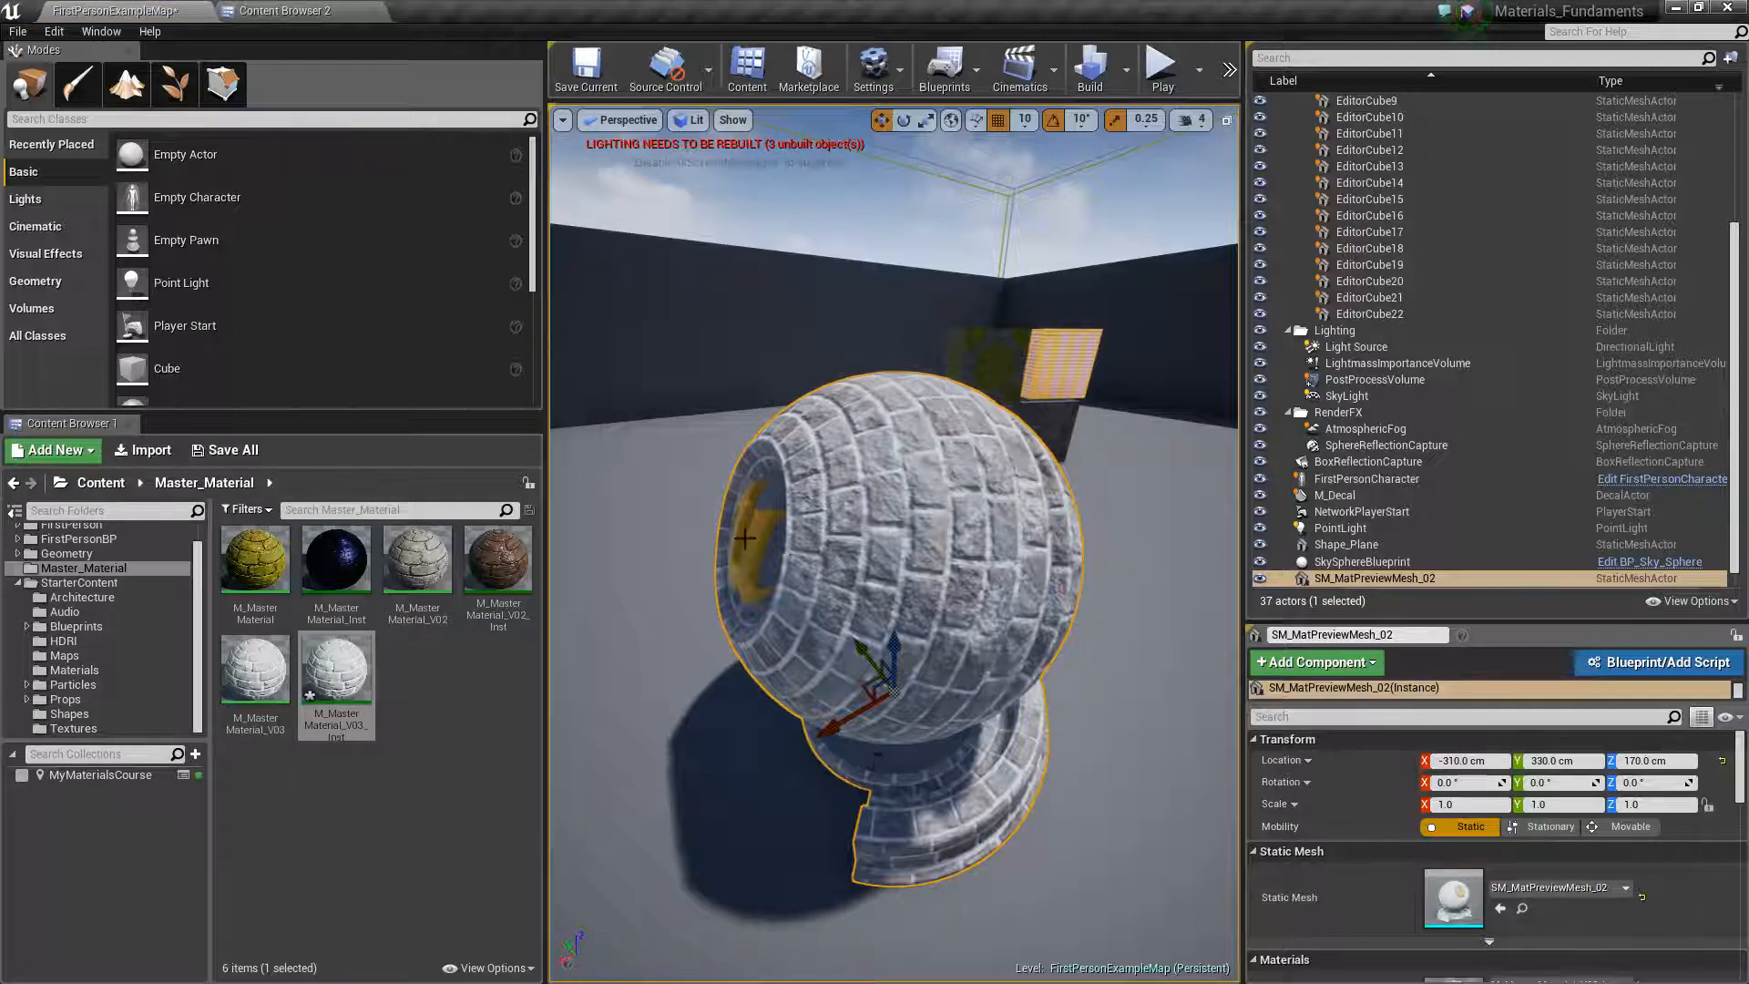
Inspect the brick surface on the preview mesh and switch the editor to Mesh Paint mode
right_click_drag(786, 536, 807, 558)
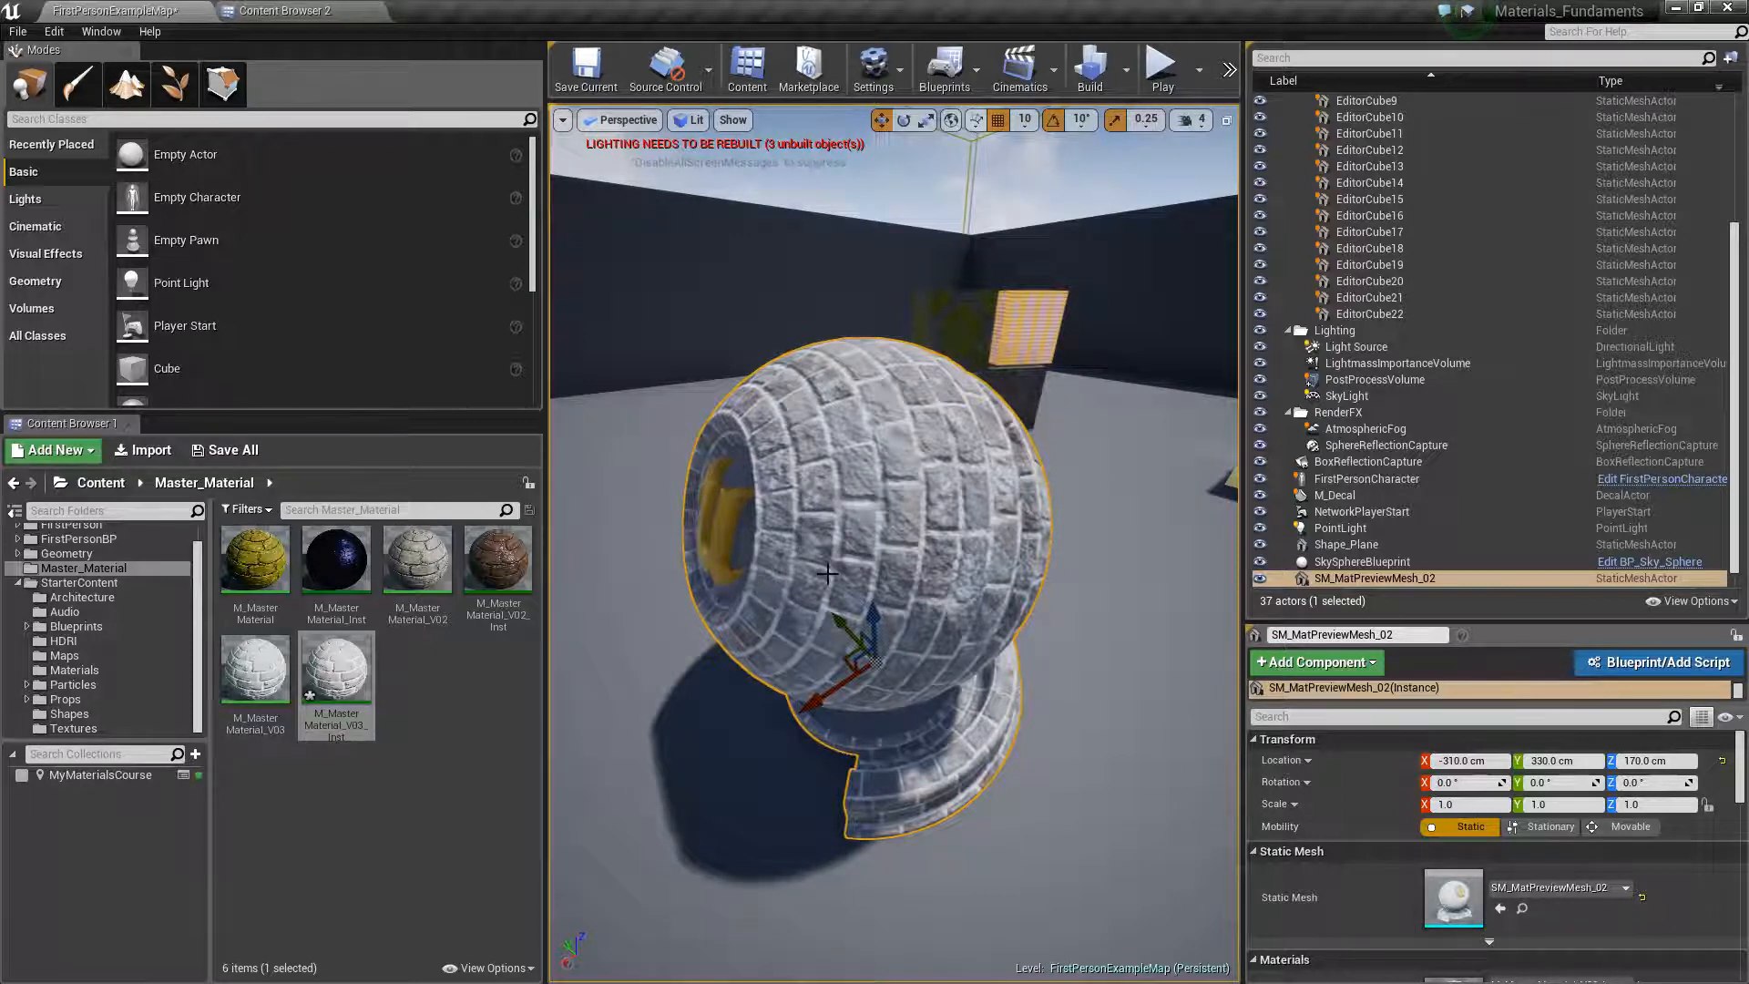
scroll(929, 523, "up", 3)
scroll(871, 617, "down", 3)
scroll(868, 621, "up", 3)
right_click_drag(882, 607, 859, 583)
scroll(882, 608, "down", 3)
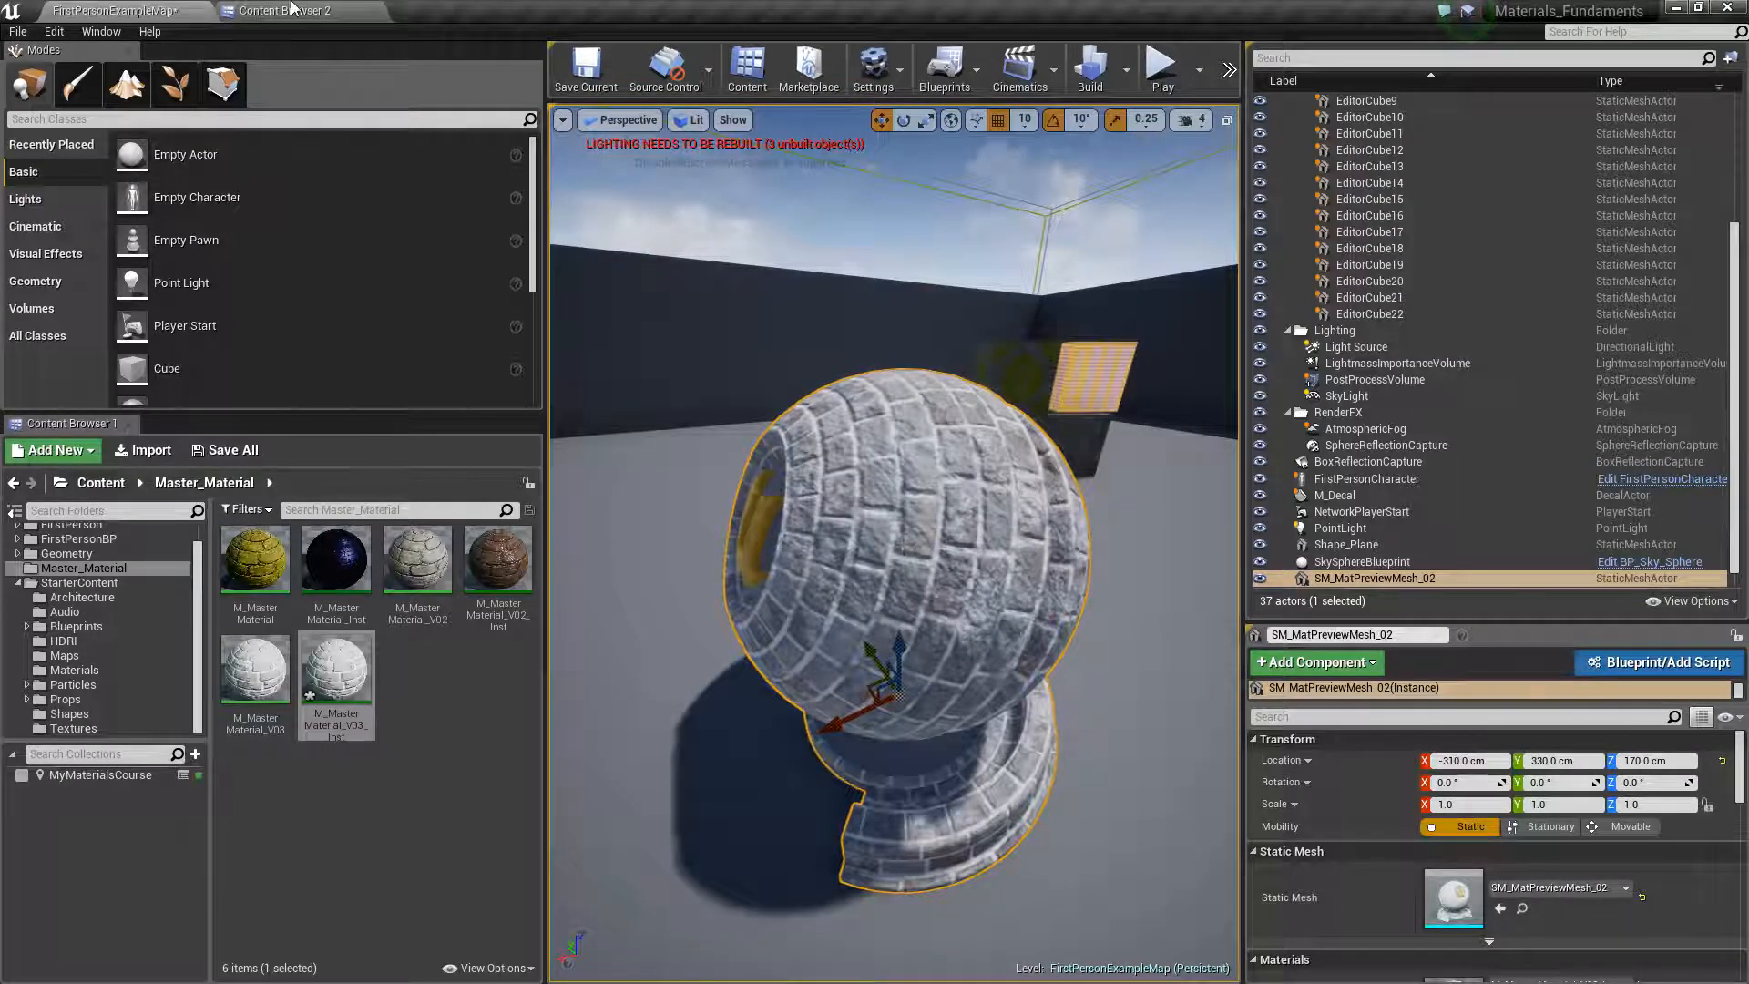
left_click(90, 85)
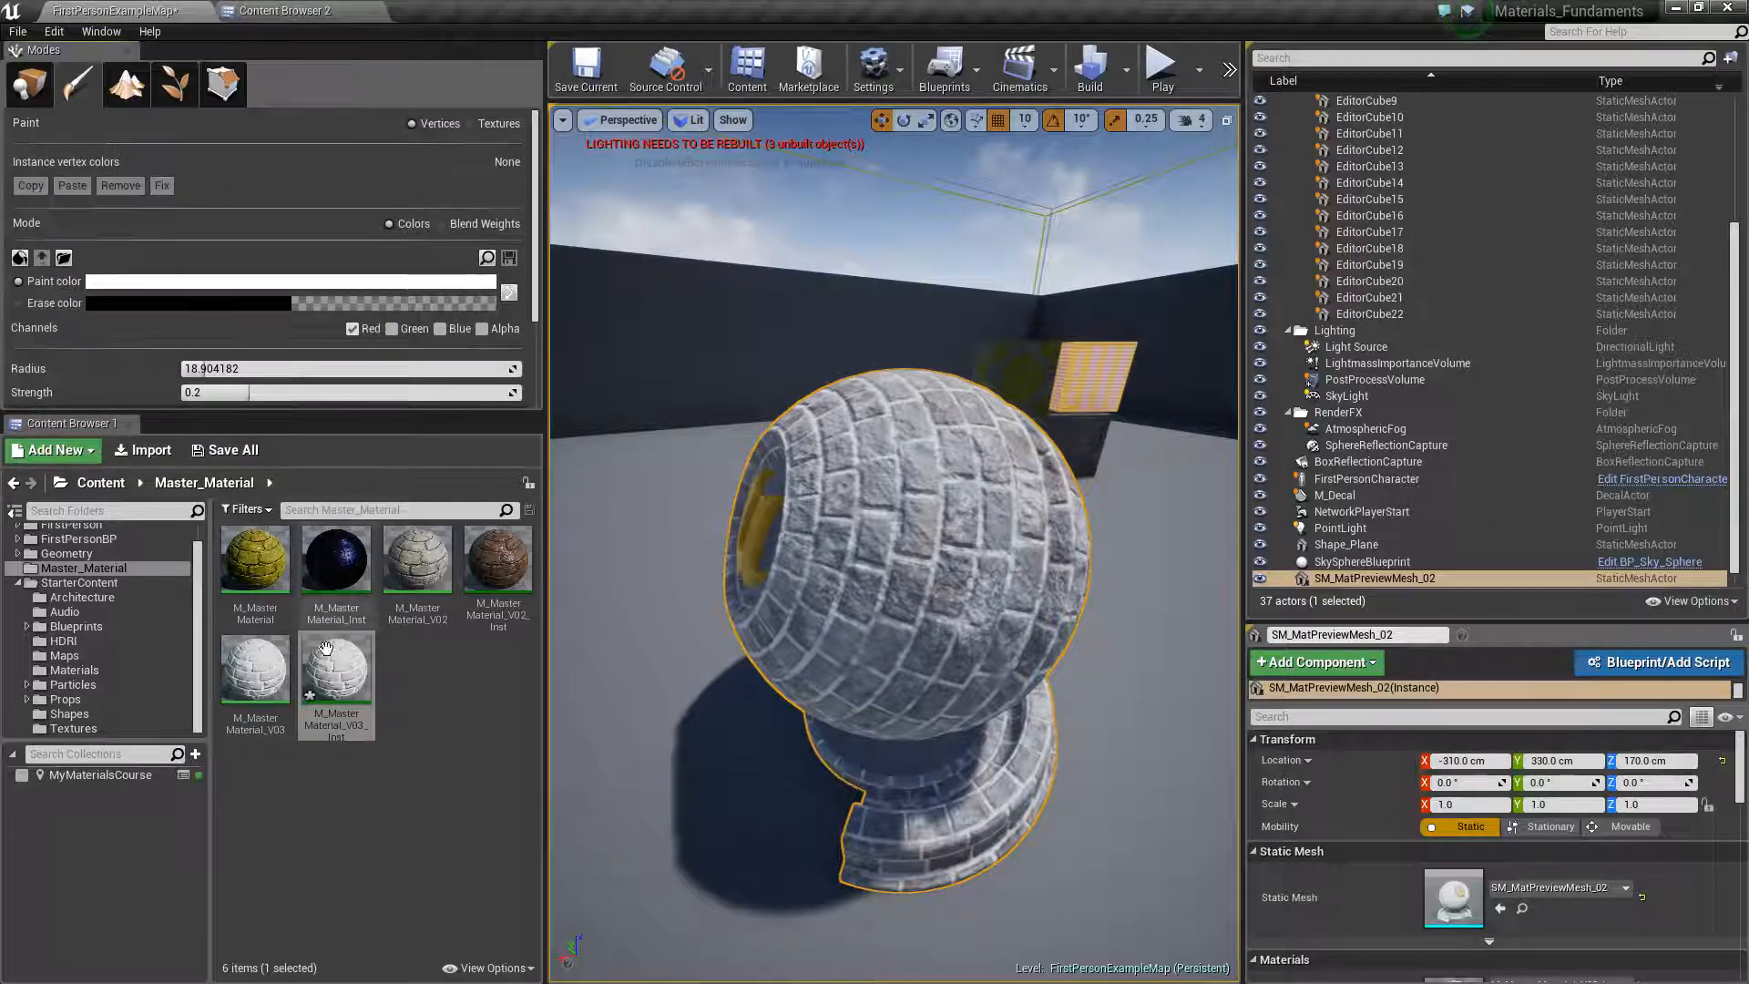
In the M_MasterMaterial_V03 instance, override Dirt_Color, Dirt_Glow_Amount, Dirt_Amount_Offset and Dirt_Roughness, and override and turn on Enable_Dirt
double_click(337, 673)
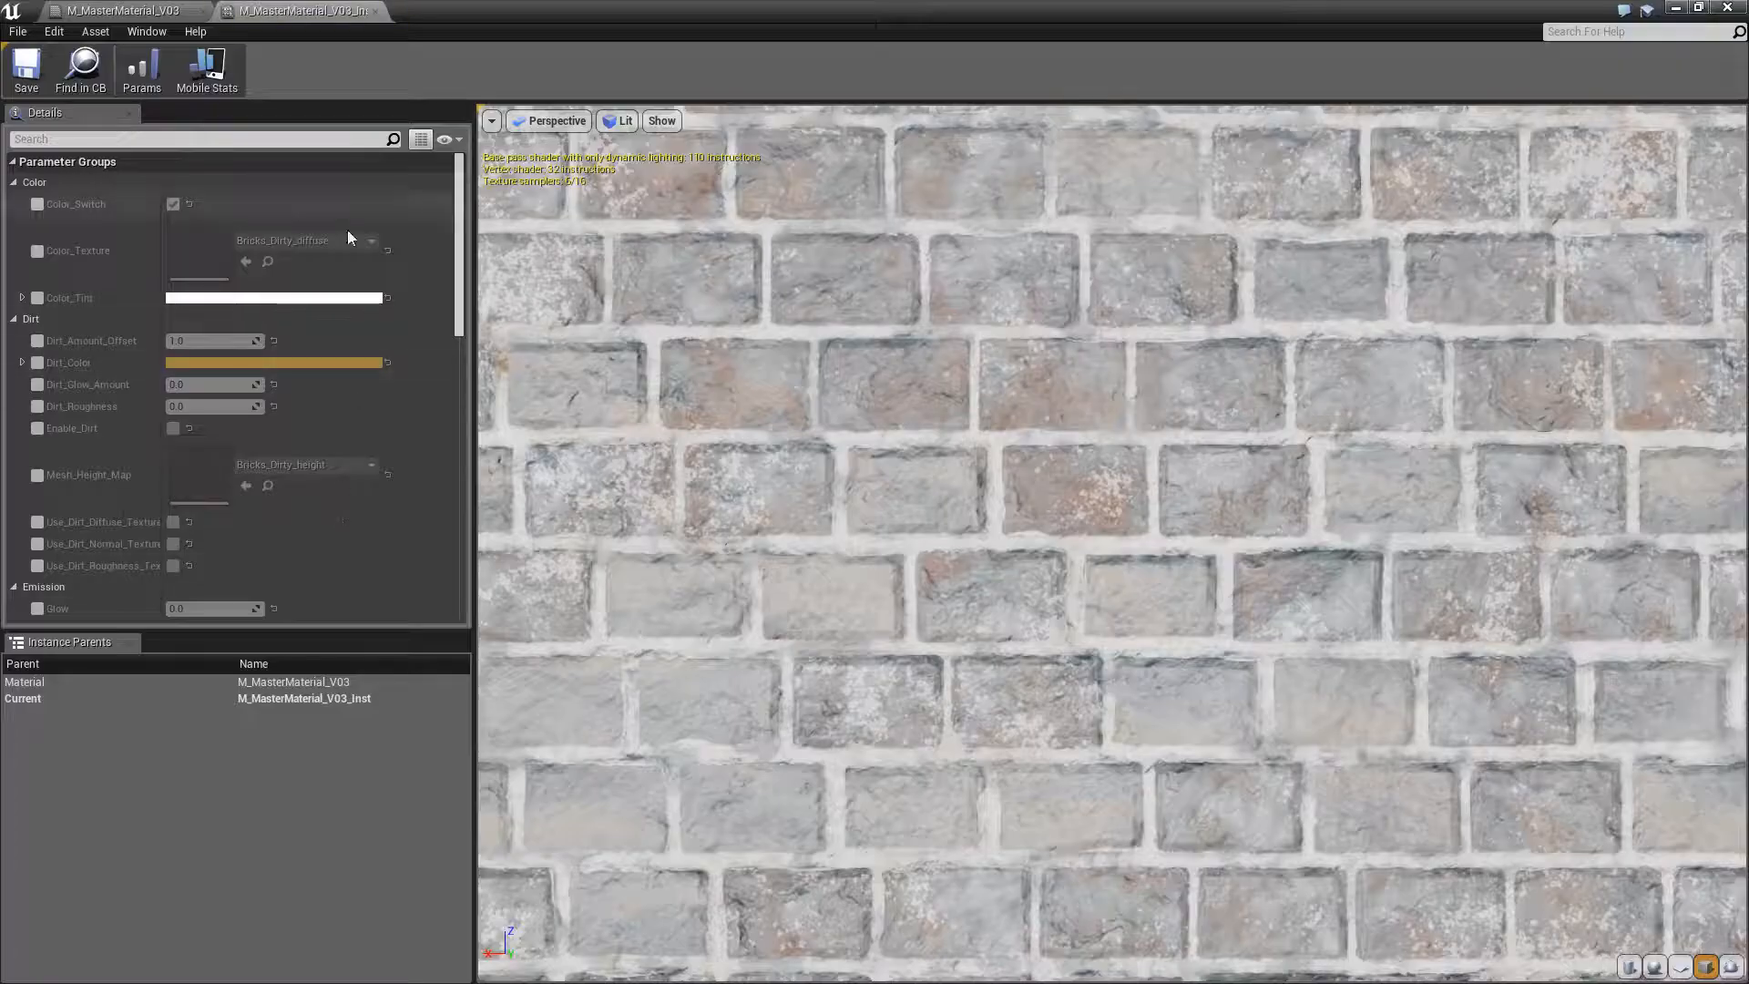
left_click(1697, 8)
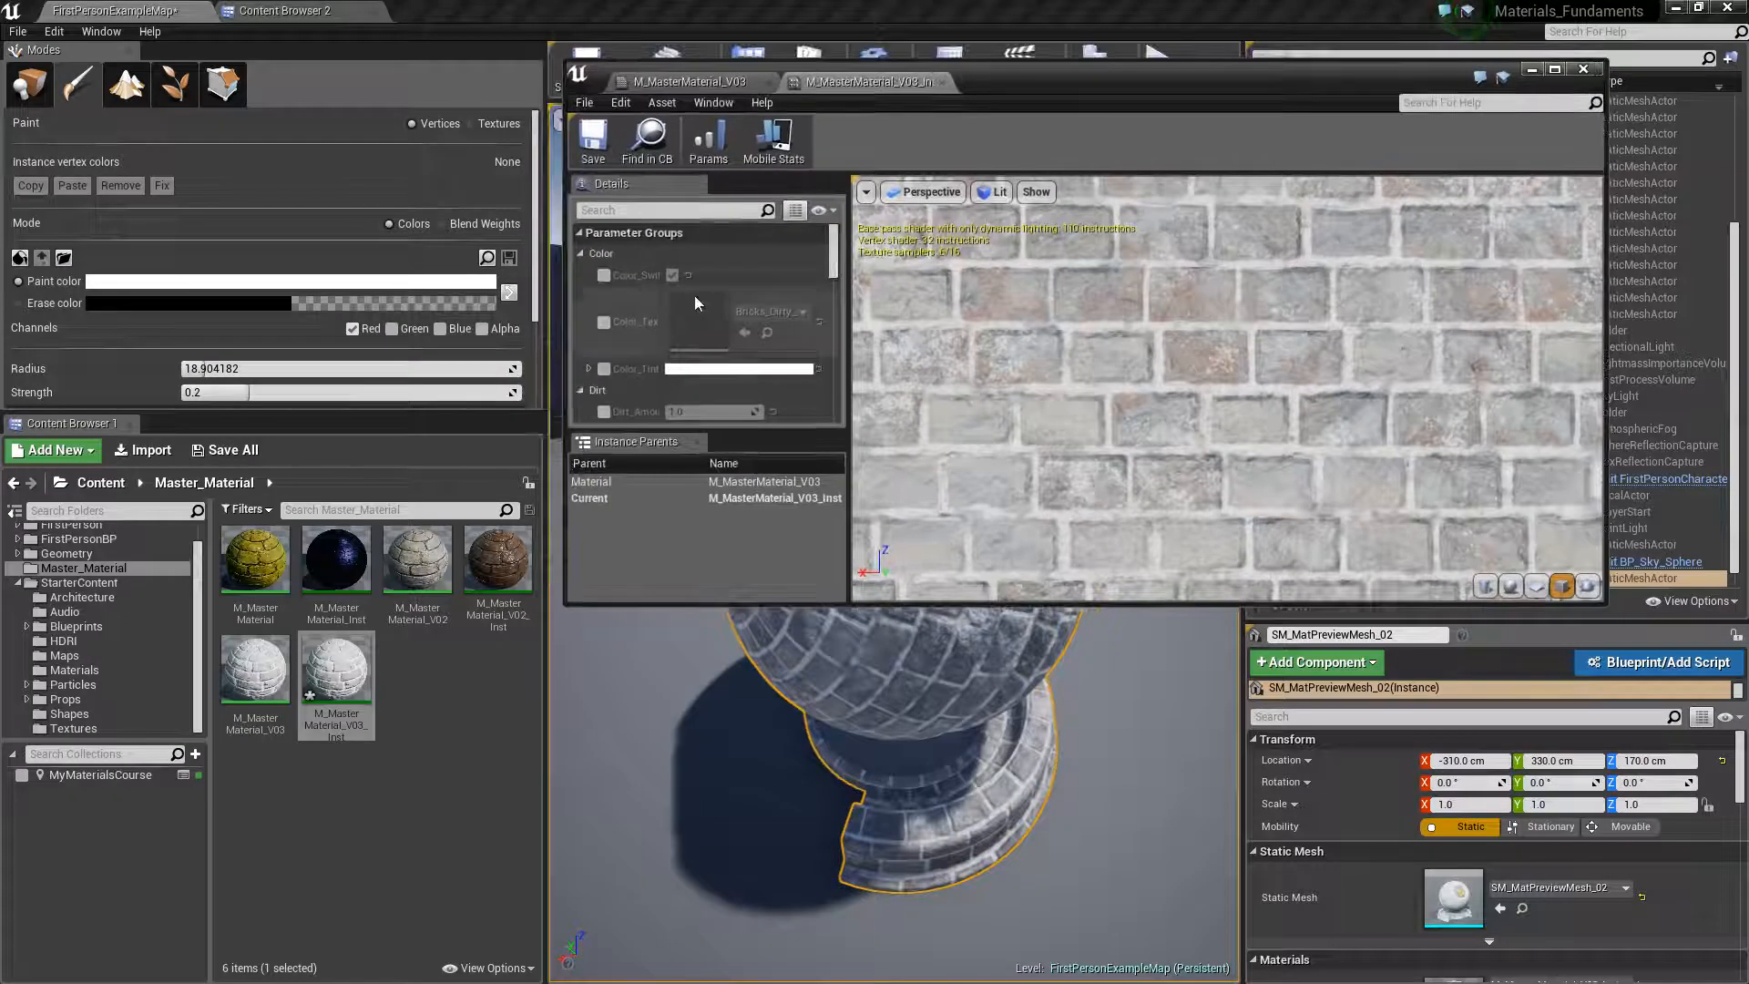
scroll(602, 355, "down", 2)
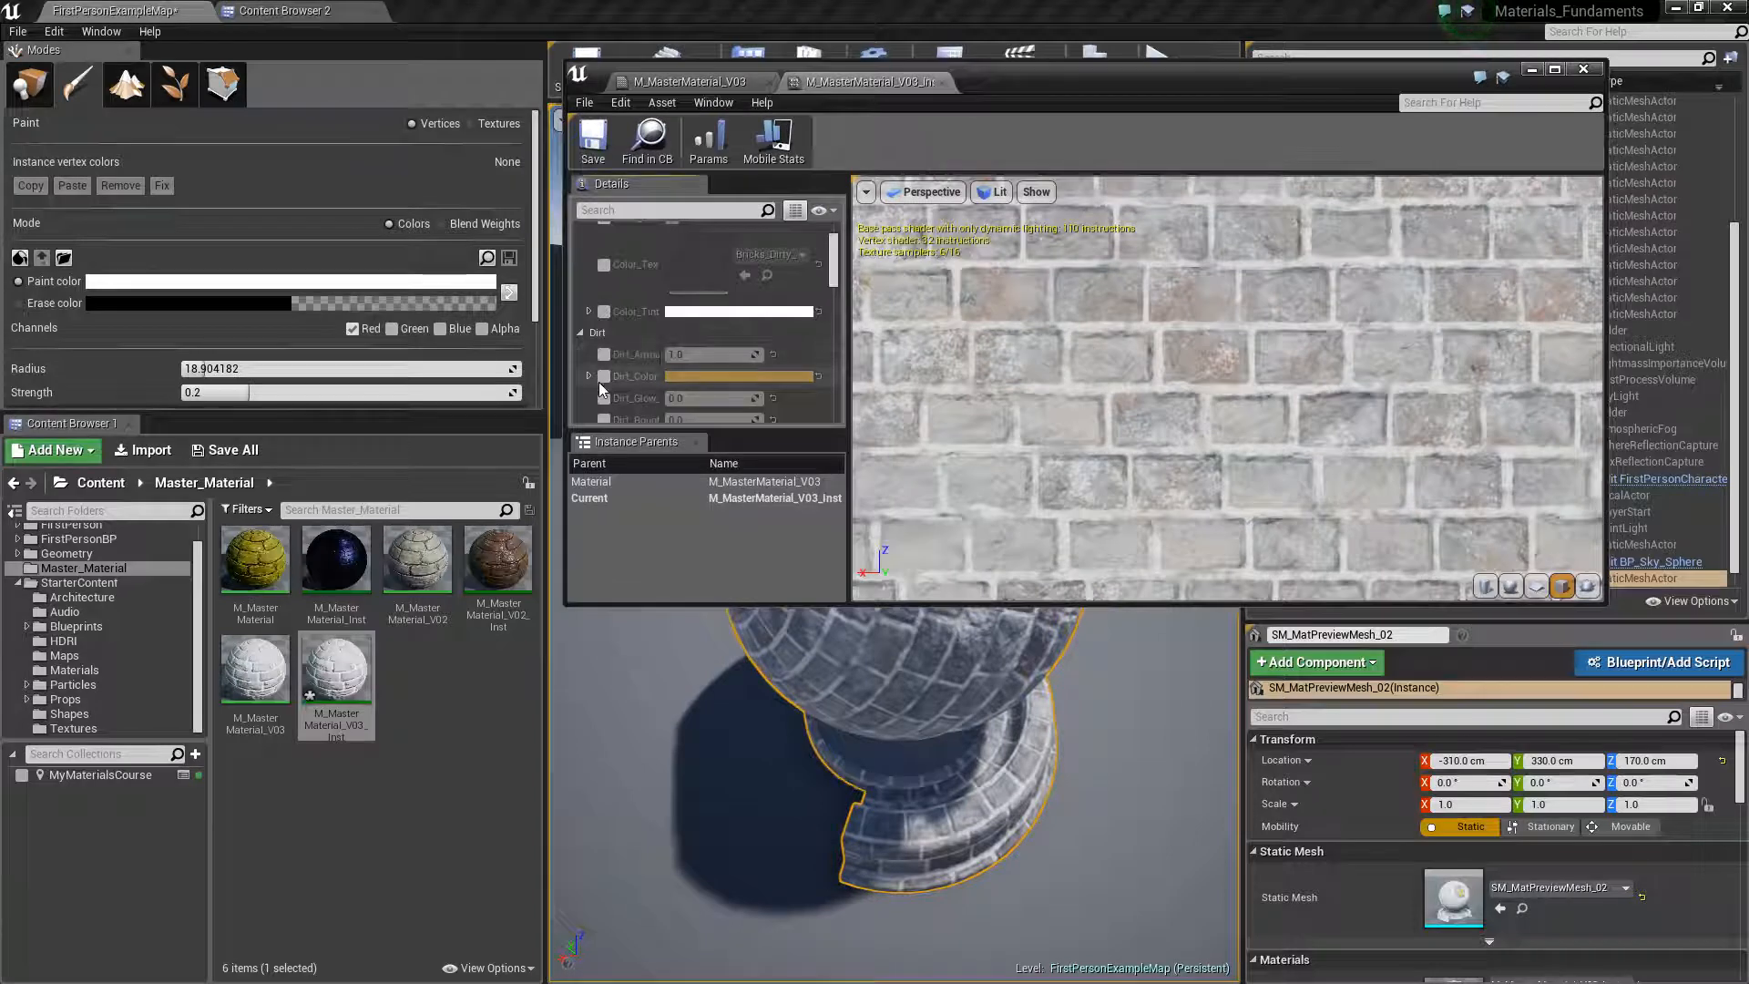
left_click(603, 376)
left_click(603, 398)
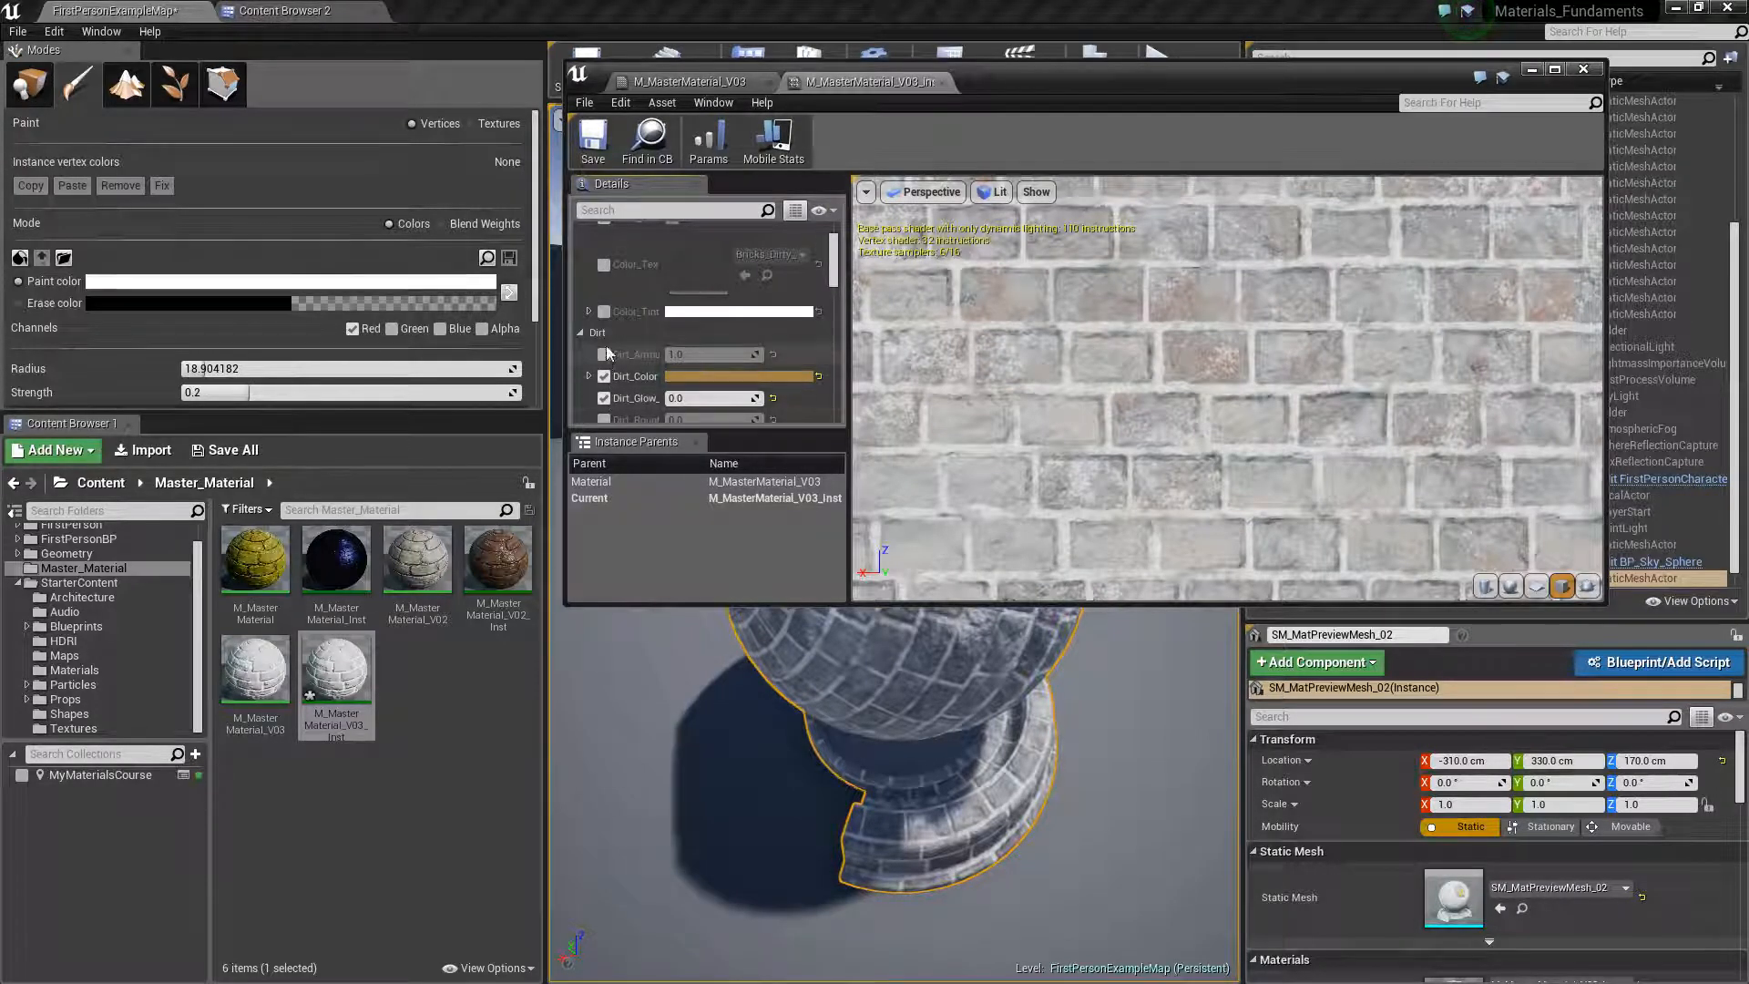
left_click(603, 354)
scroll(605, 353, "down", 2)
left_click(603, 361)
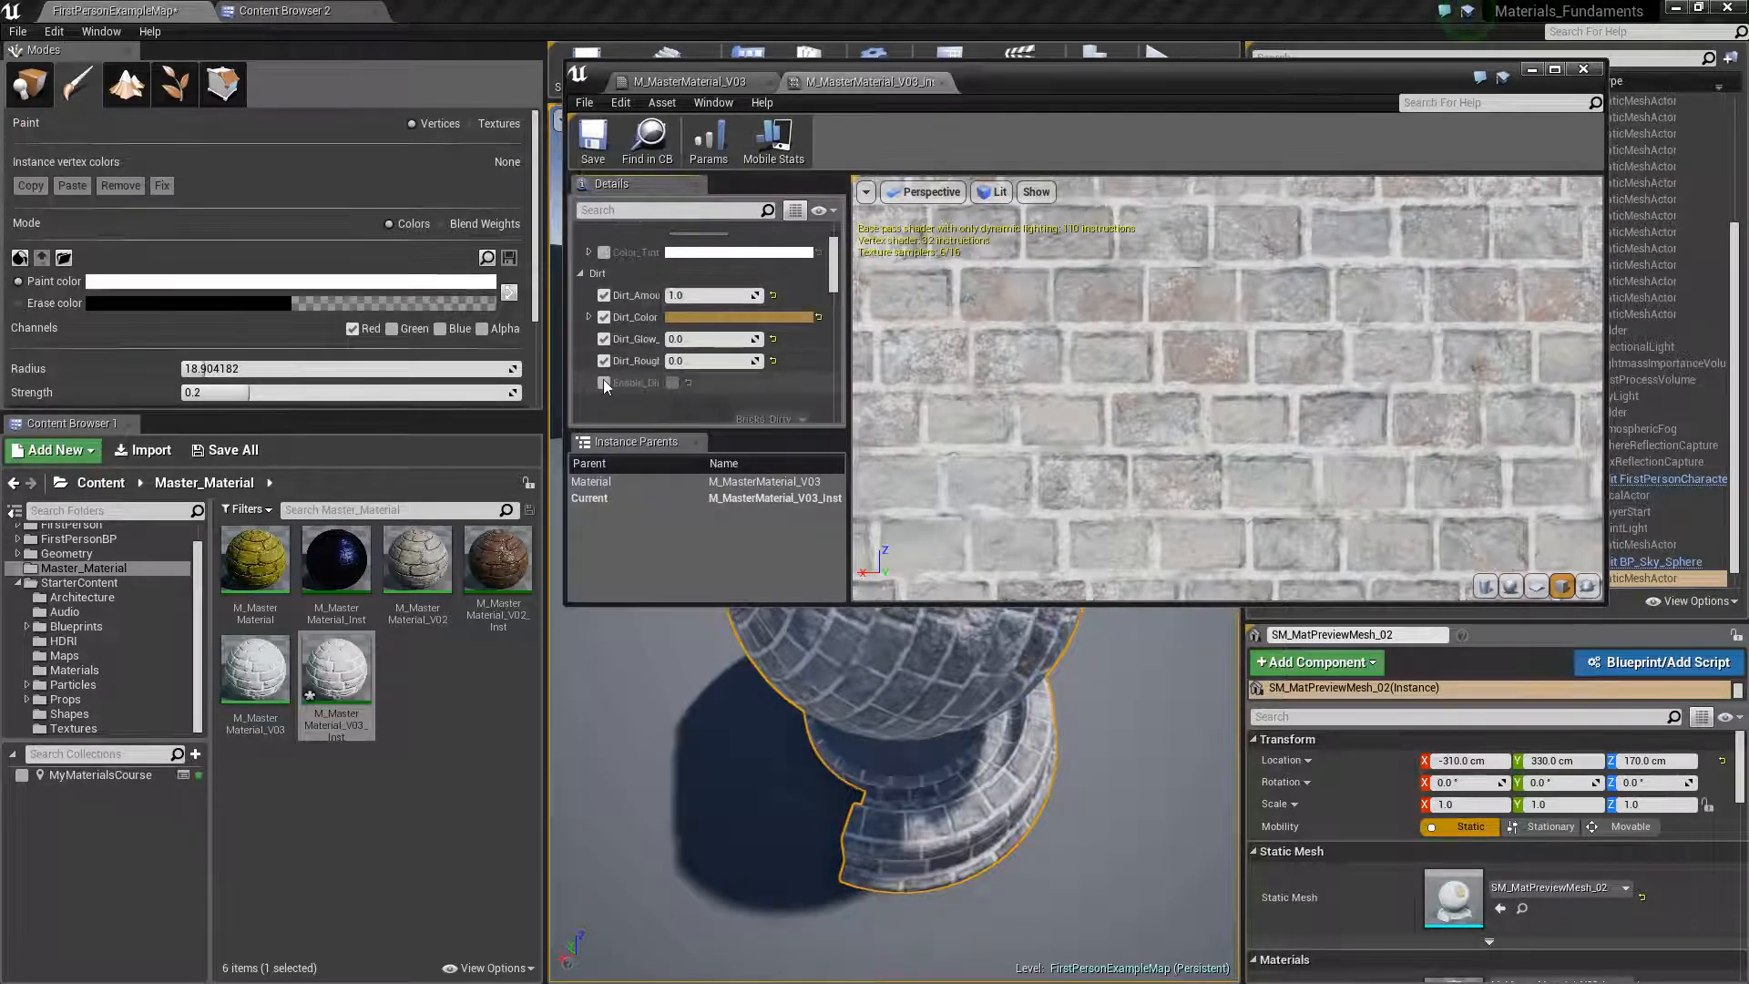
left_click(603, 383)
left_click(672, 383)
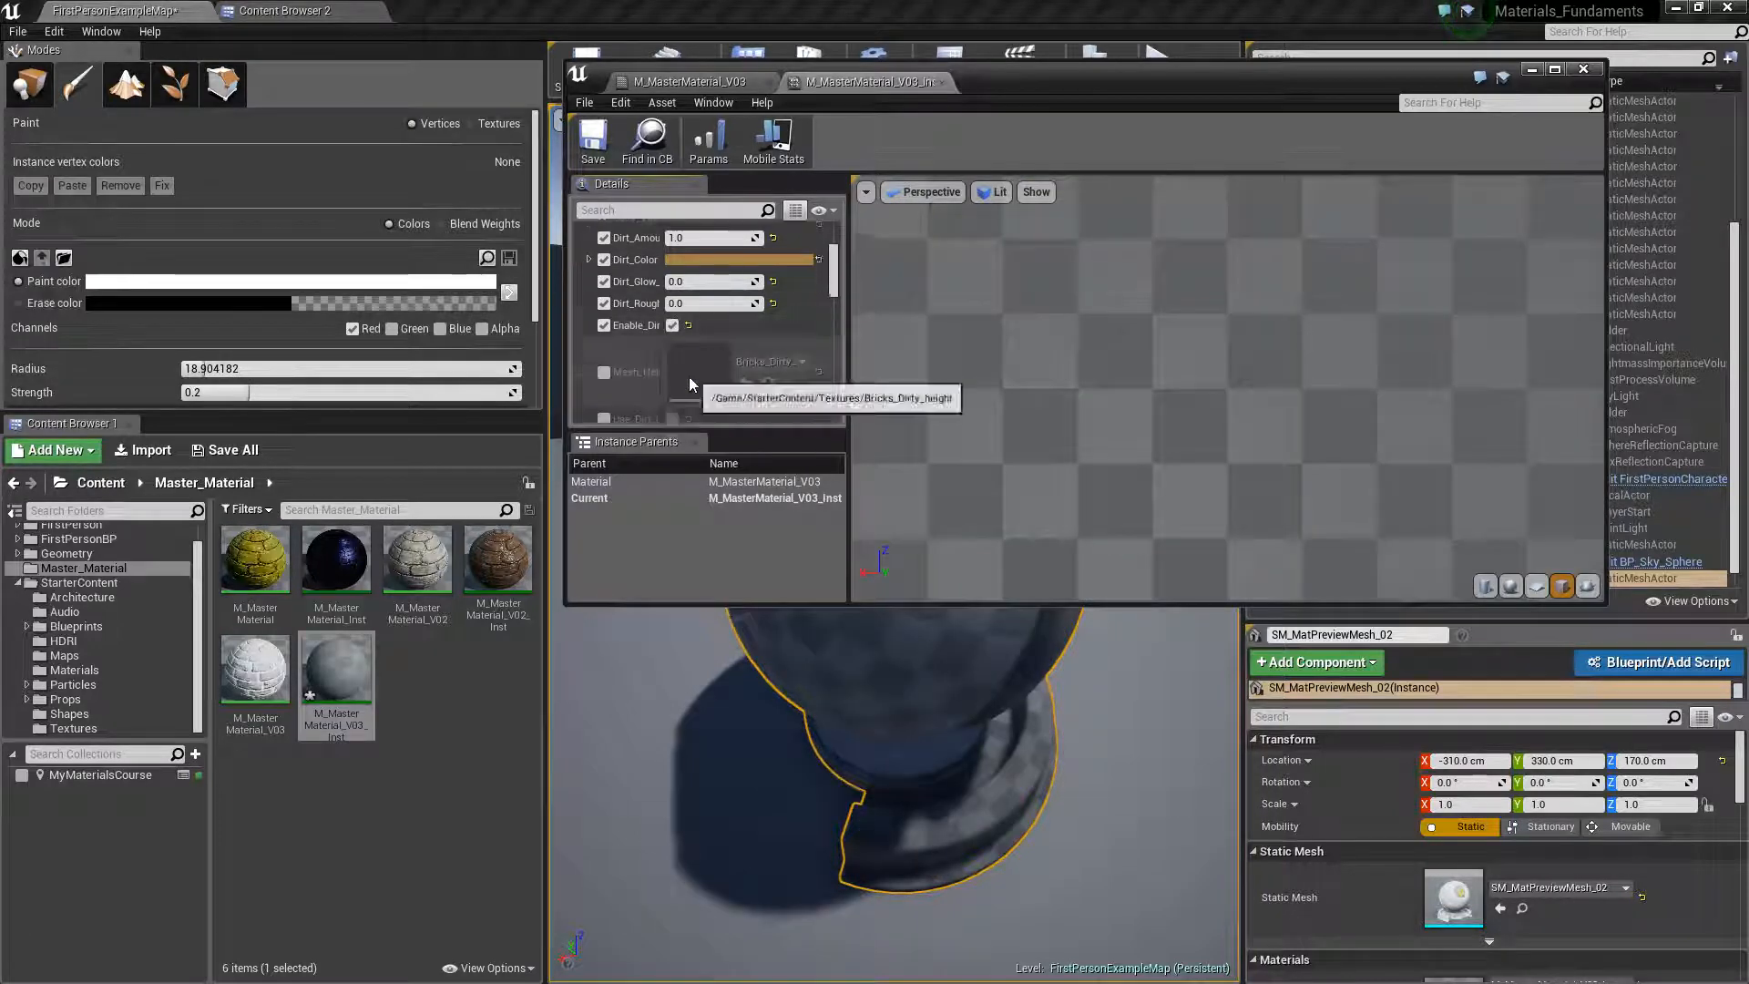
Override Mesh_Height_Map, Use_Dirt_Normal_Texture and the dirt texture, and override and turn on Use_Dirt_Diffuse_Texture
scroll(605, 352, "down", 3)
left_click(603, 344)
left_click(605, 390)
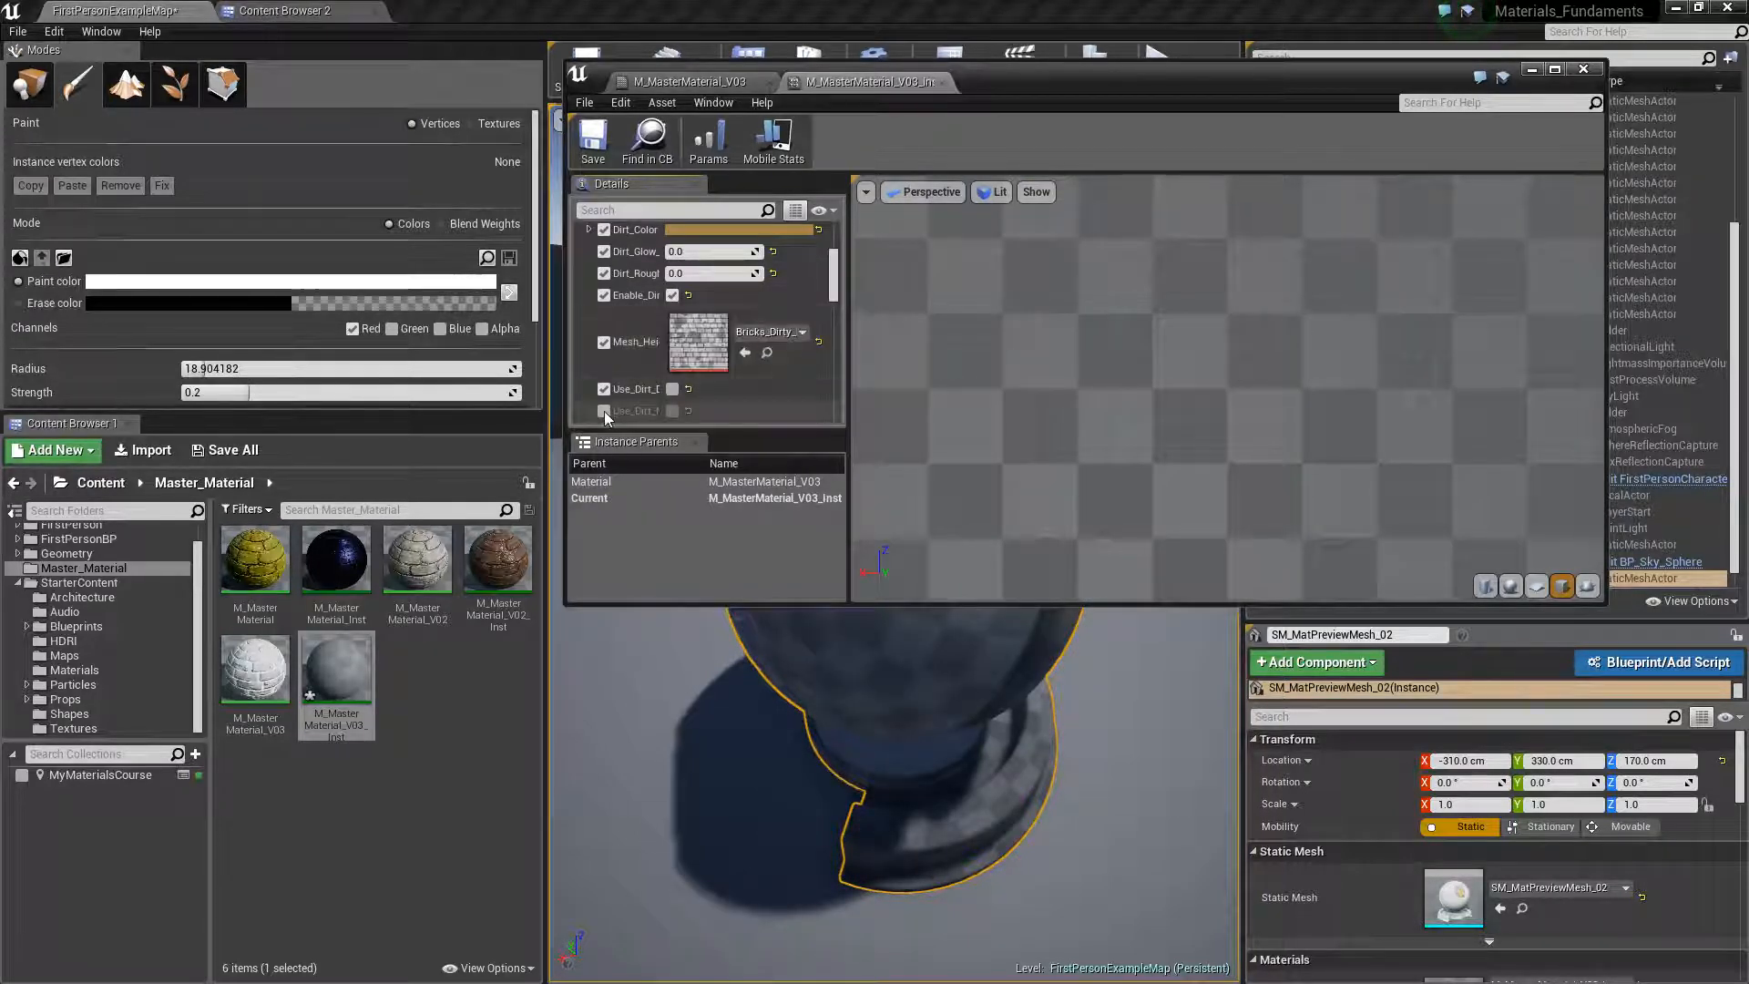
left_click(604, 412)
left_click(671, 391)
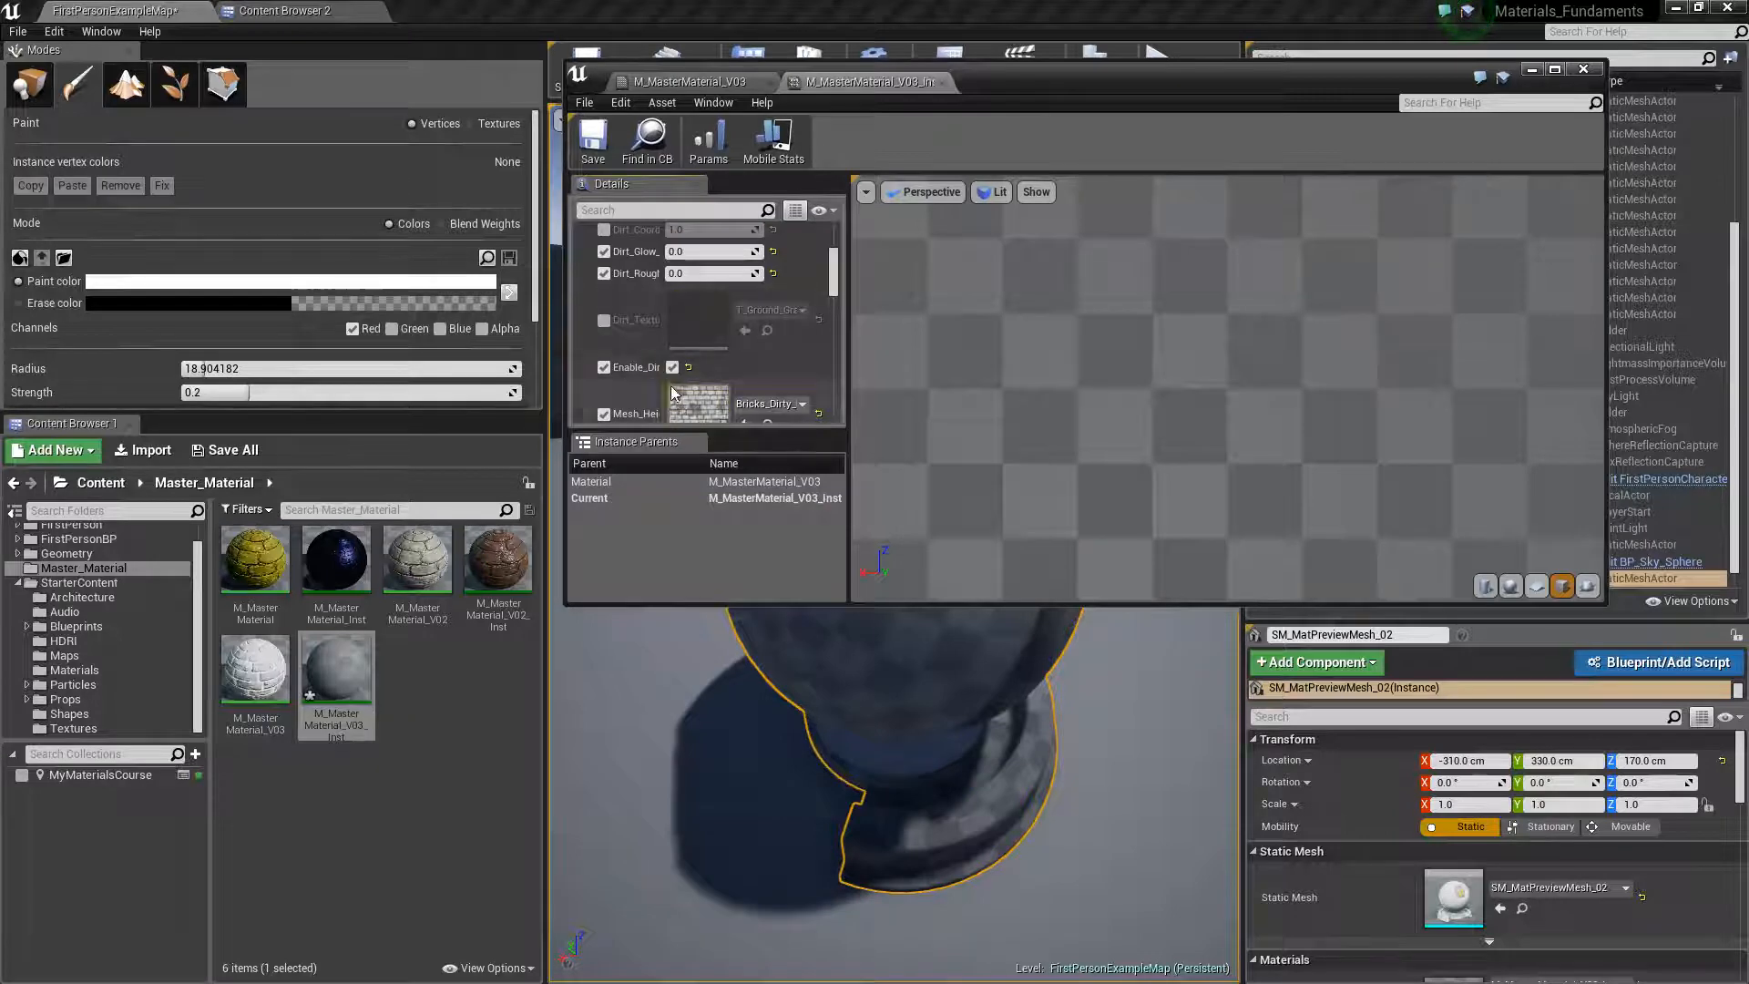
left_click(602, 320)
scroll(688, 402, "down", 1)
scroll(685, 401, "down", 2)
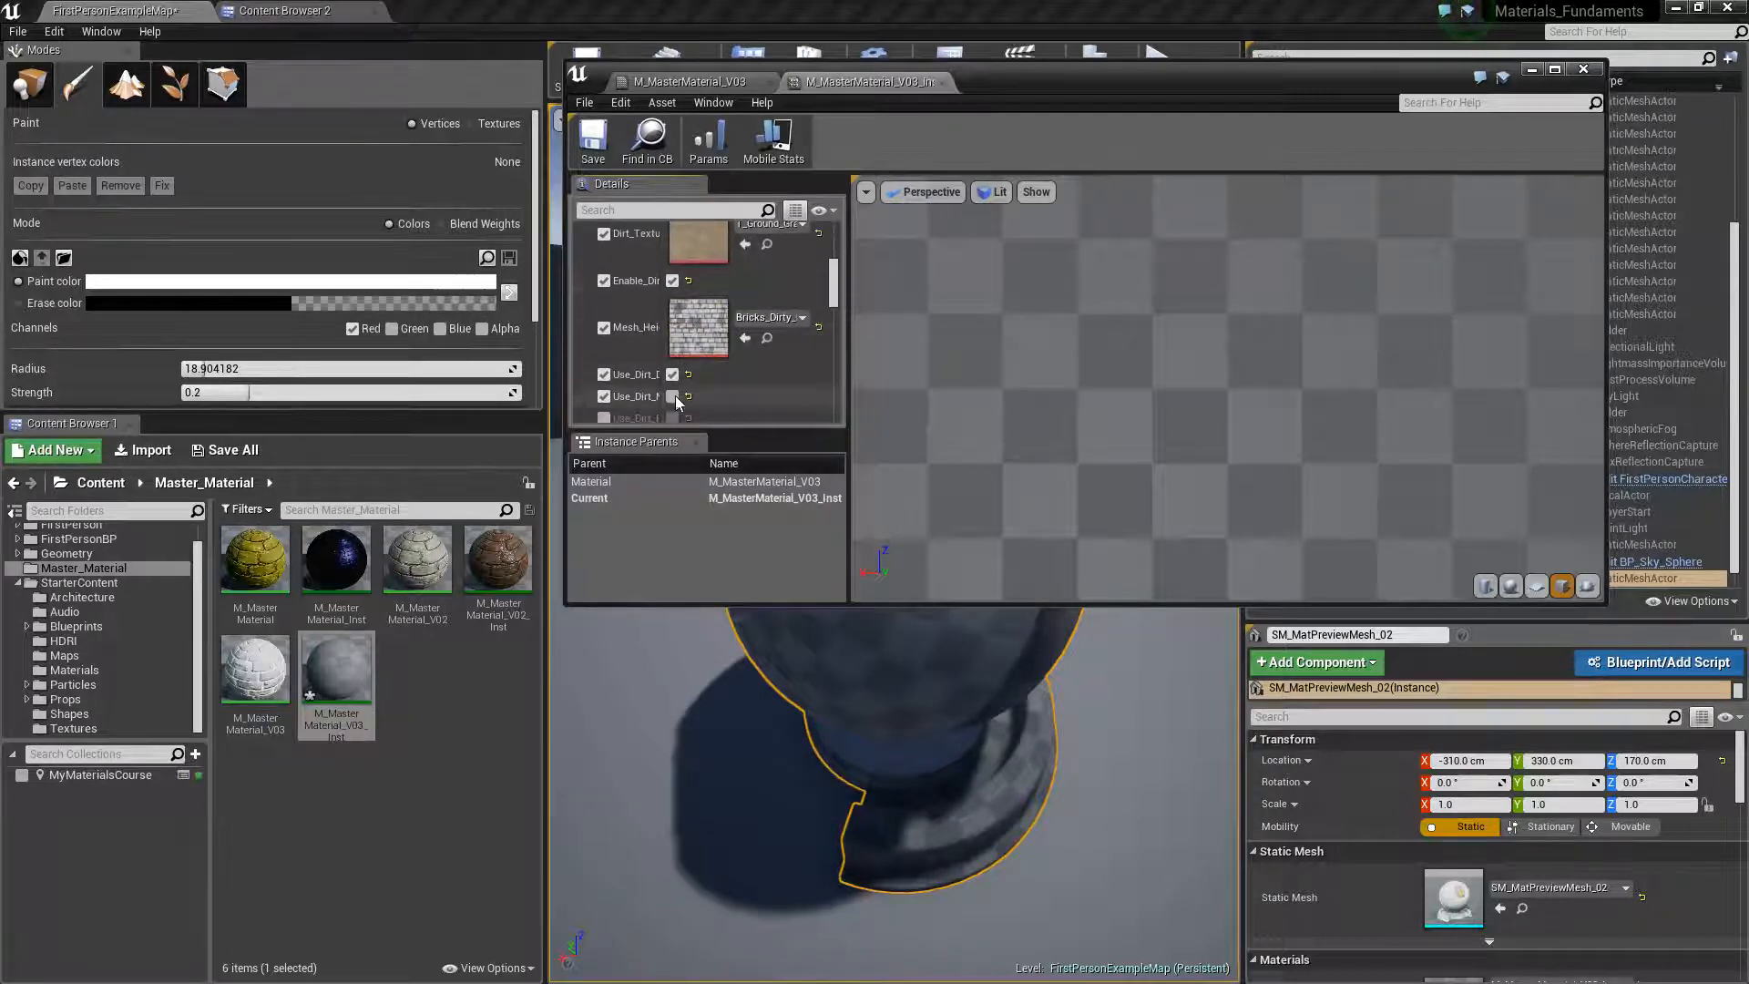
Turn on Use_Dirt_Normal_Texture and Use_Dirt_Roughness_Texture in the instance, and minimise its editor window
left_click(671, 397)
scroll(617, 394, "down", 5)
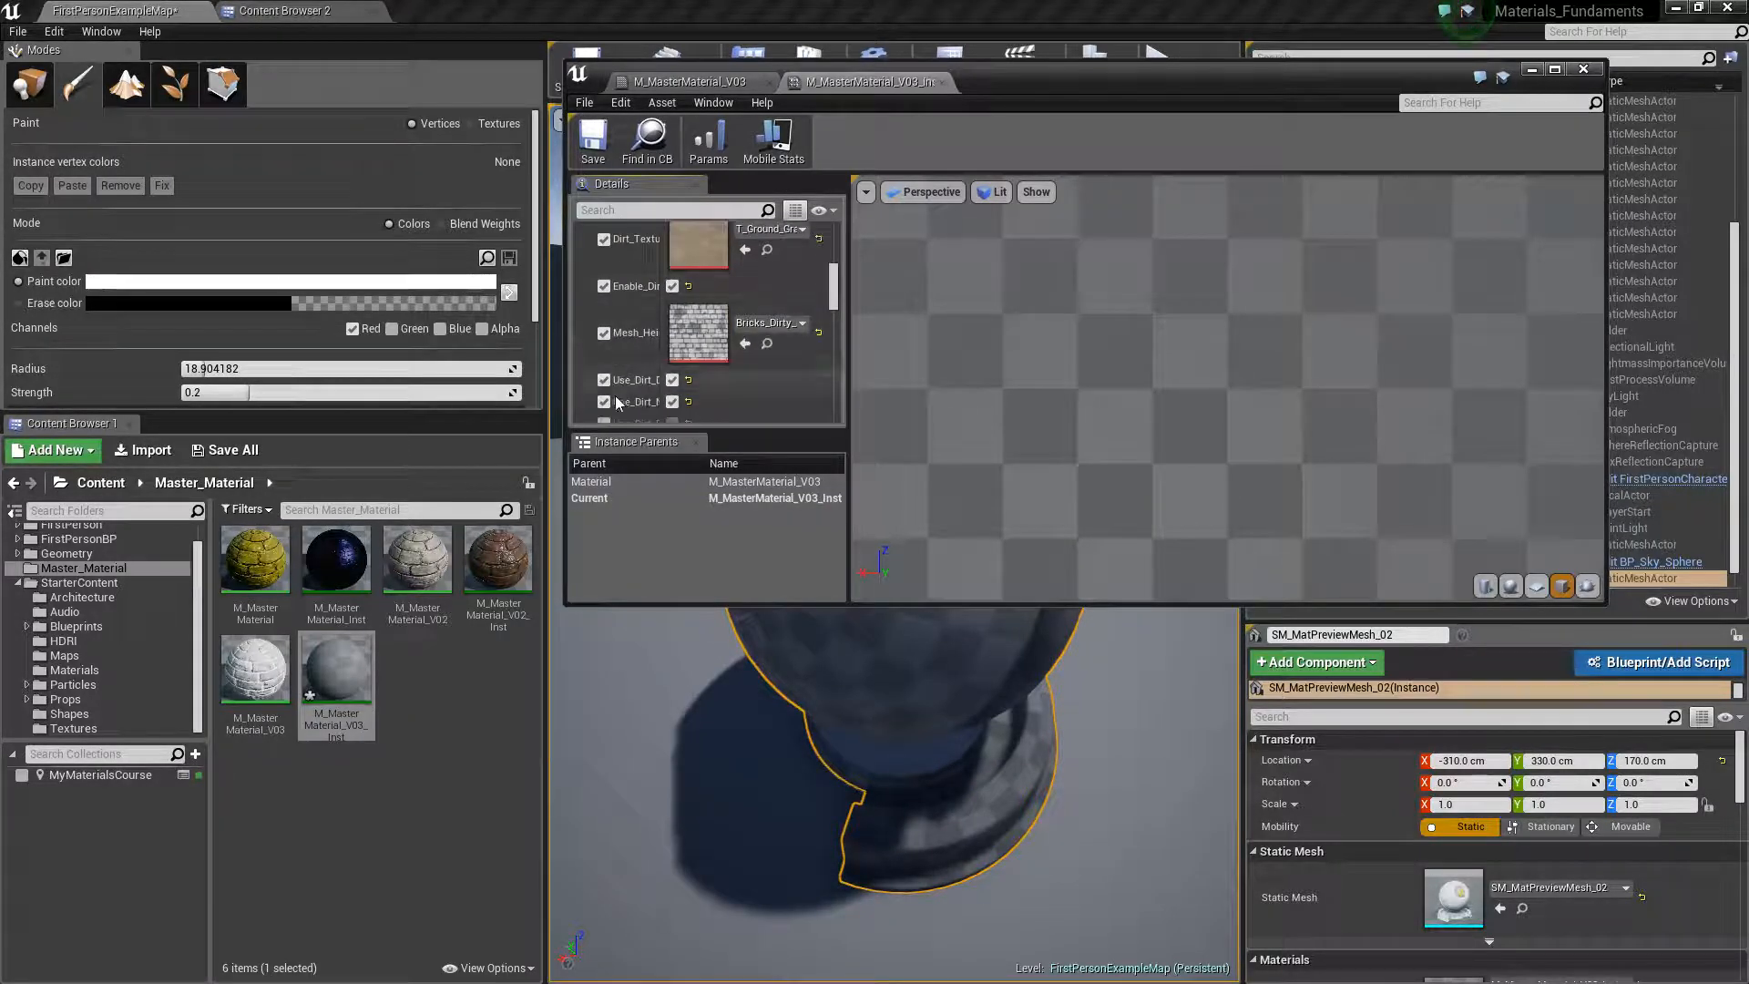
left_click(605, 364)
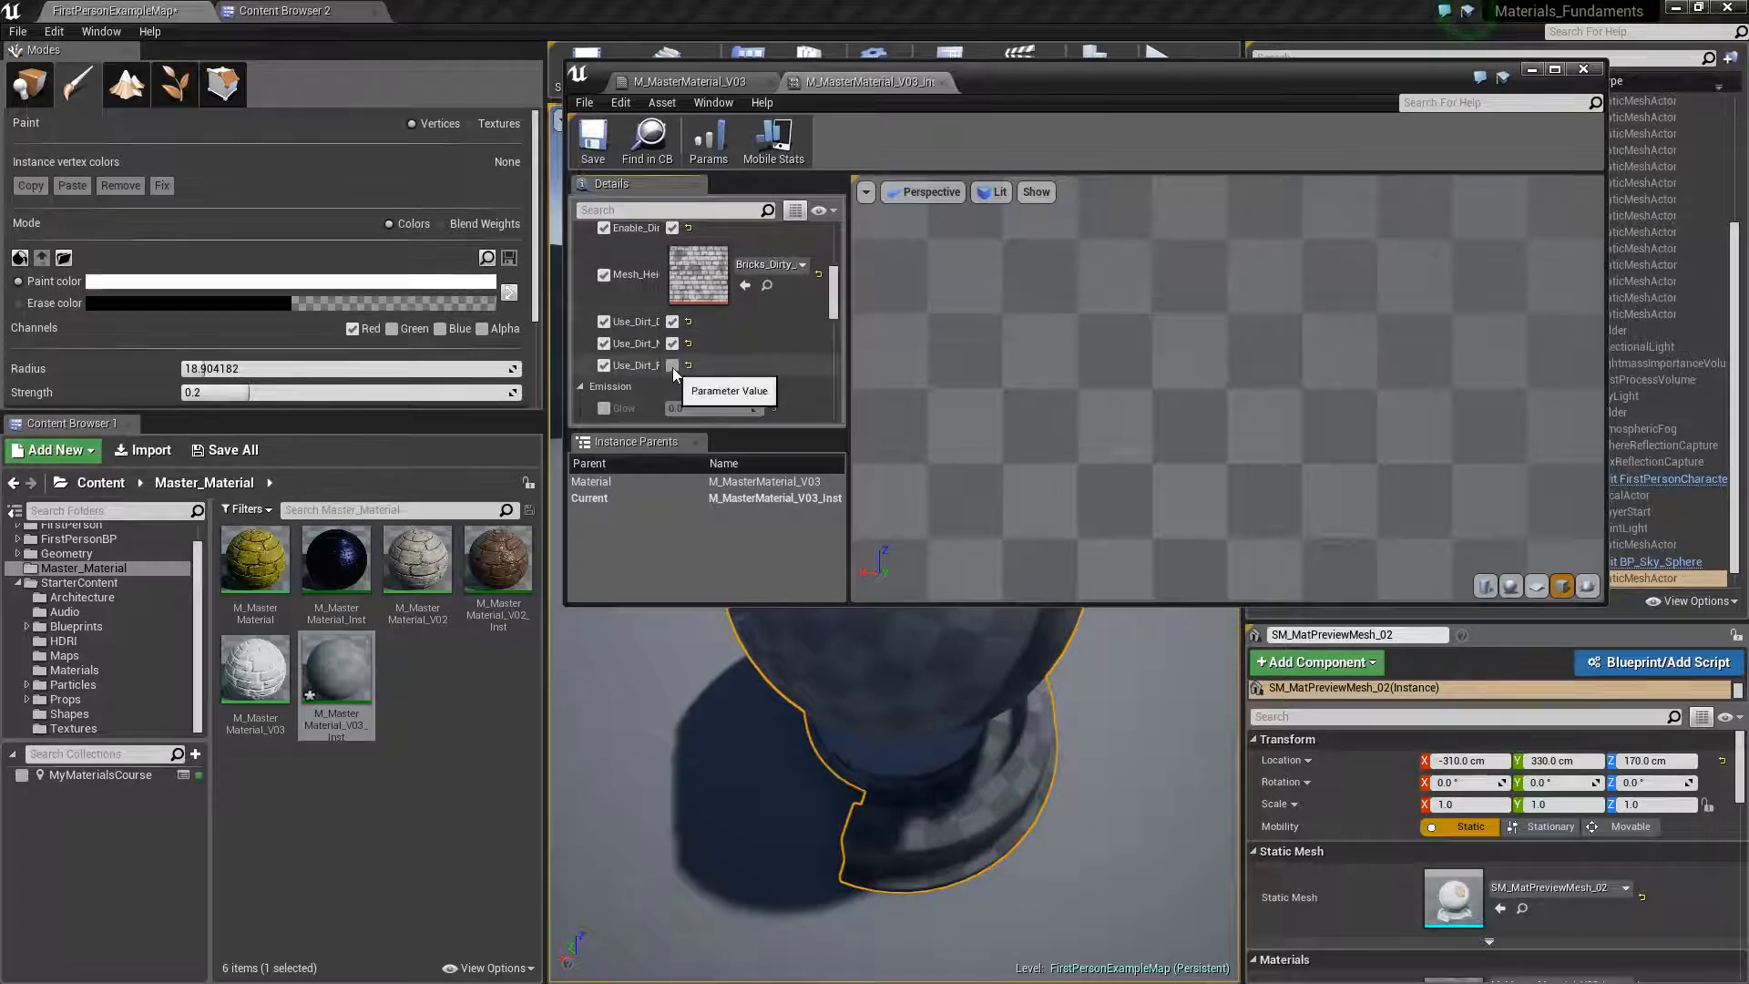
left_click(672, 366)
left_click(1529, 73)
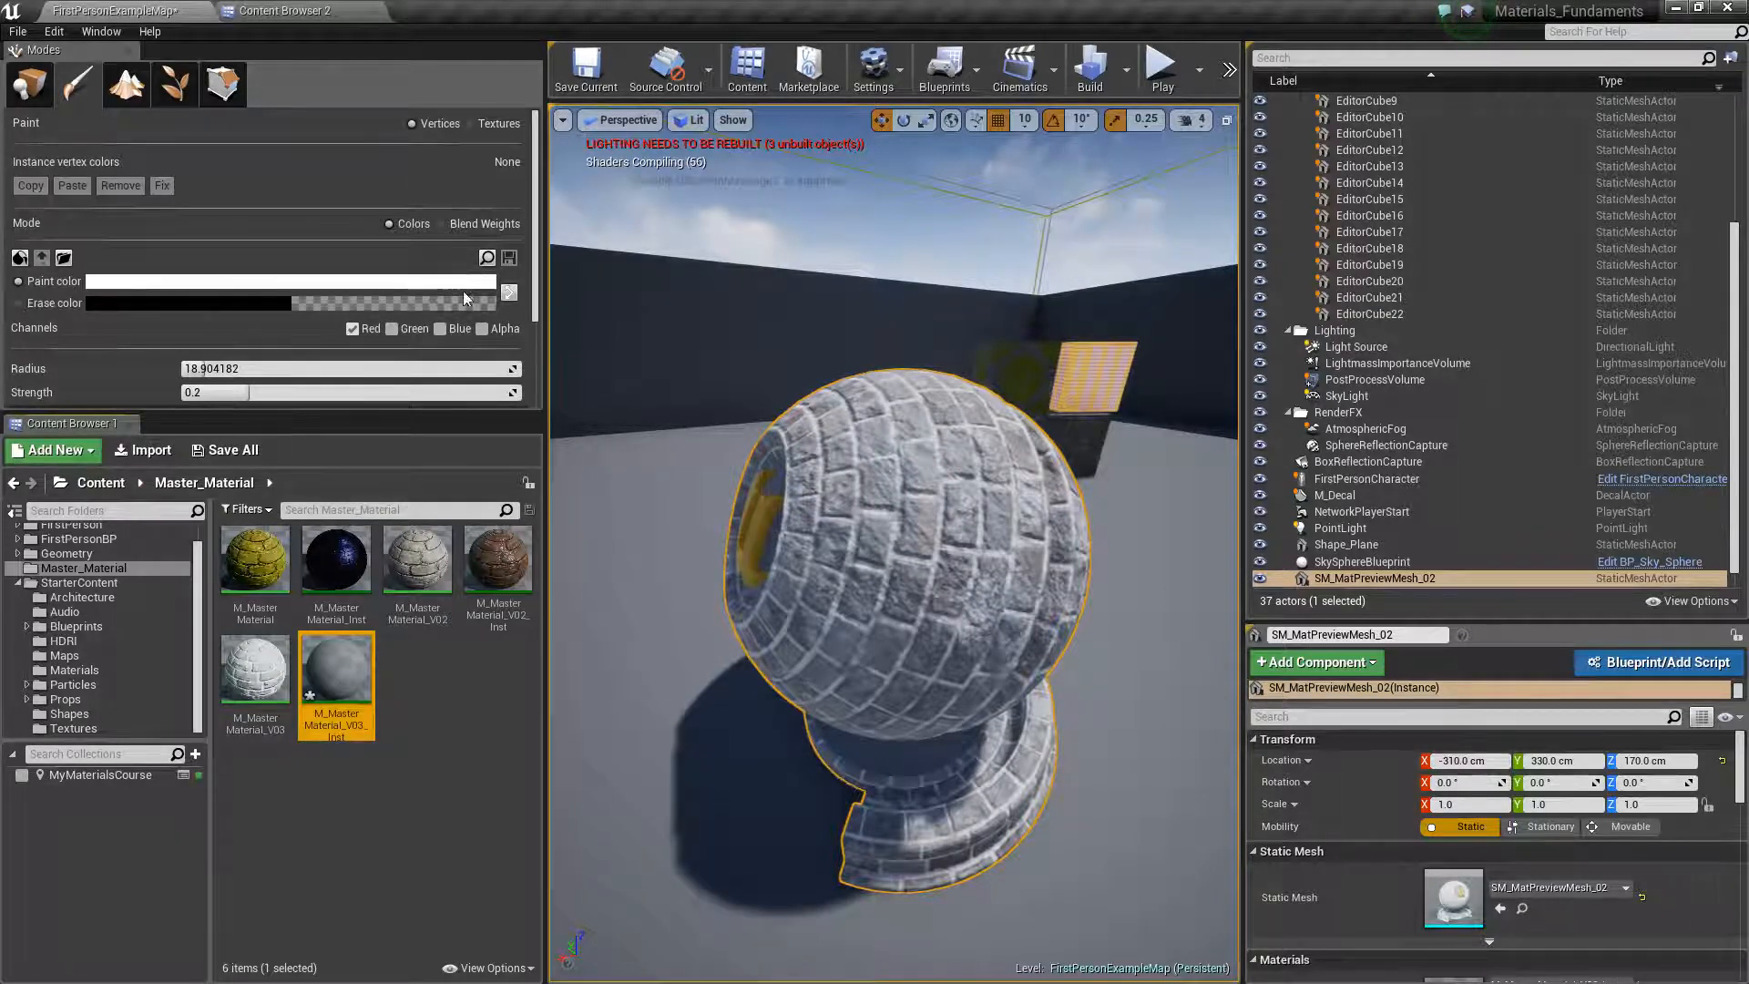
Fill the preview mesh's vertex colours with black on the red, green and blue channels
left_click(509, 292)
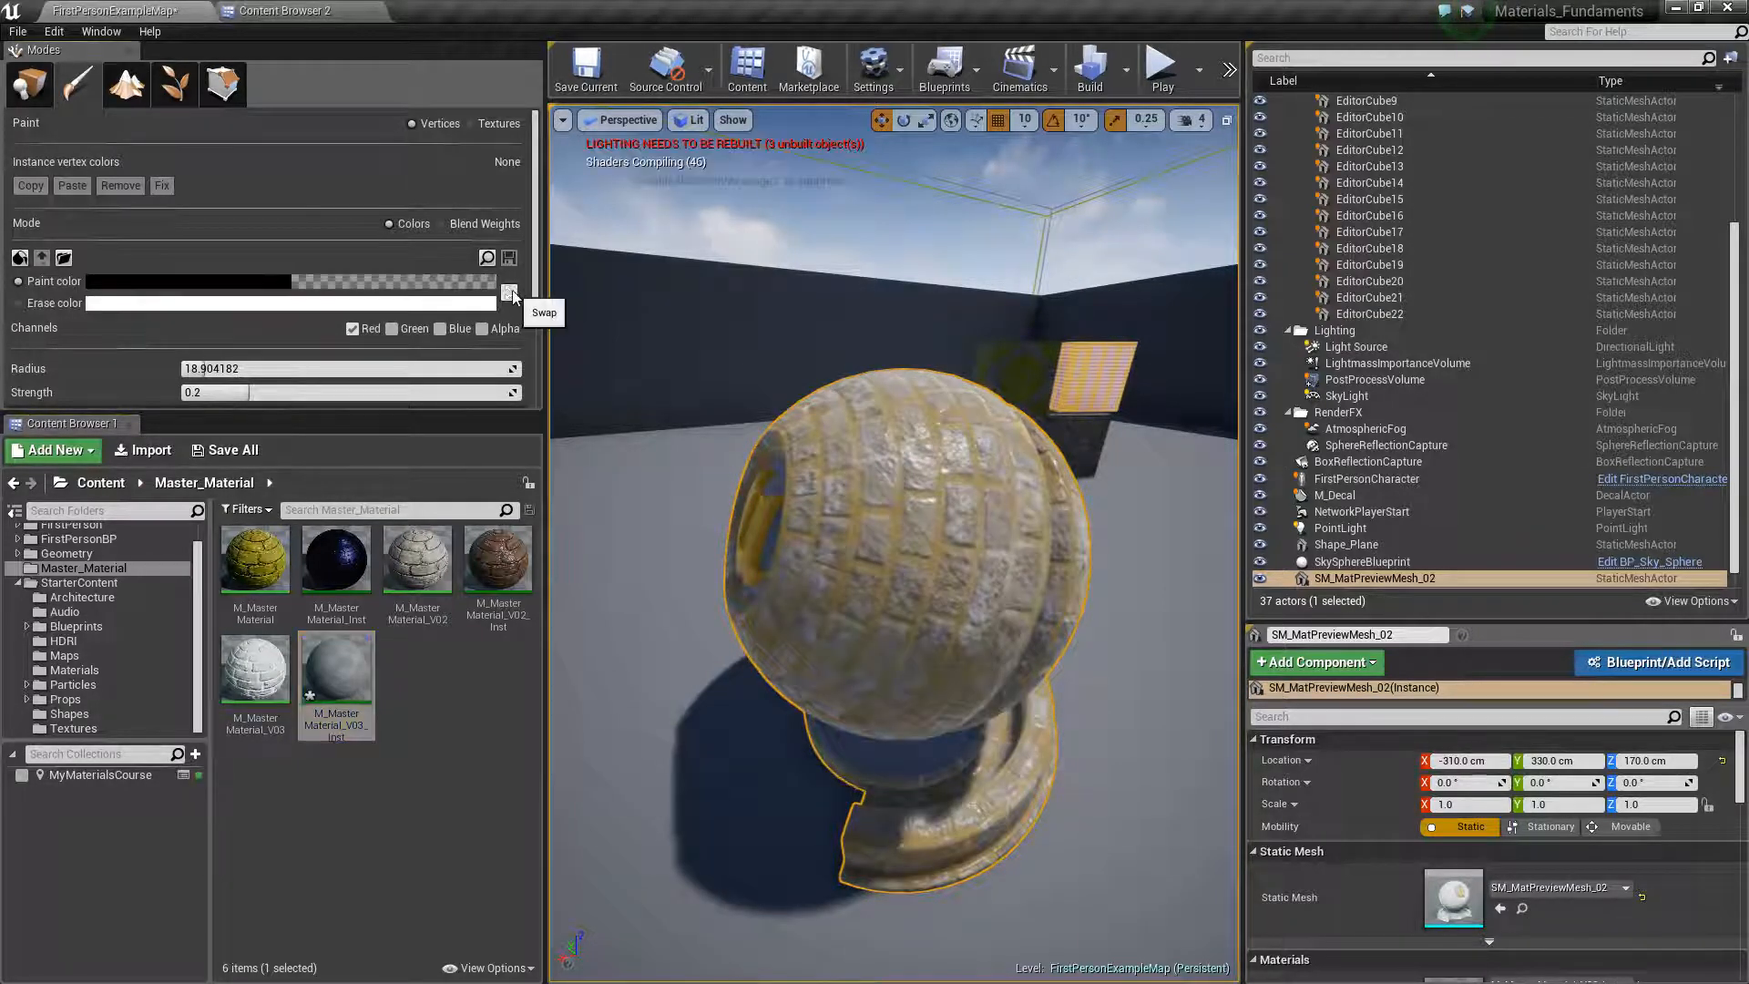
left_click(391, 329)
left_click(440, 329)
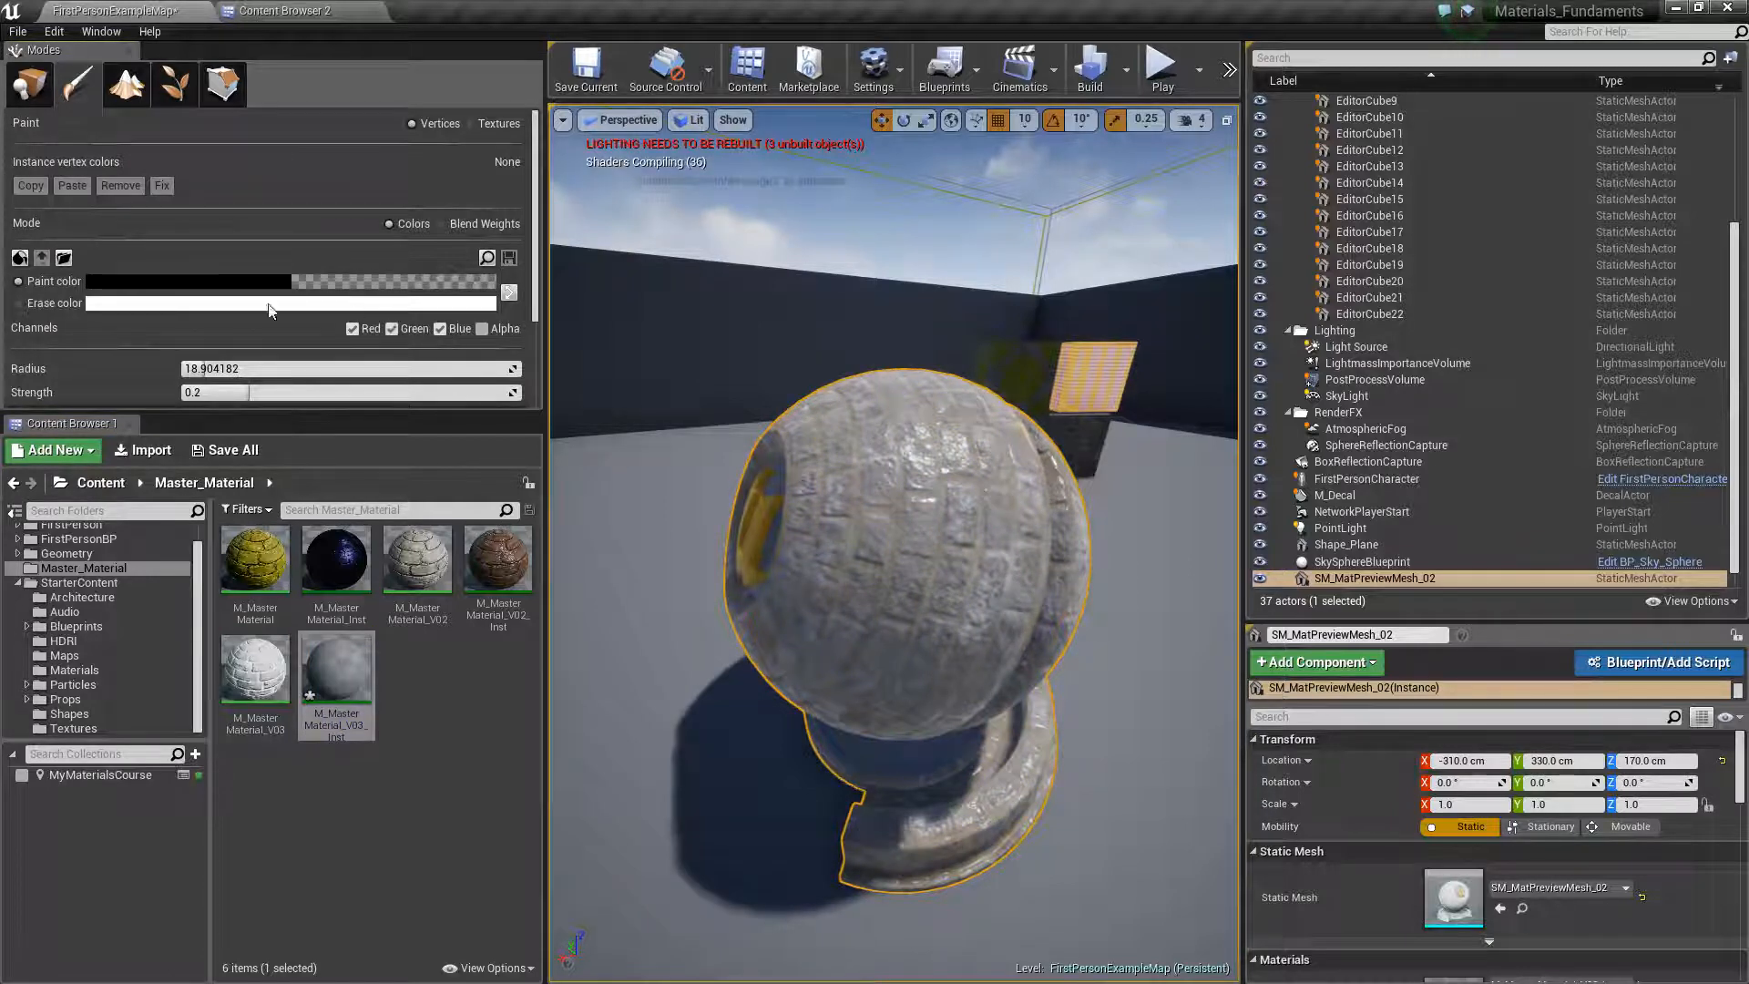
left_click(19, 257)
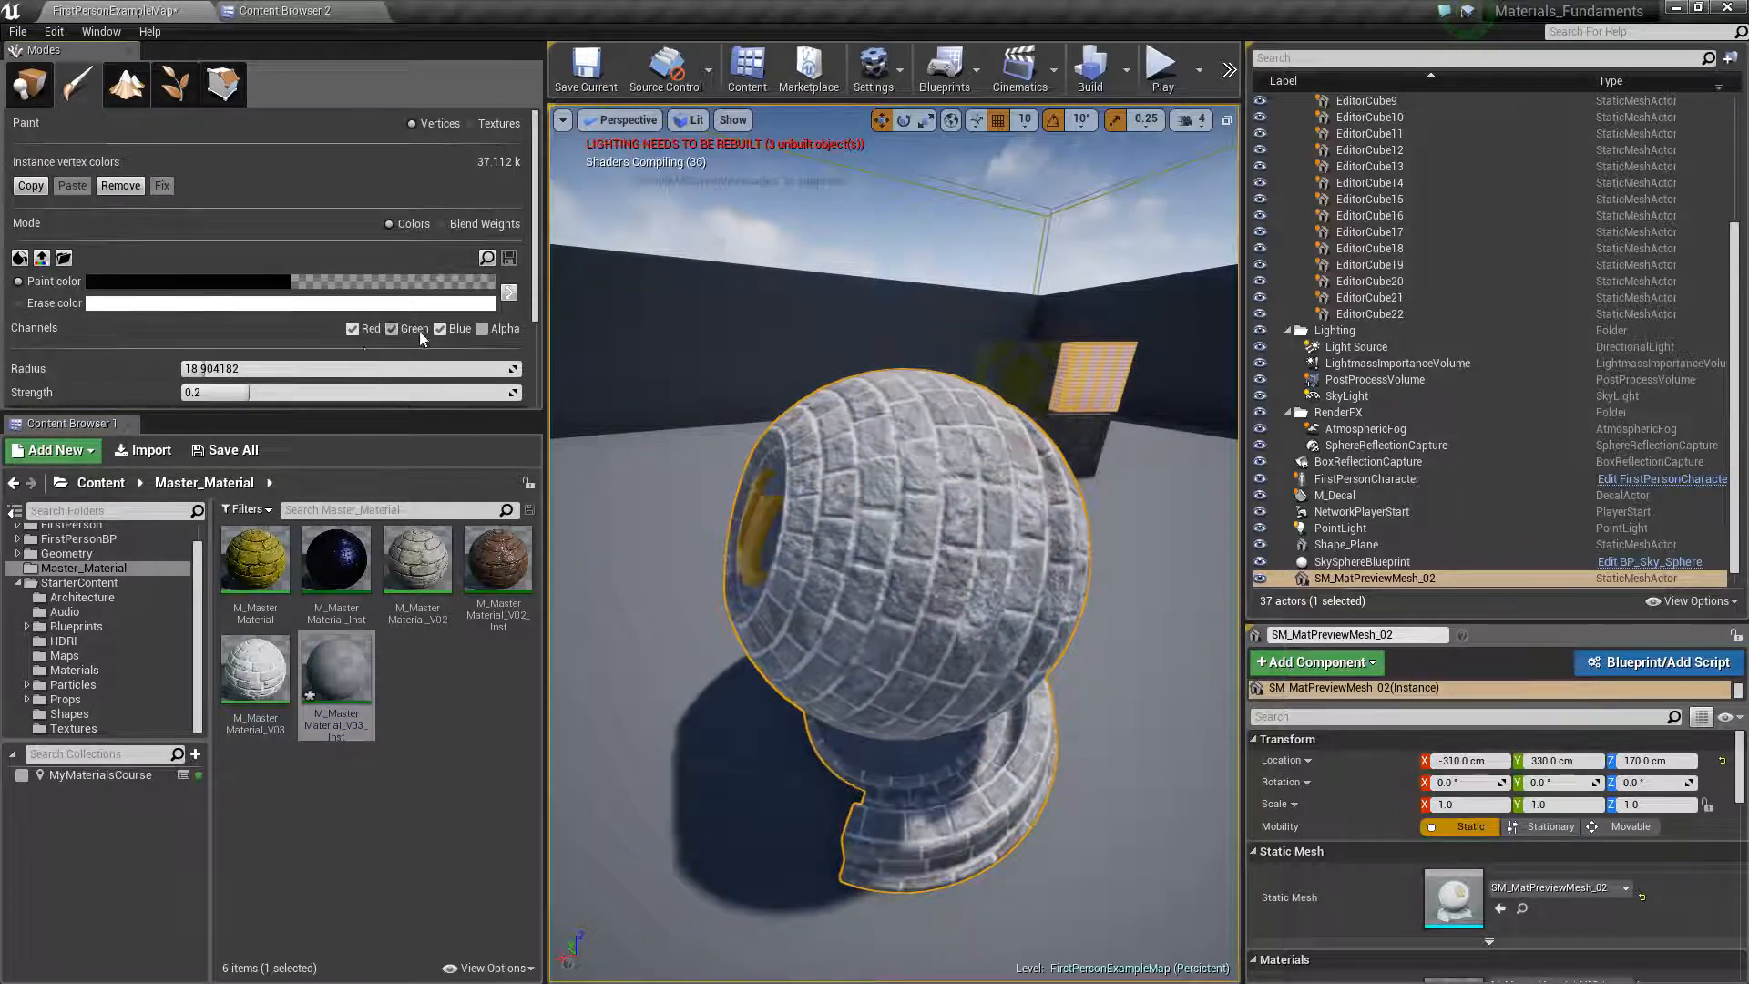
Paint white on only the green vertex channel across the front of the preview sphere to add dirt
left_click(352, 329)
left_click(441, 329)
scroll(1011, 631, "up", 5)
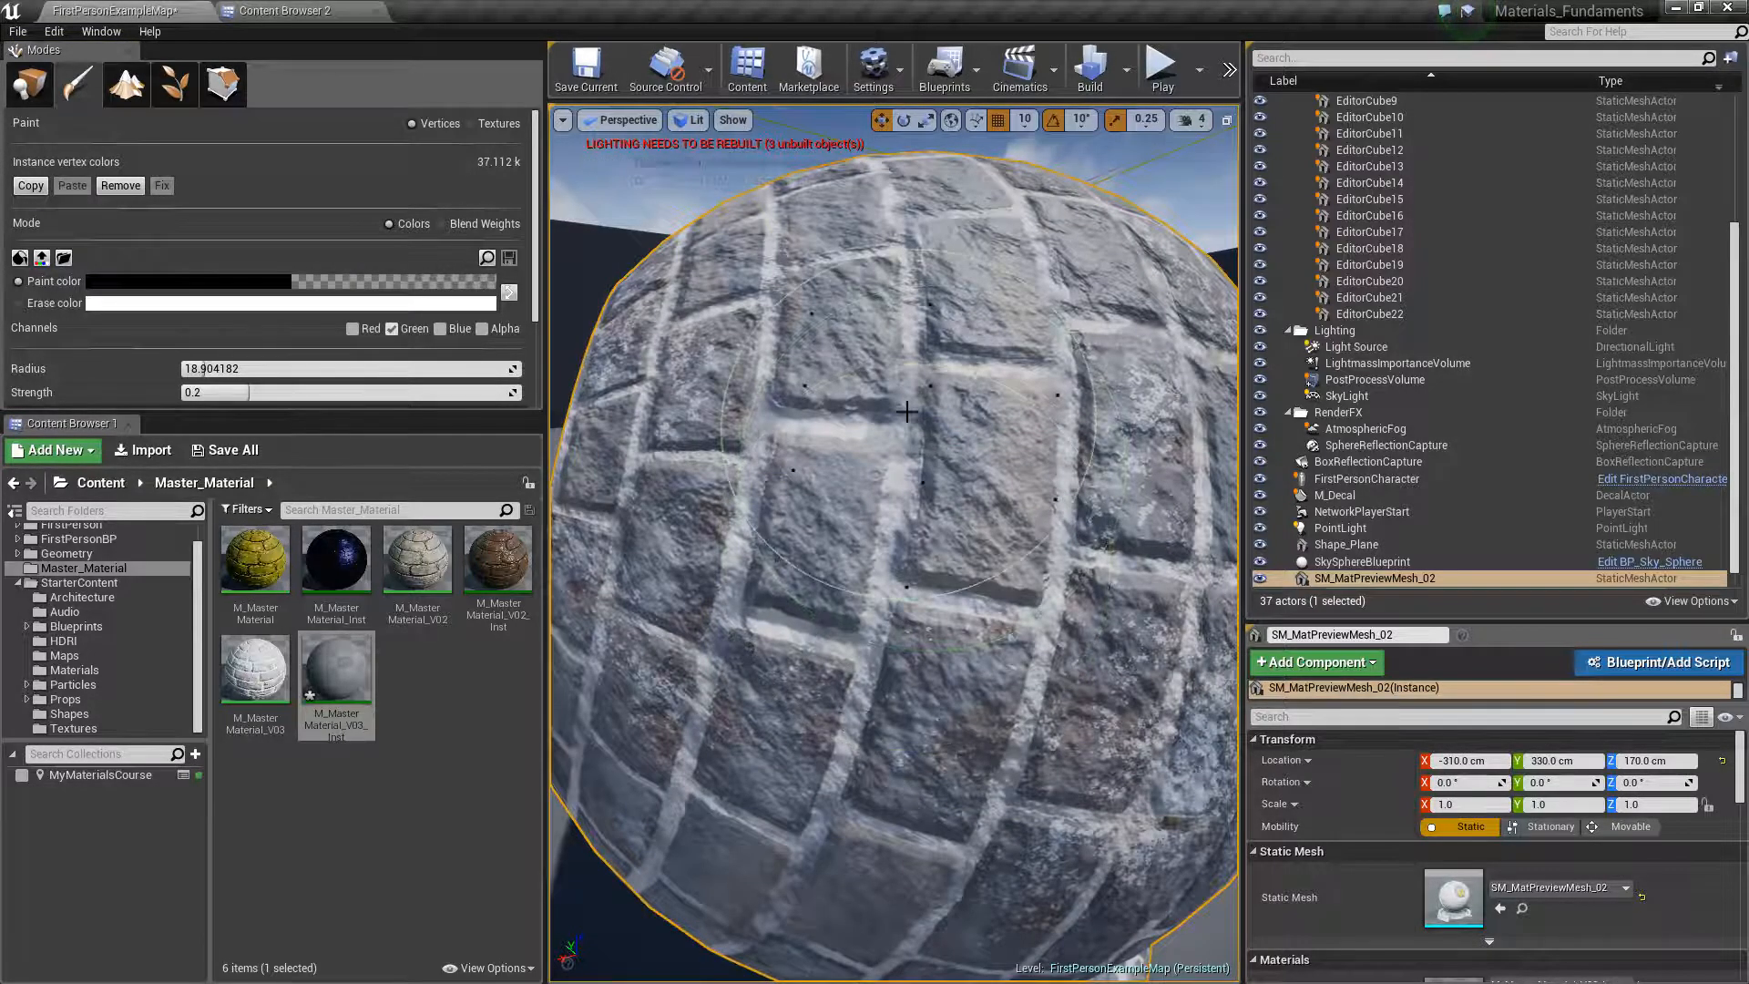
left_click(508, 291)
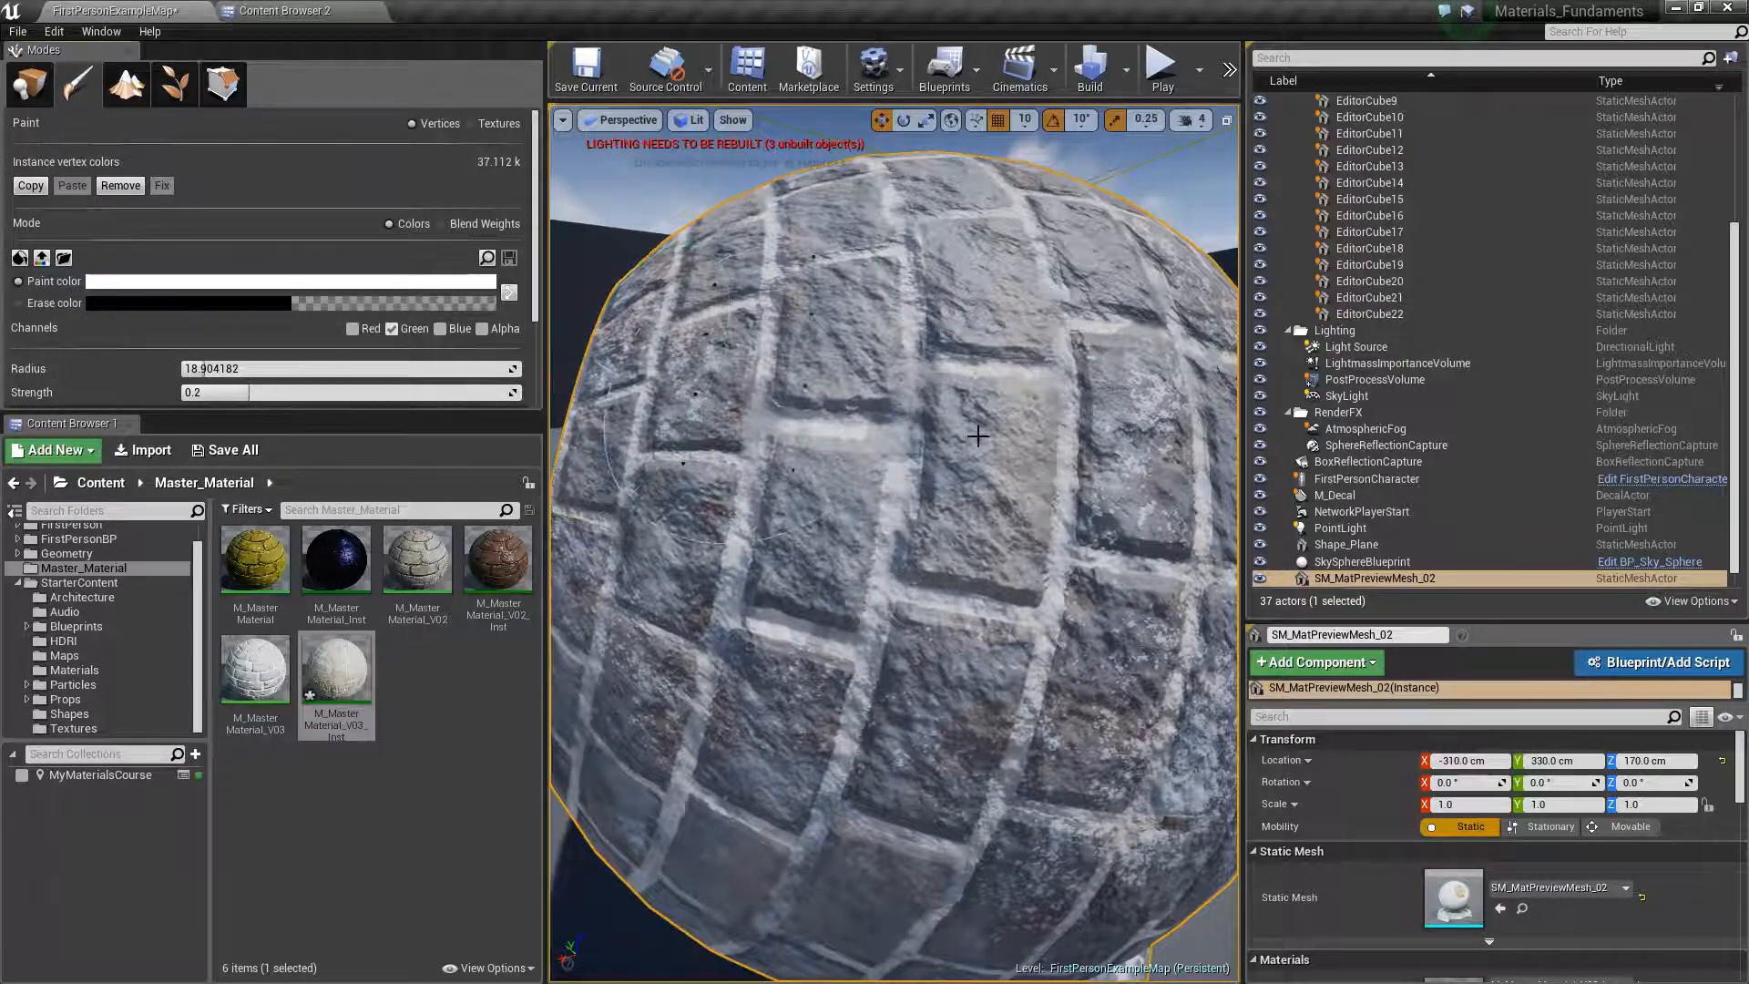
mouse_move(870, 597)
left_mouse_down()
mouse_move(896, 533)
mouse_move(830, 419)
mouse_move(756, 655)
mouse_move(911, 720)
mouse_move(1102, 565)
mouse_move(809, 310)
mouse_move(910, 218)
mouse_move(1048, 693)
mouse_move(874, 802)
mouse_move(644, 651)
mouse_move(965, 337)
left_mouse_up()
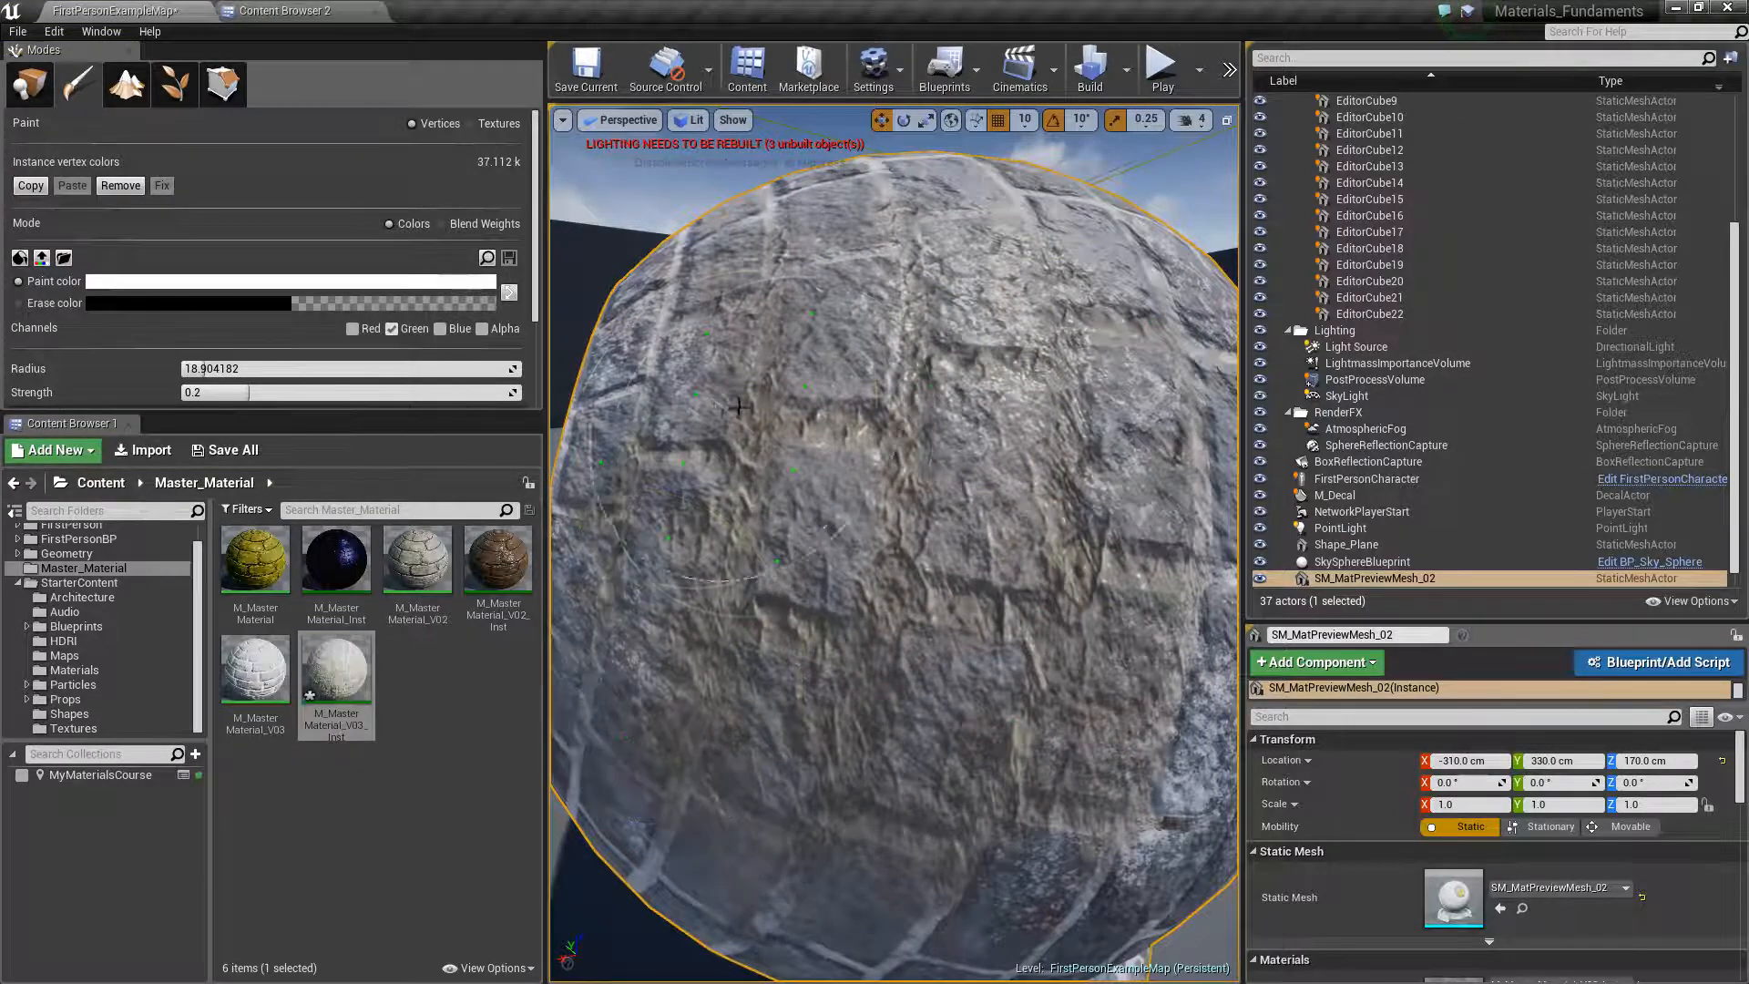
scroll(847, 592, "down", 5)
scroll(856, 597, "up", 5)
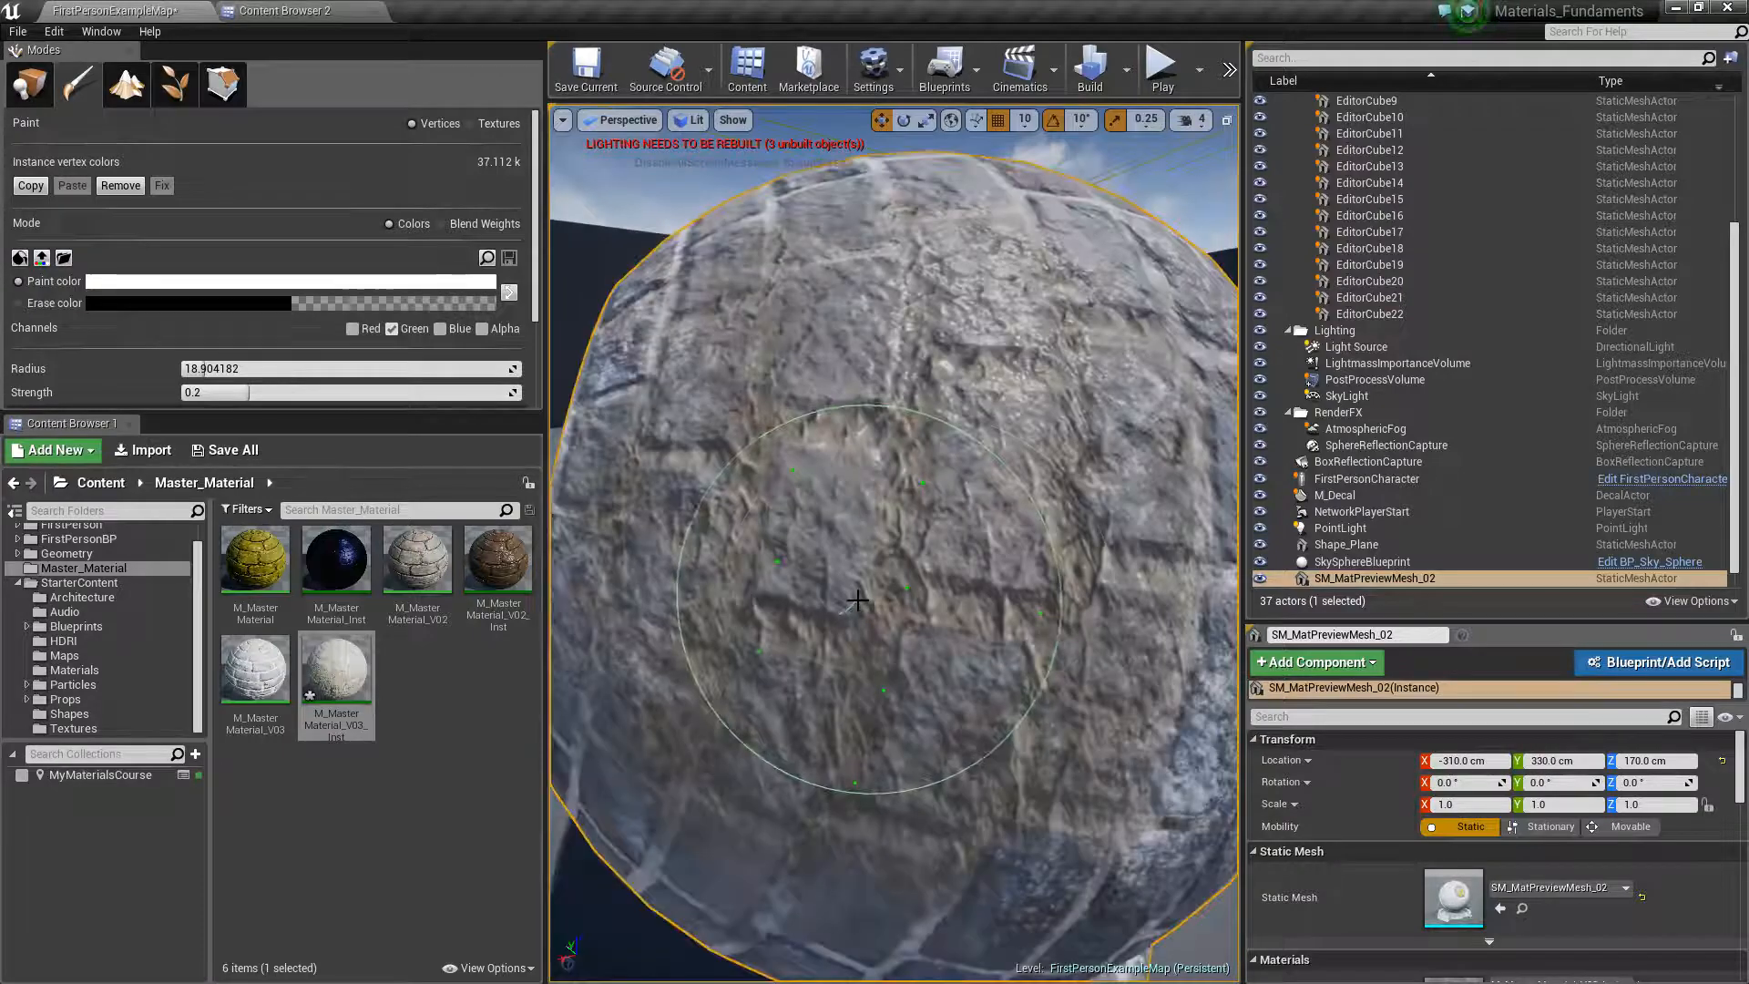
mouse_move(968, 622)
left_mouse_down("alt")
mouse_move(1093, 629)
mouse_move(967, 622)
left_mouse_up("alt")
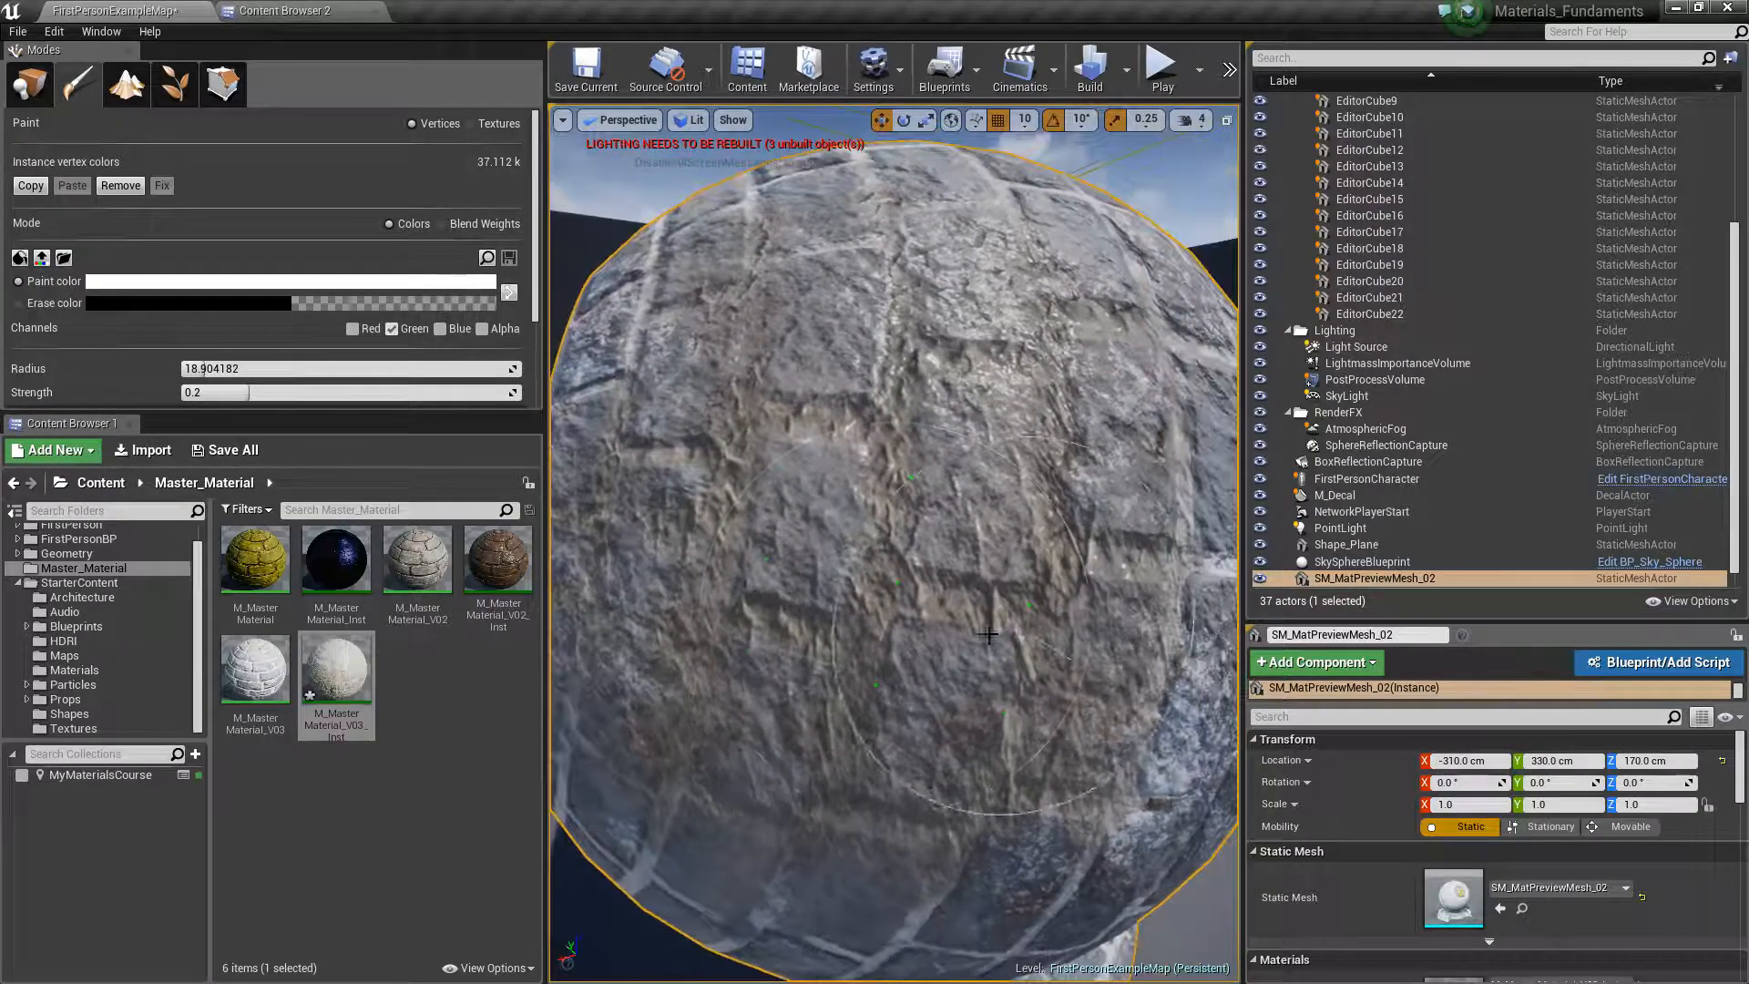
Reopen the M_MasterMaterial_V03 instance, move its window clear of the painted sphere, and widen the parameter area to show full names
left_click(358, 679)
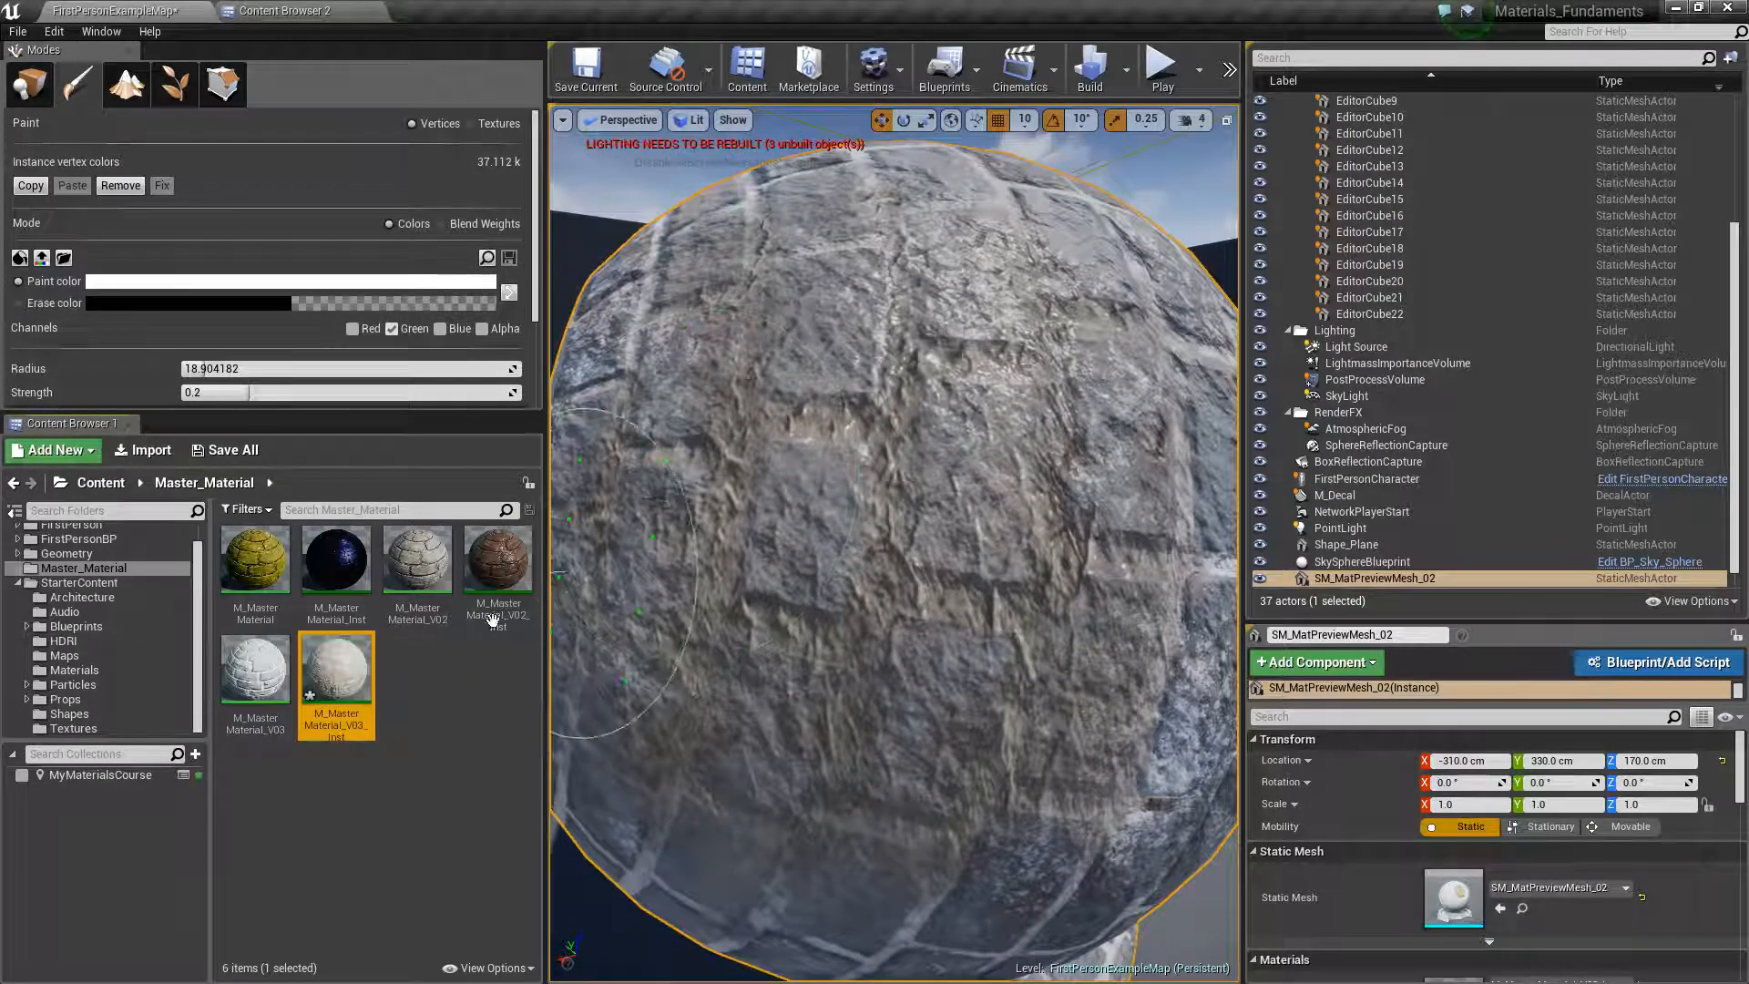
double_click(358, 679)
left_click_drag(1152, 71, 1466, 113)
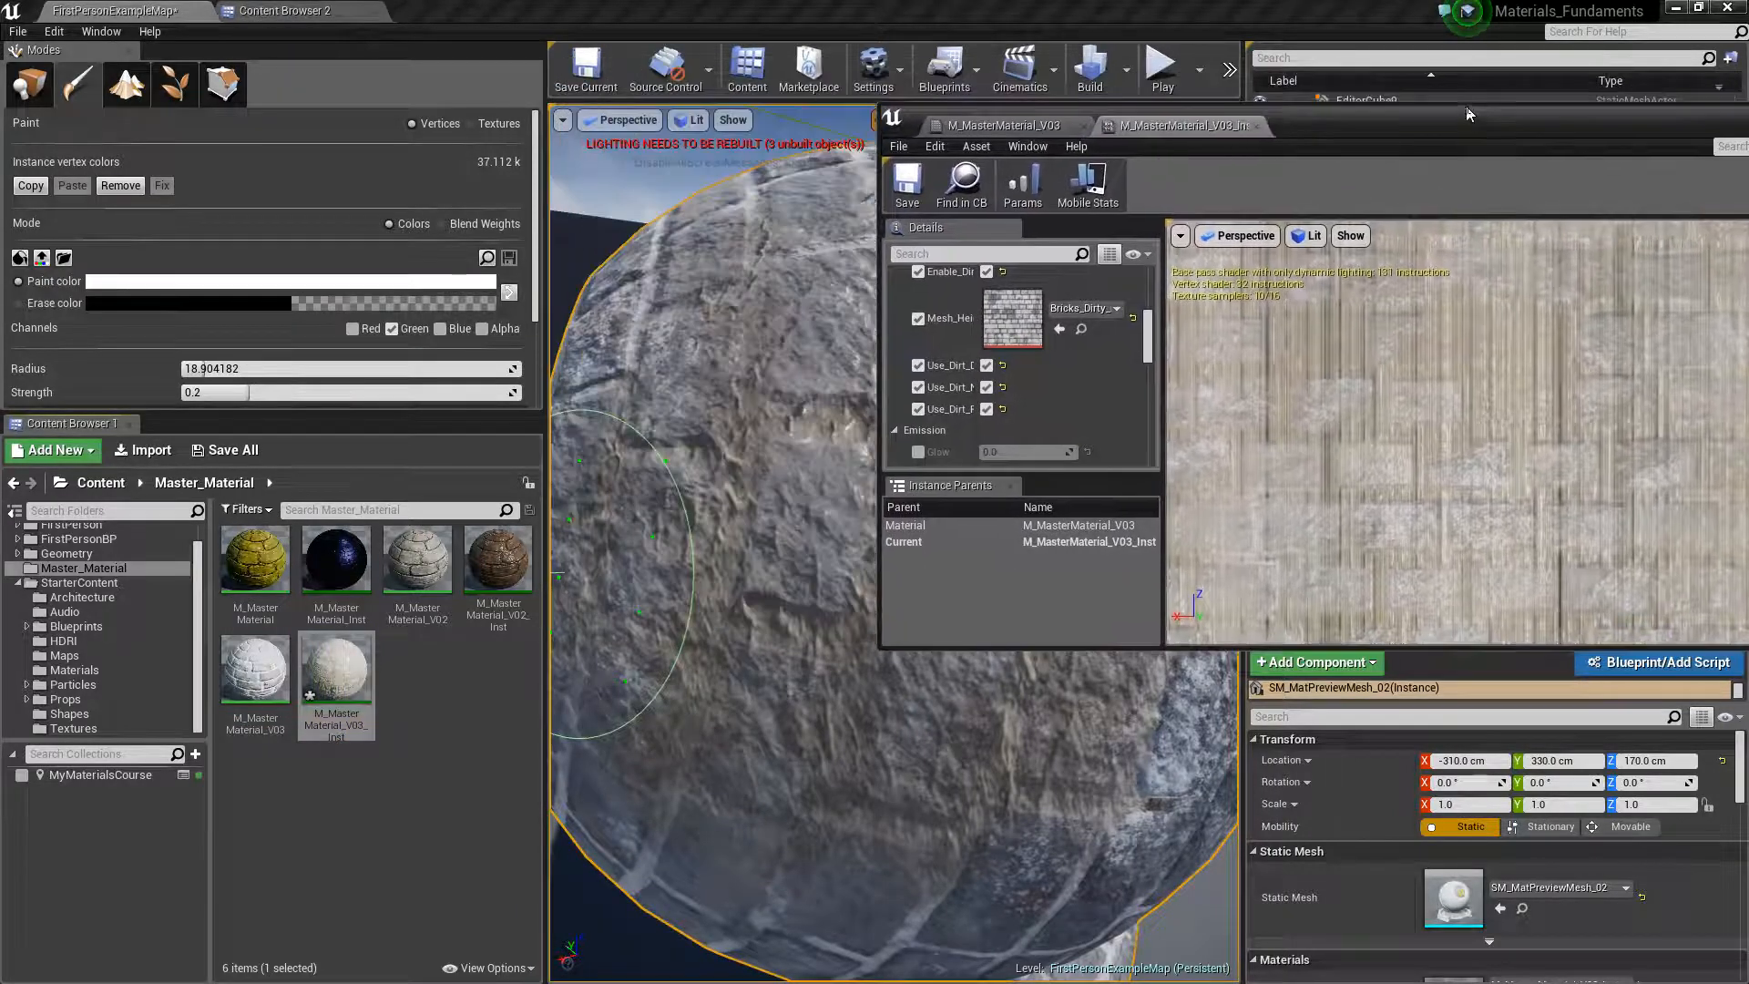
left_click_drag(973, 345, 1505, 390)
scroll(1145, 375, "up", 5)
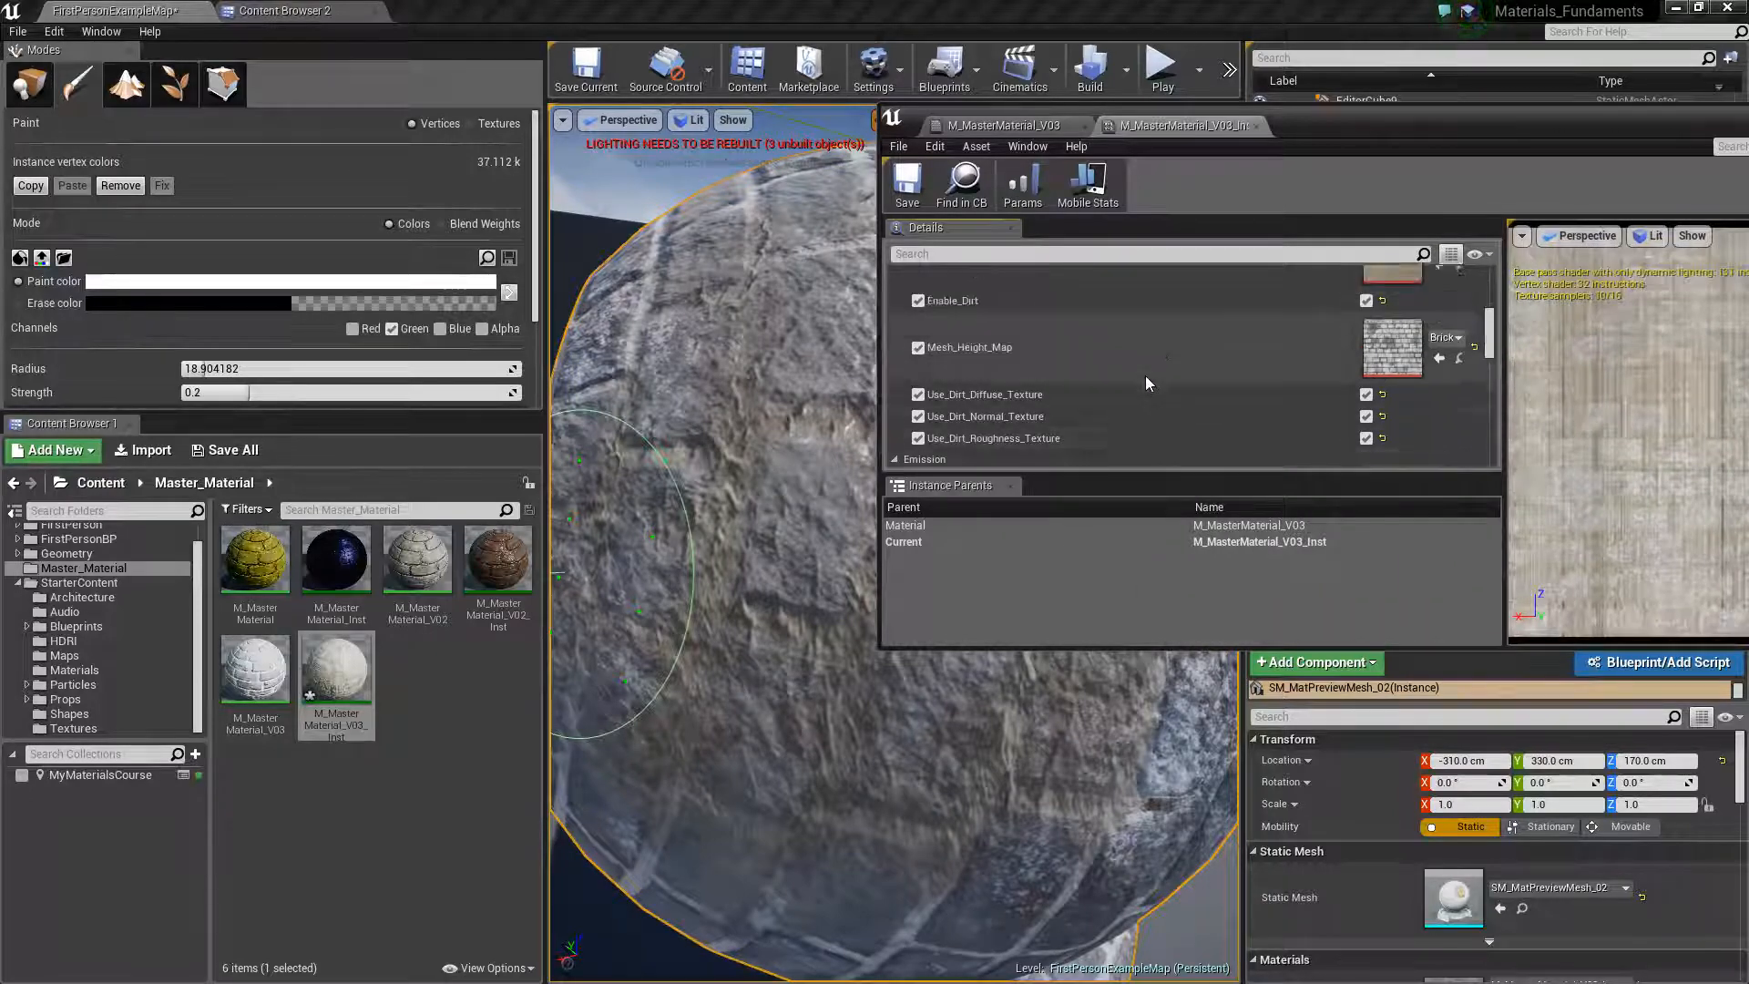
Override Dirt_Roughness_Texture, Dirt_Normal_Texture, Dirt_Normal_Intensity and Dirt_Coordinate_Multiplier in the material instance
scroll(927, 343, "up", 4)
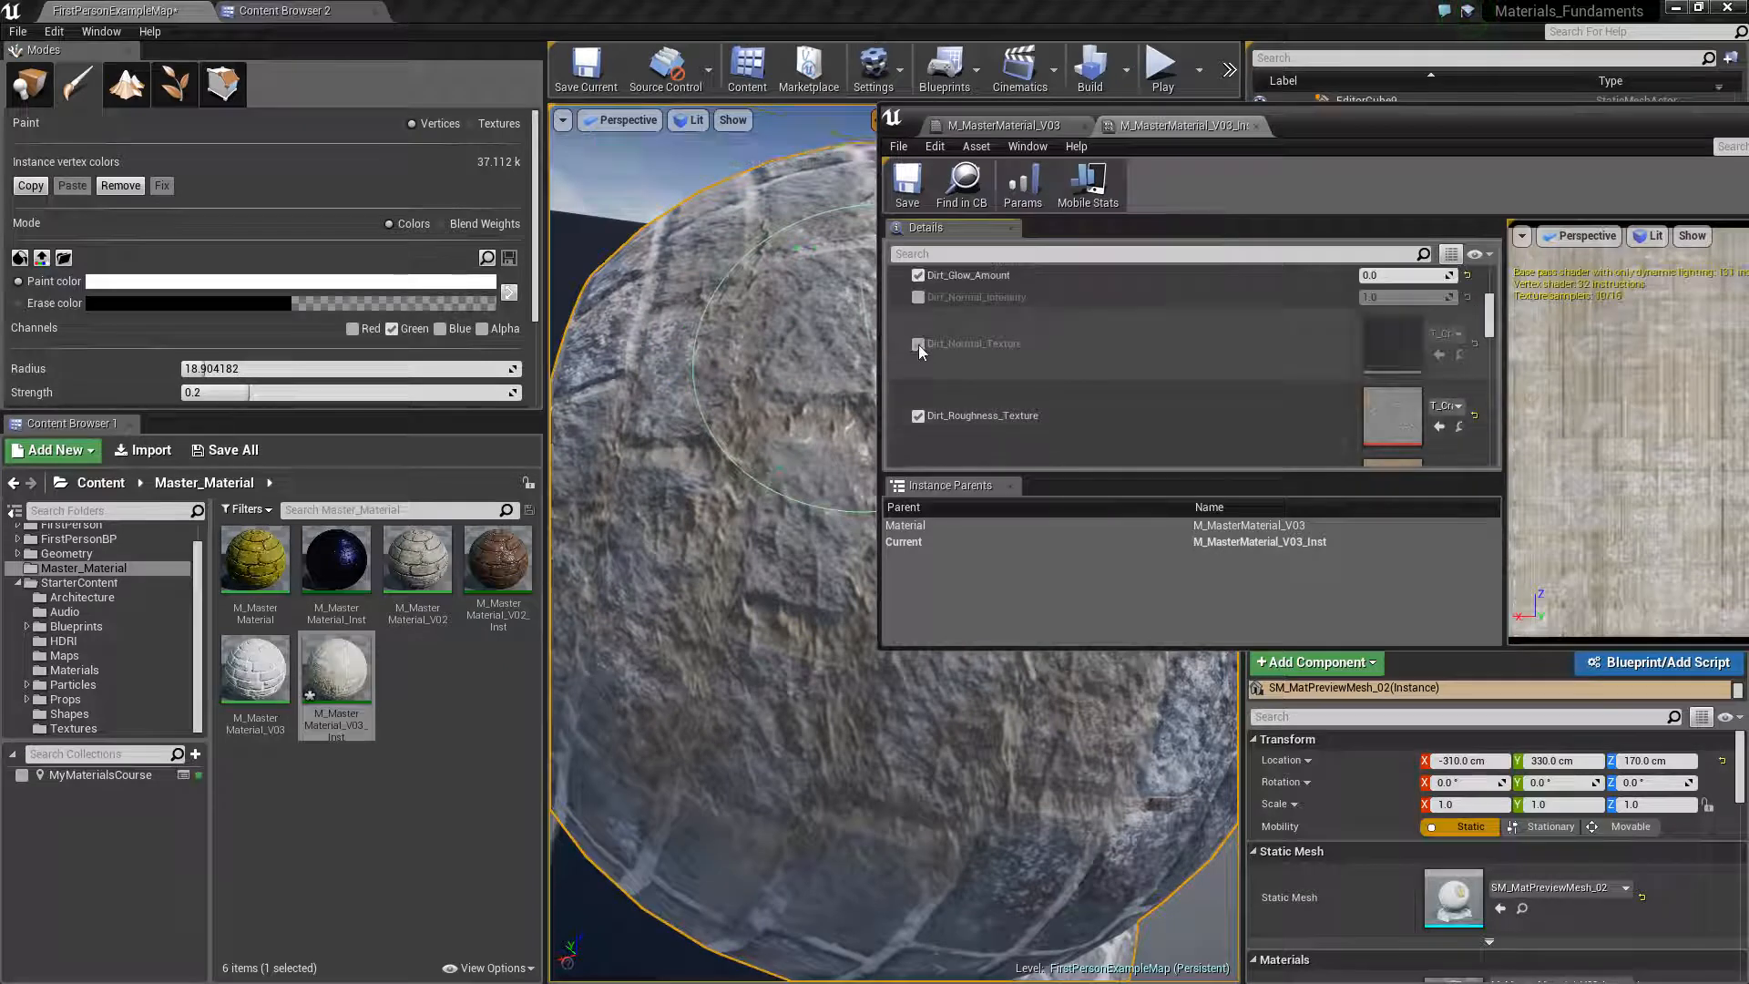
left_click(918, 344)
scroll(1220, 367, "up", 2)
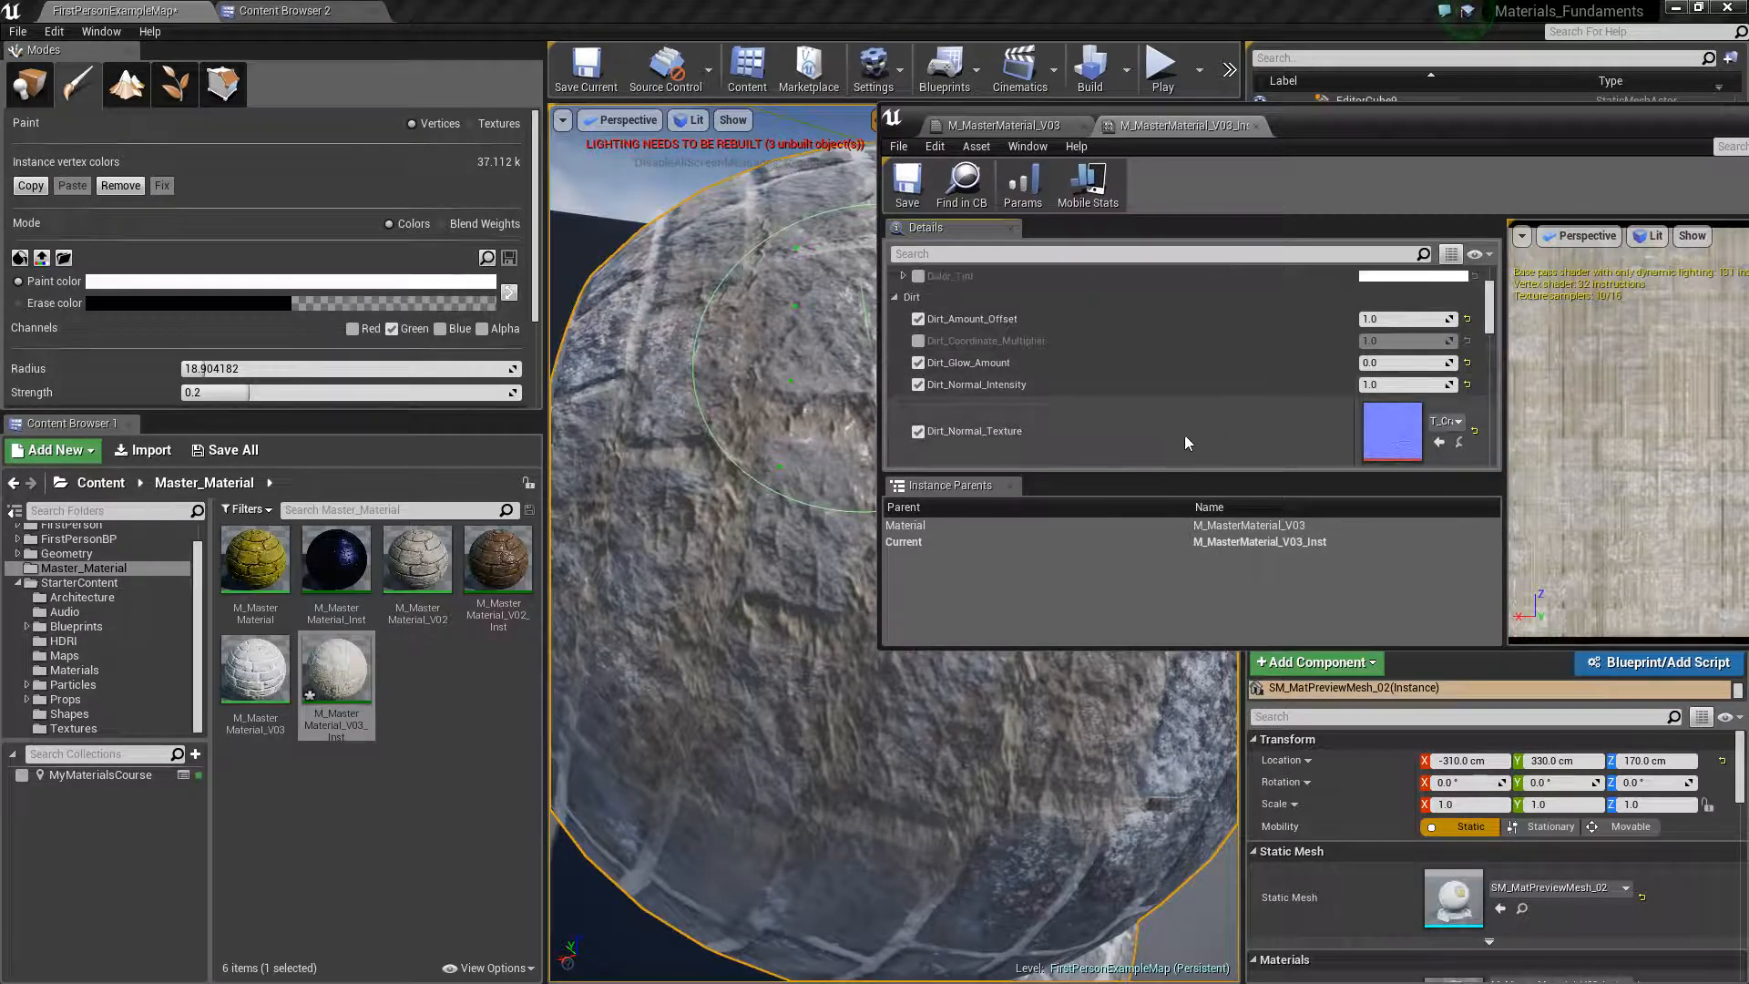
left_click(917, 341)
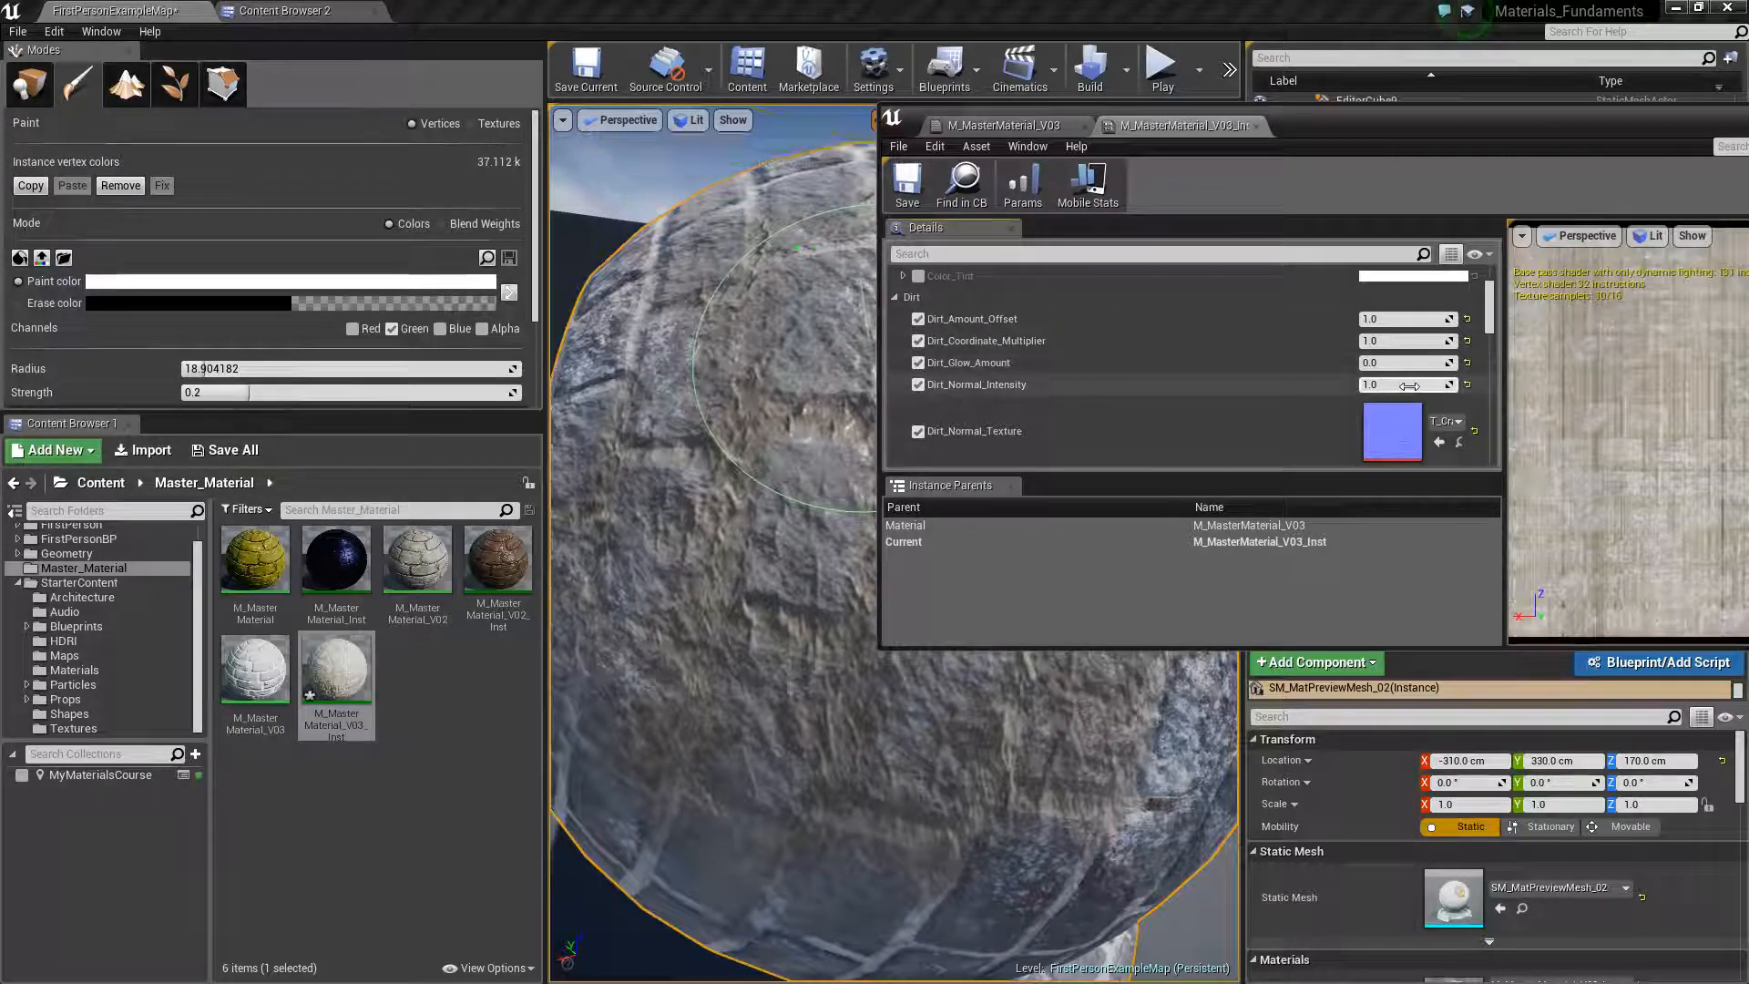
Lower Dirt_Normal_Intensity to about 0.12 in the material instance
mouse_move(1403, 387)
left_mouse_down()
mouse_move(1313, 387)
mouse_move(1480, 383)
mouse_move(1096, 502)
left_mouse_up()
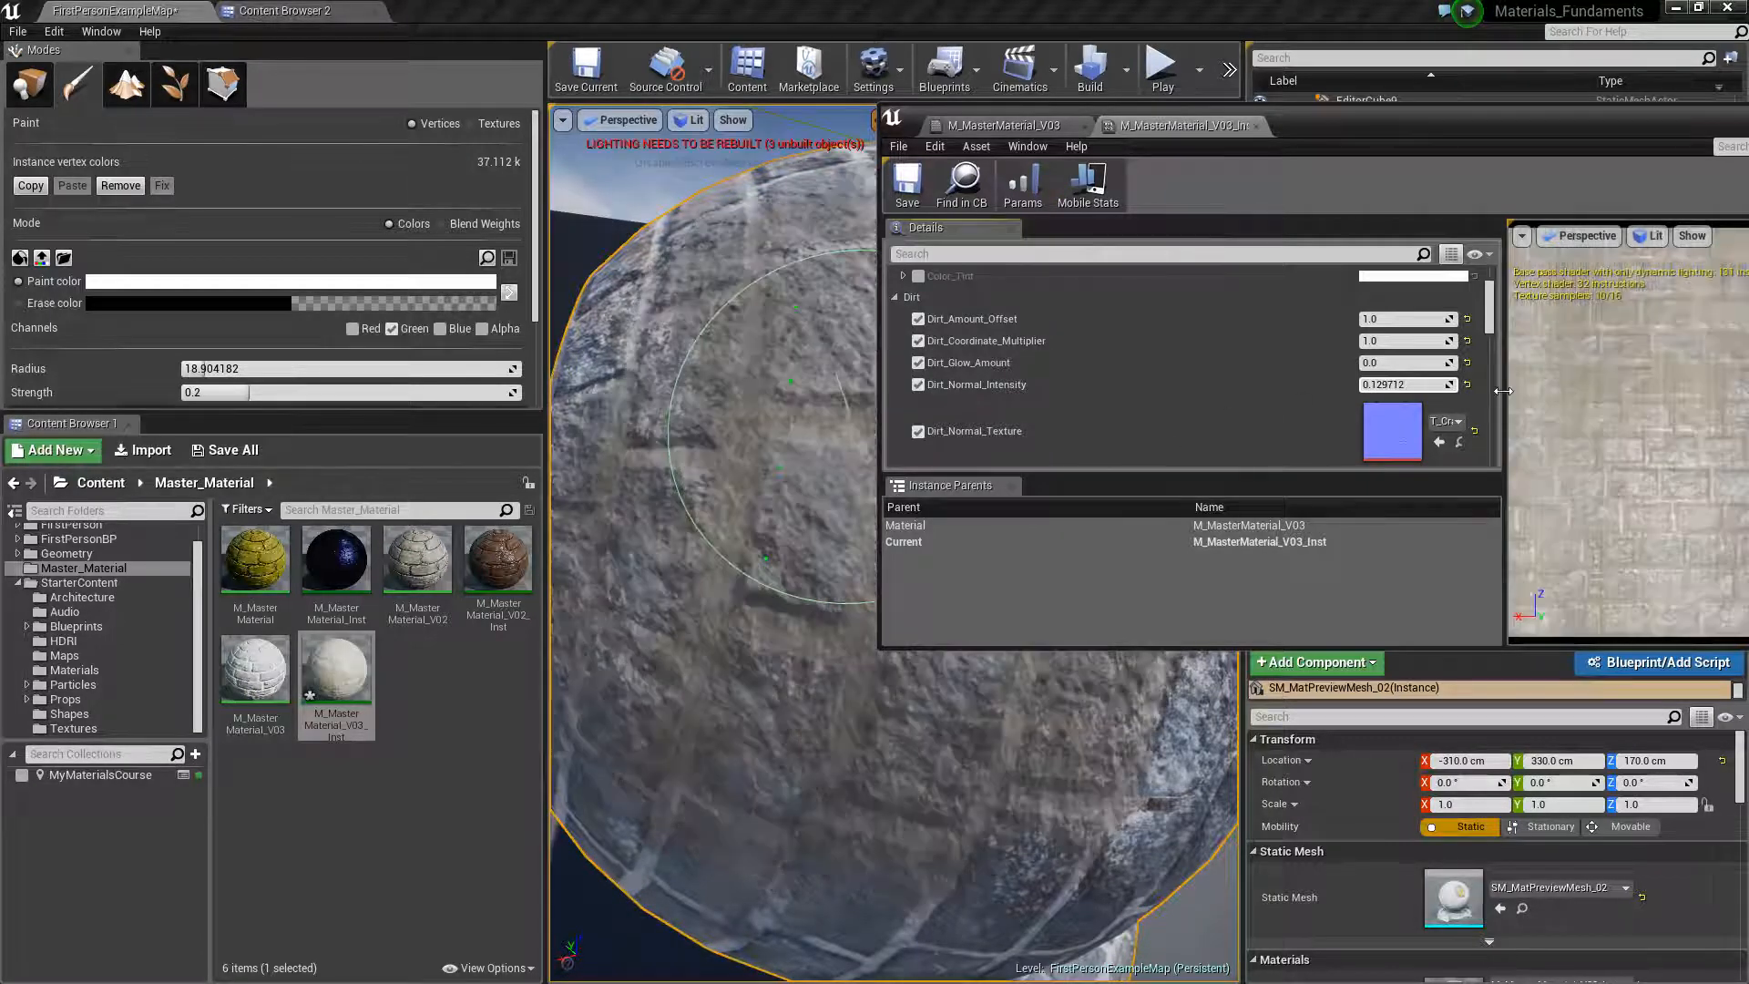
left_click_drag(1425, 384, 1419, 384)
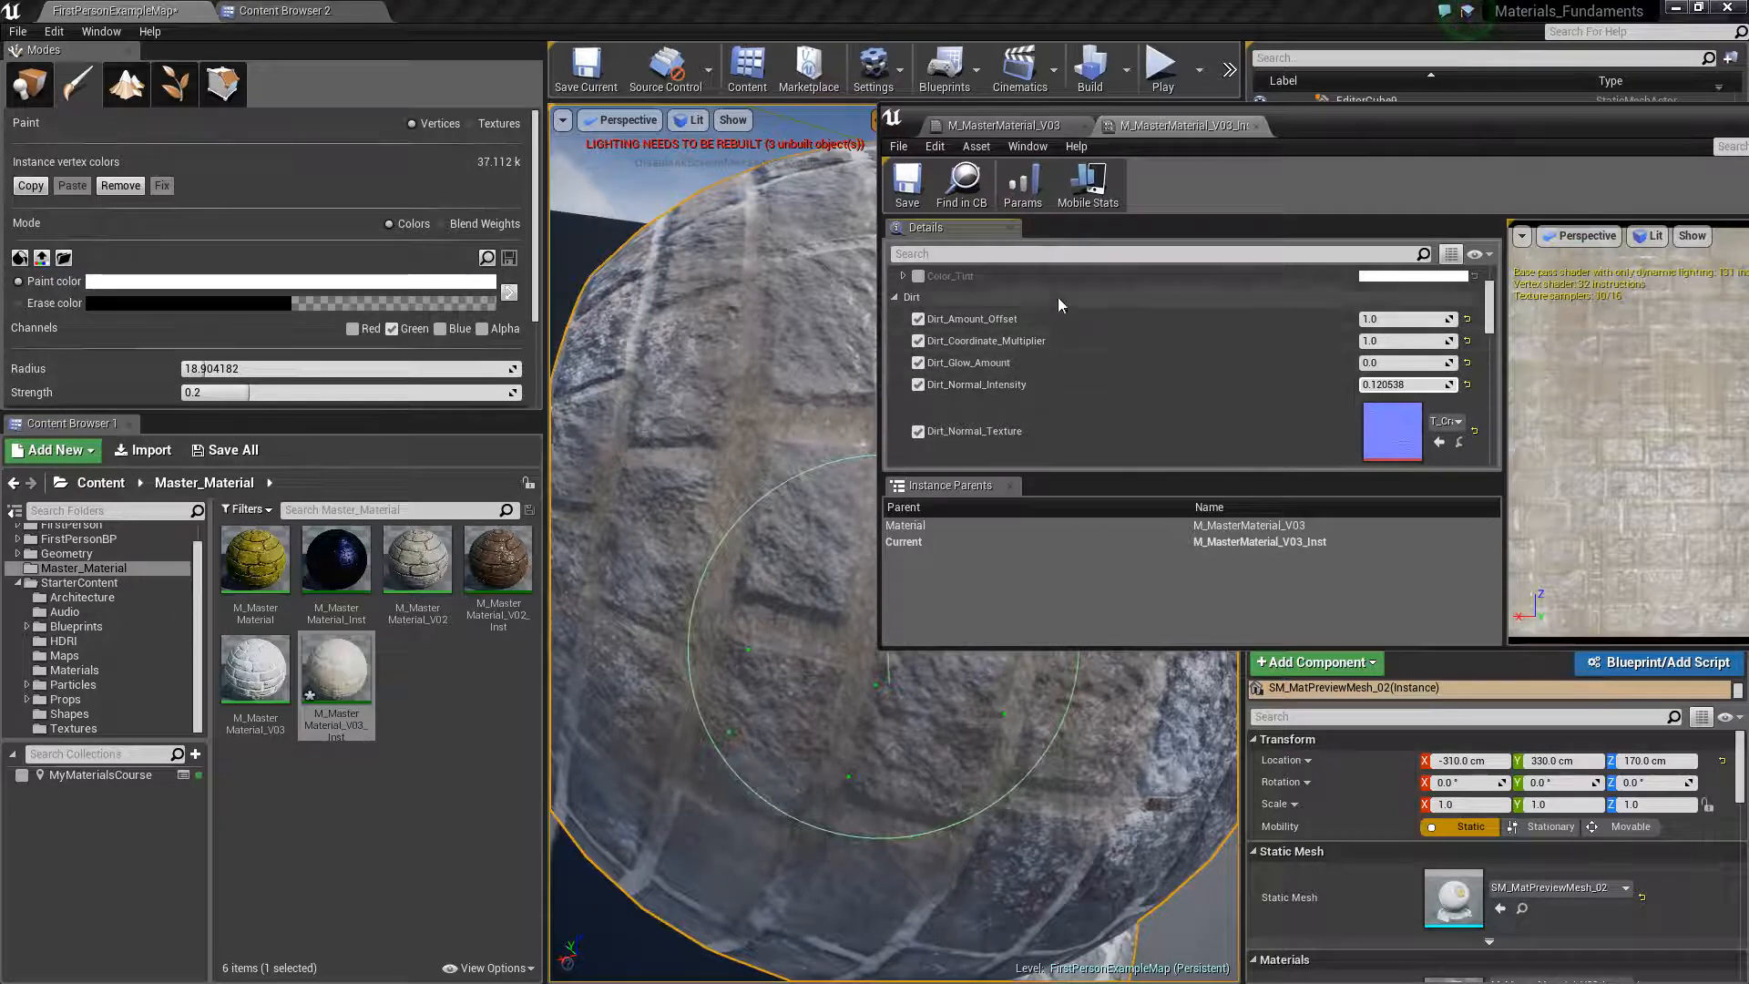
Try a Dirt_Coordinate_Multiplier of 0.1 and inspect the dirt tiling on the preview sphere
left_click(1409, 342)
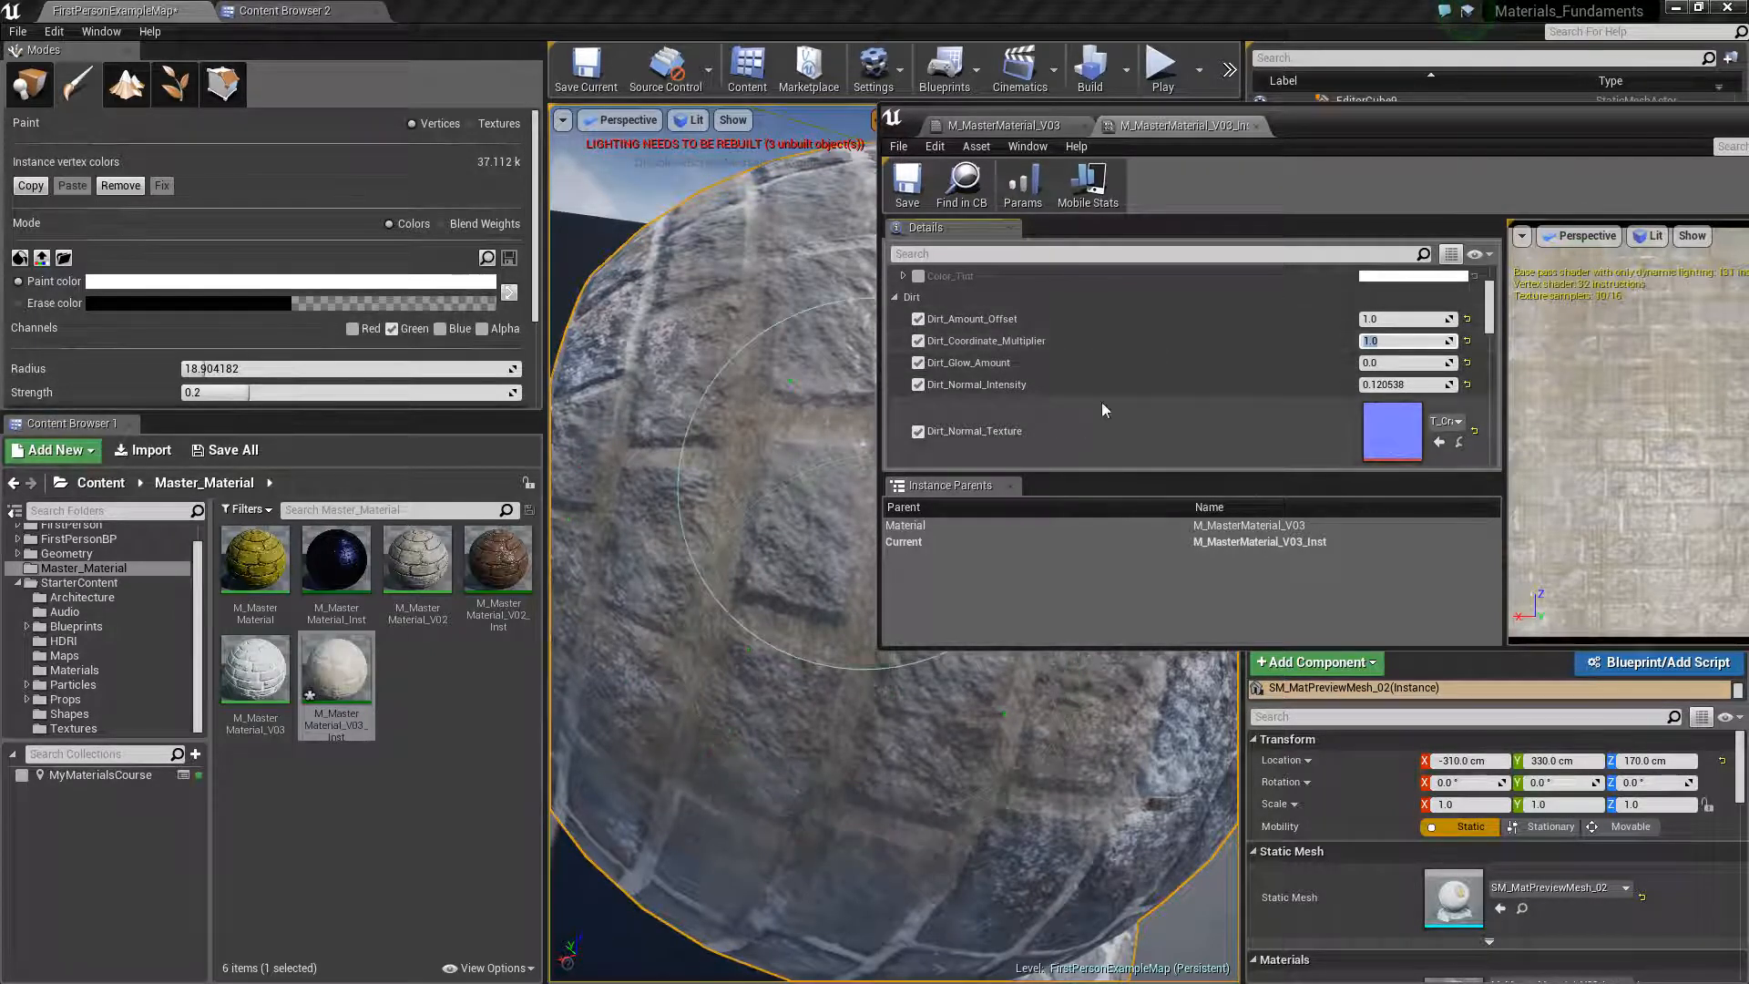
type("0.1")
key("Return")
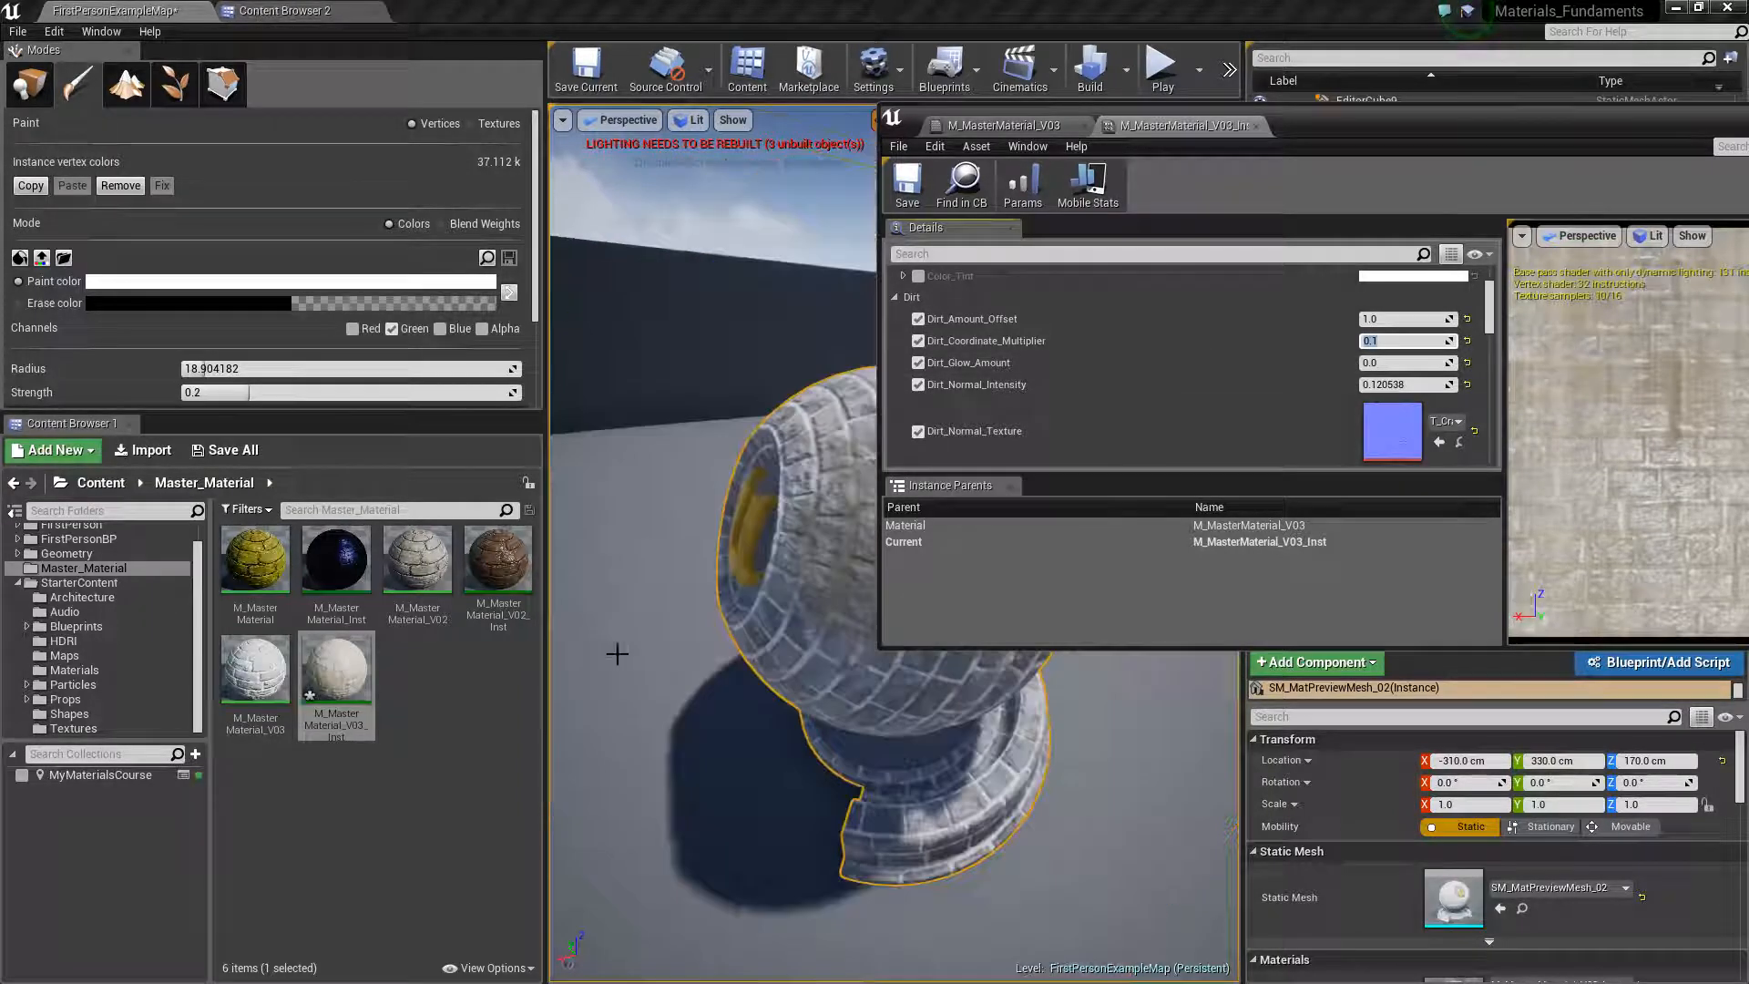
scroll(752, 649, "up", 5)
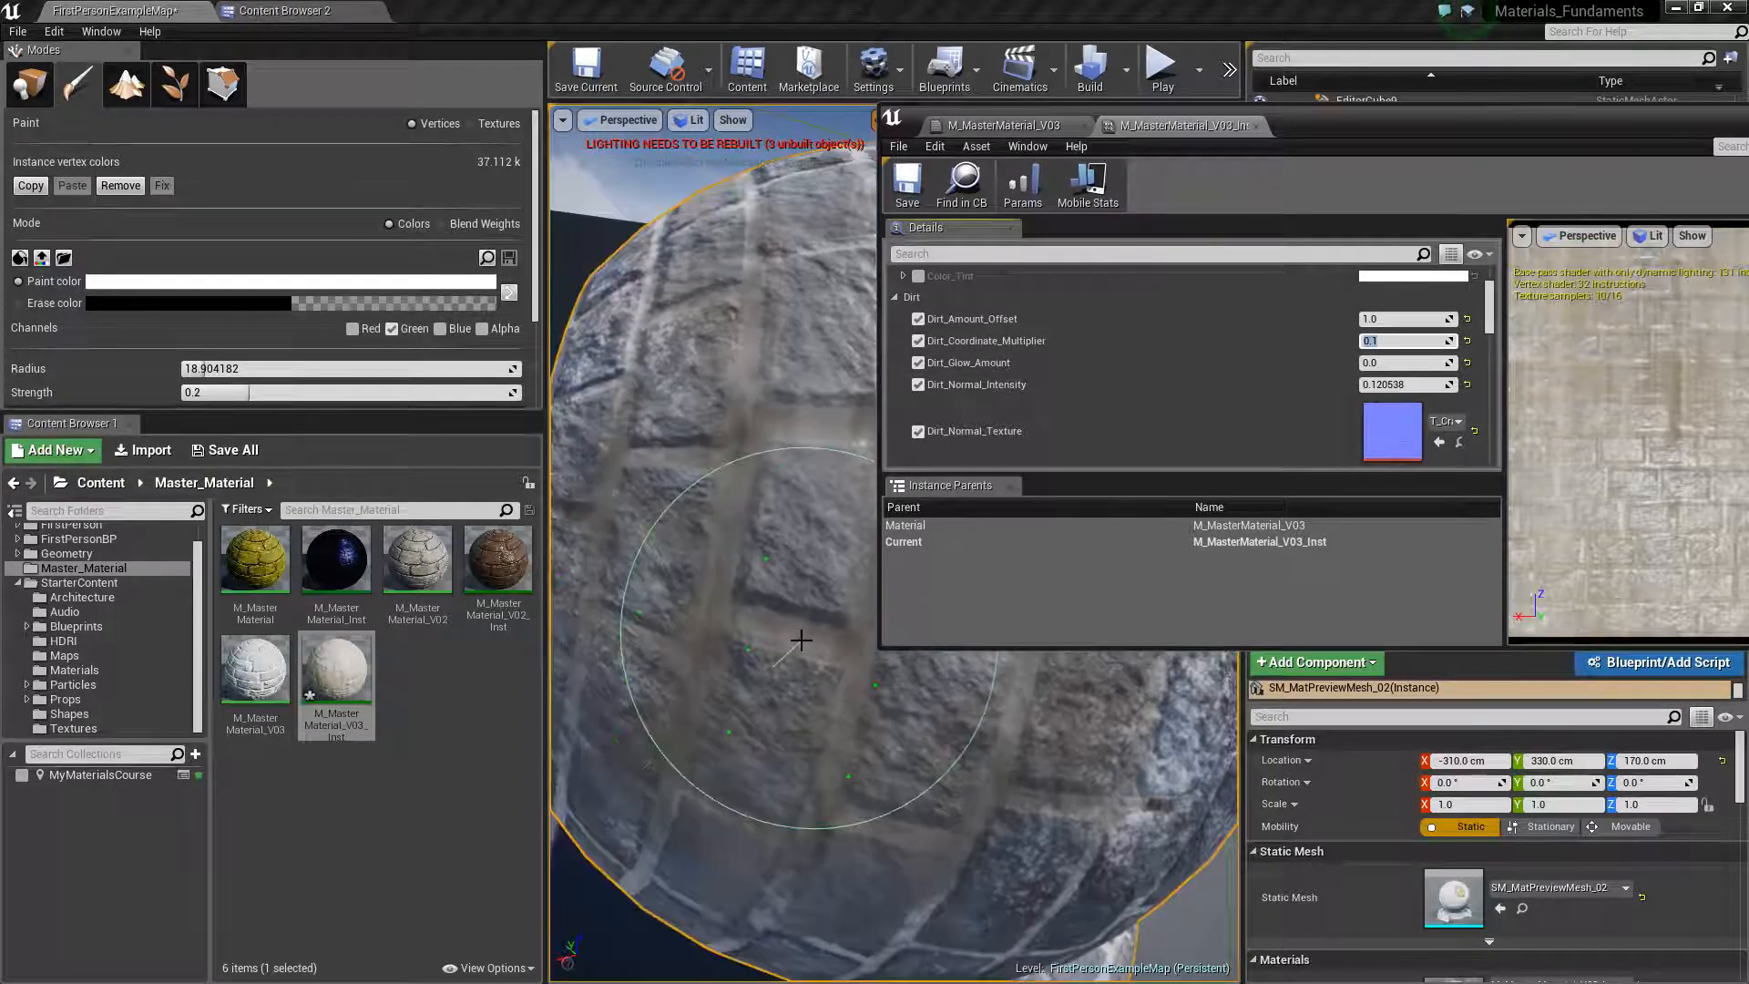
mouse_move(808, 636)
left_mouse_down("alt")
mouse_move(857, 706)
mouse_move(843, 761)
mouse_move(792, 783)
mouse_move(888, 661)
left_mouse_up("alt")
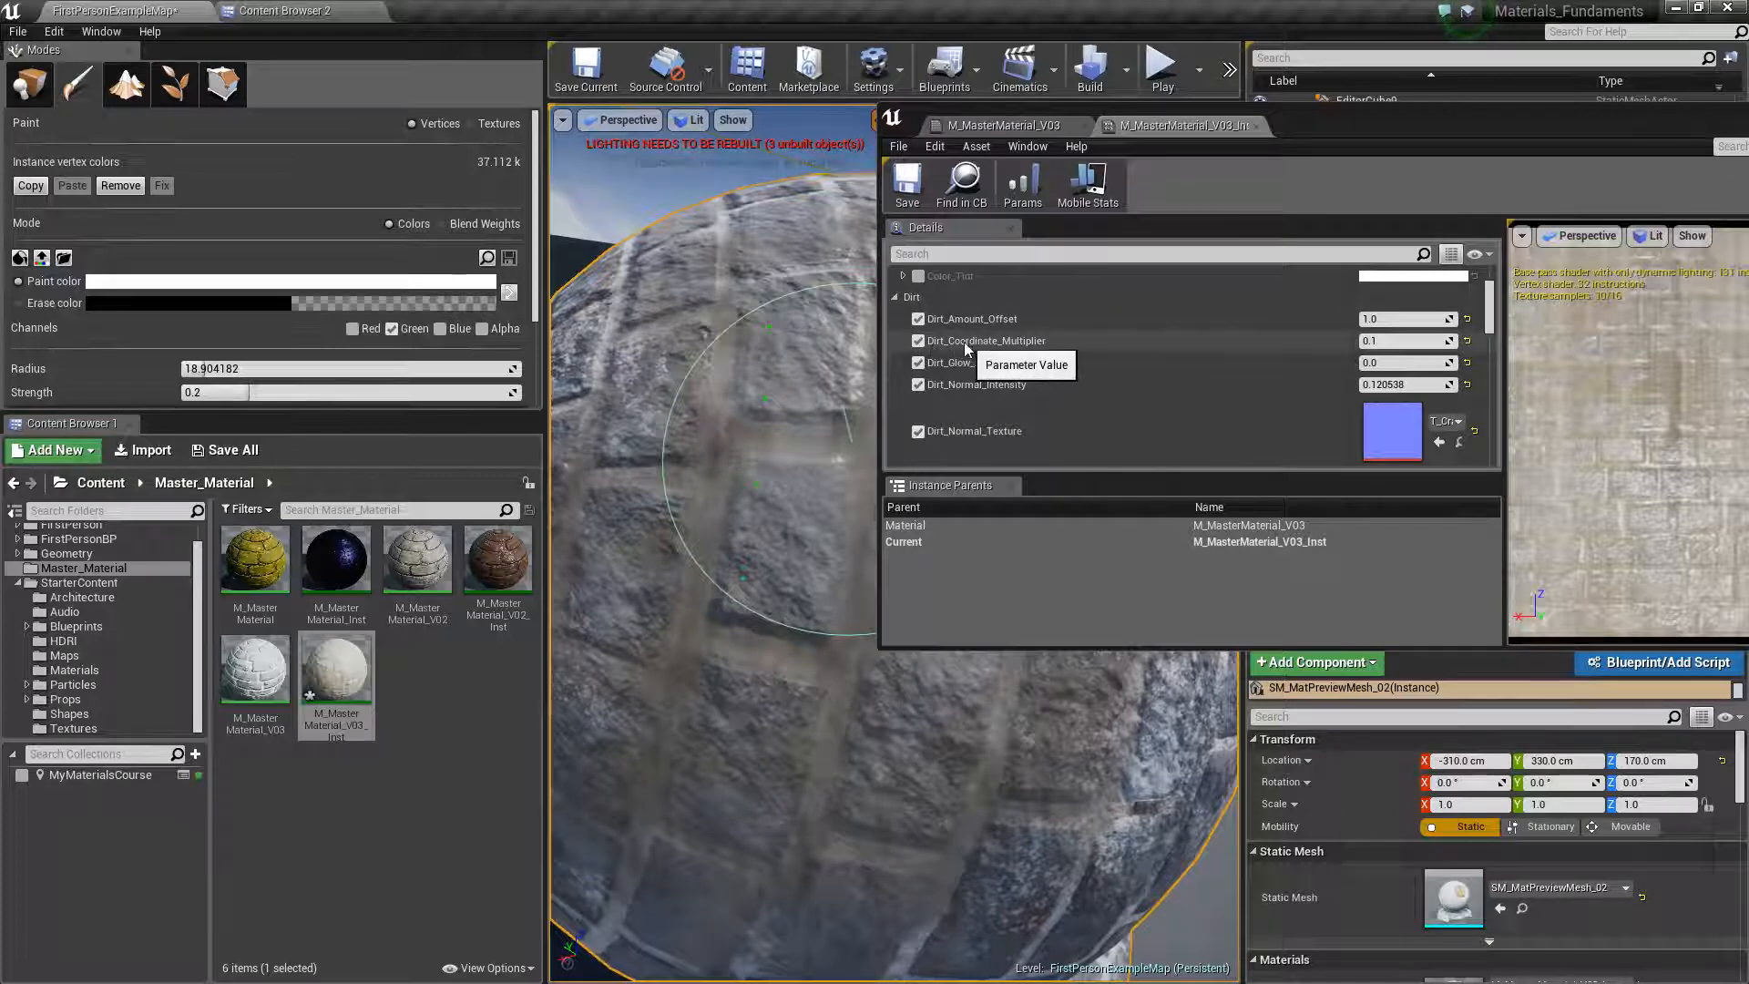
Try a Dirt_Coordinate_Multiplier of 1000 and inspect the painted bricks on the sphere
left_click(1395, 342)
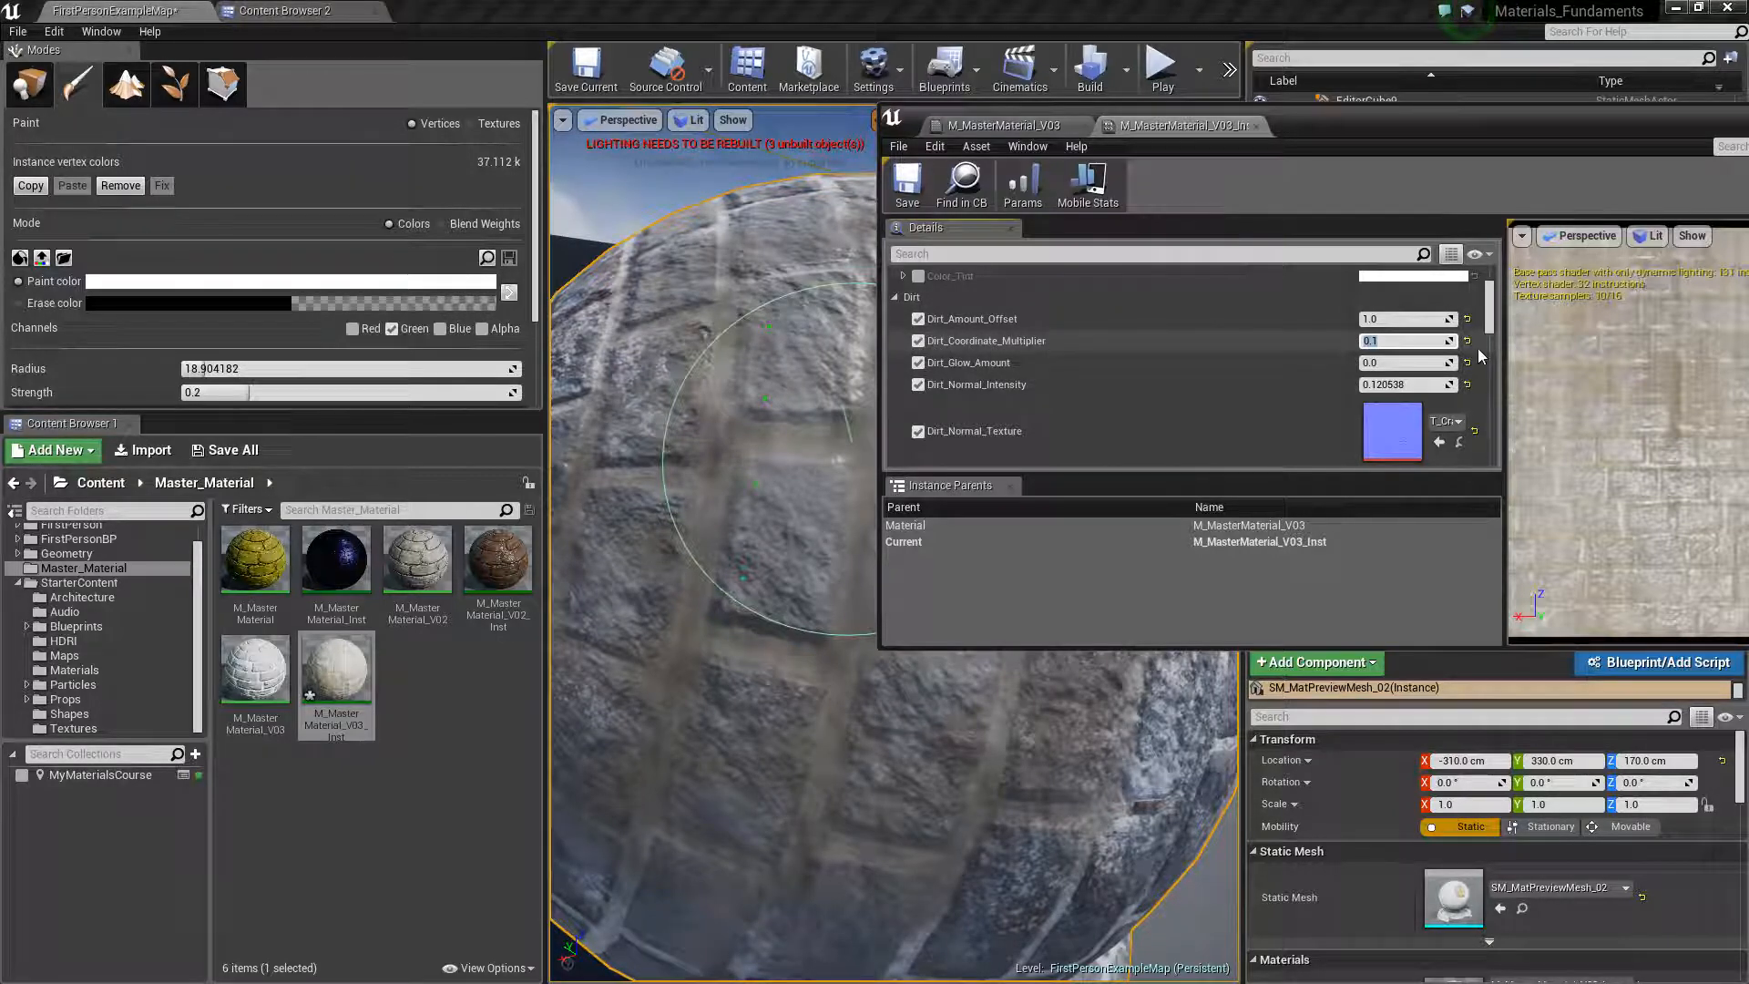
type("1000.0")
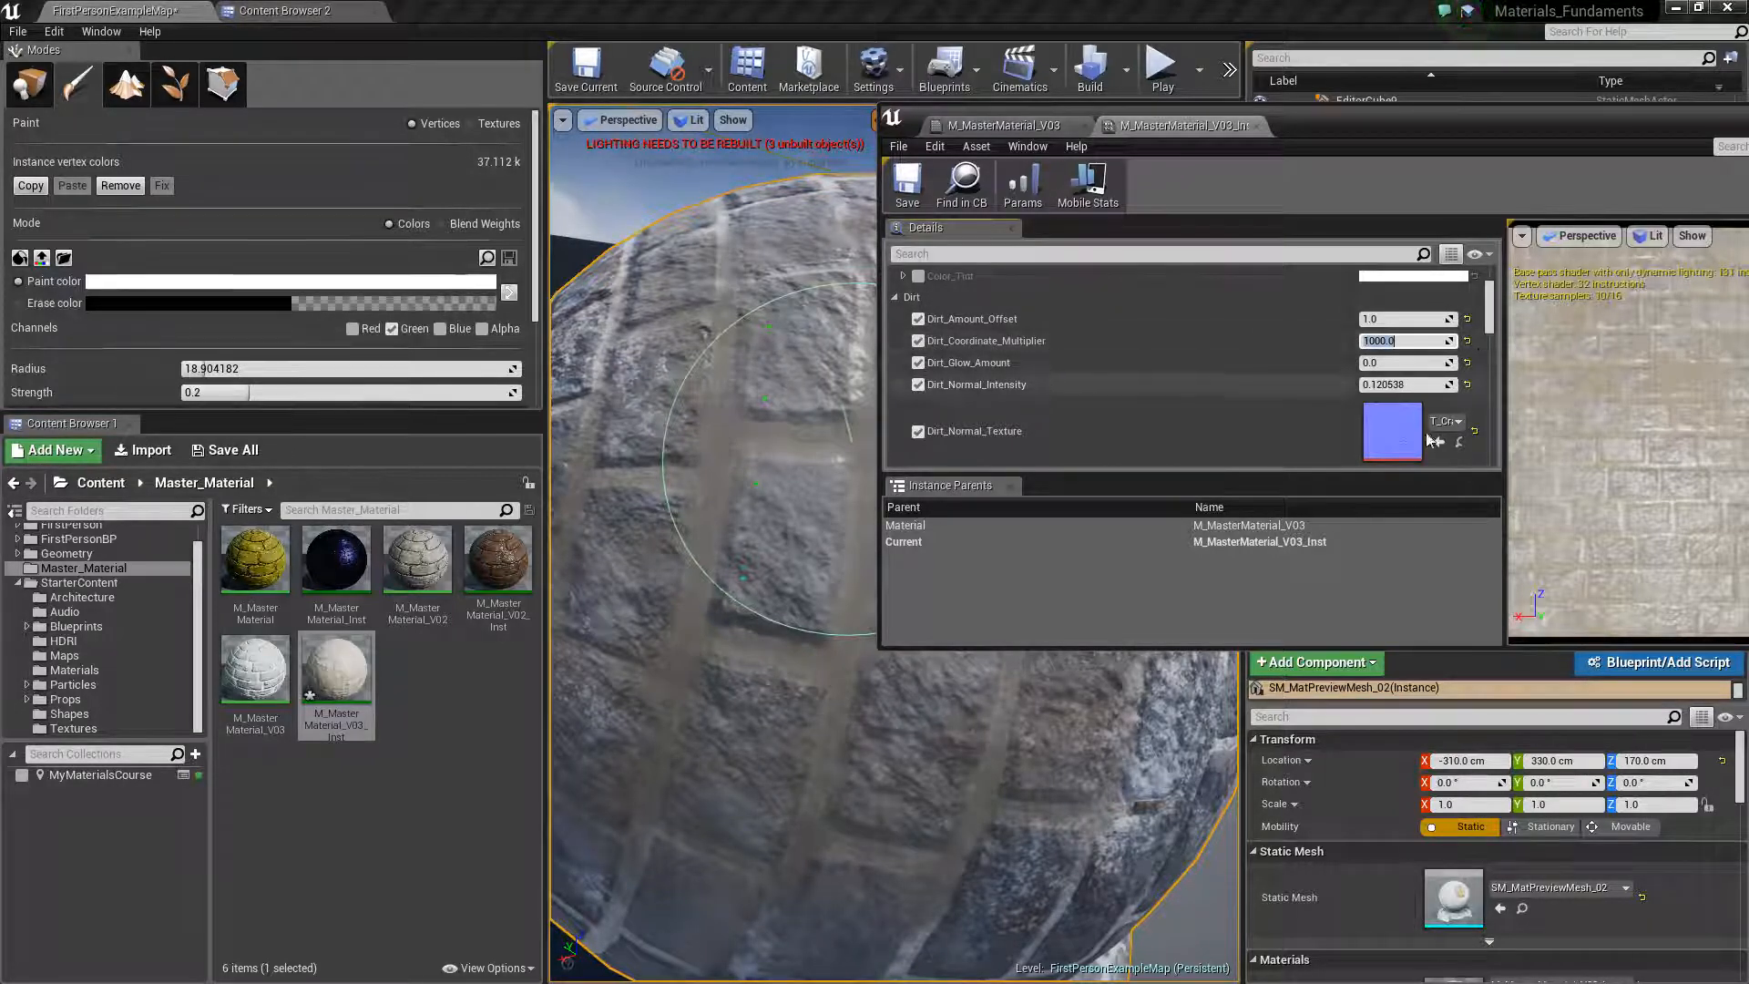
scroll(686, 488, "down", 5)
scroll(711, 510, "up", 5)
right_click_drag(762, 558, 897, 697)
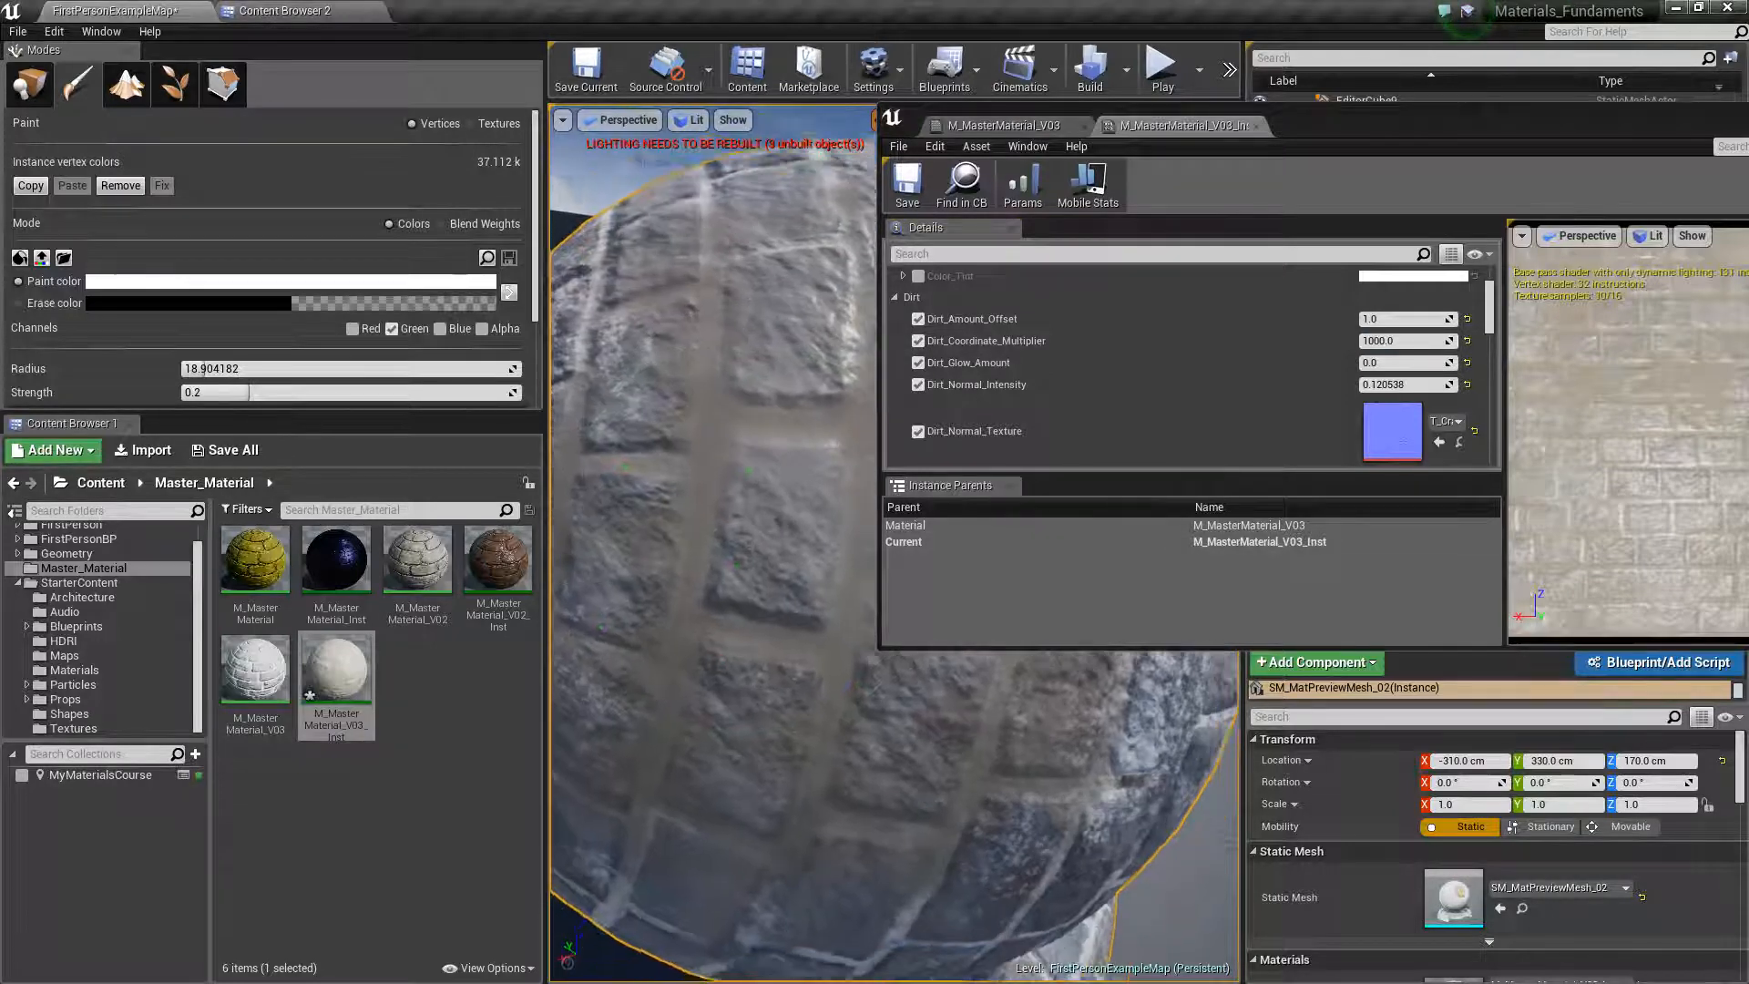
Compare Dirt_Coordinate_Multiplier values of 1, 10 and 0.1 on the sphere, ending at 10
left_click(1401, 341)
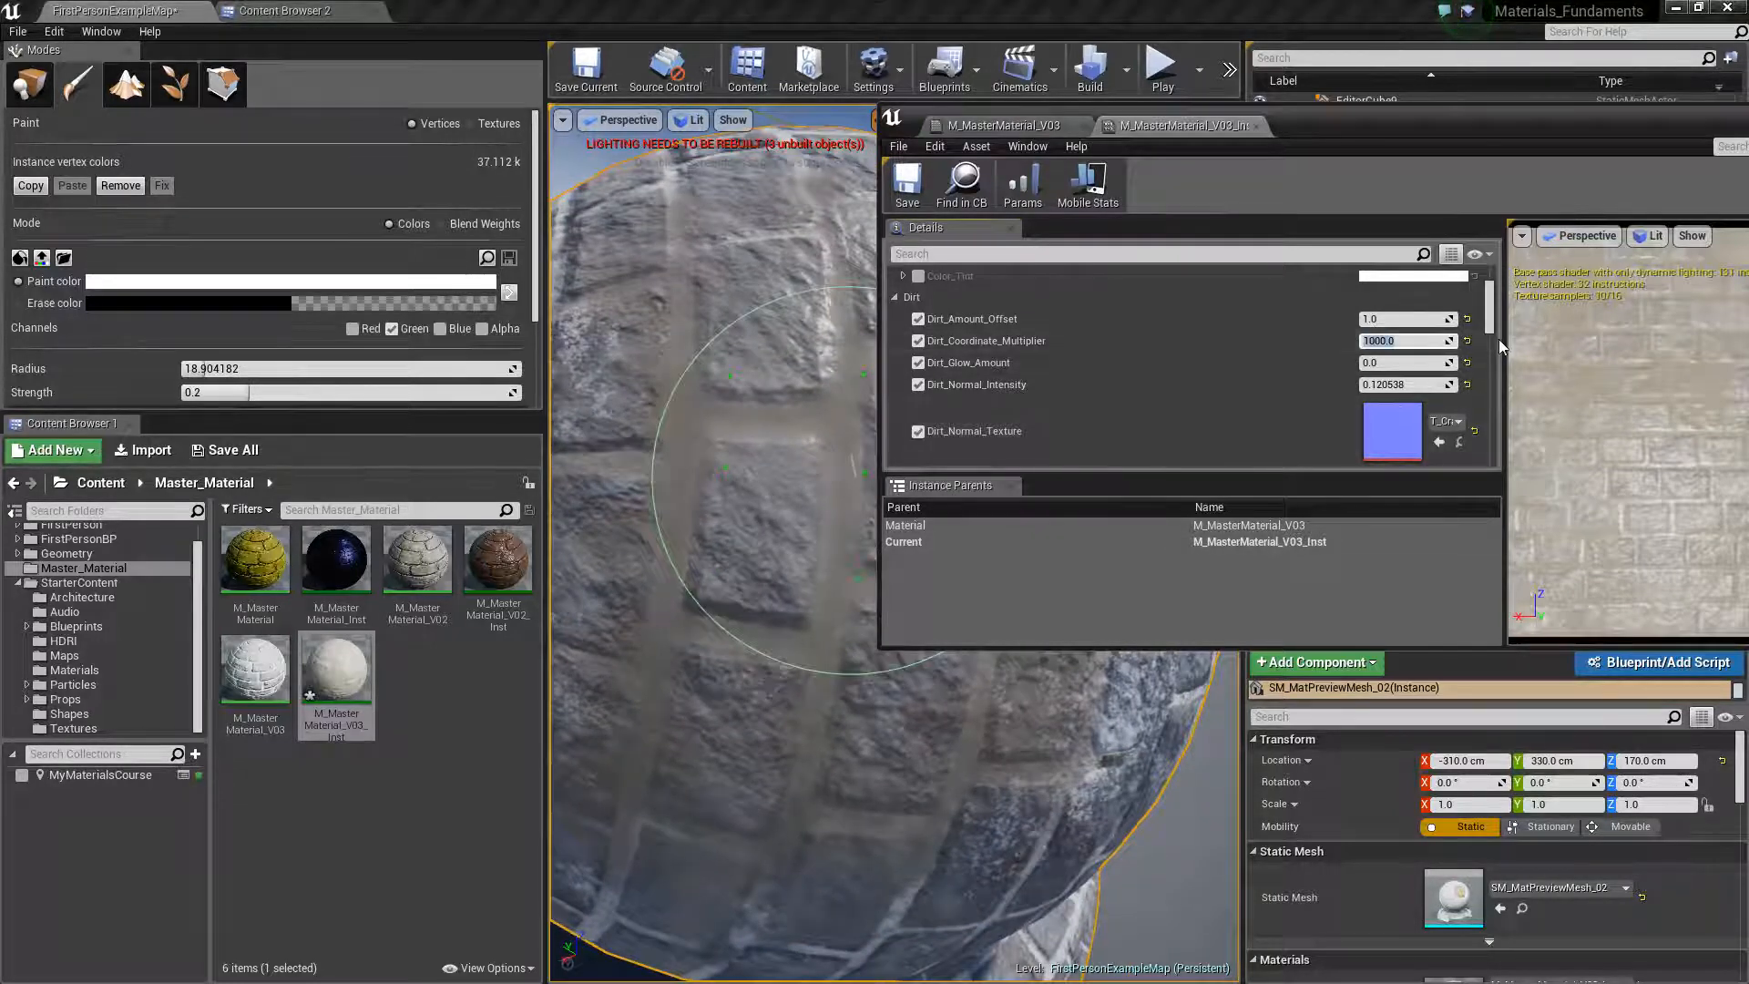
type("1")
key("Return")
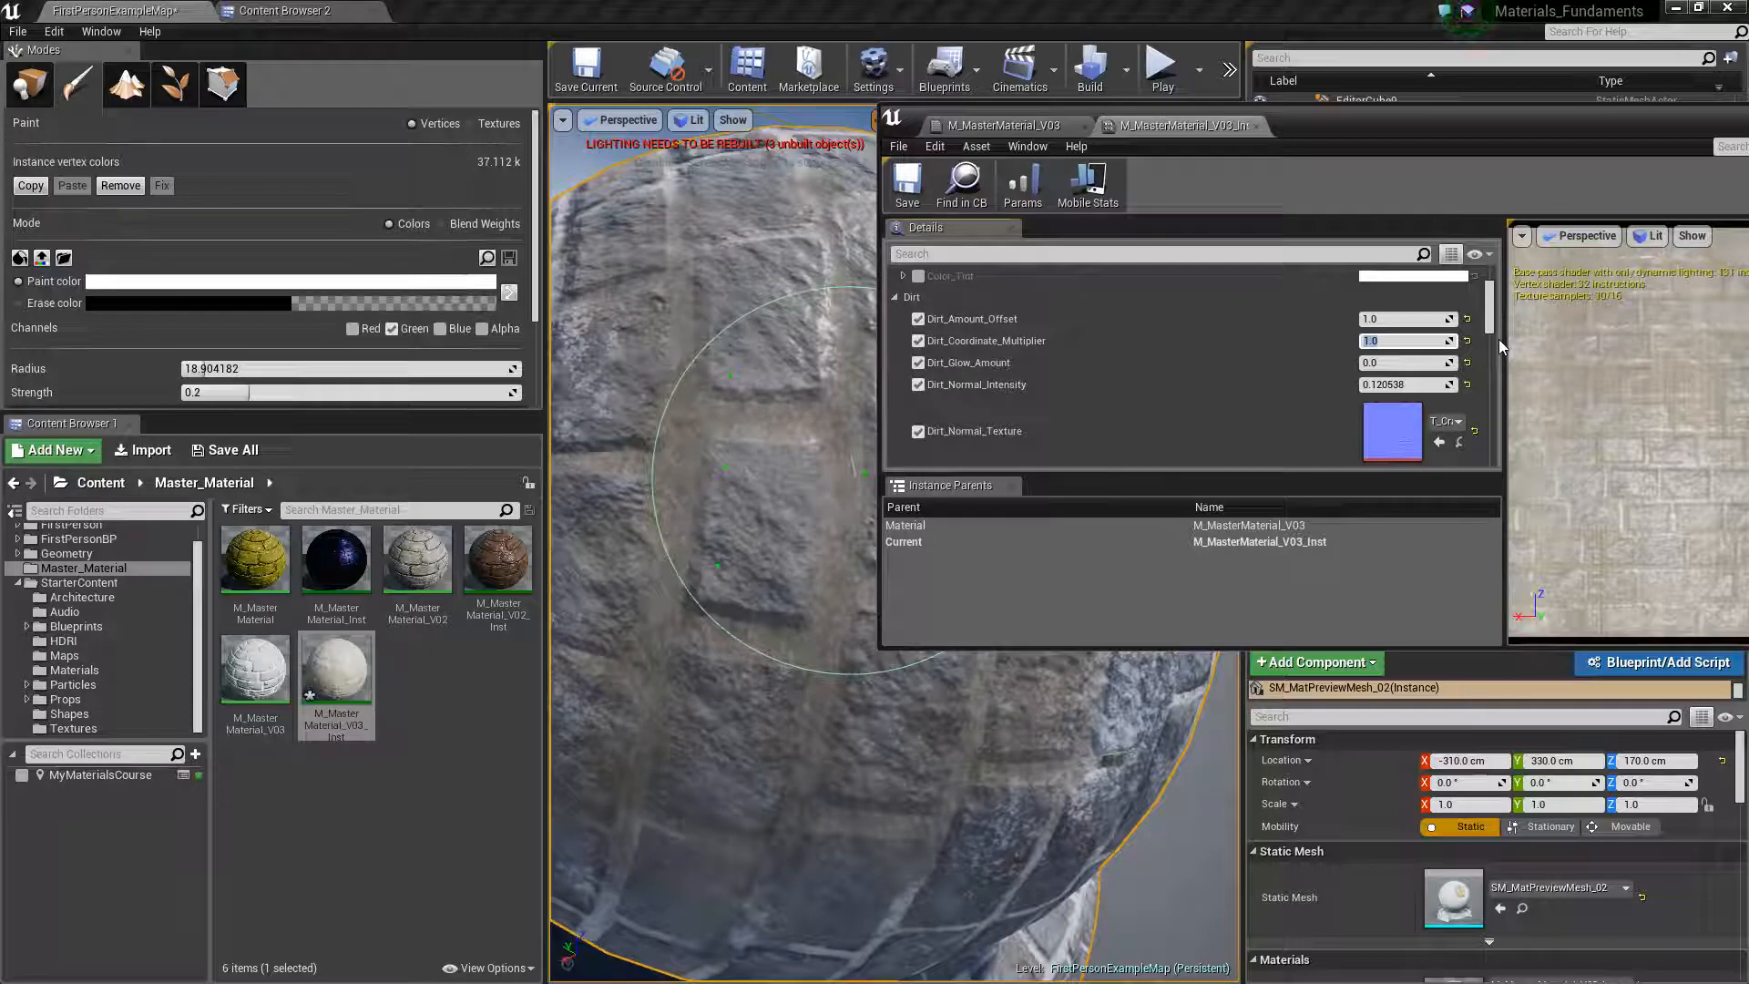
type("10")
key("Return")
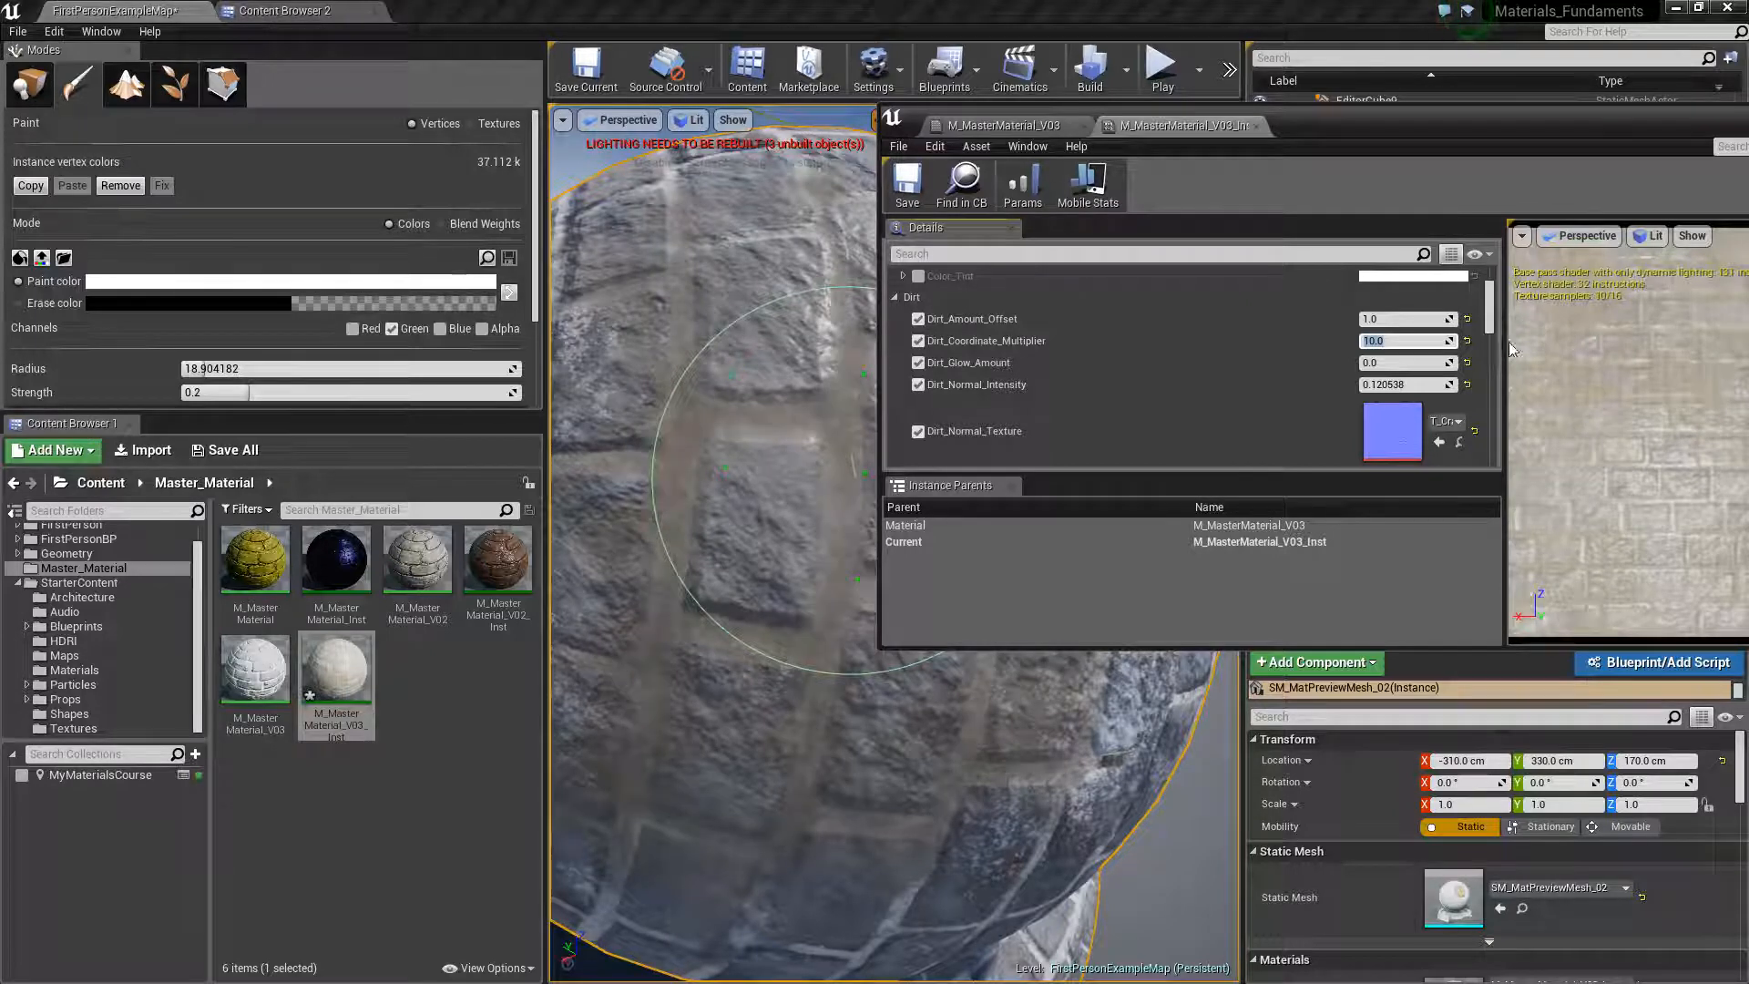
type("0.1")
key("Return")
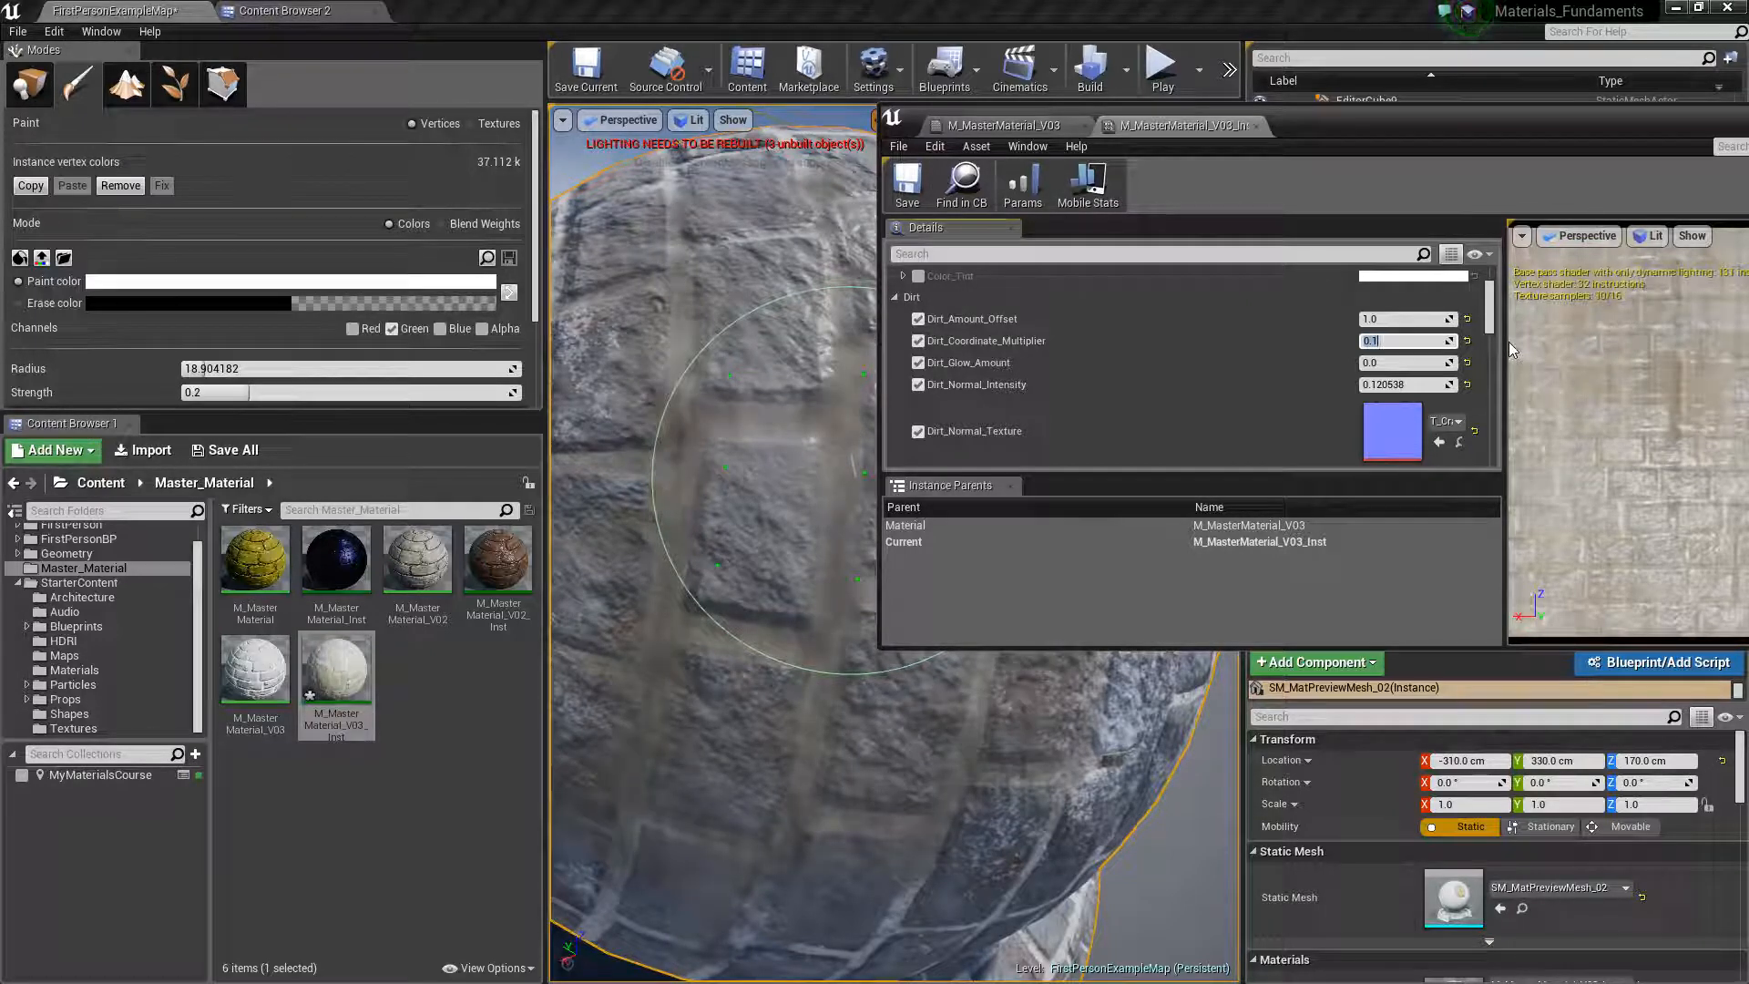
type("10")
key("Return")
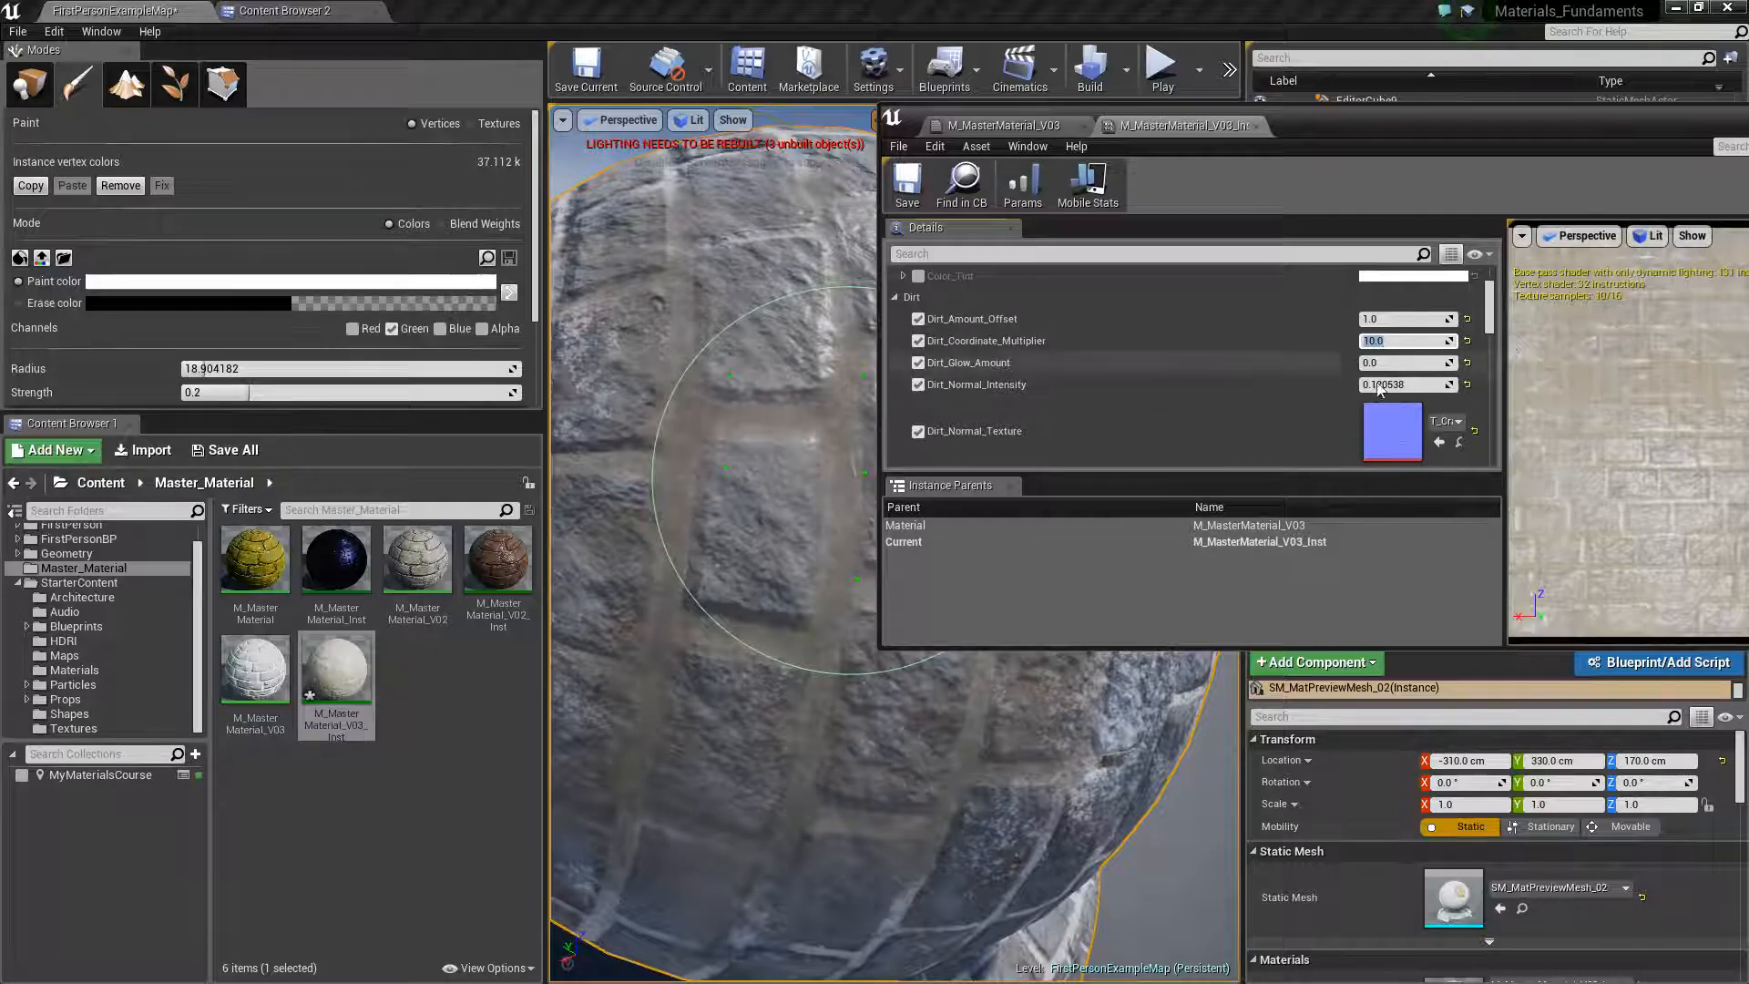
mouse_move(675, 402)
right_mouse_down()
mouse_move(675, 421)
mouse_move(637, 403)
mouse_move(676, 368)
right_mouse_up()
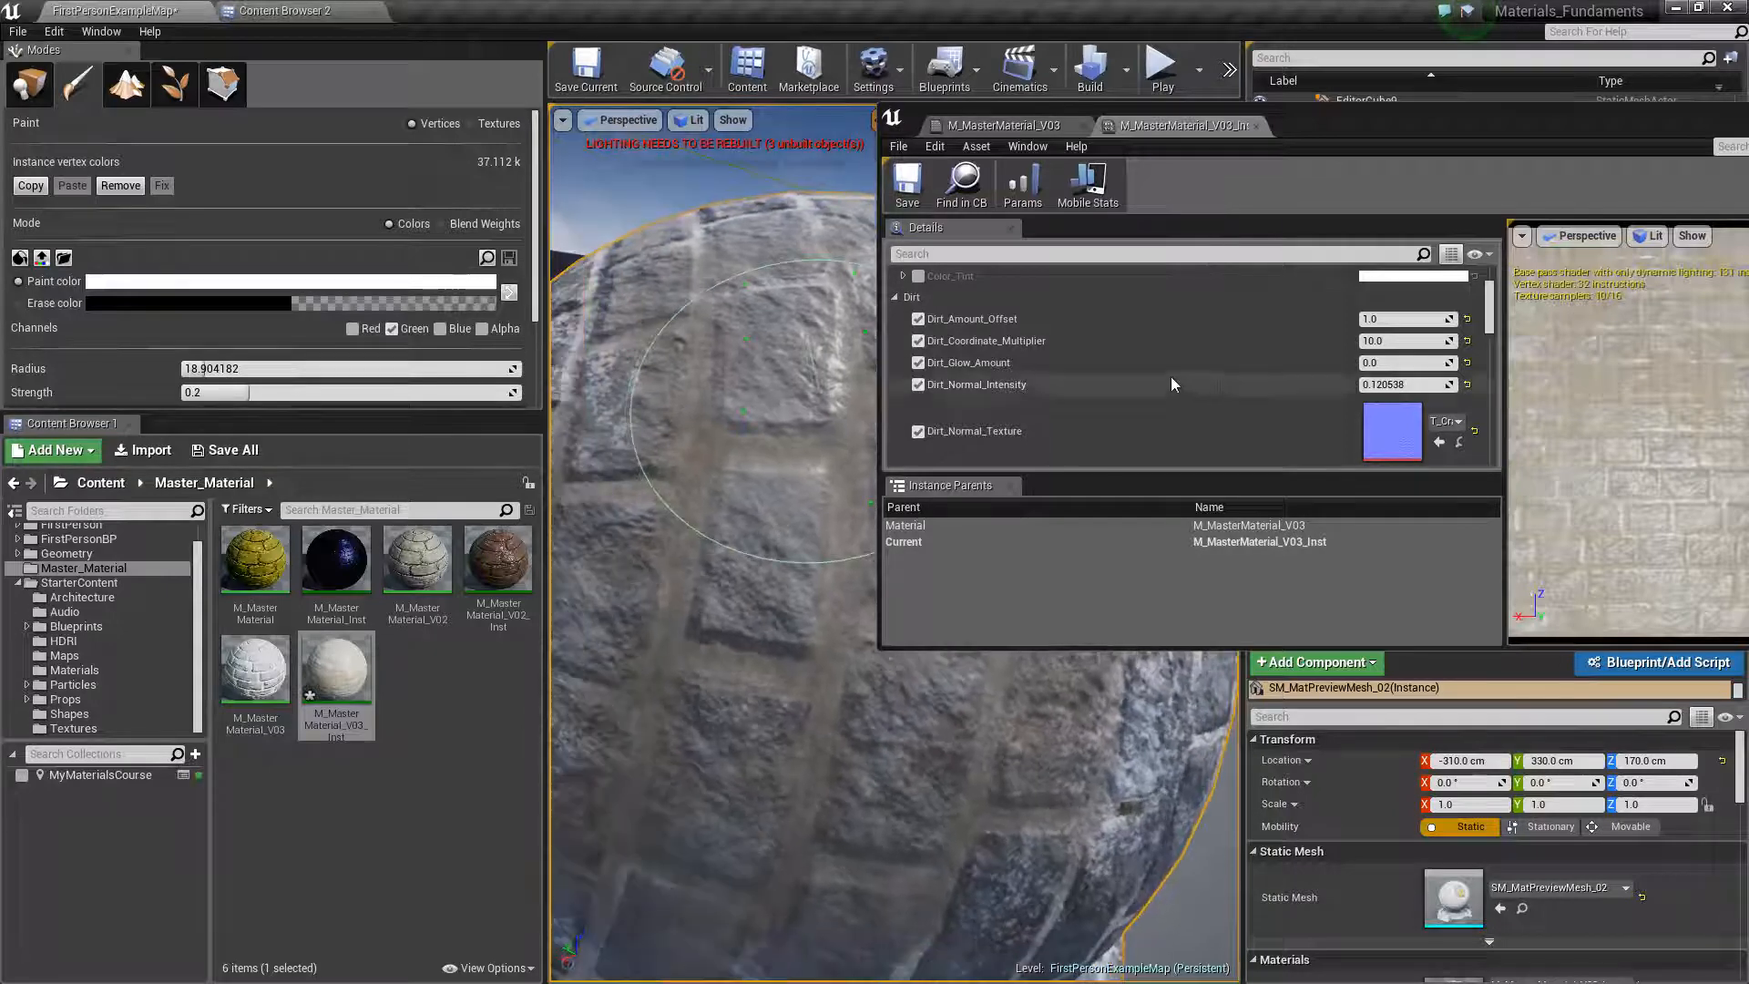
Try Dirt_Coordinate_Multiplier at 20 and return it to 1.0
left_click(1400, 340)
type("2")
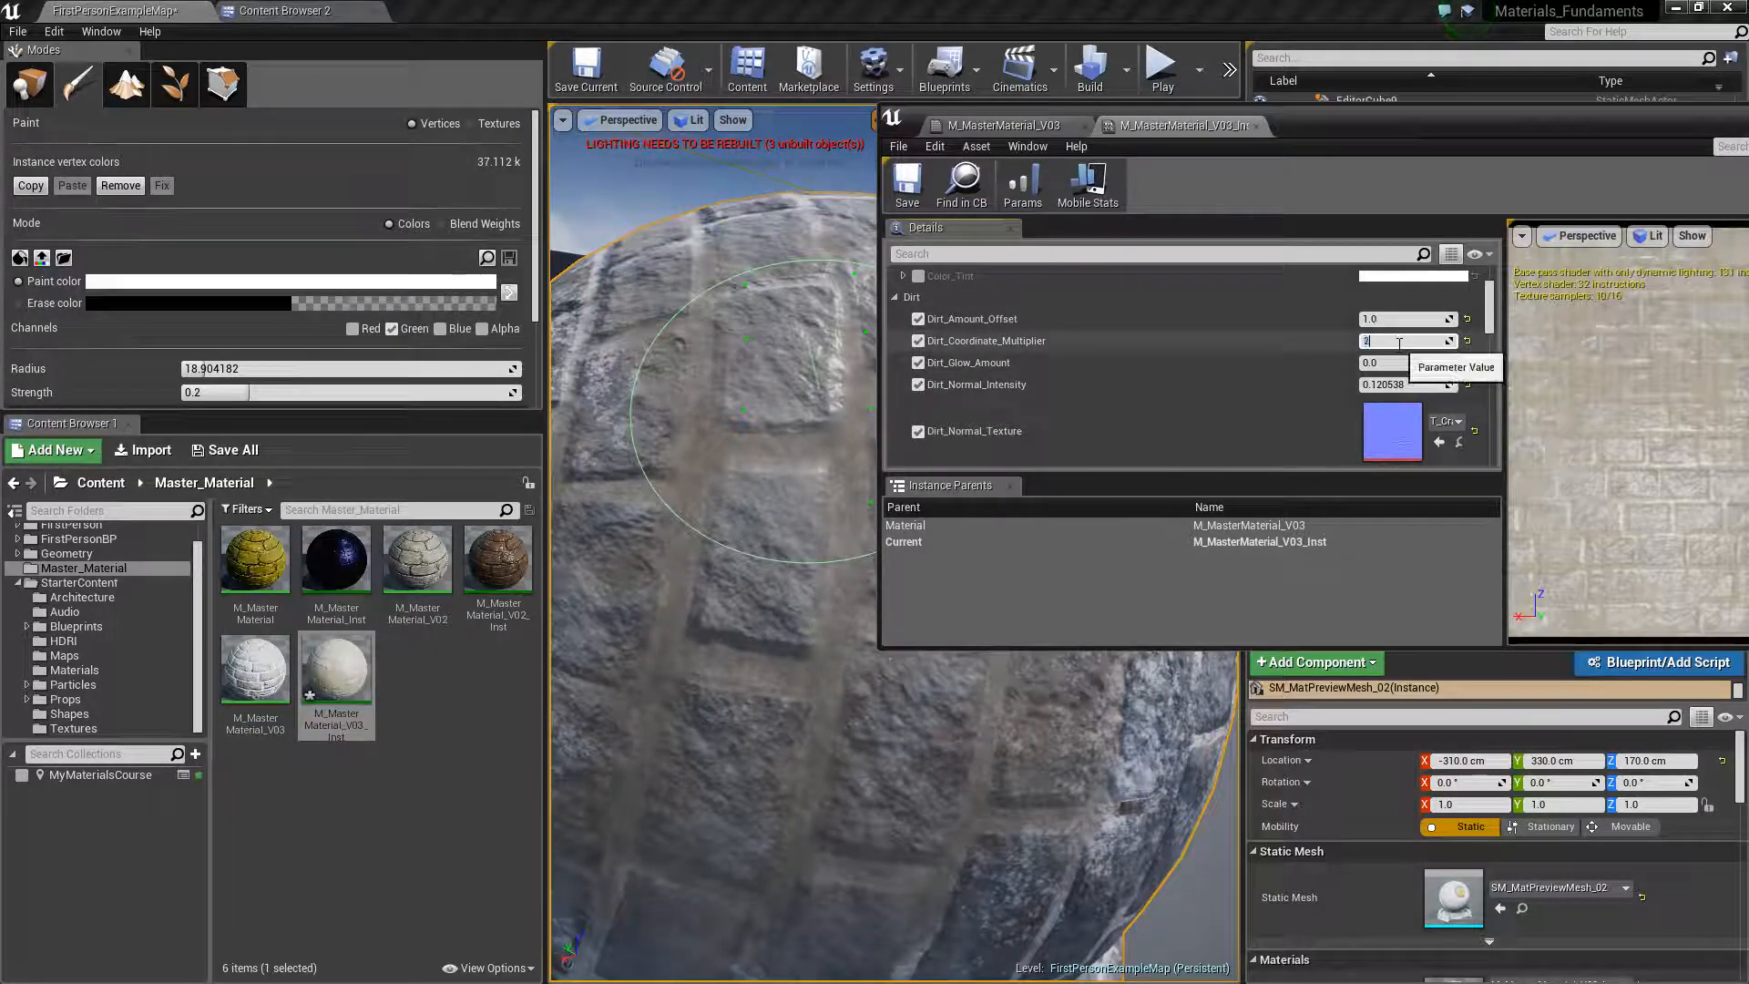
type("0")
key("Return")
type("1")
key("Return")
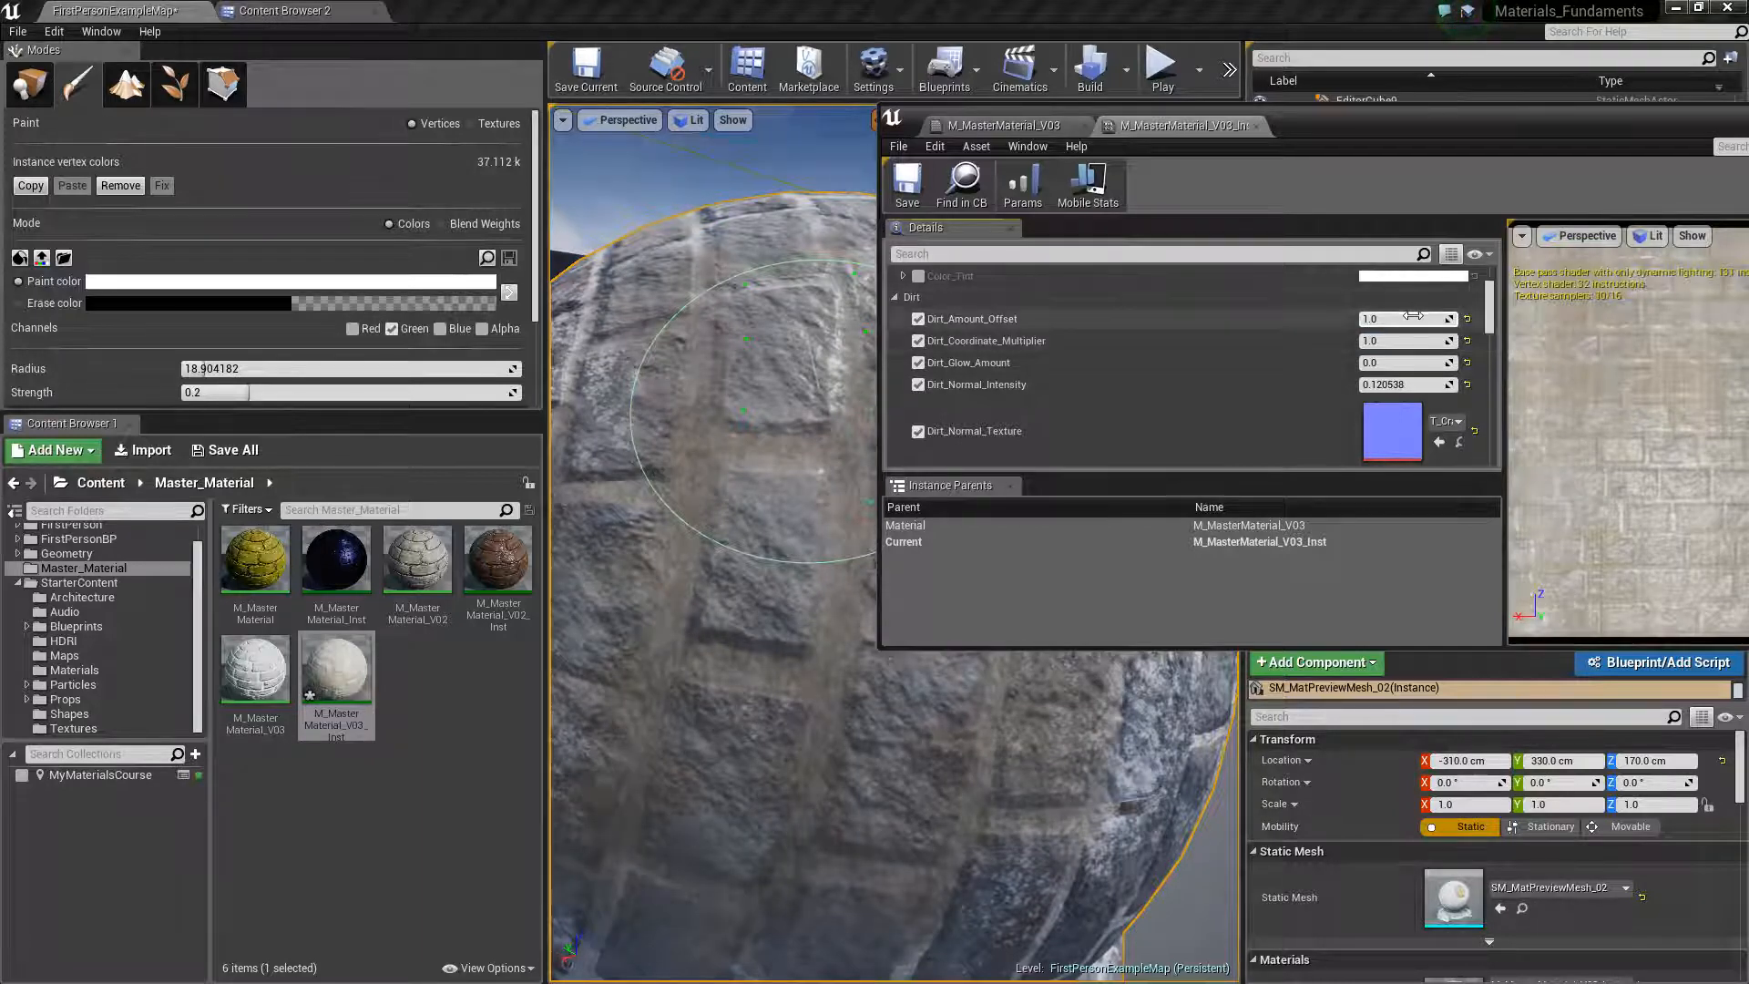
Lower Dirt_Amount_Offset to about 0.32 and inspect the dirt coverage on the preview mesh
left_click_drag(1411, 320, 1346, 320)
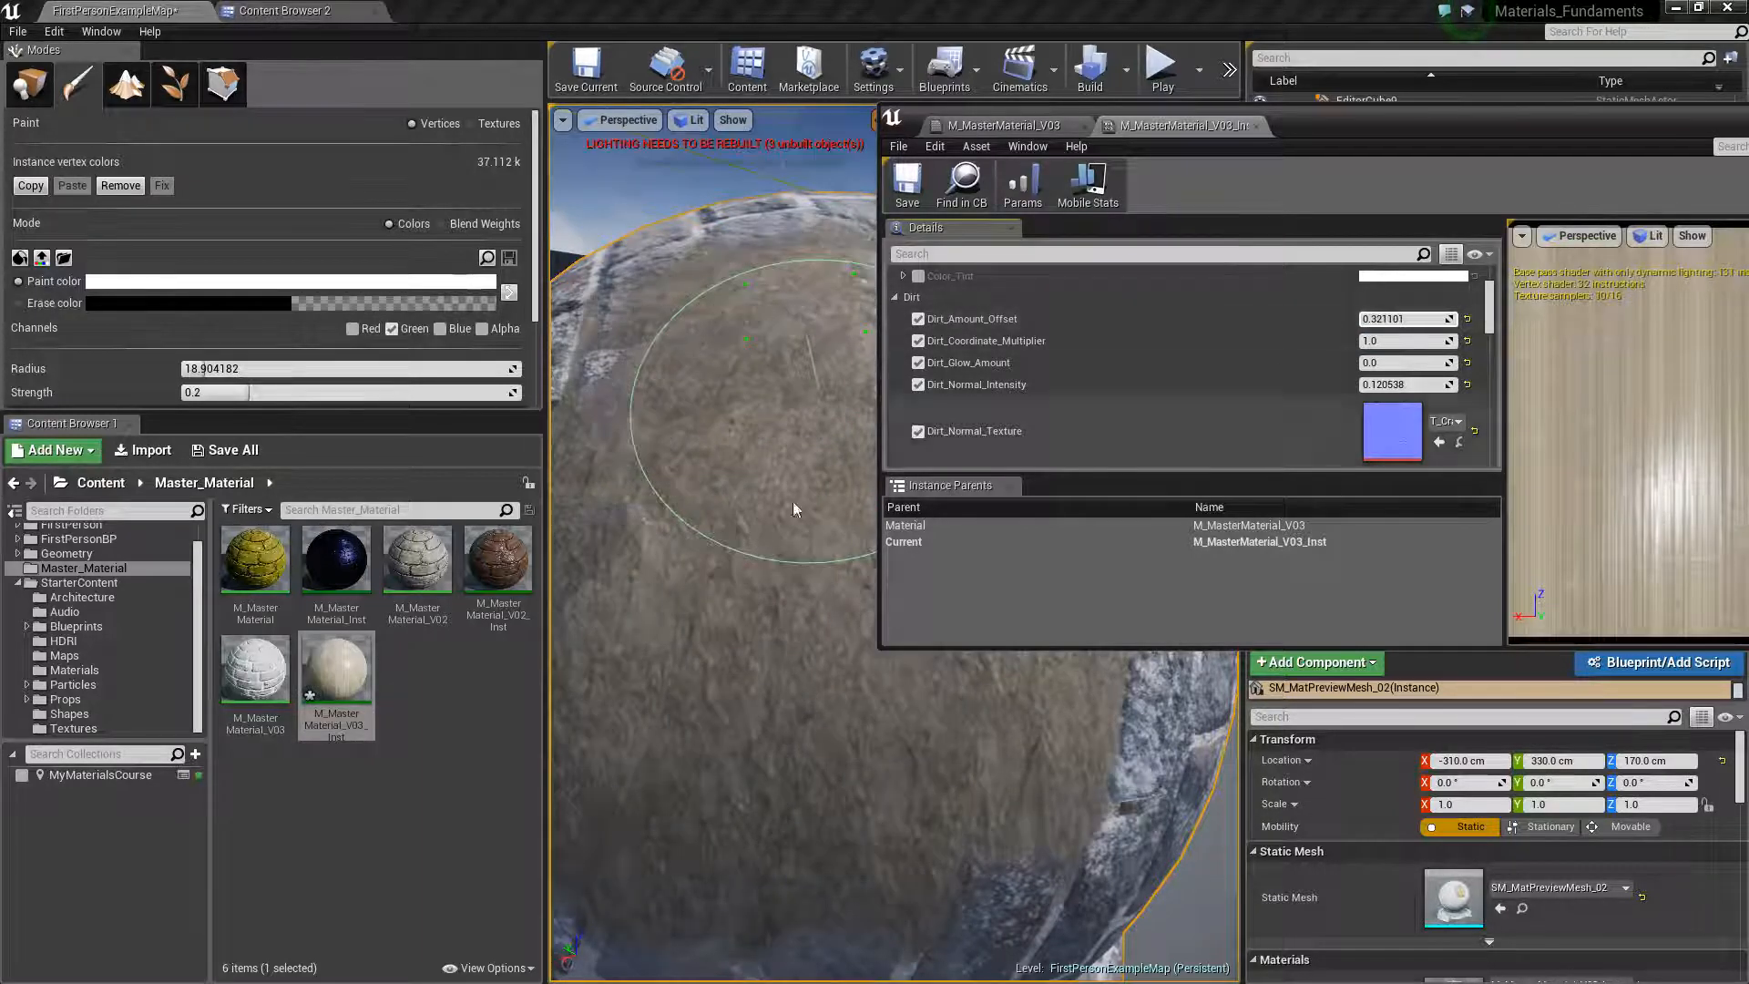
scroll(776, 547, "down", 5)
scroll(777, 546, "up", 5)
scroll(779, 564, "down", 4)
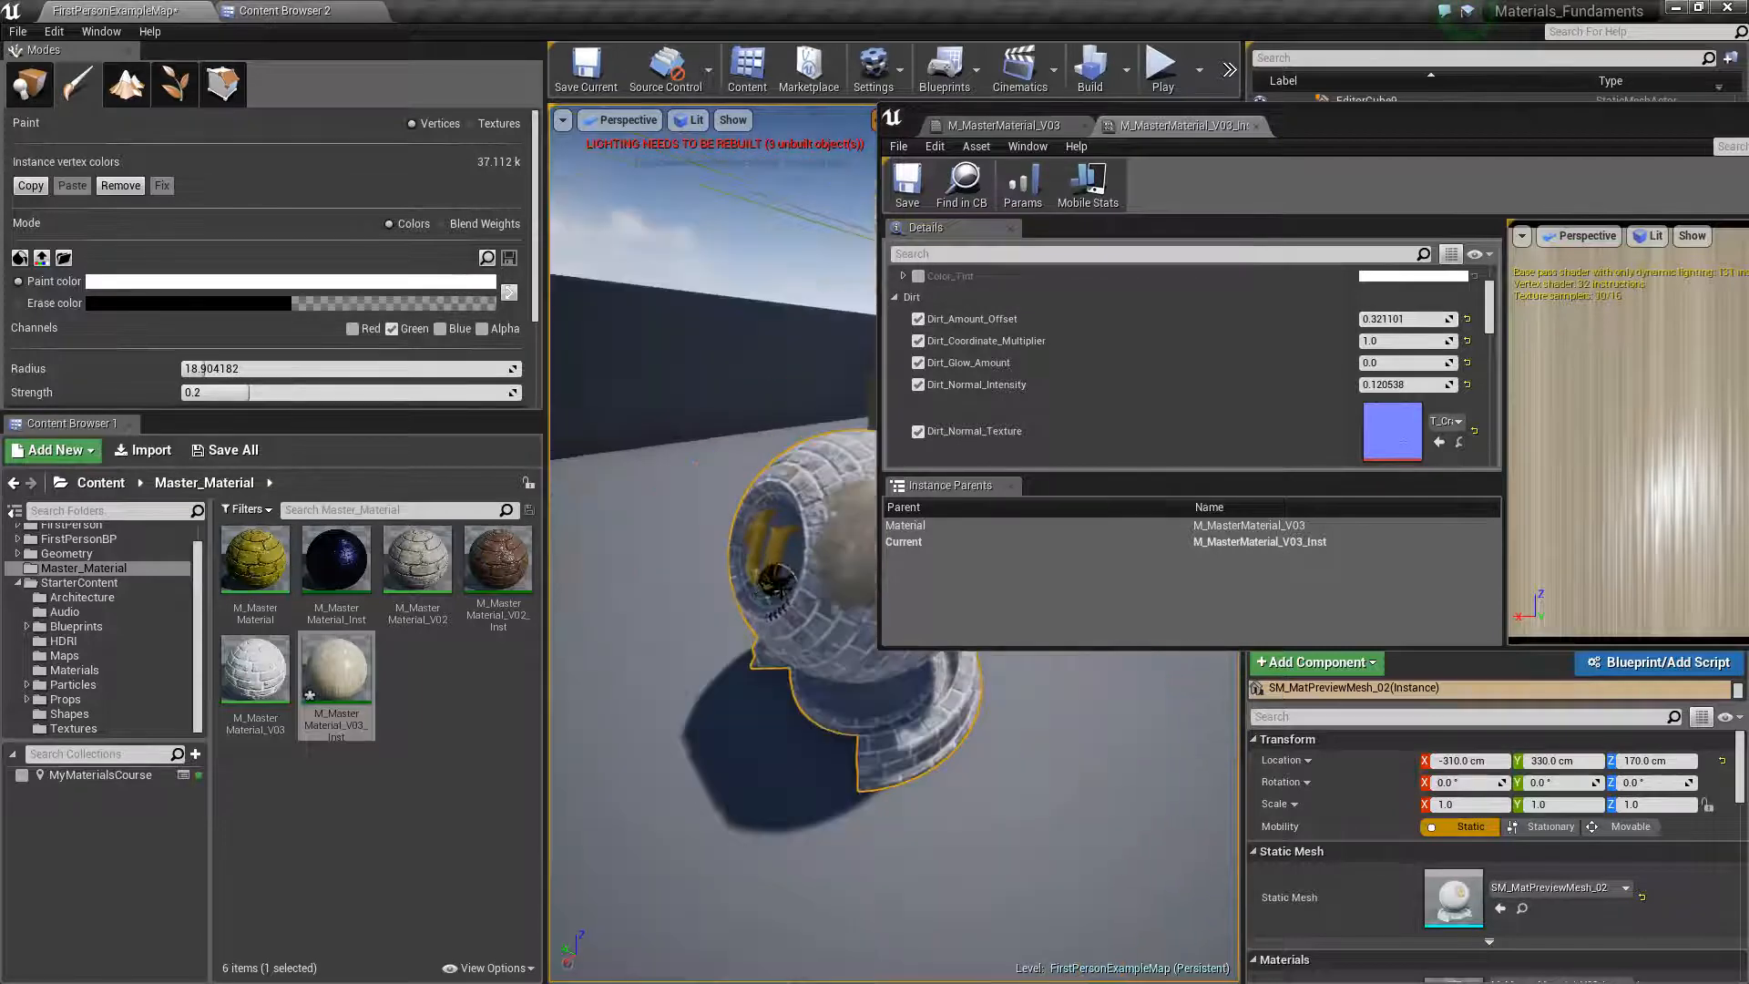
Move the material instance window clear of the preview mesh and inspect the dirt patch up close and from afar
right_click(781, 583)
left_click_drag(1381, 111, 1679, 108)
scroll(975, 500, "up", 5)
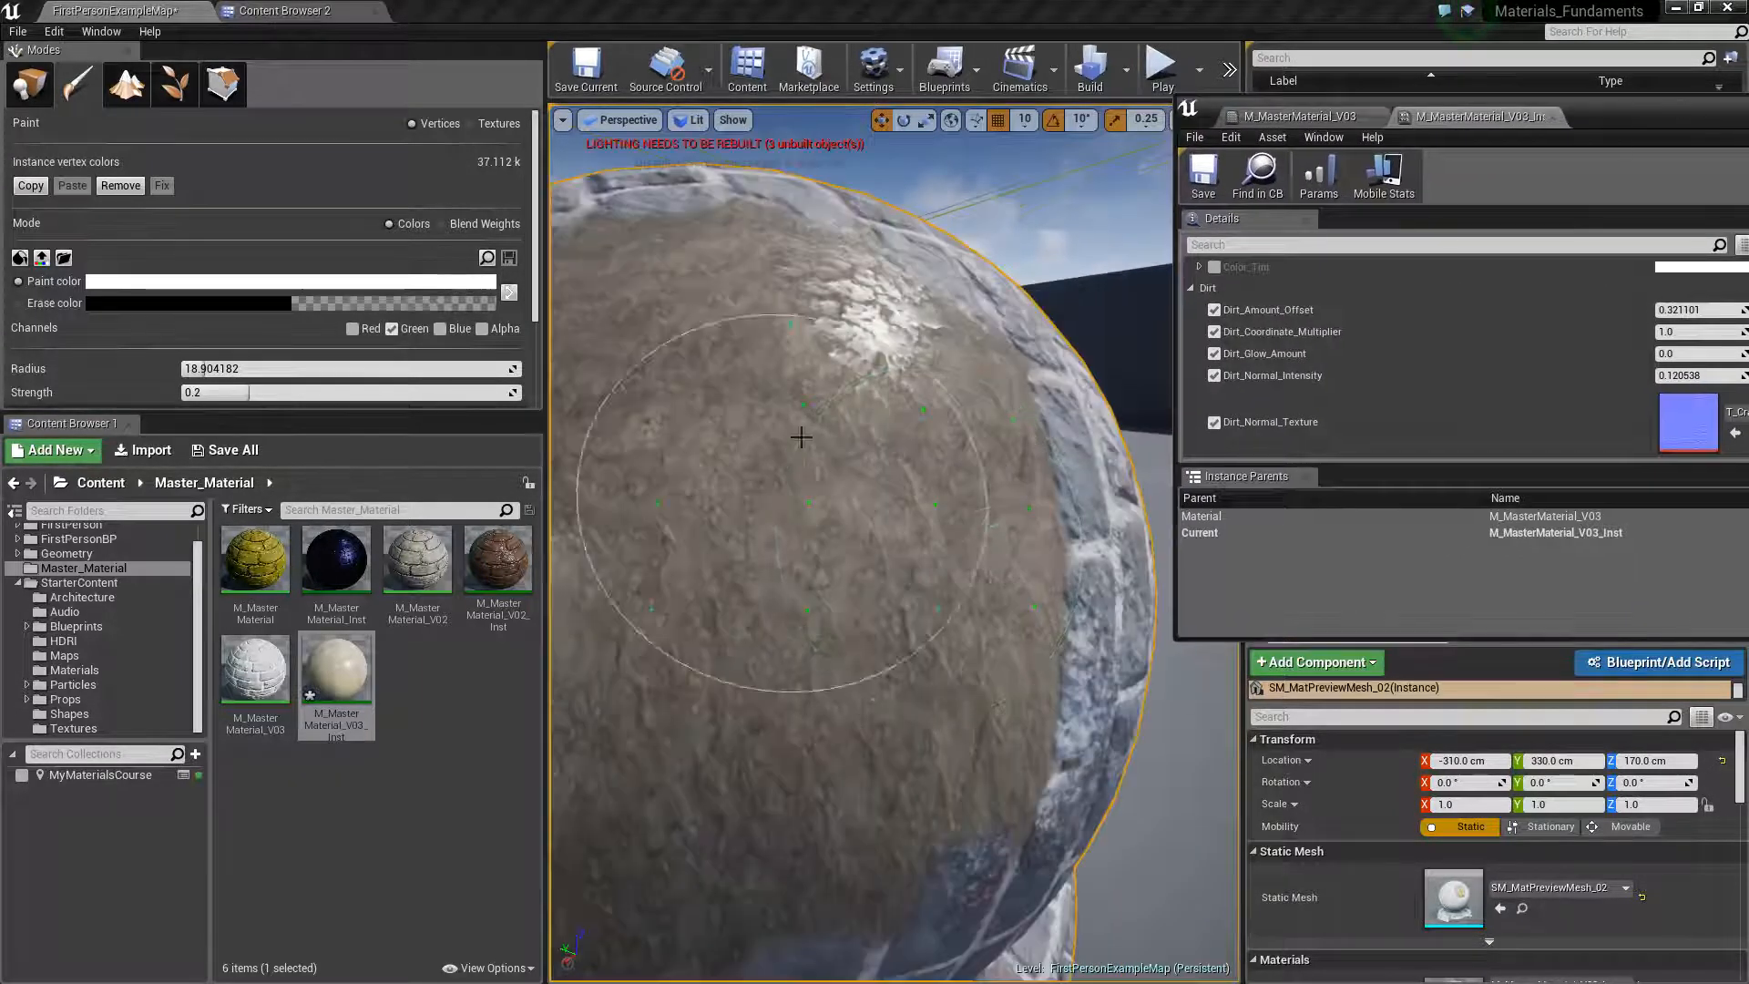
scroll(847, 435, "down", 5)
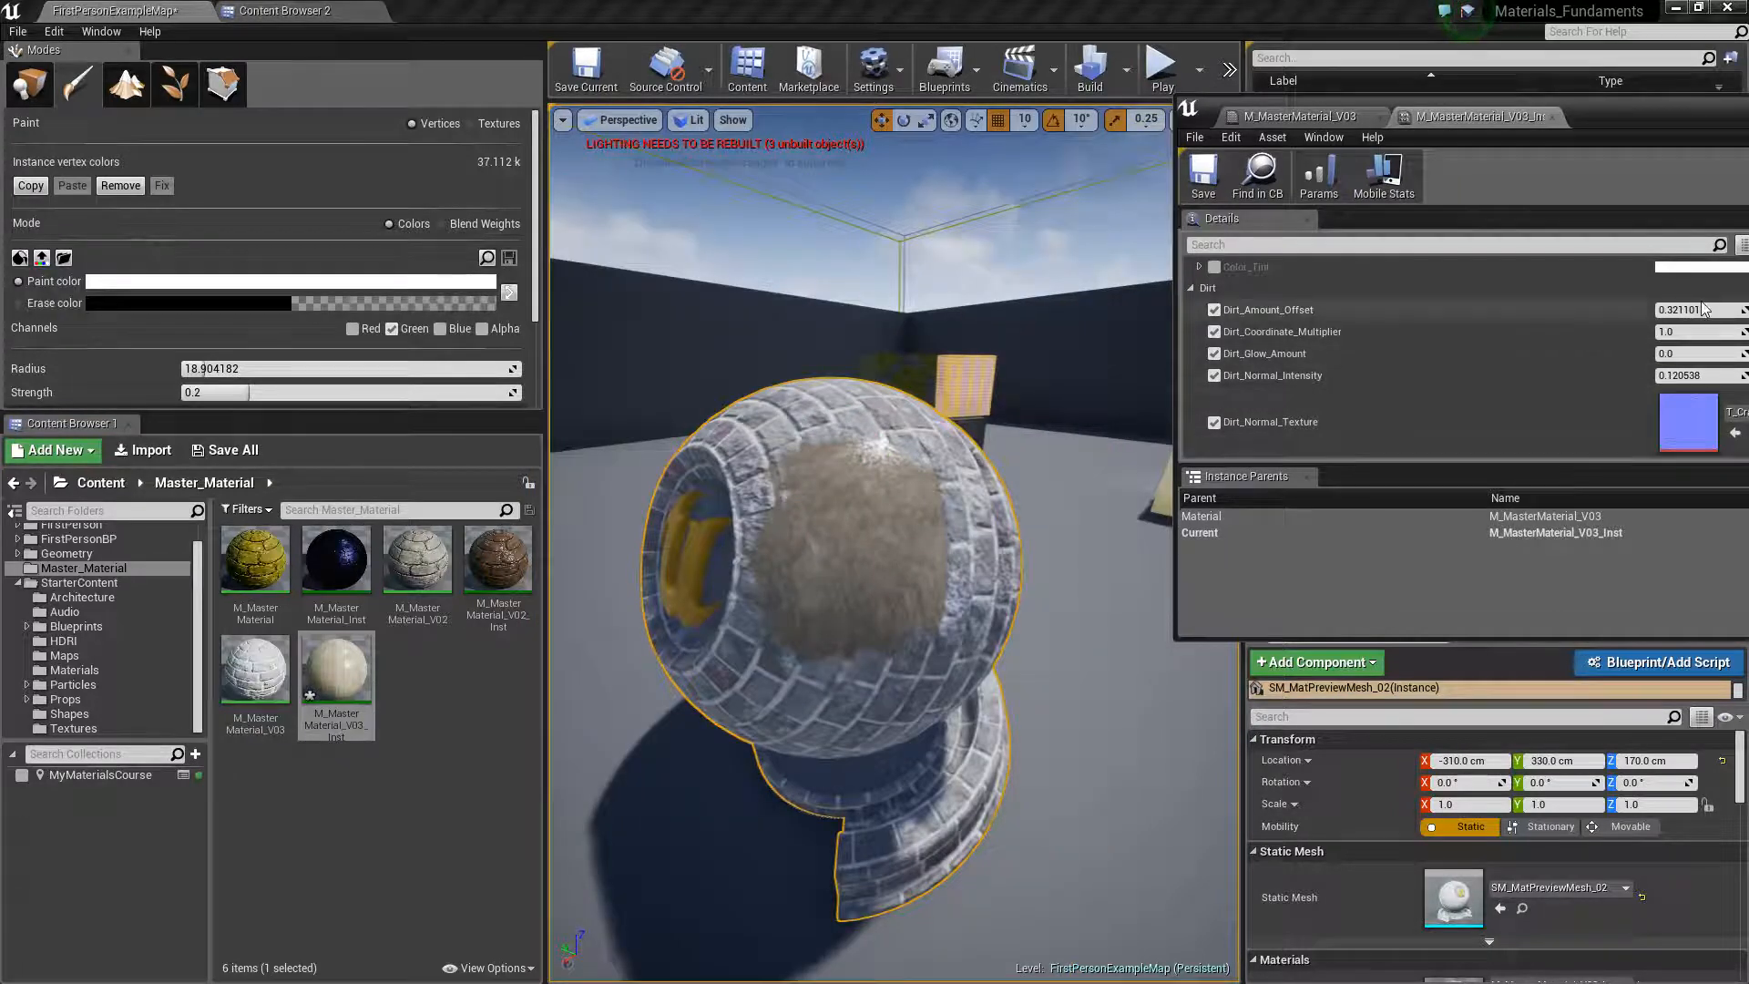
Lower Dirt_Amount_Offset to about 0.055 and finally to exactly 0
mouse_move(1694, 310)
left_mouse_down()
mouse_move(1628, 311)
mouse_move(1668, 311)
left_mouse_up()
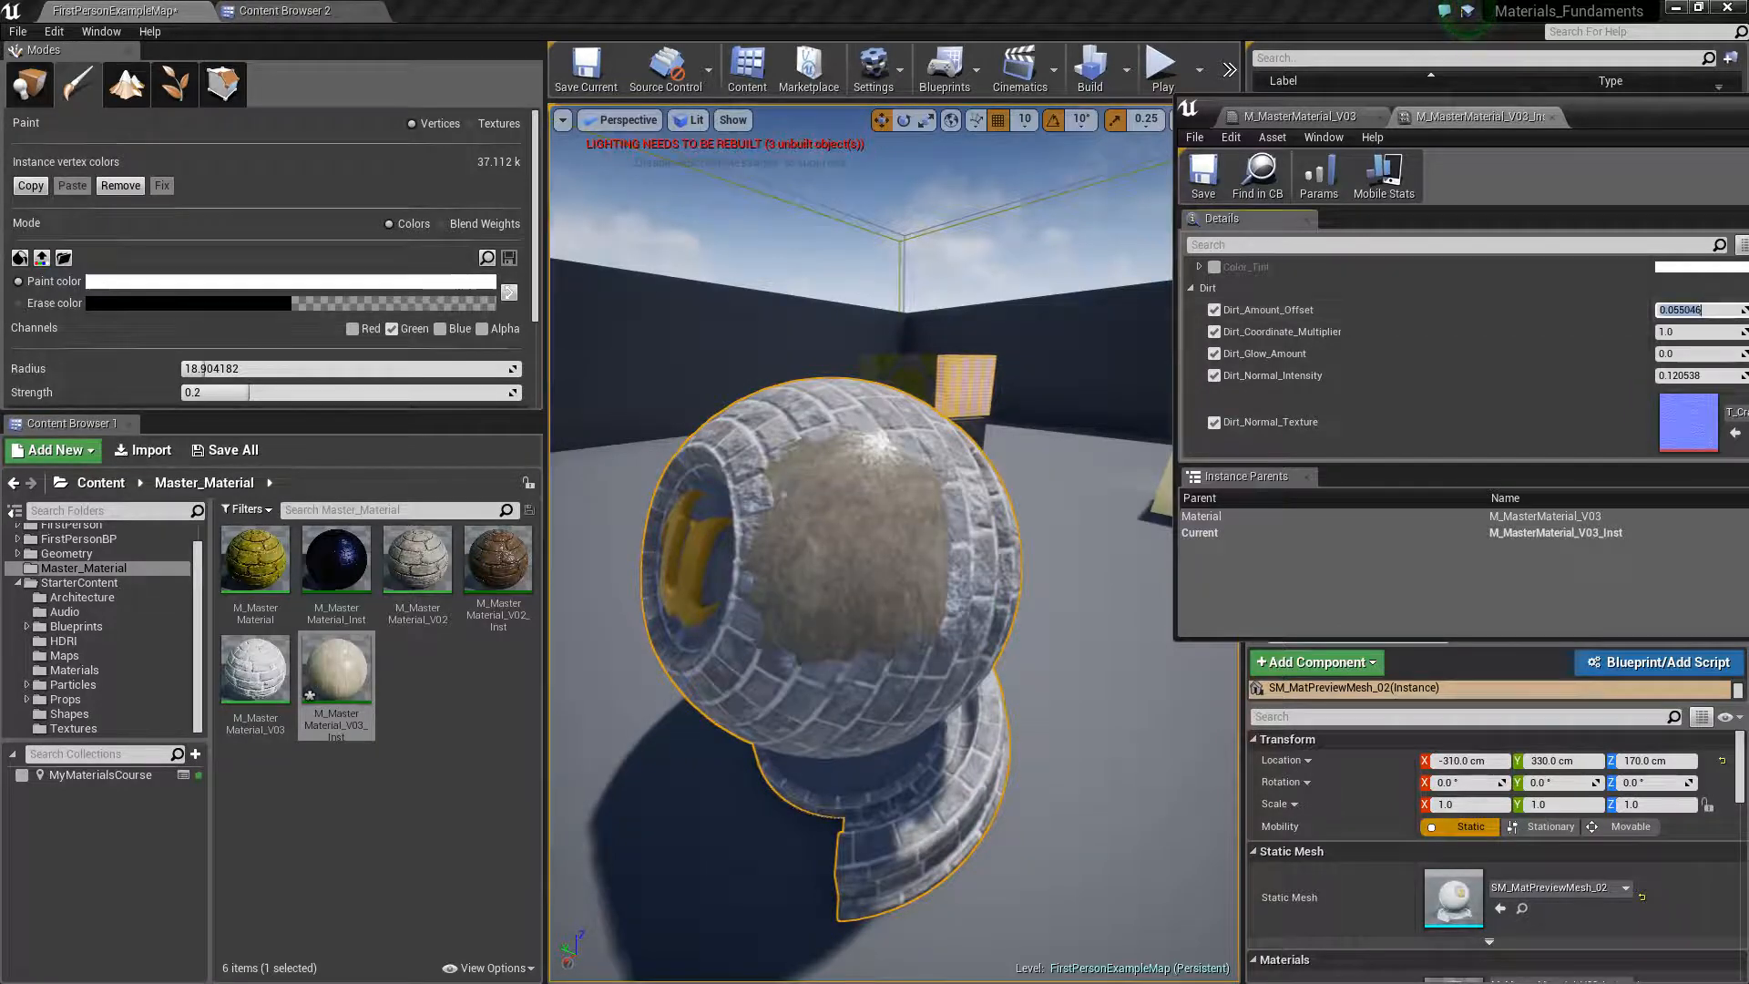
type("0")
key("Return")
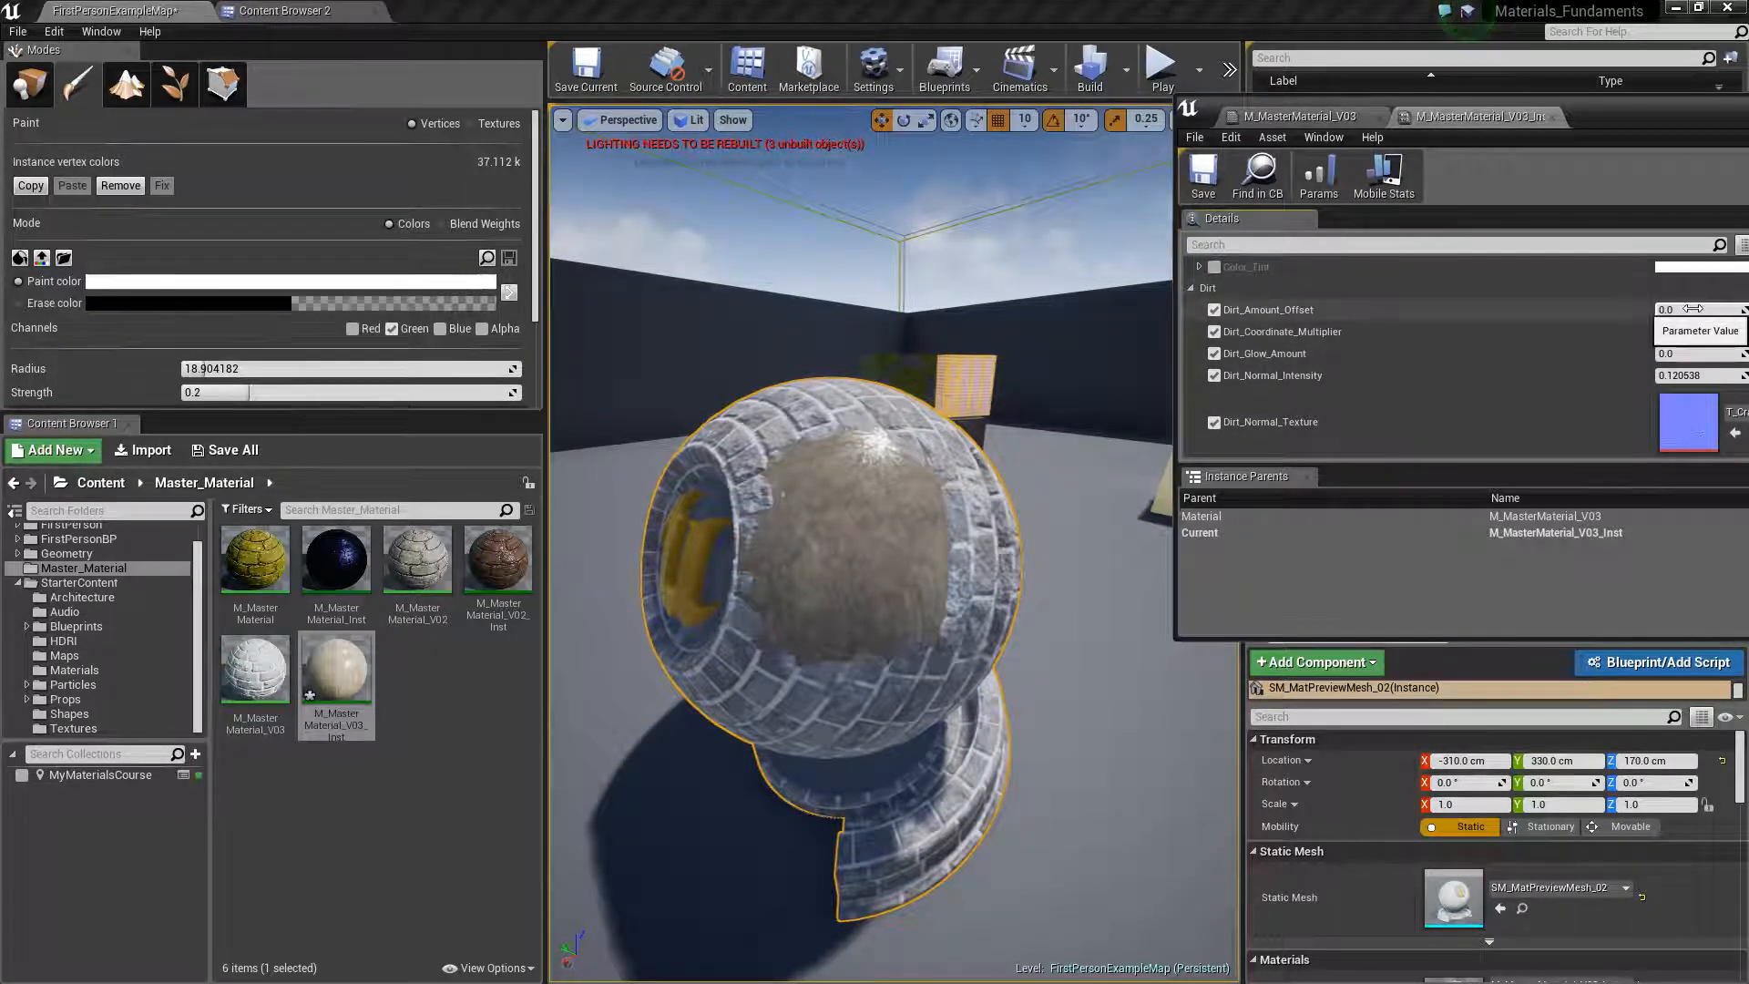
Try Dirt_Amount_Offset at about -0.56, inspect the sphere, and return the value to 1.0
mouse_move(1692, 309)
left_mouse_down()
mouse_move(1653, 309)
mouse_move(1669, 309)
left_mouse_up()
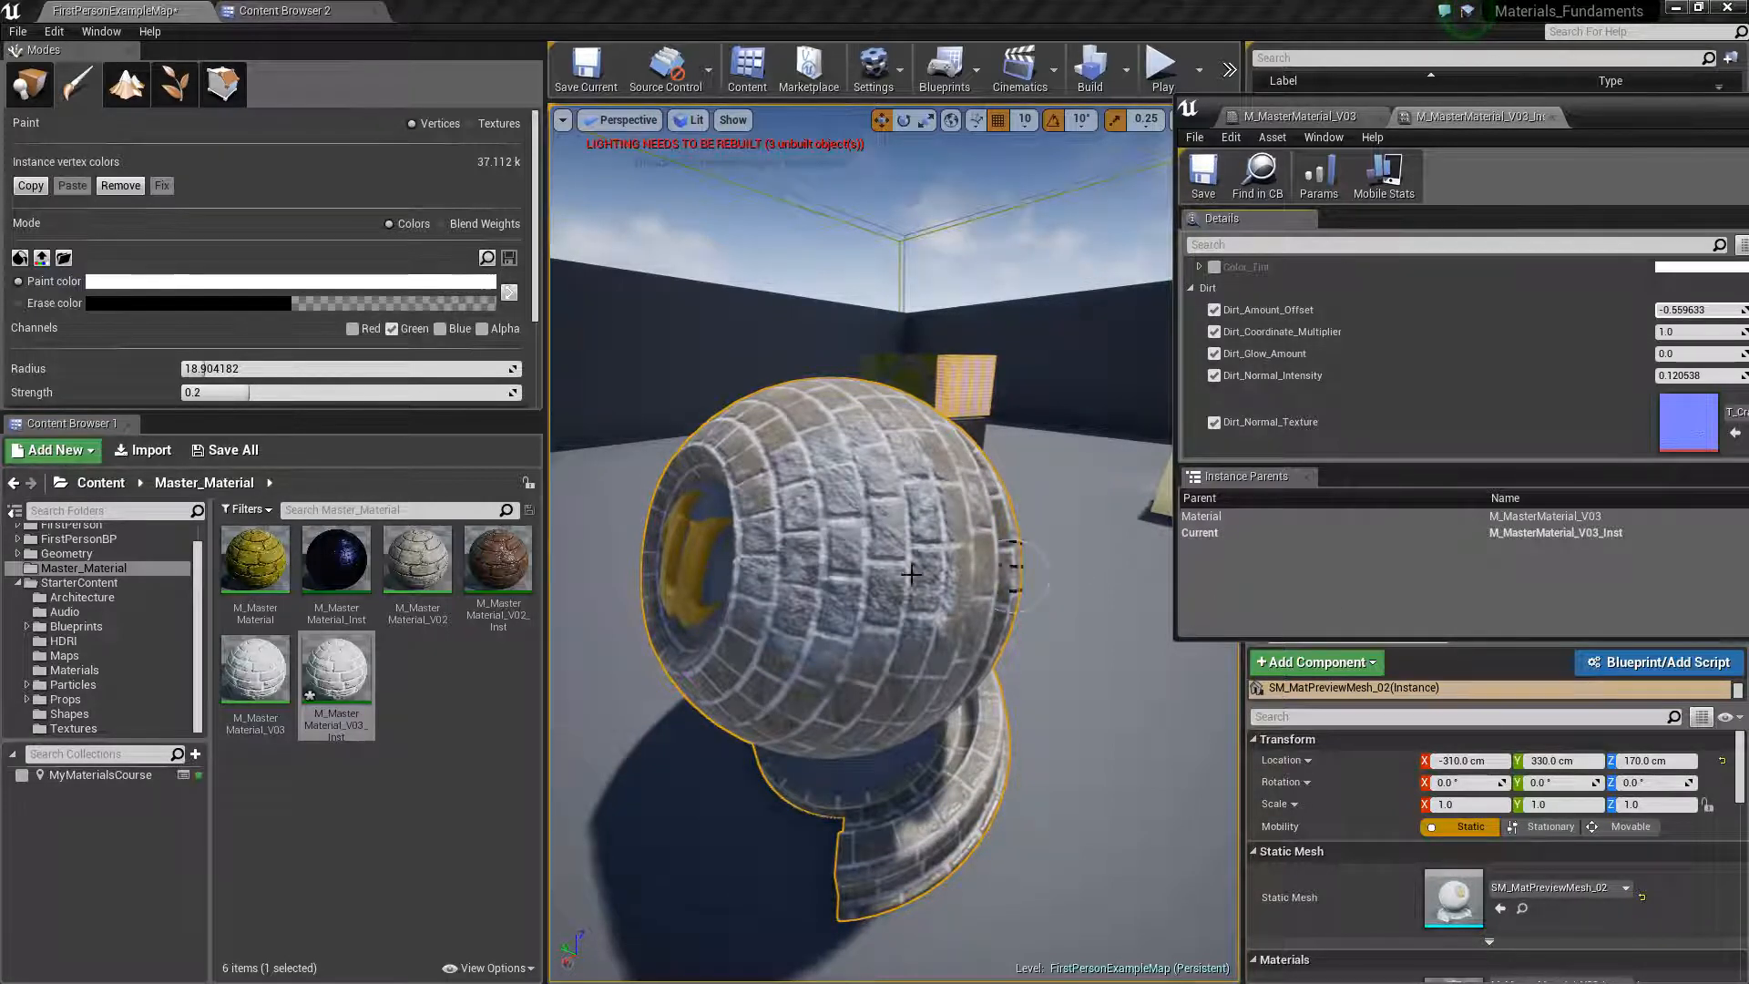
scroll(914, 568, "up", 5)
scroll(922, 559, "down", 5)
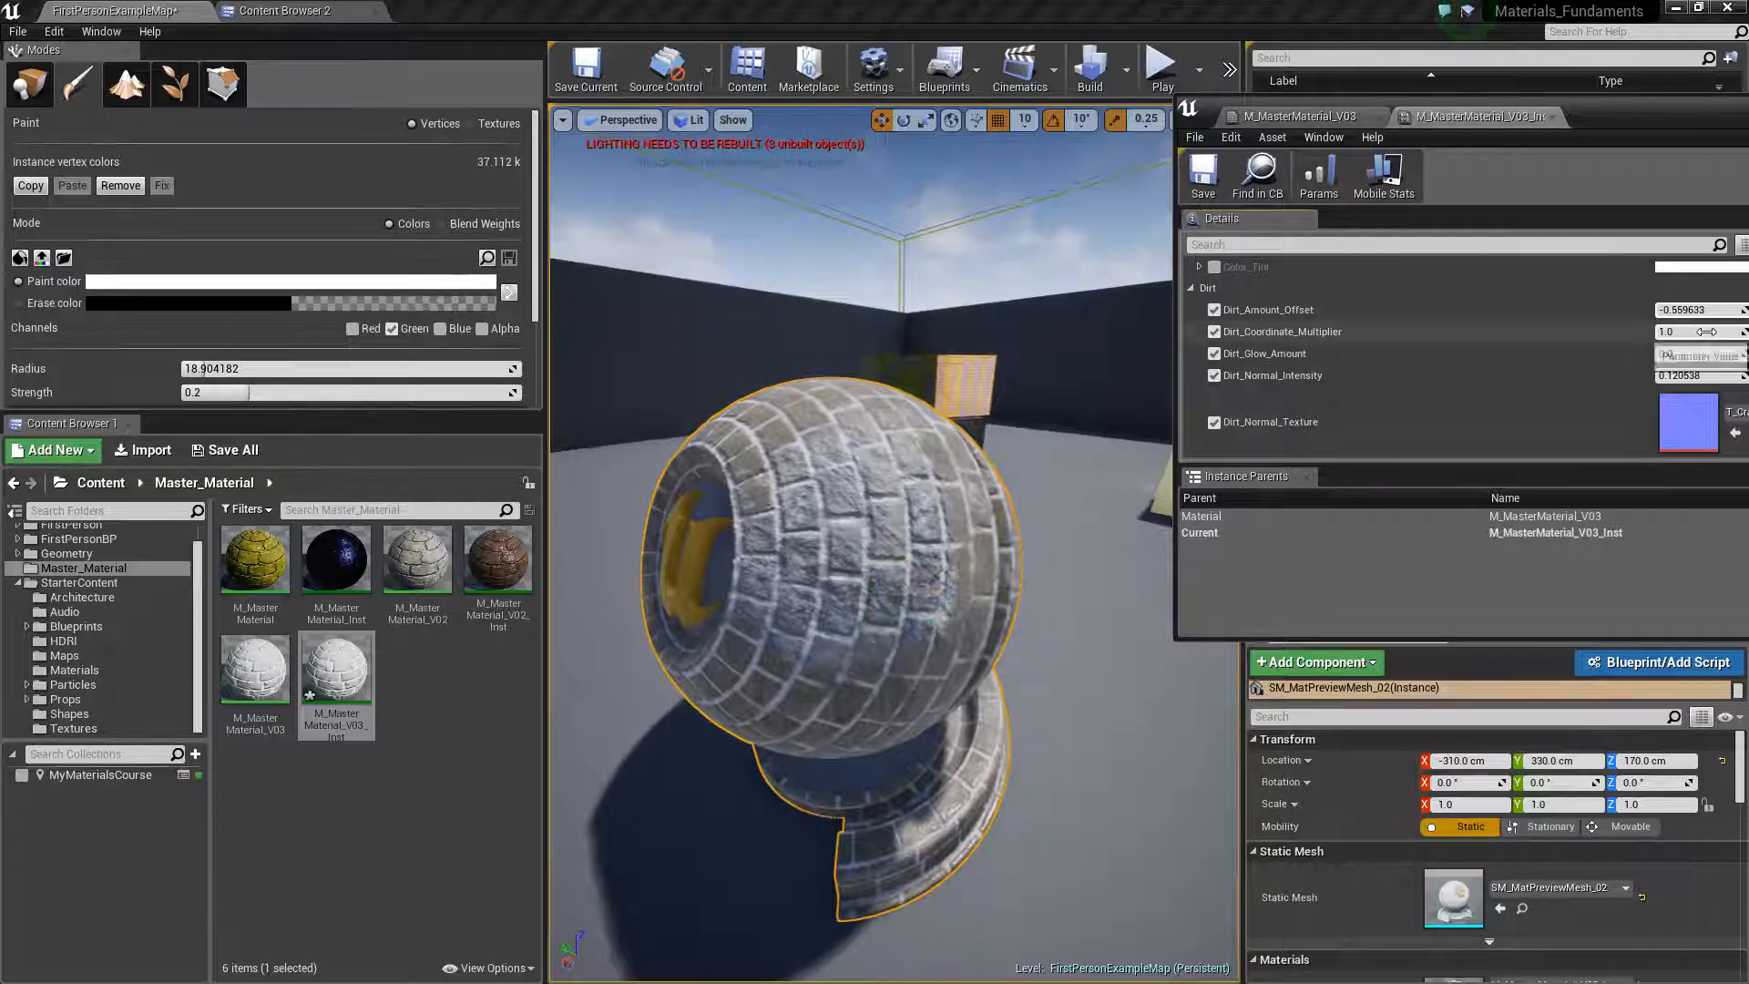
left_click(1682, 310)
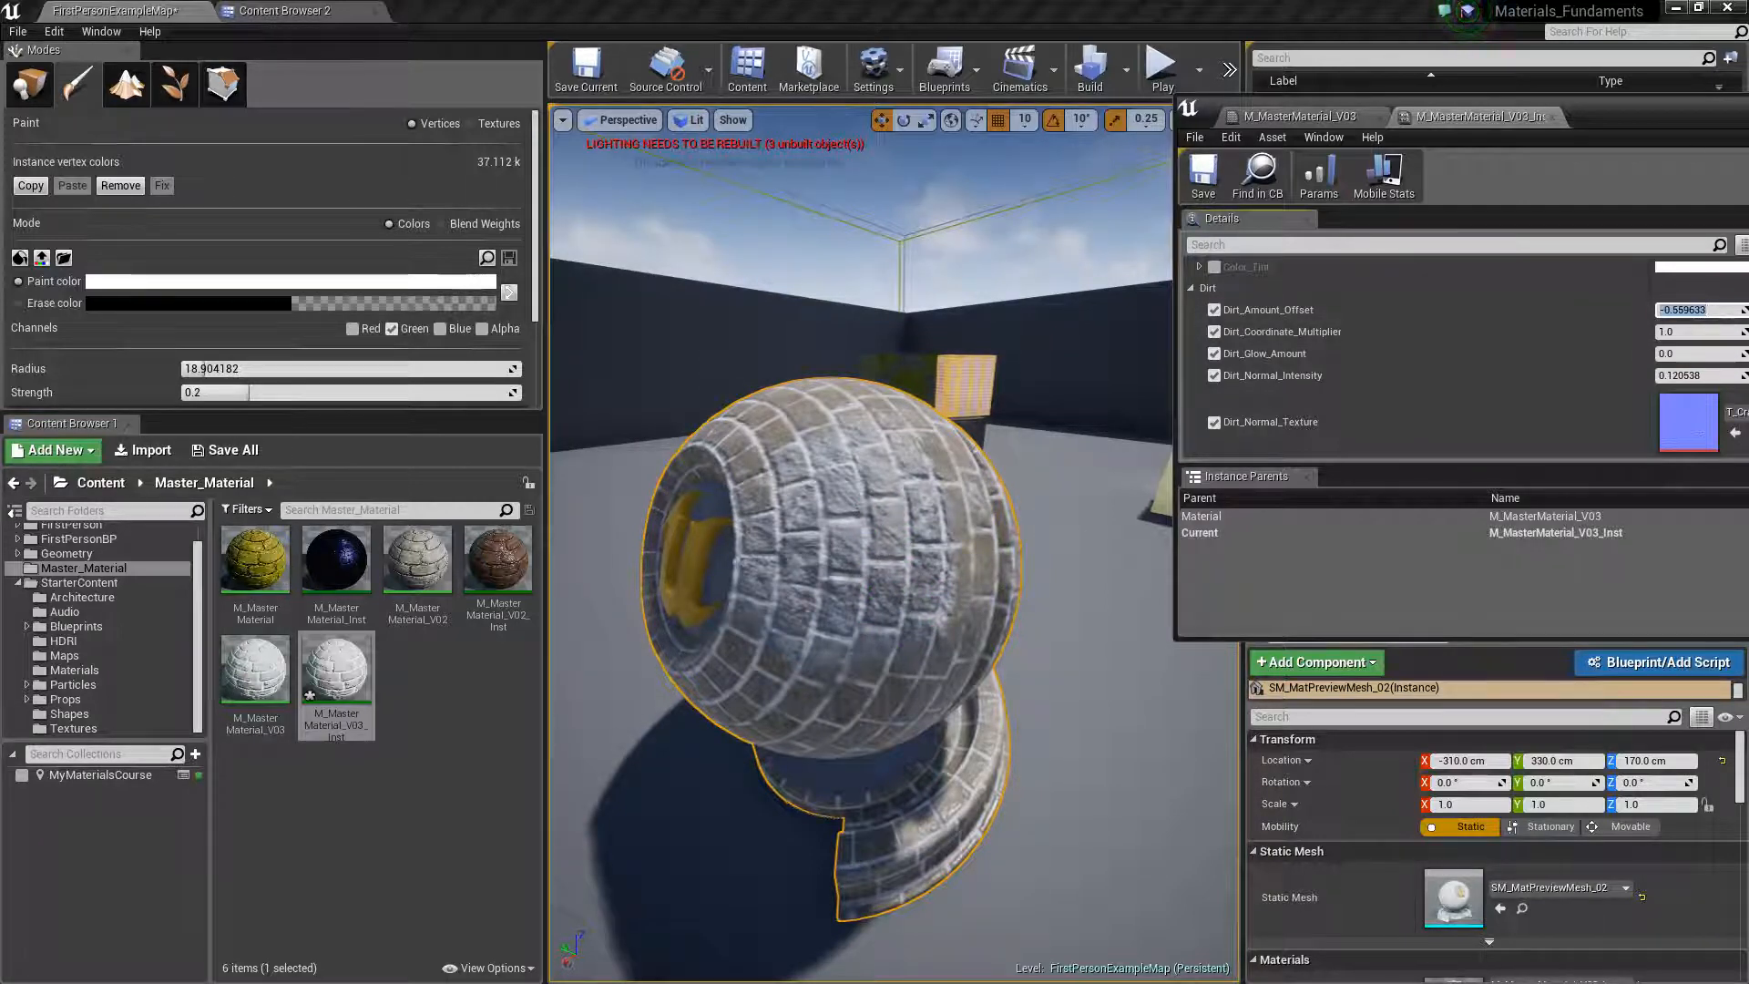
type("1")
key("Return")
Review the overridden parameters and texture switches of the Dirt group in the material instance
scroll(1361, 277, "down", 3)
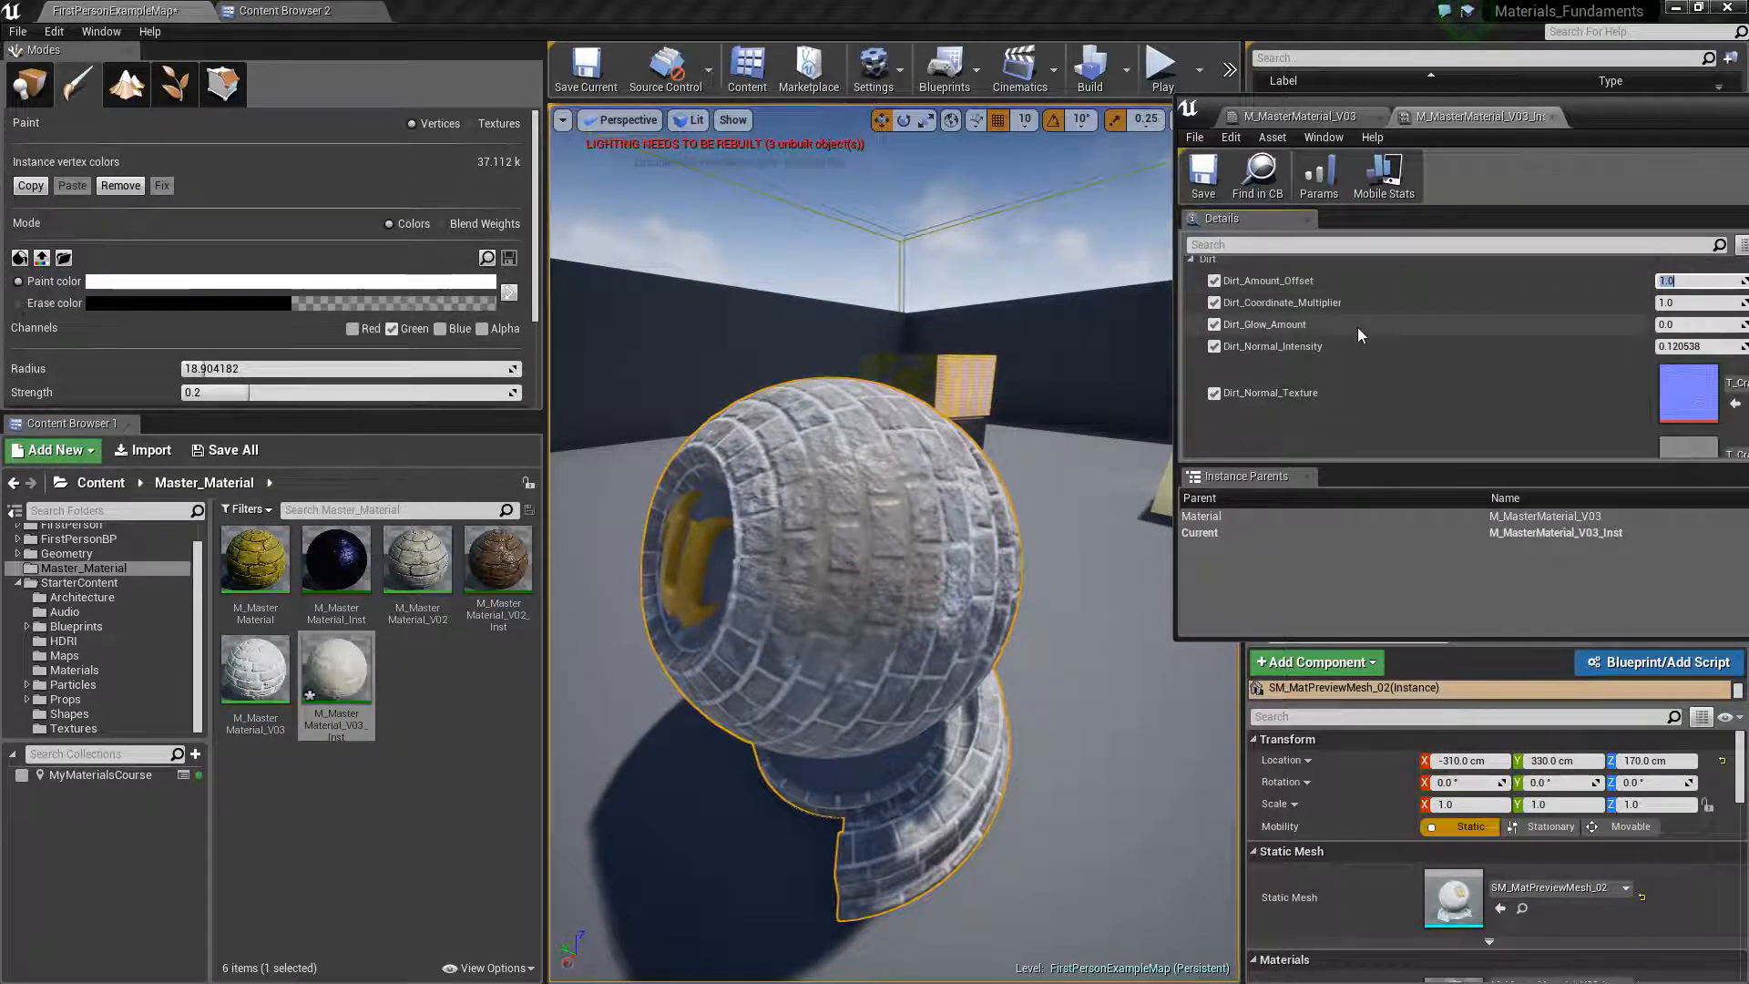
scroll(1348, 351, "down", 5)
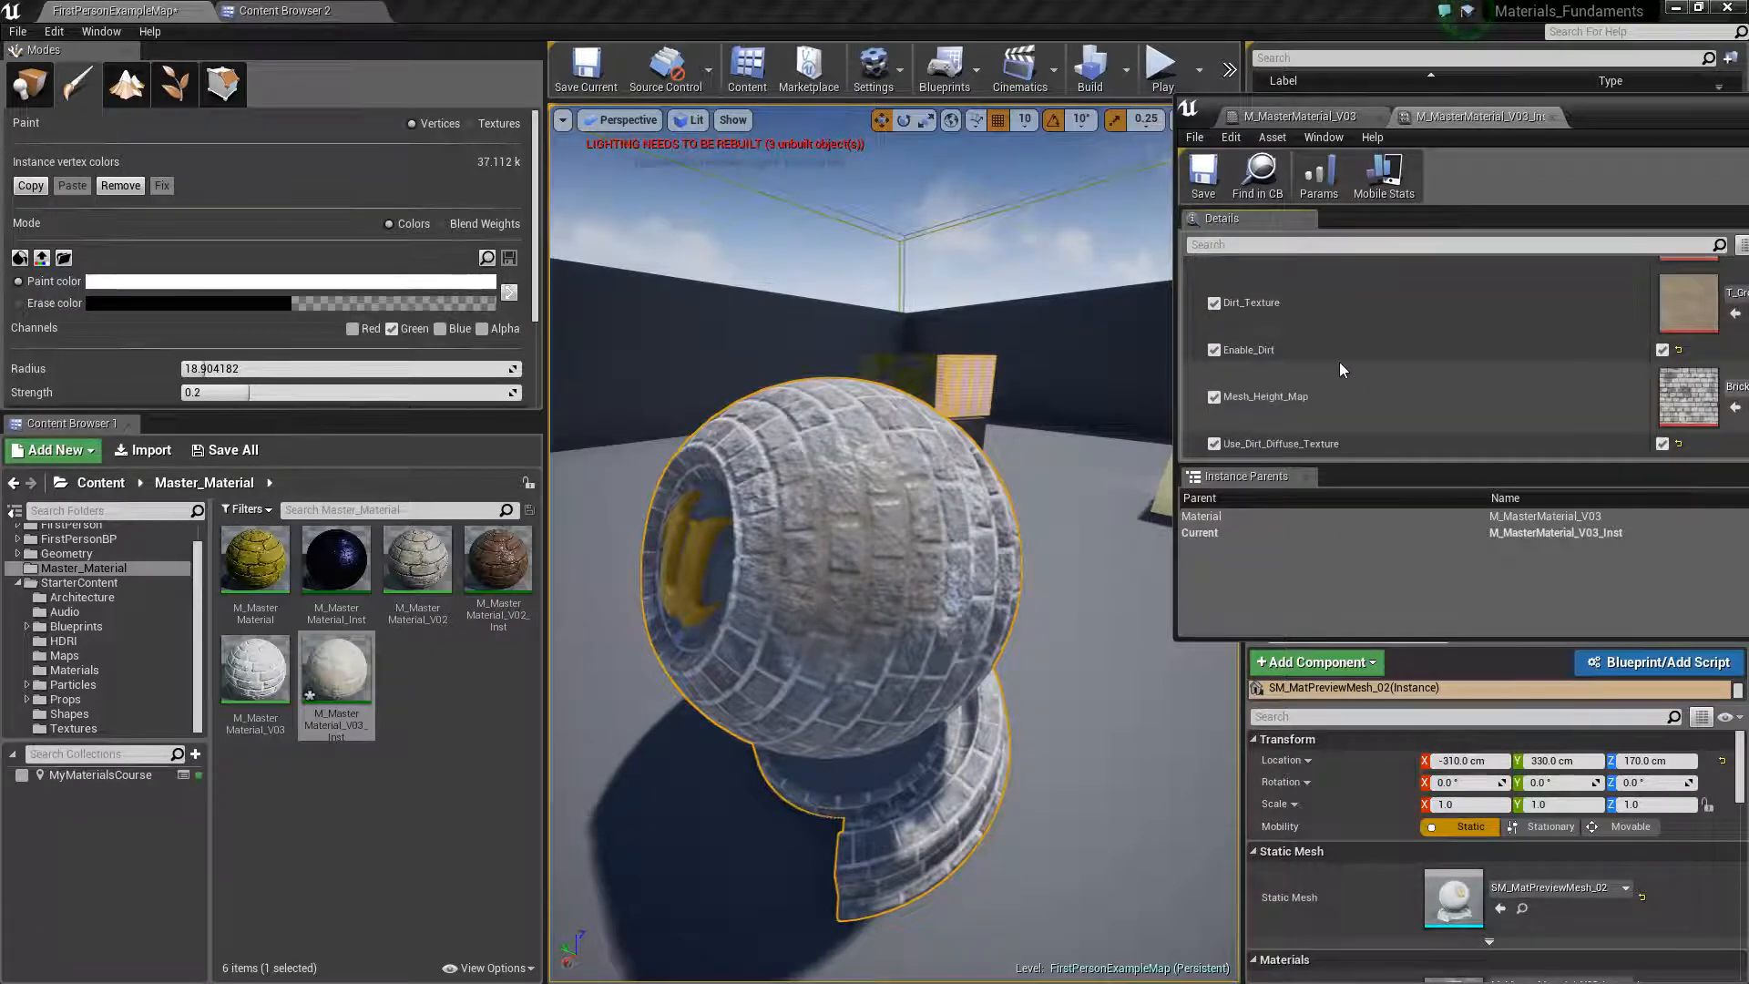
scroll(1330, 365, "up", 5)
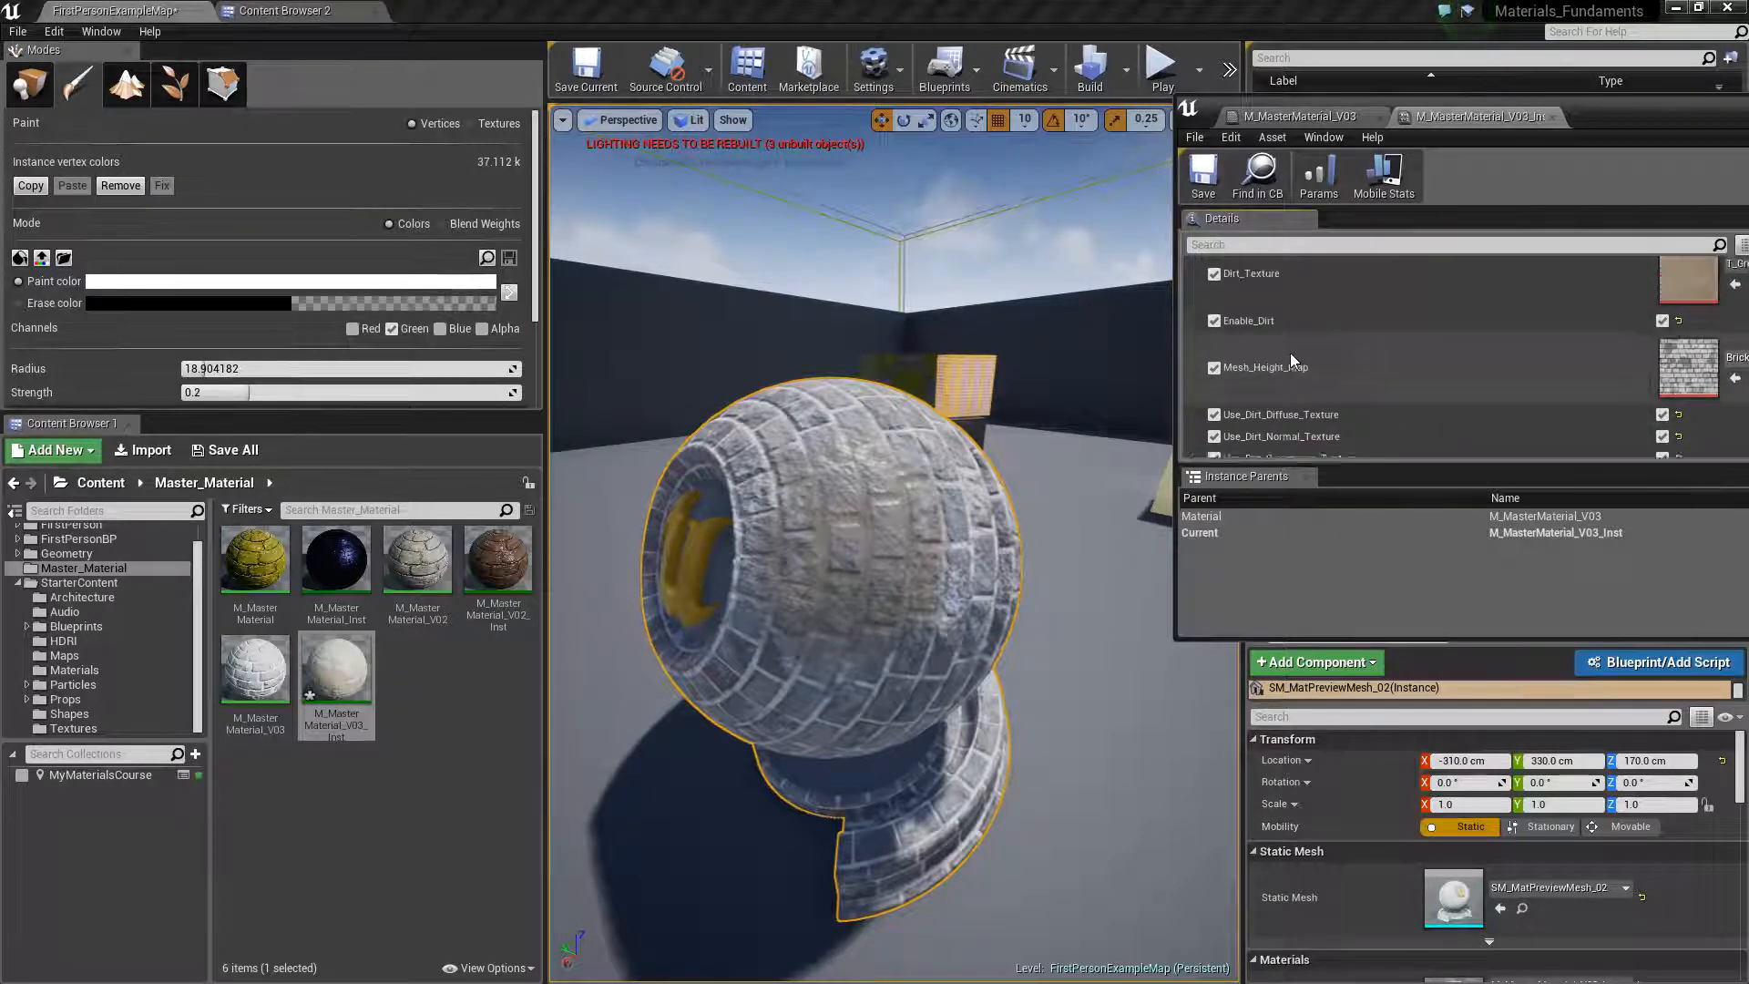
scroll(1316, 366, "up", 2)
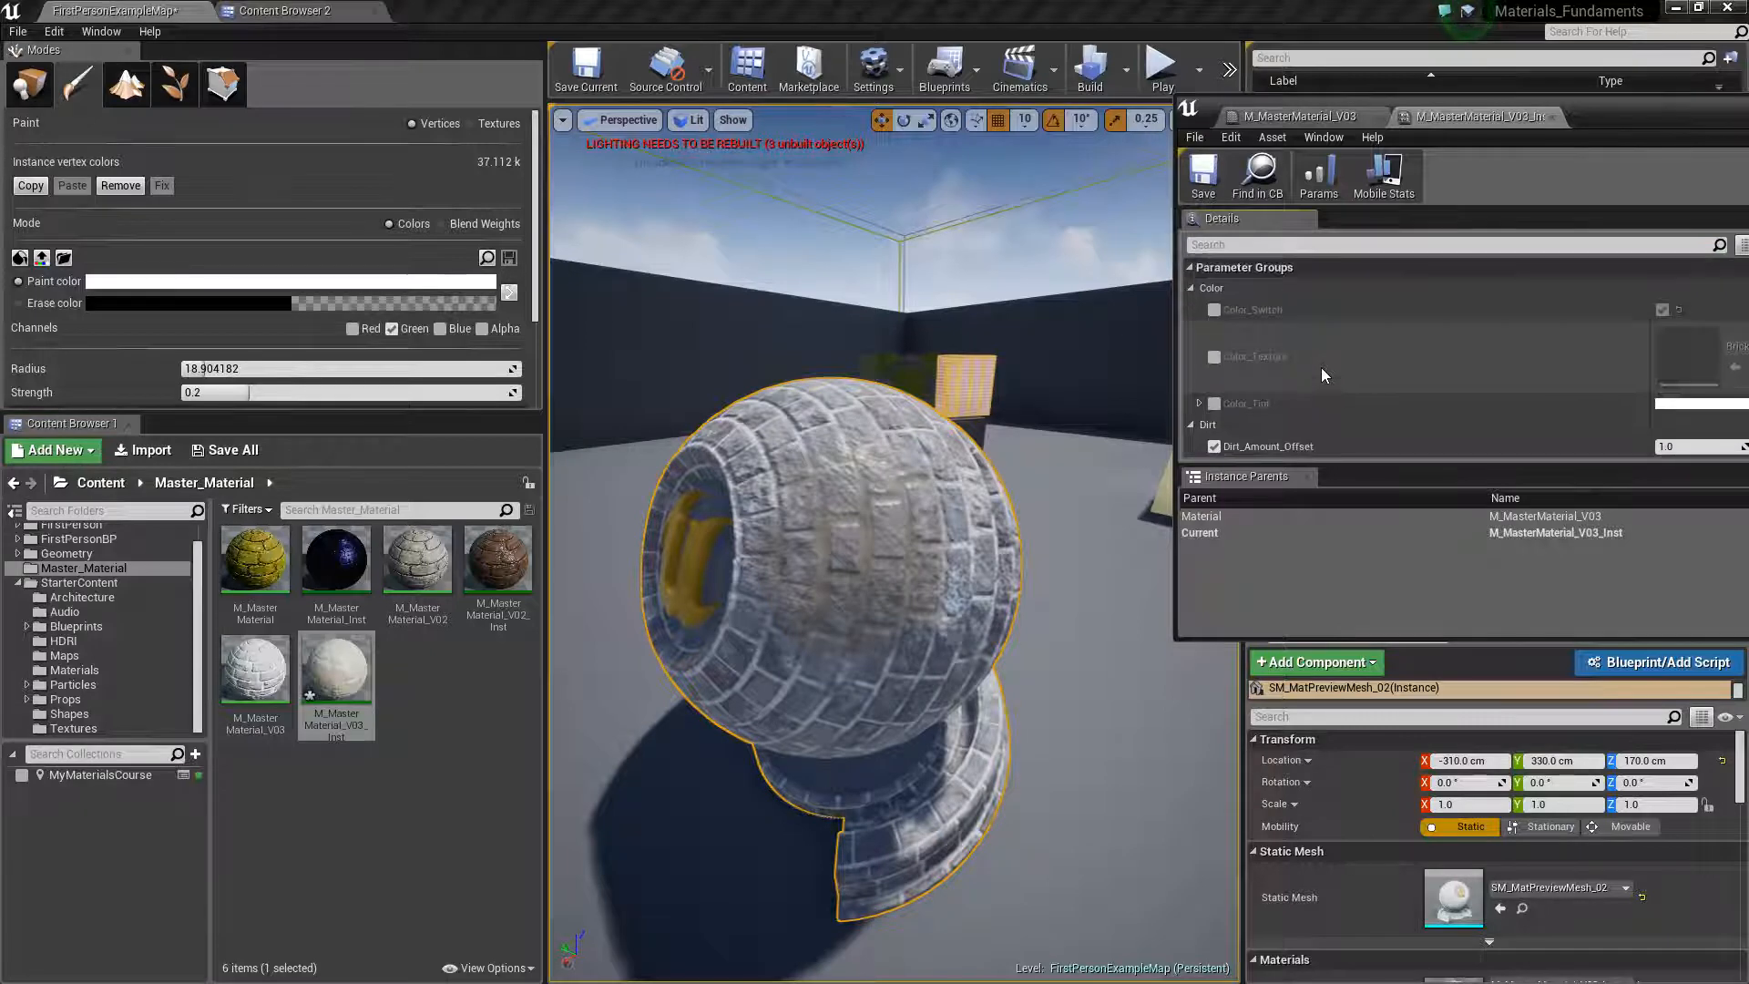
scroll(1321, 368, "down", 2)
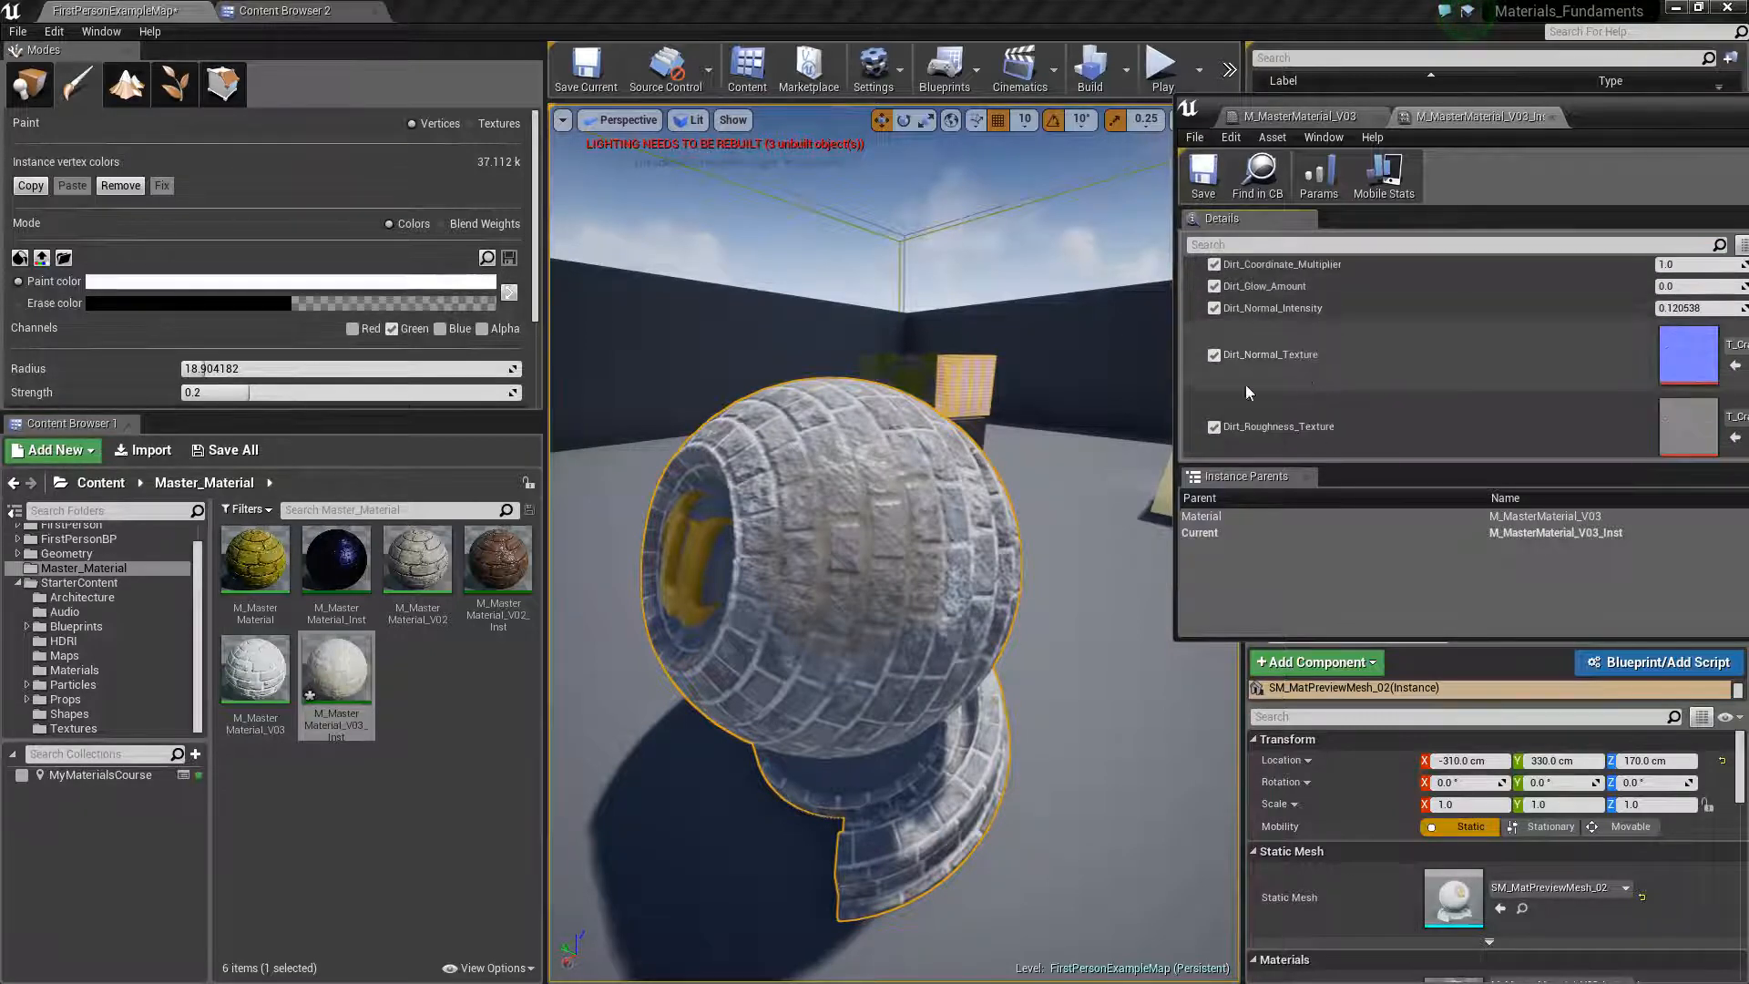
scroll(1321, 368, "down", 1)
scroll(1320, 372, "up", 3)
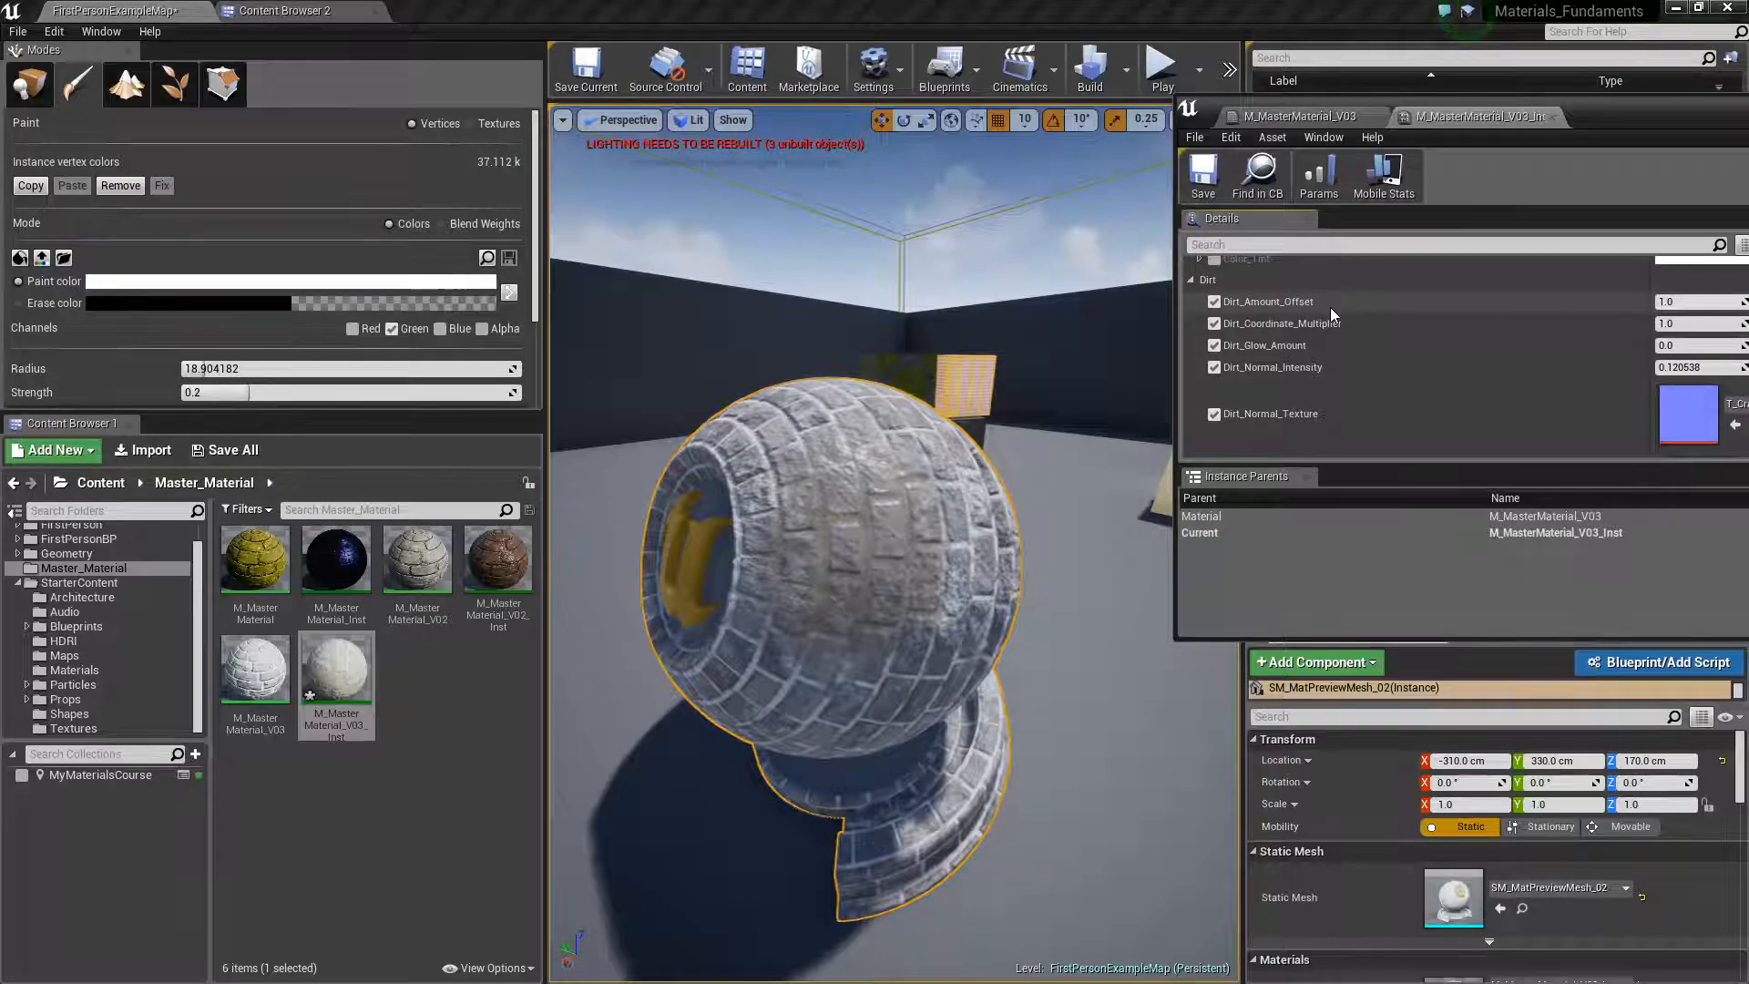
Try adjusting Dirt_Amount_Offset once more and leave it at 1.0
mouse_move(1694, 301)
left_mouse_down()
mouse_move(1675, 301)
mouse_move(1716, 305)
left_mouse_up()
left_click(1709, 303)
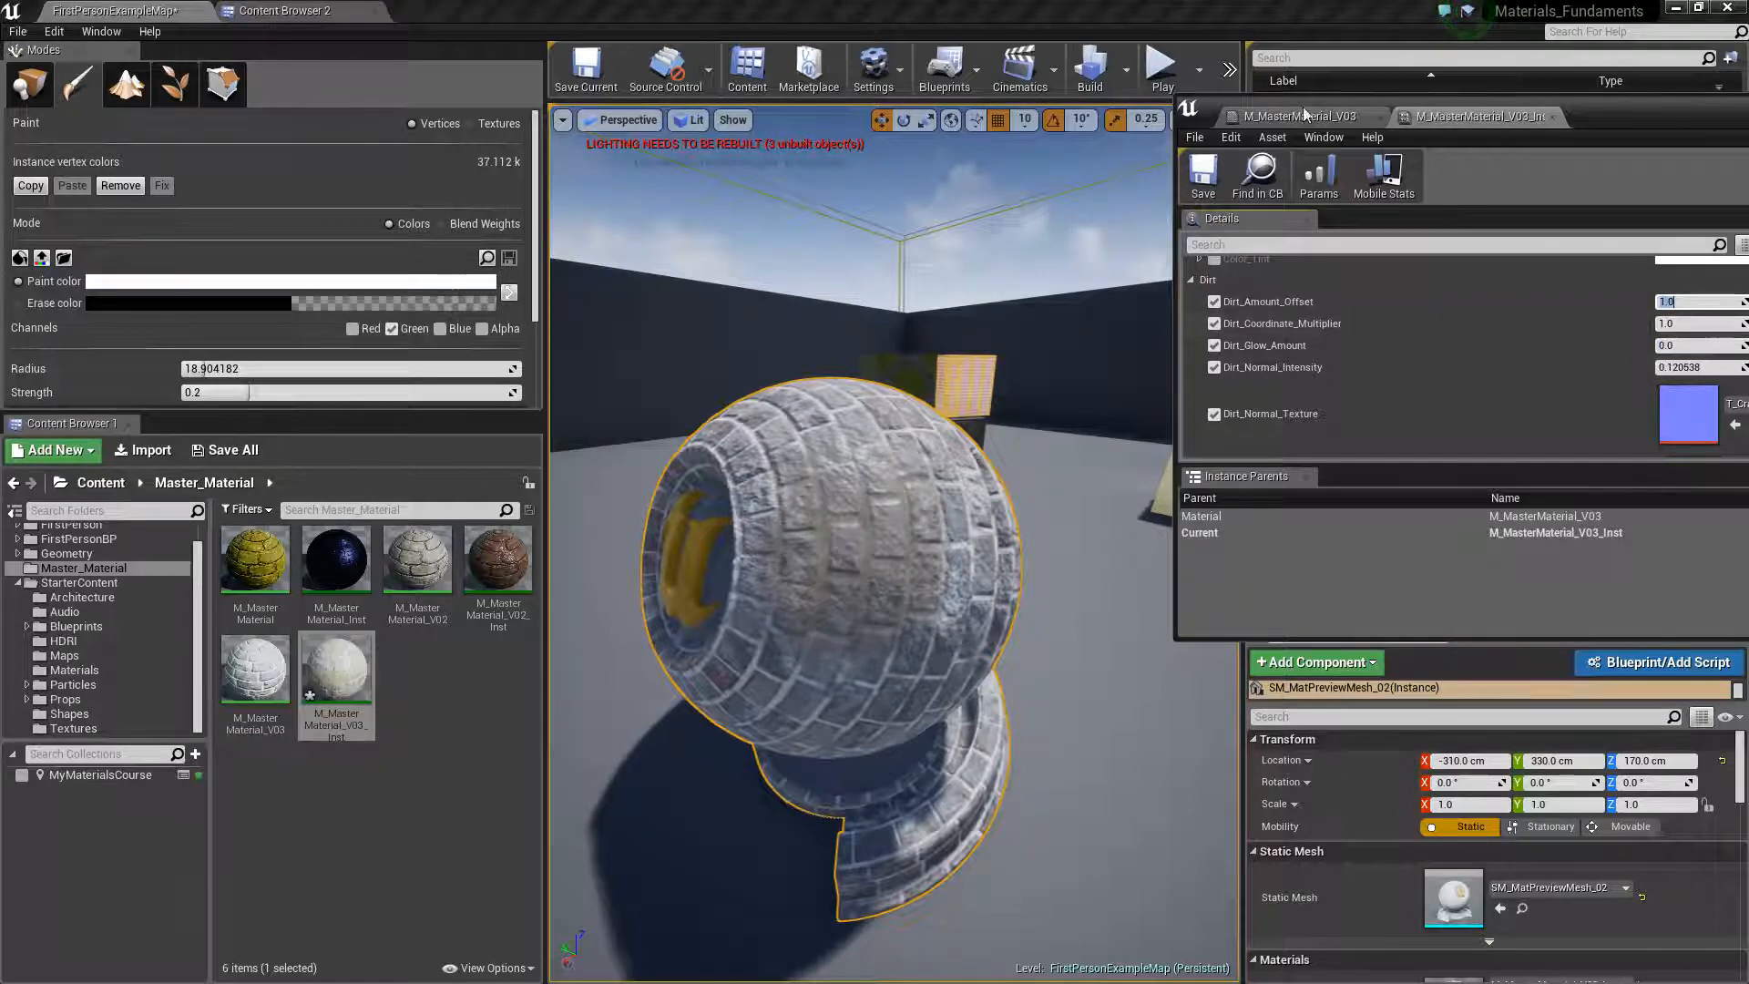
Enable the Rough, Rough_Mask, RoughMask_Texture and Roughness_Switch overrides in the material instance's Rough group
scroll(1452, 360, "down", 3)
scroll(1458, 392, "down", 5)
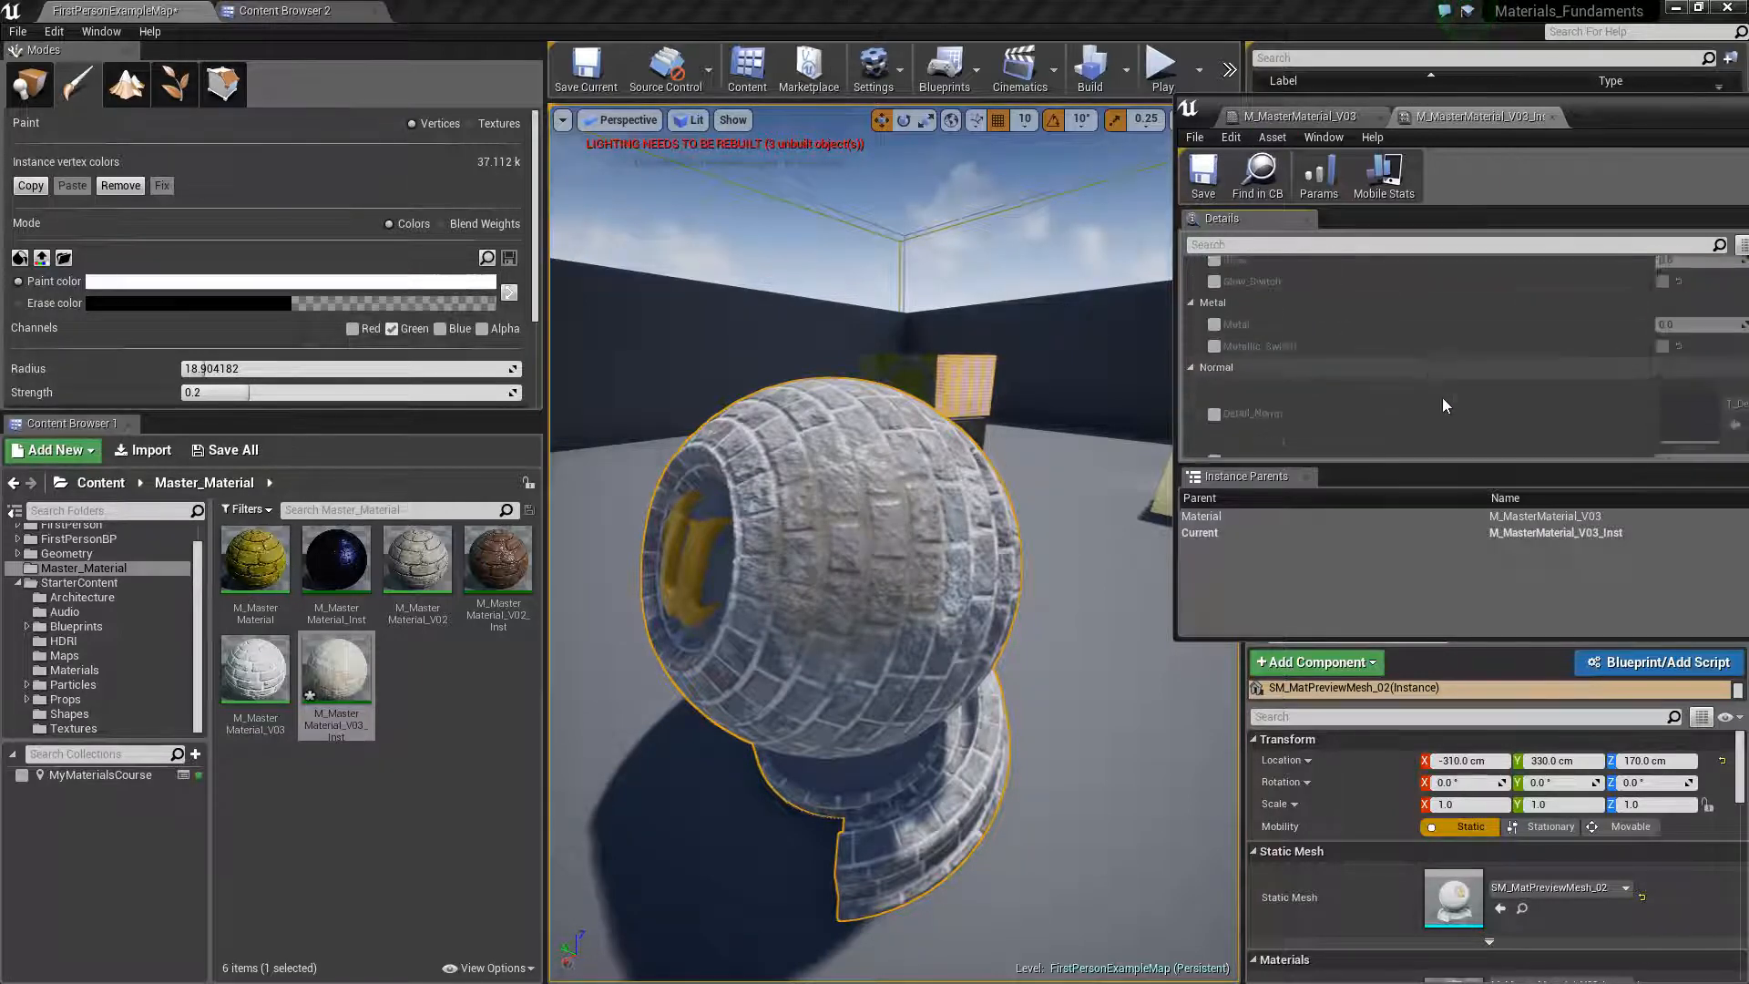
scroll(1280, 378, "down", 2)
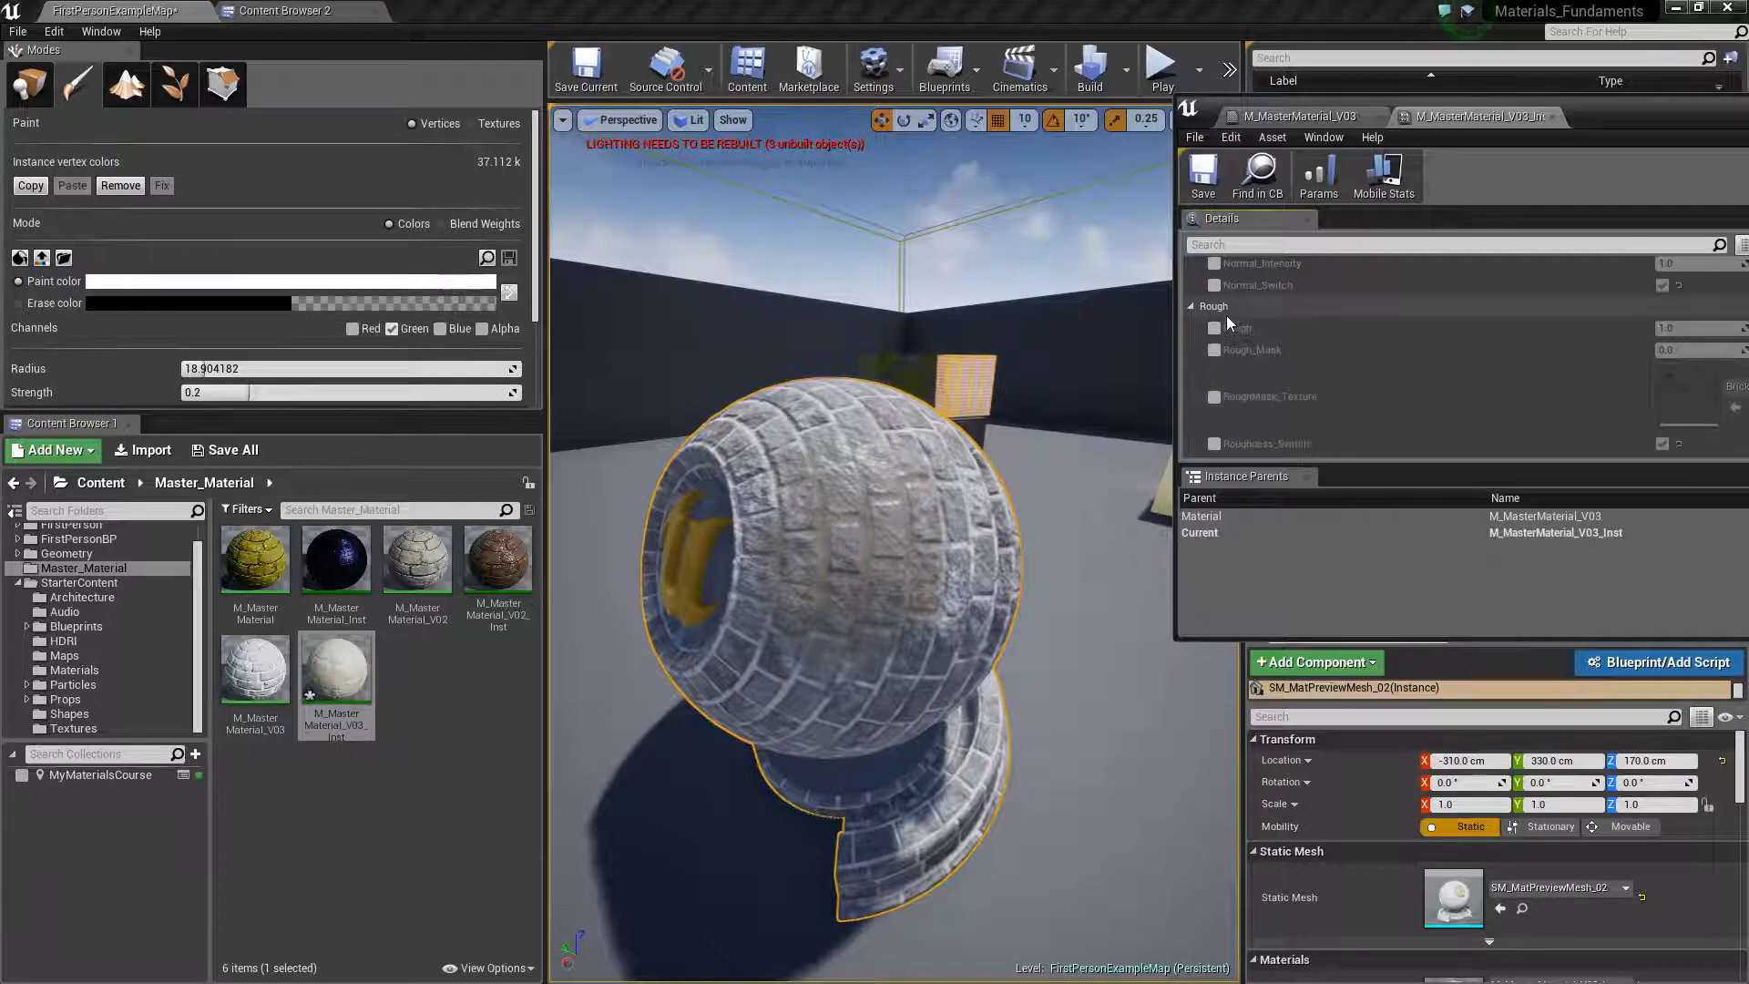
left_click(1215, 328)
left_click(1214, 350)
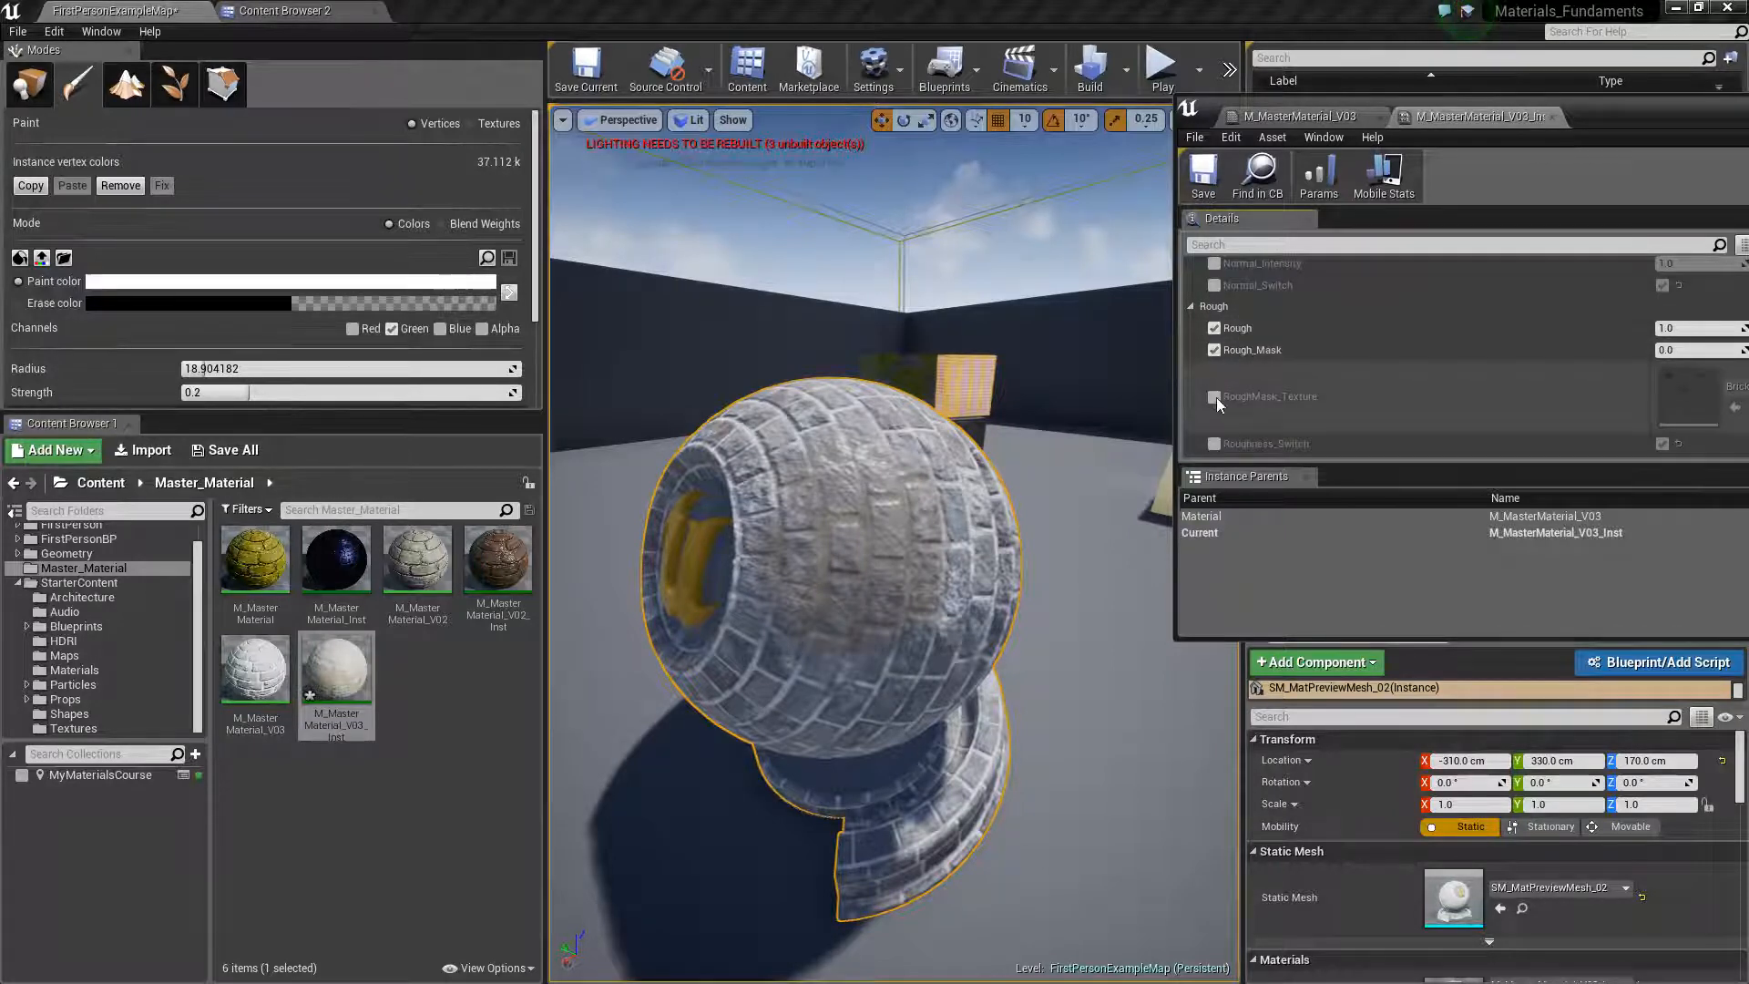
left_click(1216, 397)
left_click(1214, 444)
scroll(1220, 410, "down", 2)
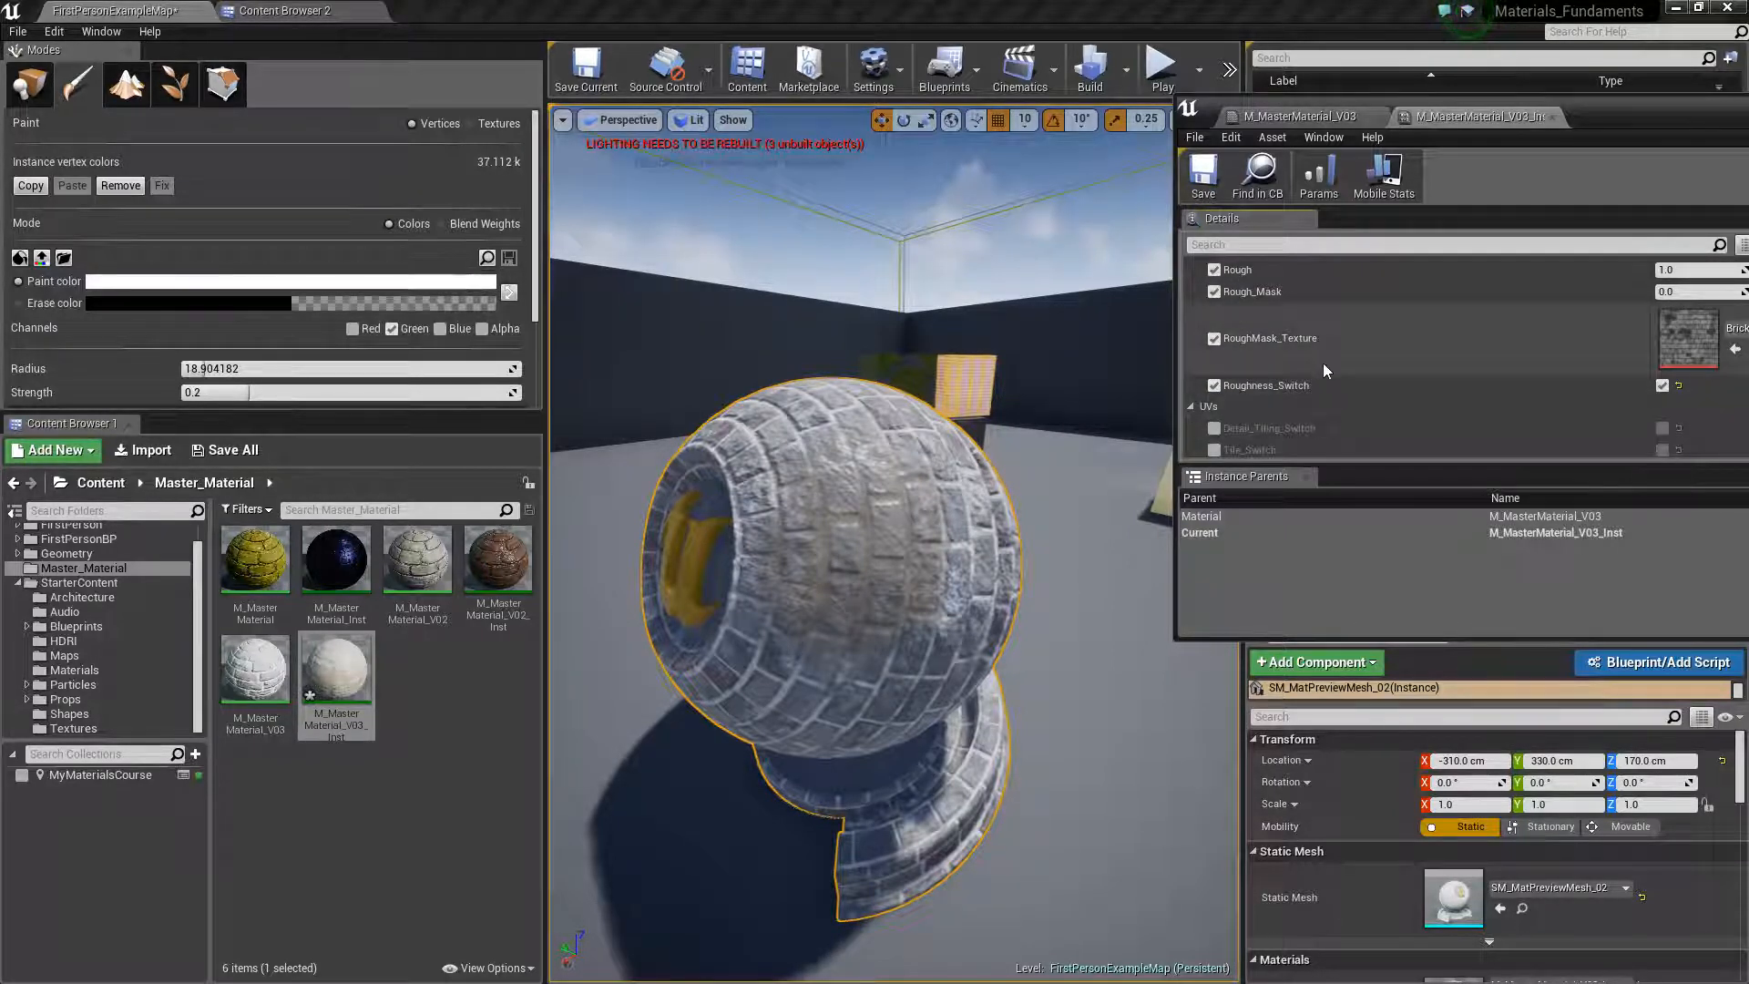
Raise Rough to about 1.11 and Rough_Mask to about 1.40, and inspect the painted sphere up close
scroll(1323, 363, "up", 2)
mouse_move(1696, 328)
left_mouse_down()
mouse_move(1713, 328)
mouse_move(1711, 353)
left_mouse_up()
scroll(993, 418, "up", 5)
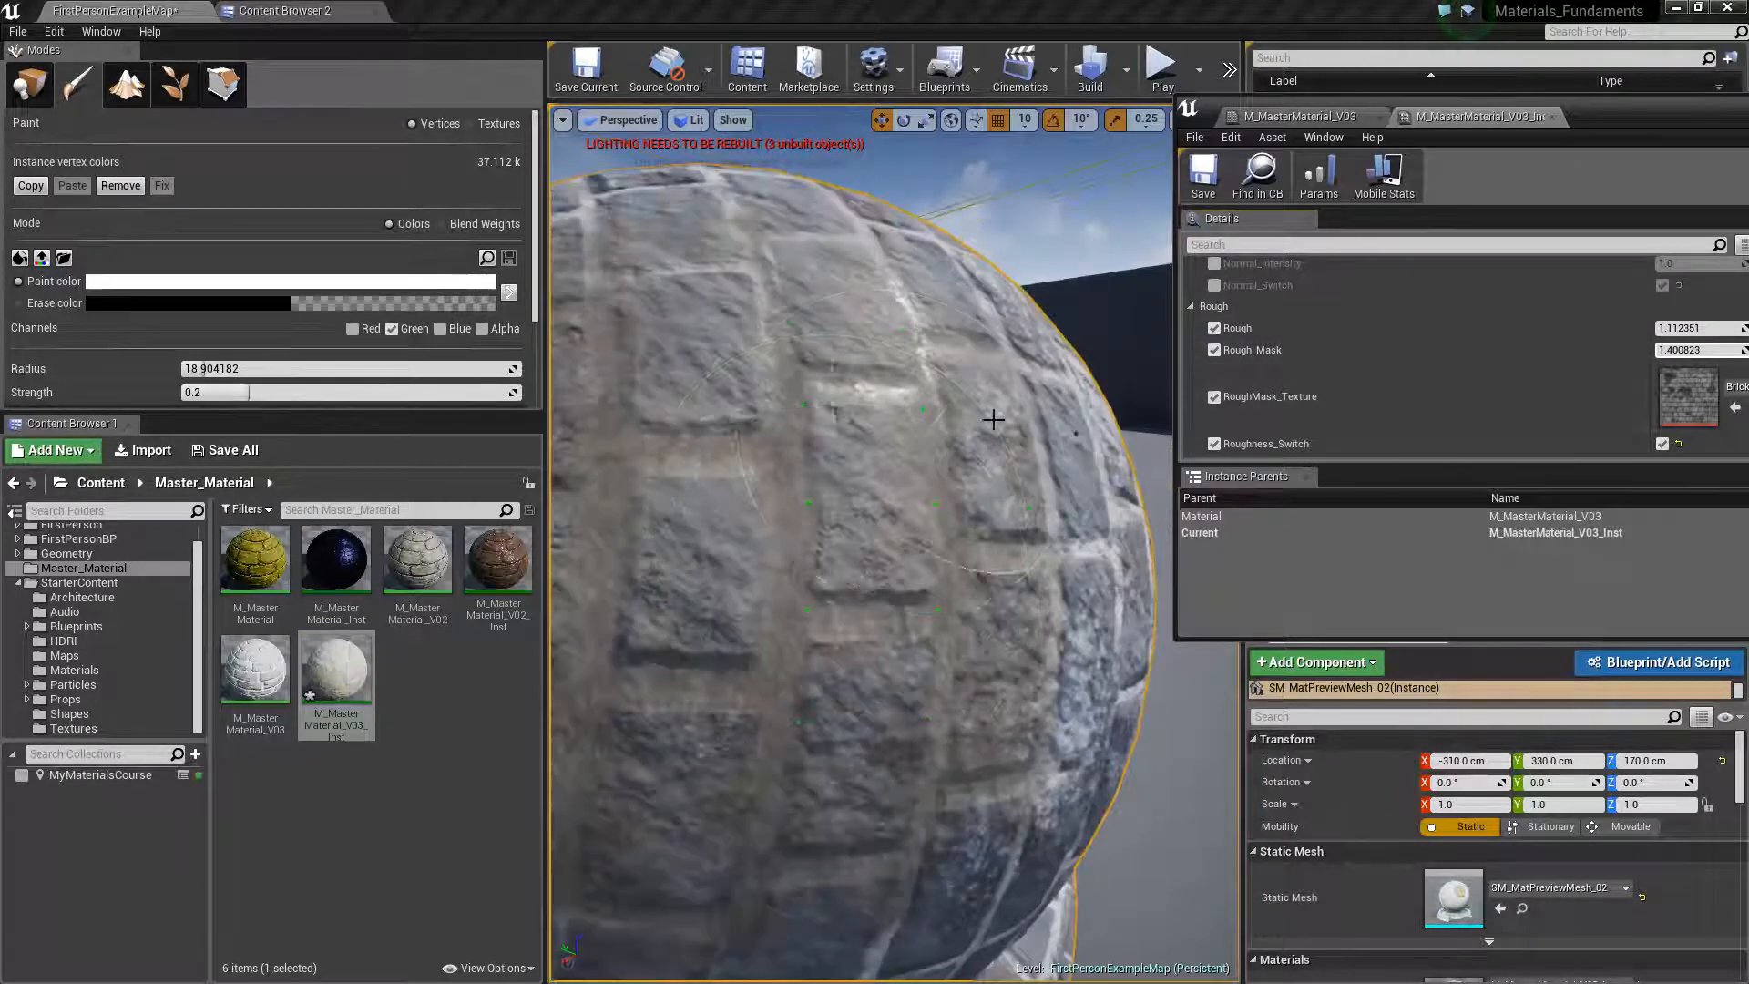
scroll(993, 419, "down", 5)
scroll(864, 565, "up", 5)
scroll(865, 565, "down", 5)
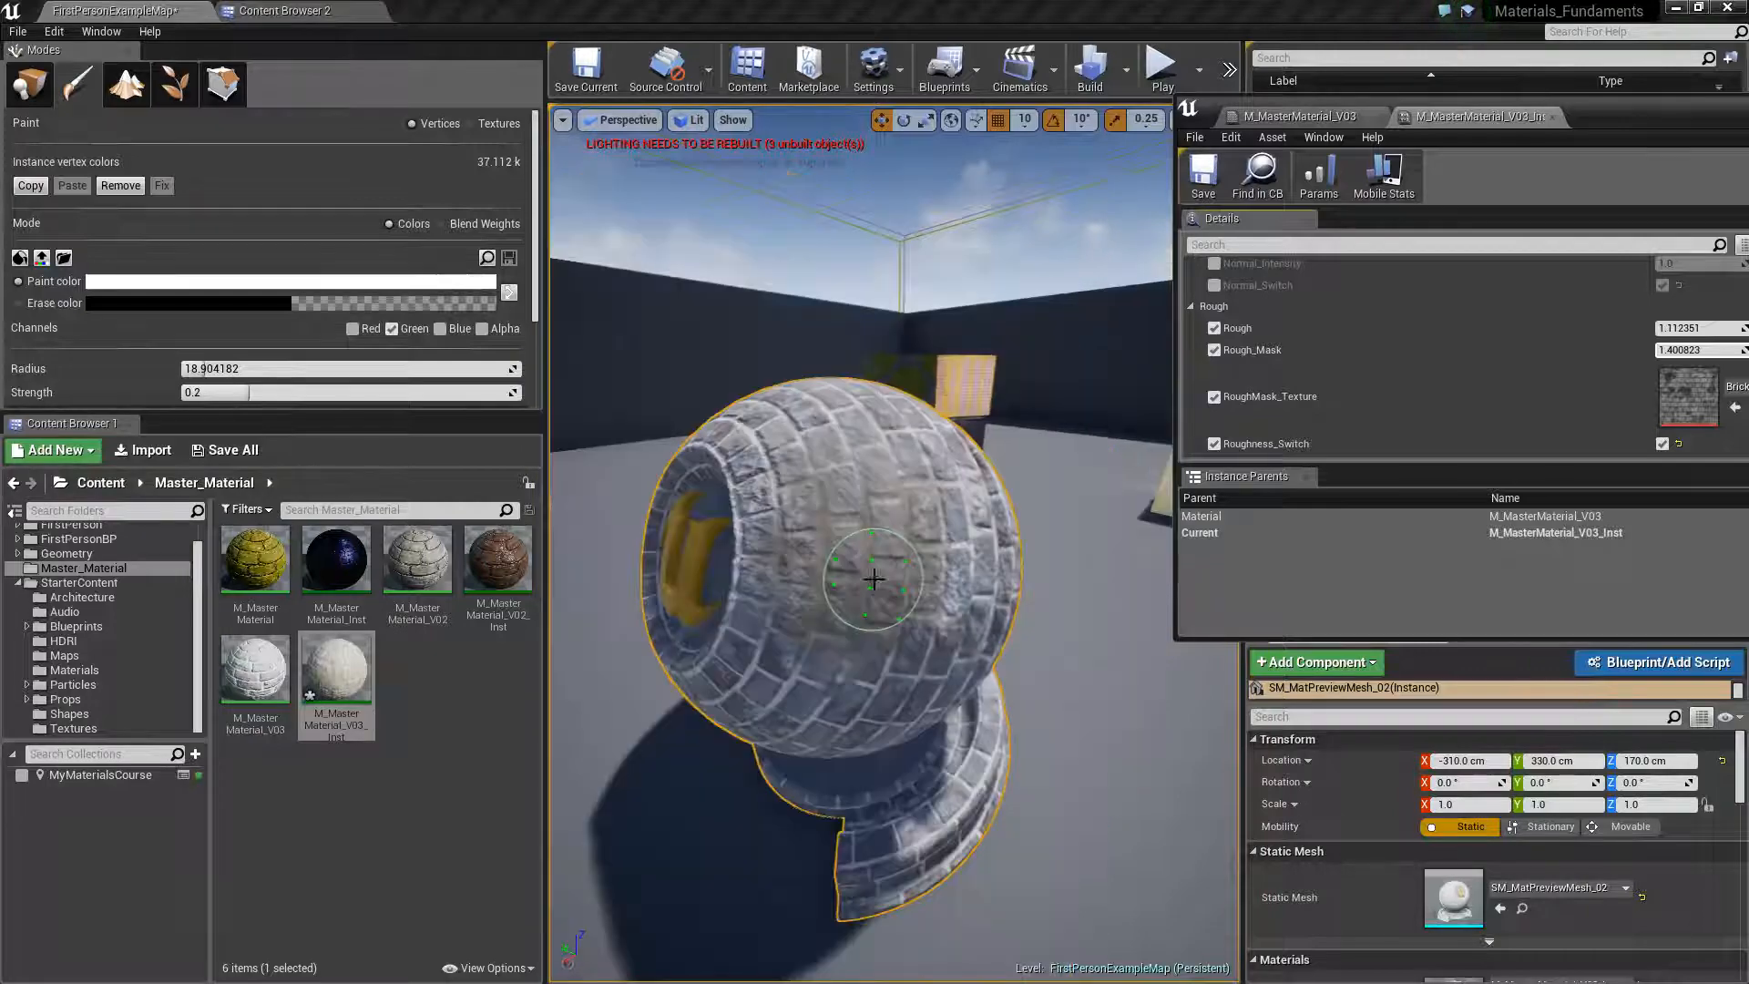
scroll(908, 593, "up", 6)
scroll(892, 597, "down", 6)
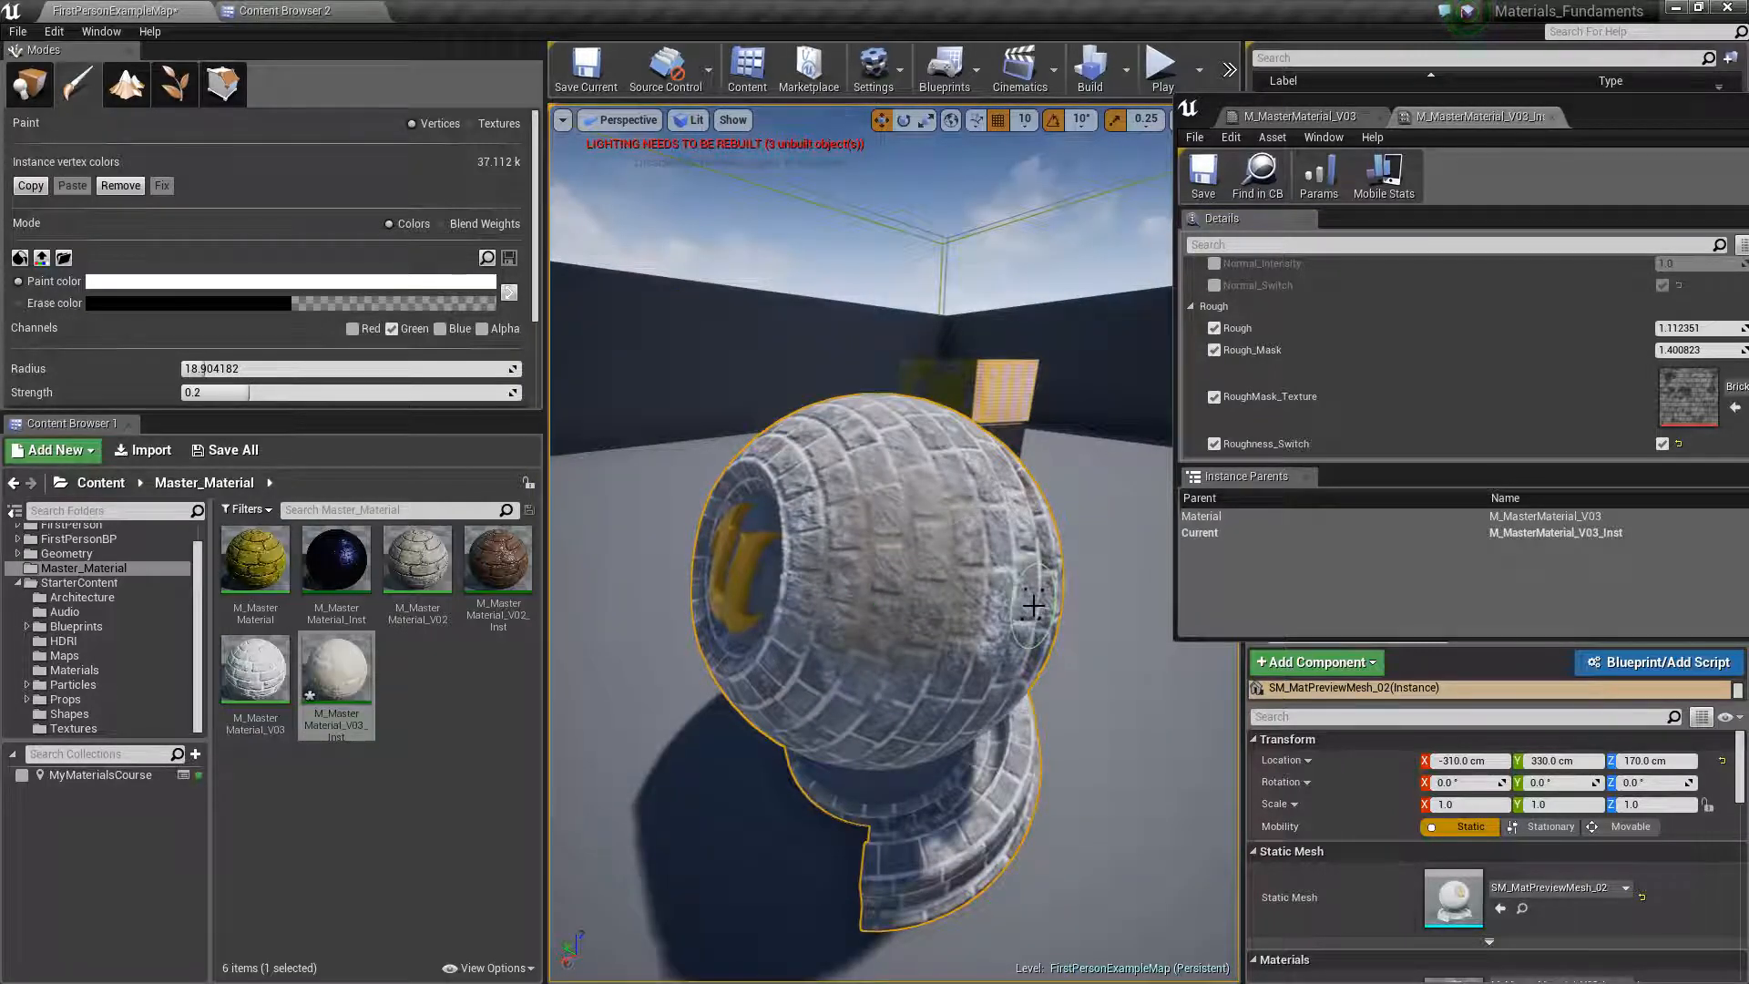
scroll(1330, 364, "up", 5)
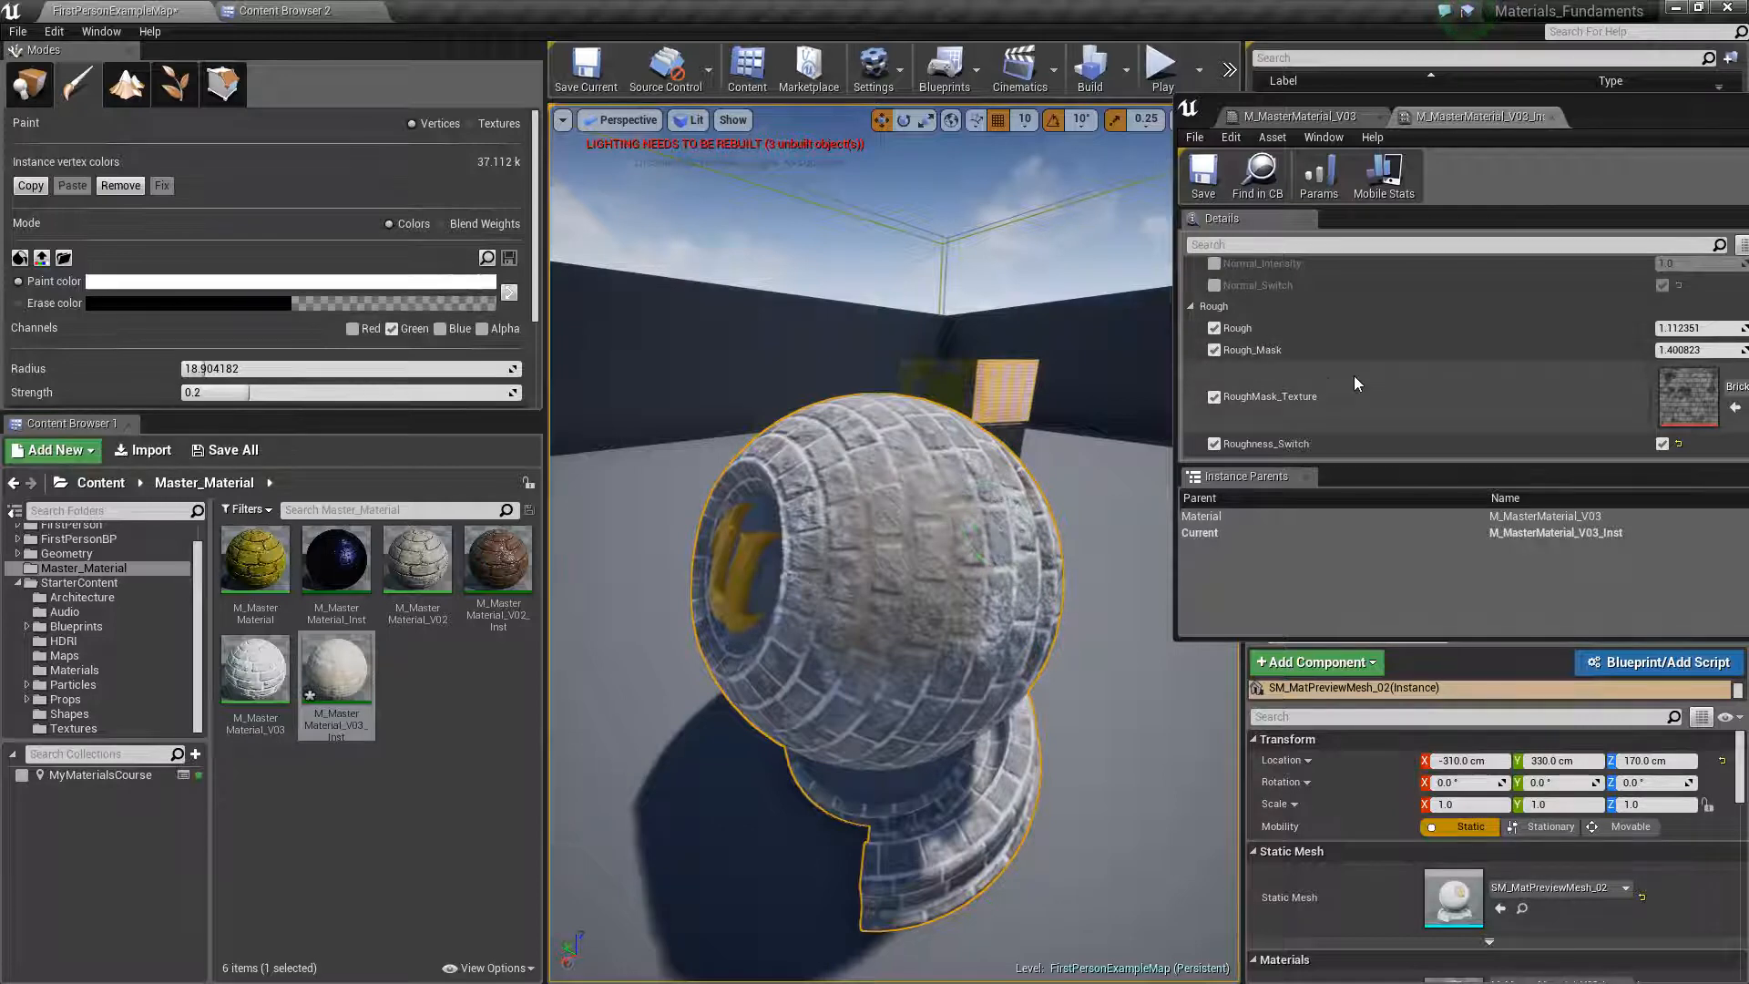
Override Glow and Glow_Switch in the Emission group and turn the glow switch on
scroll(1333, 368, "up", 5)
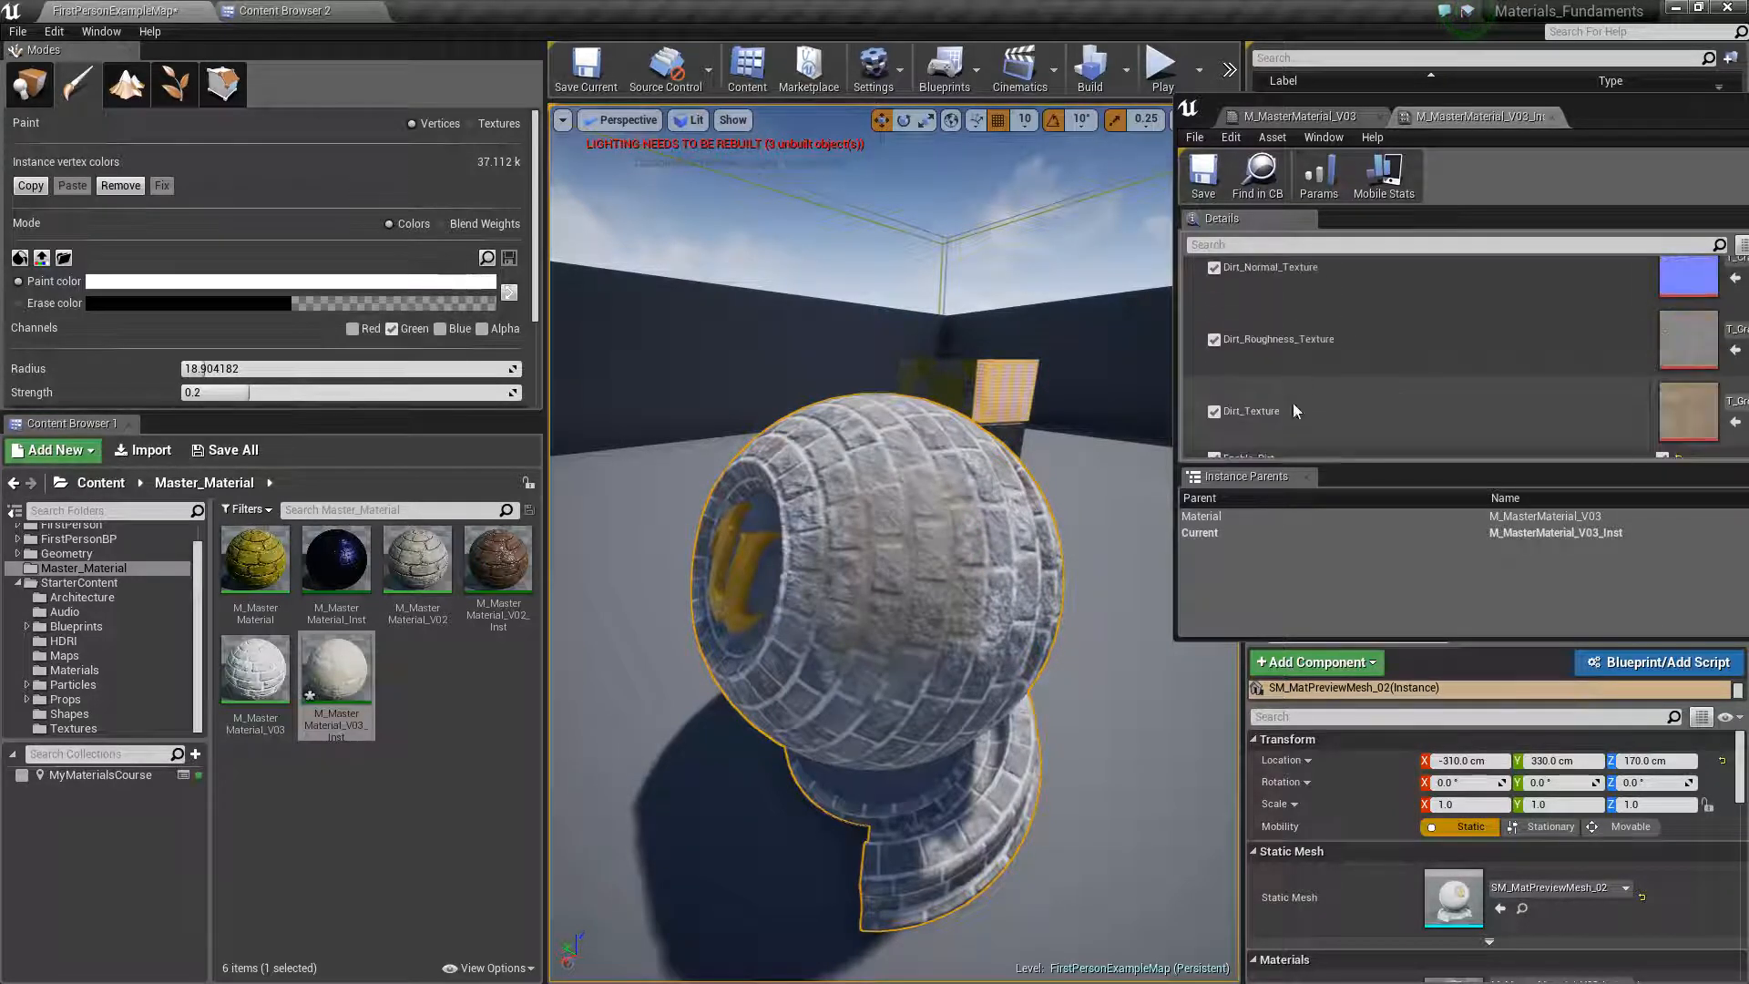
scroll(1266, 355, "down", 5)
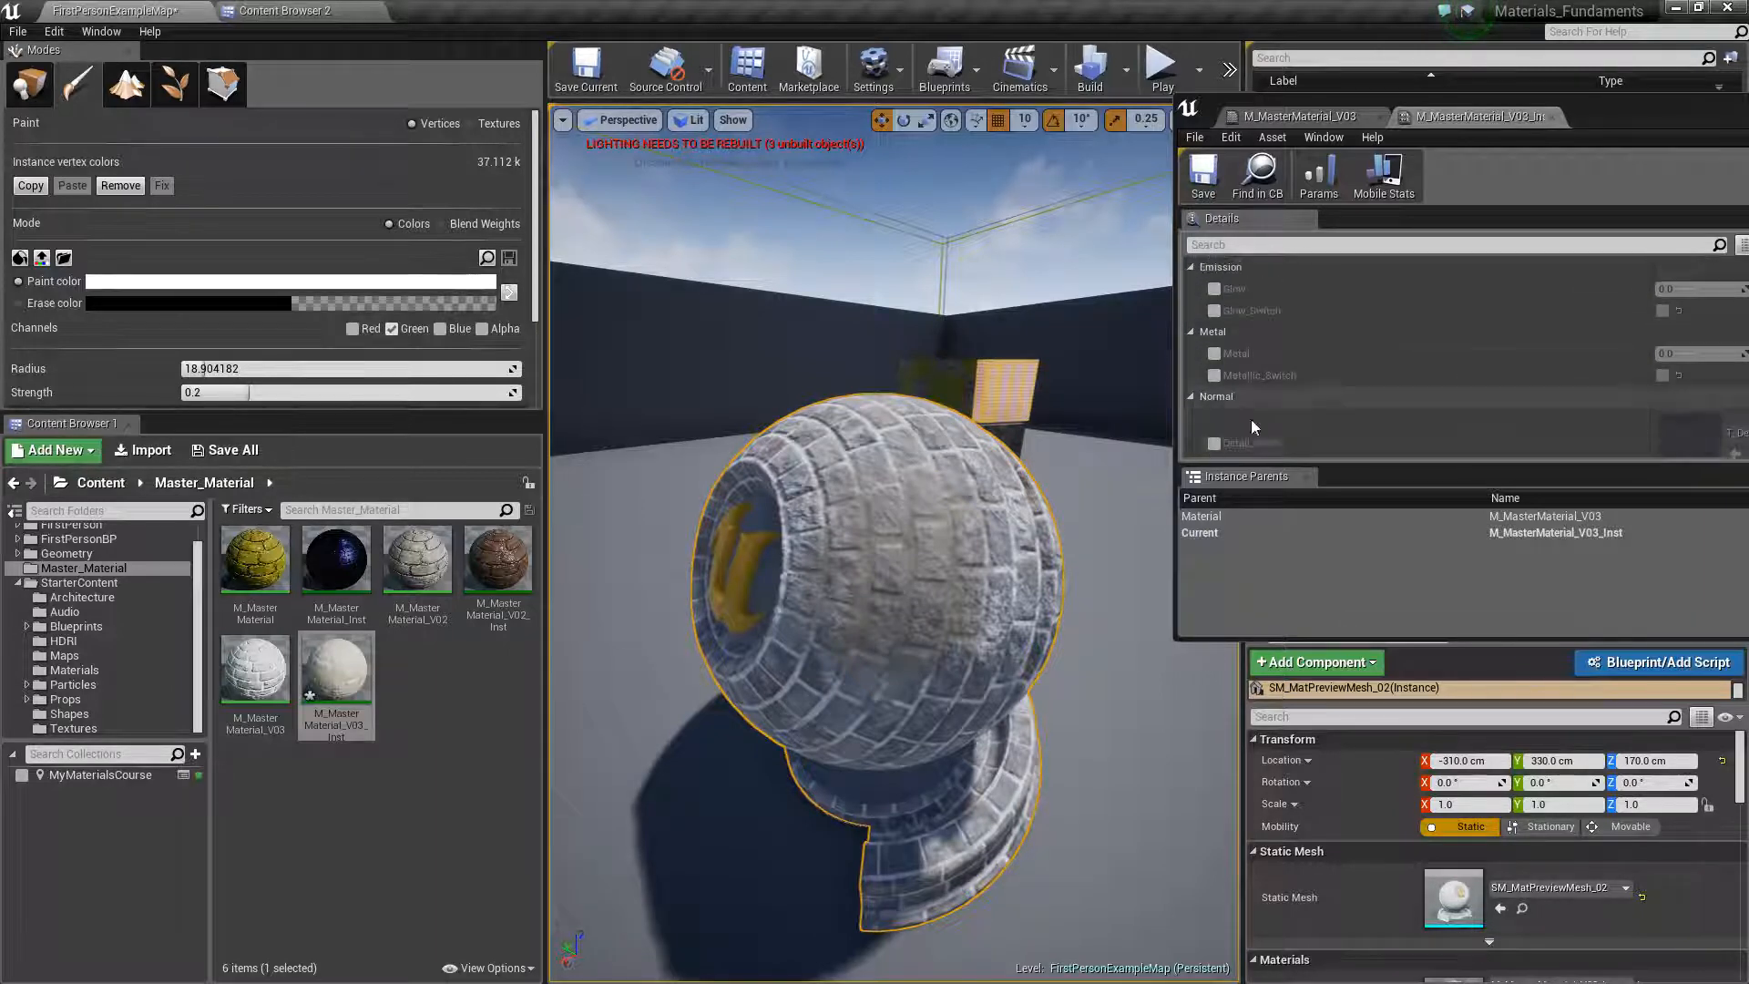
scroll(1249, 415, "down", 1)
left_click(1214, 318)
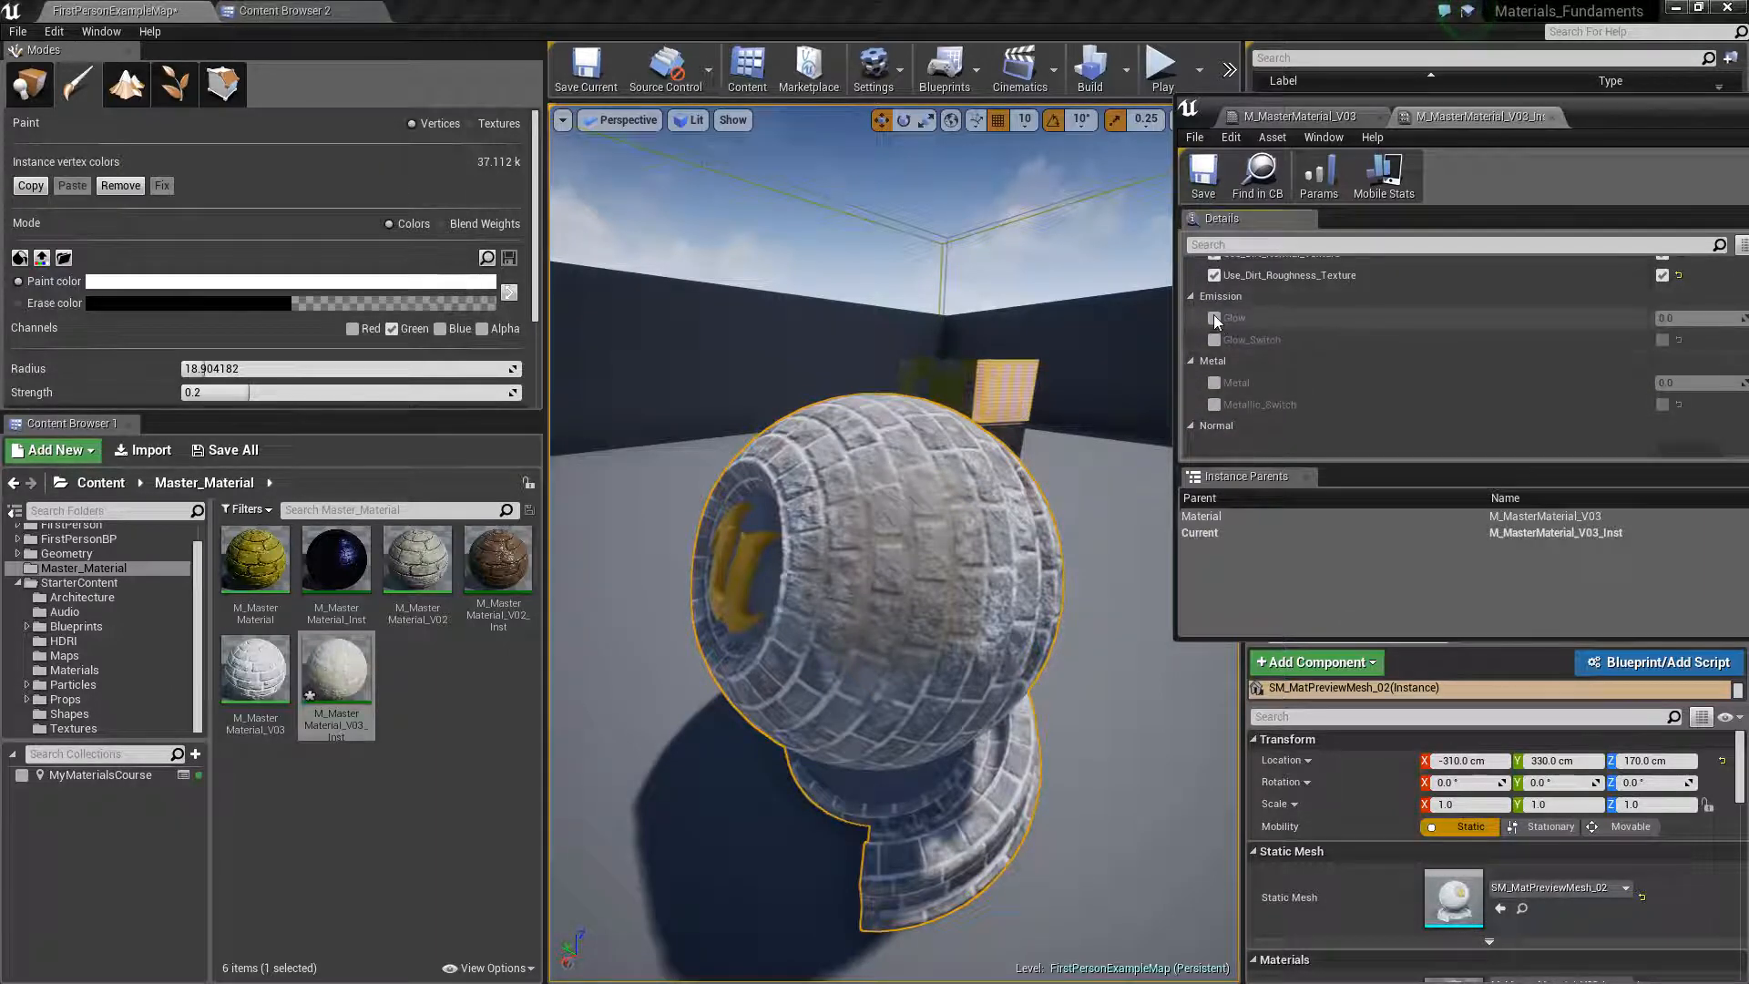
left_click(1214, 339)
left_click(1662, 340)
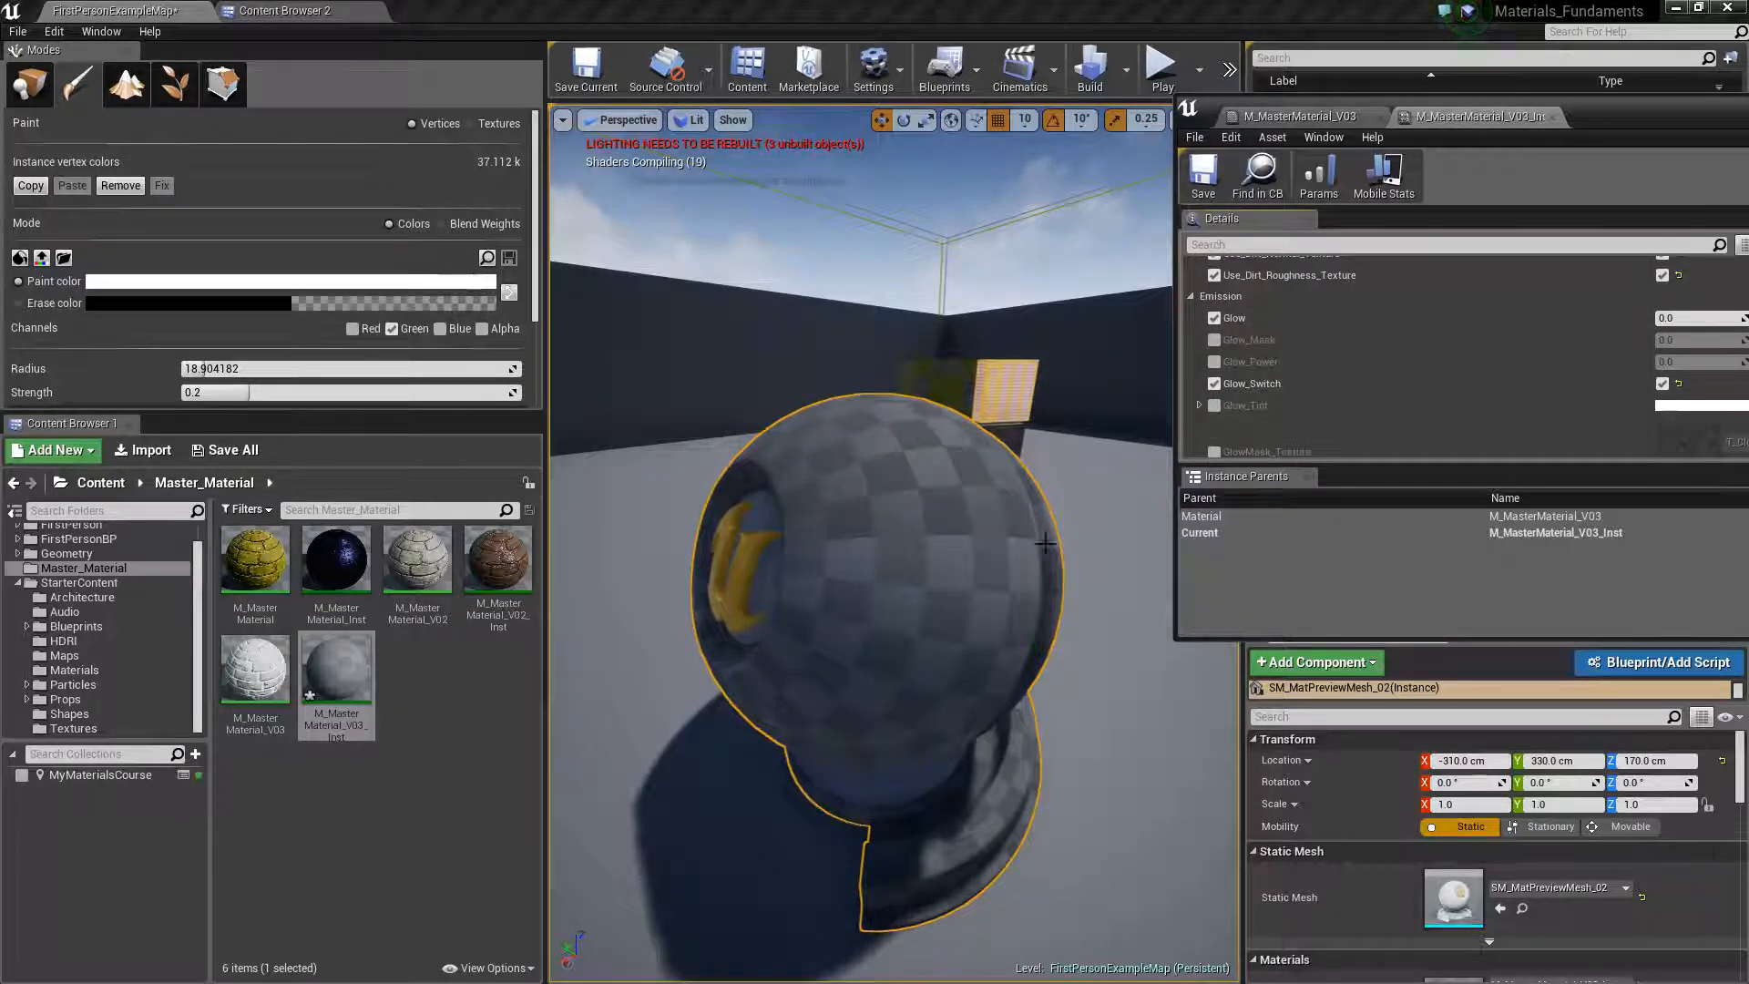
Enable the Glow_Mask, Glow_Power and Glow_Tint overrides in the Emission group
left_click(1214, 340)
left_click(1214, 361)
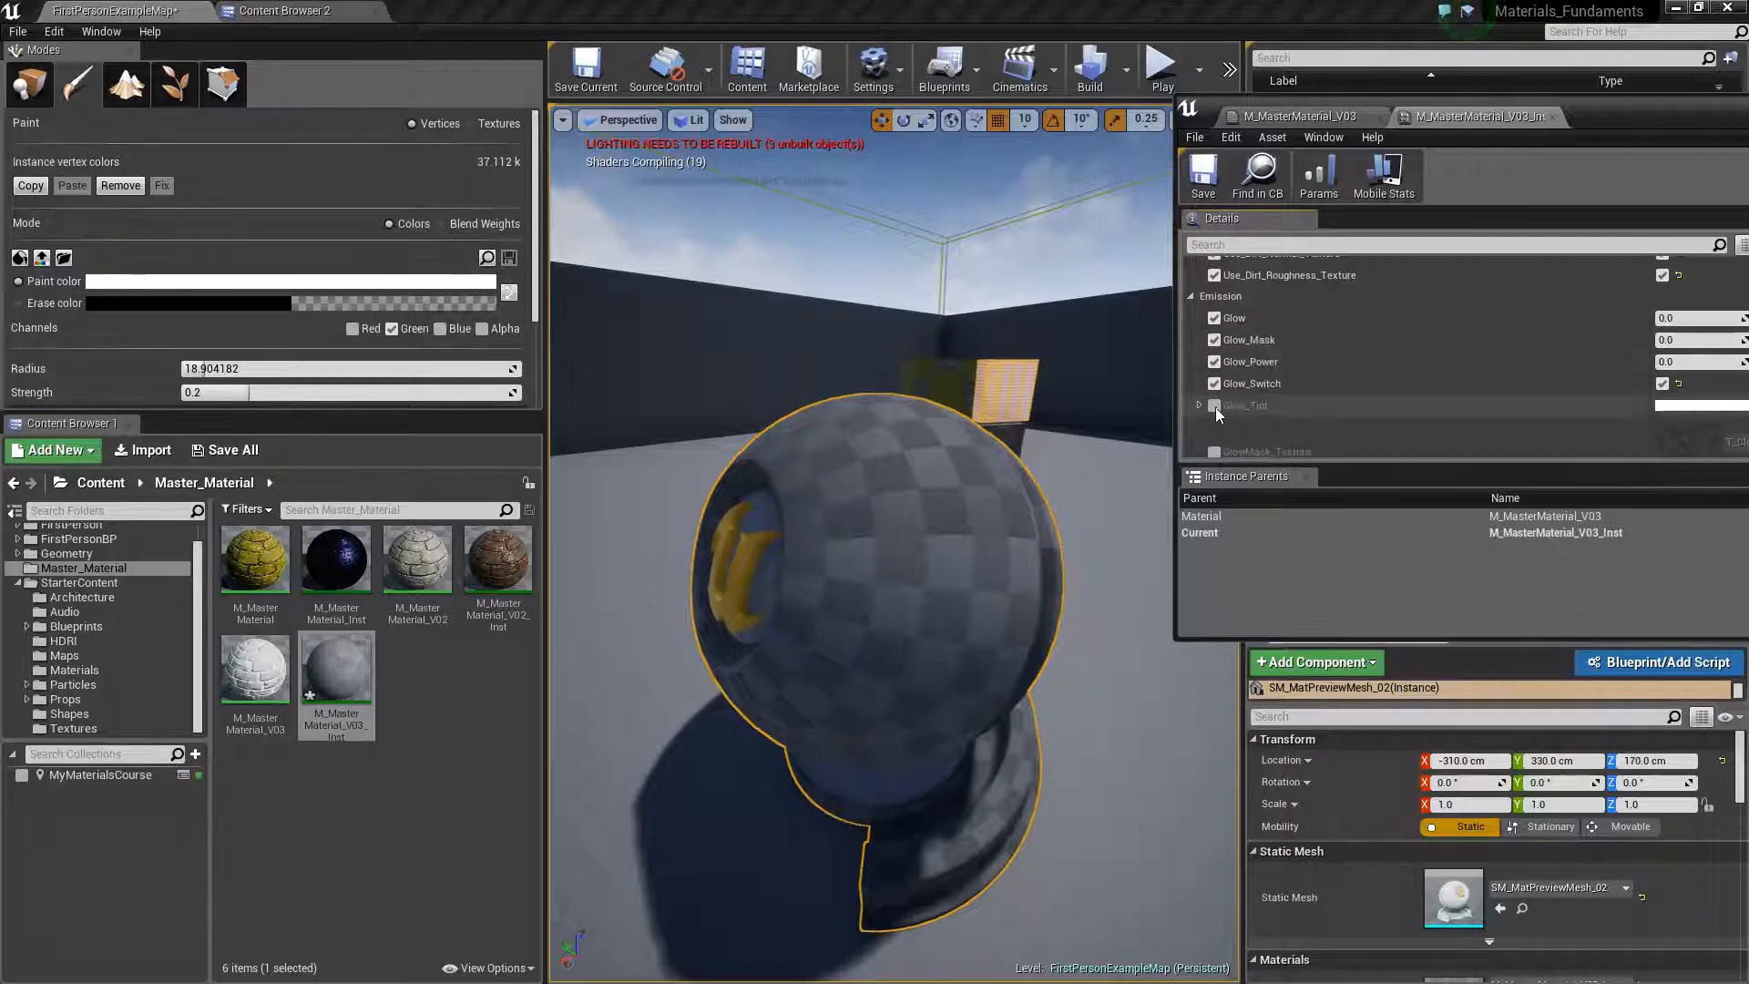
left_click(1215, 405)
scroll(1217, 390, "down", 1)
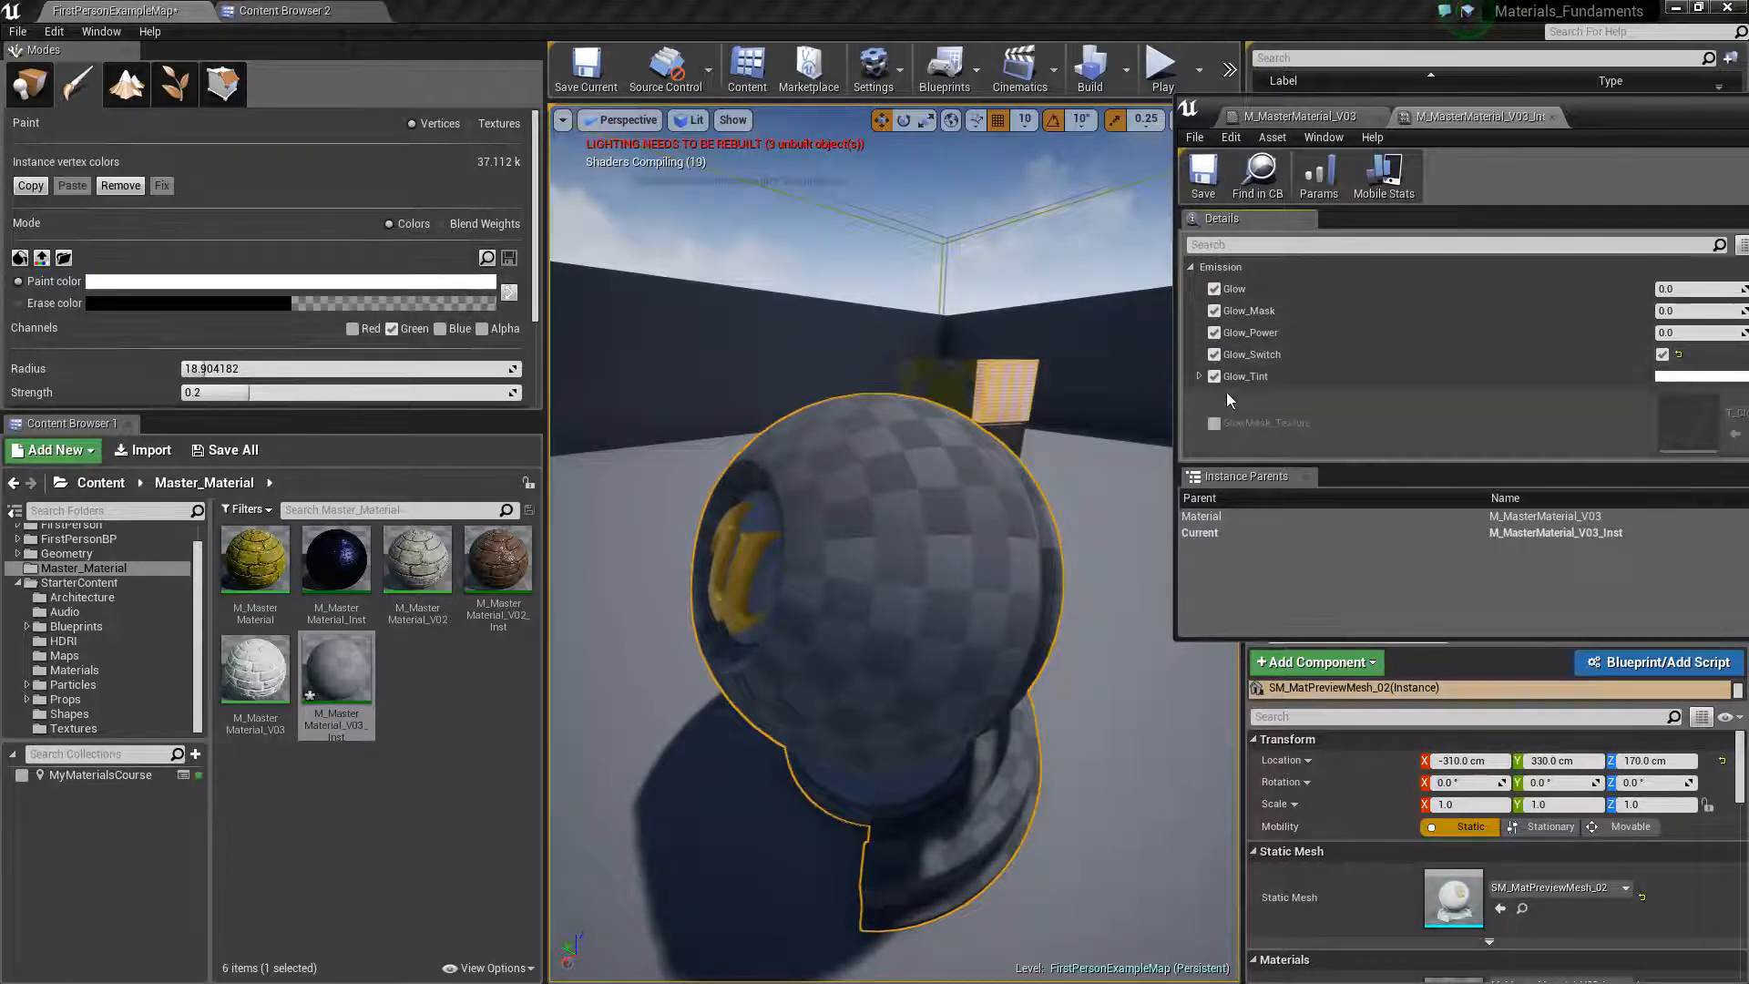
scroll(1257, 364, "up", 1)
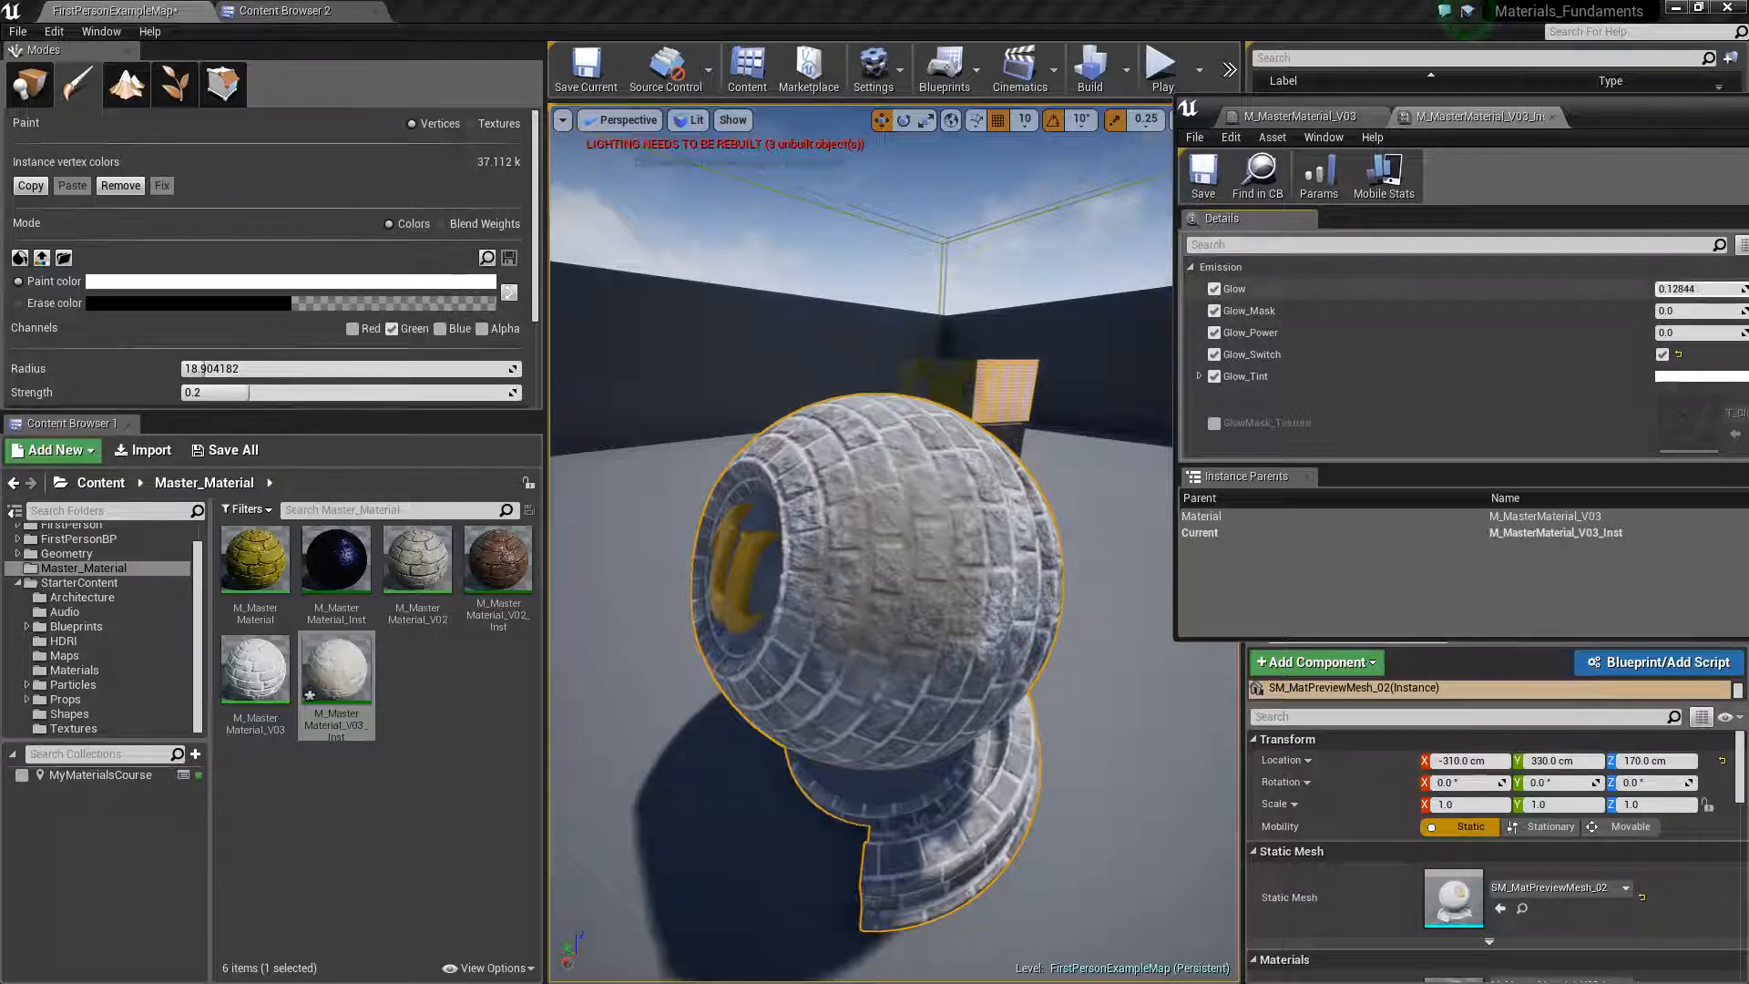
Set Glow to about 0.43 and Glow_Power to 1.0, inspect the sphere, and raise Glow to about 3.96
left_click_drag(1668, 289, 1698, 289)
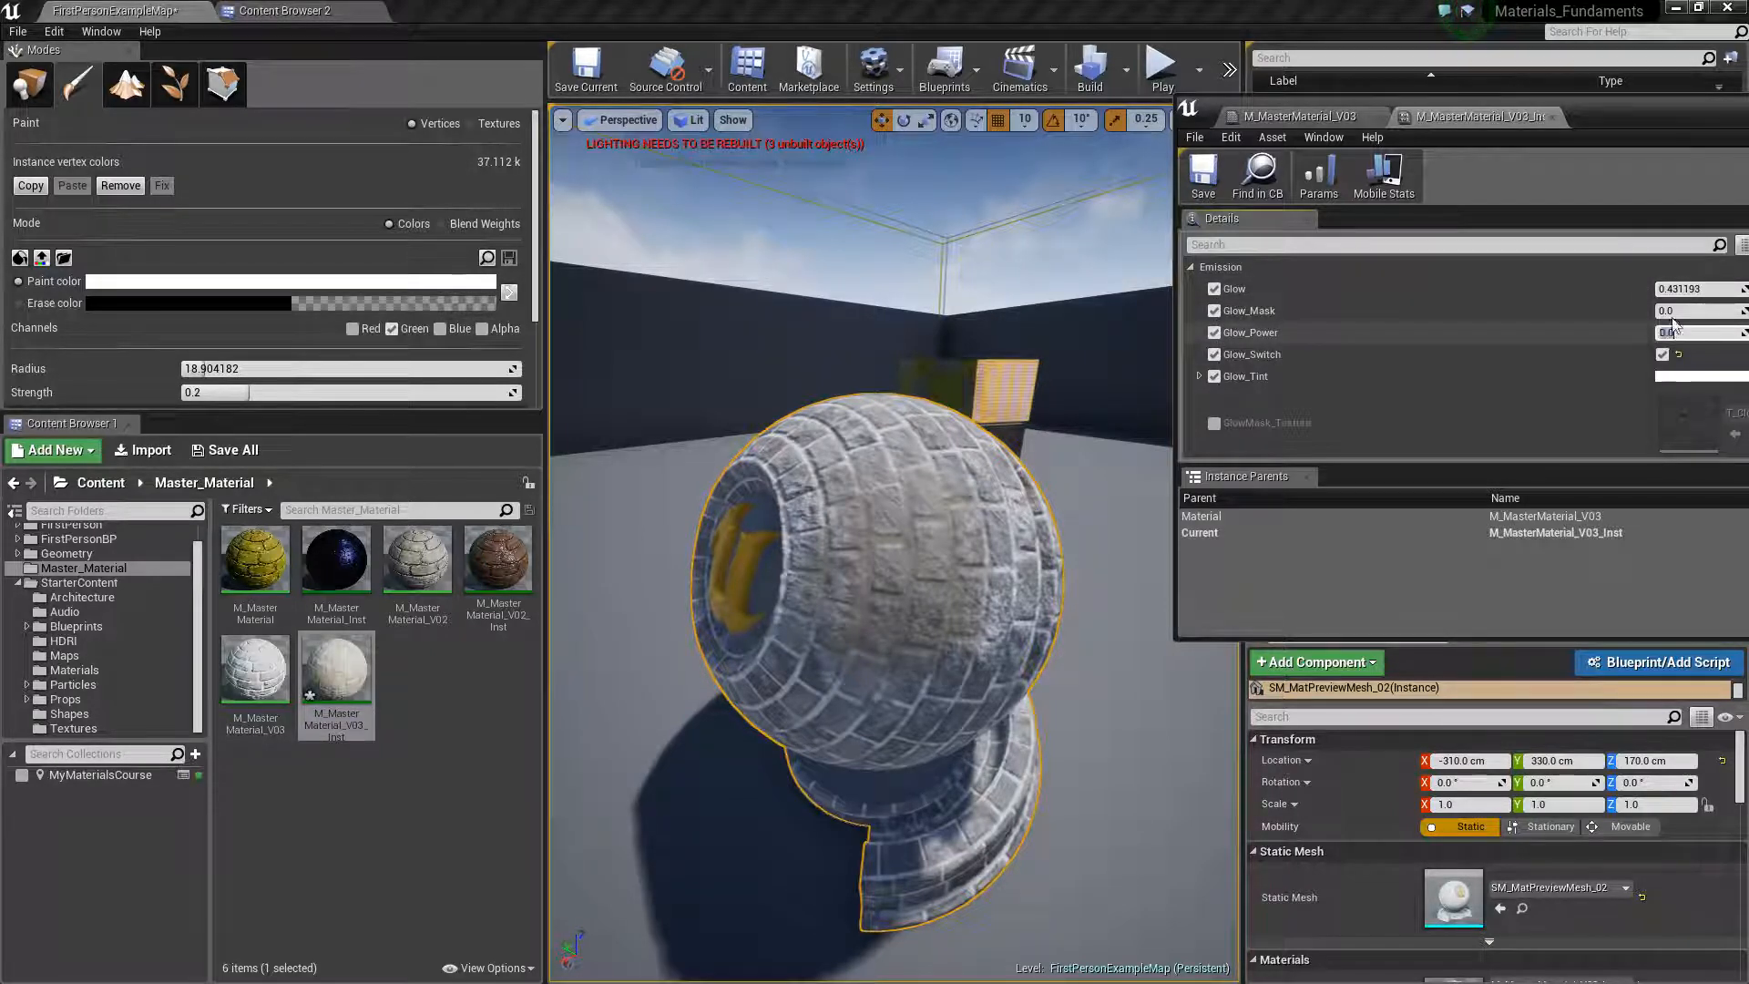
left_click(1672, 332)
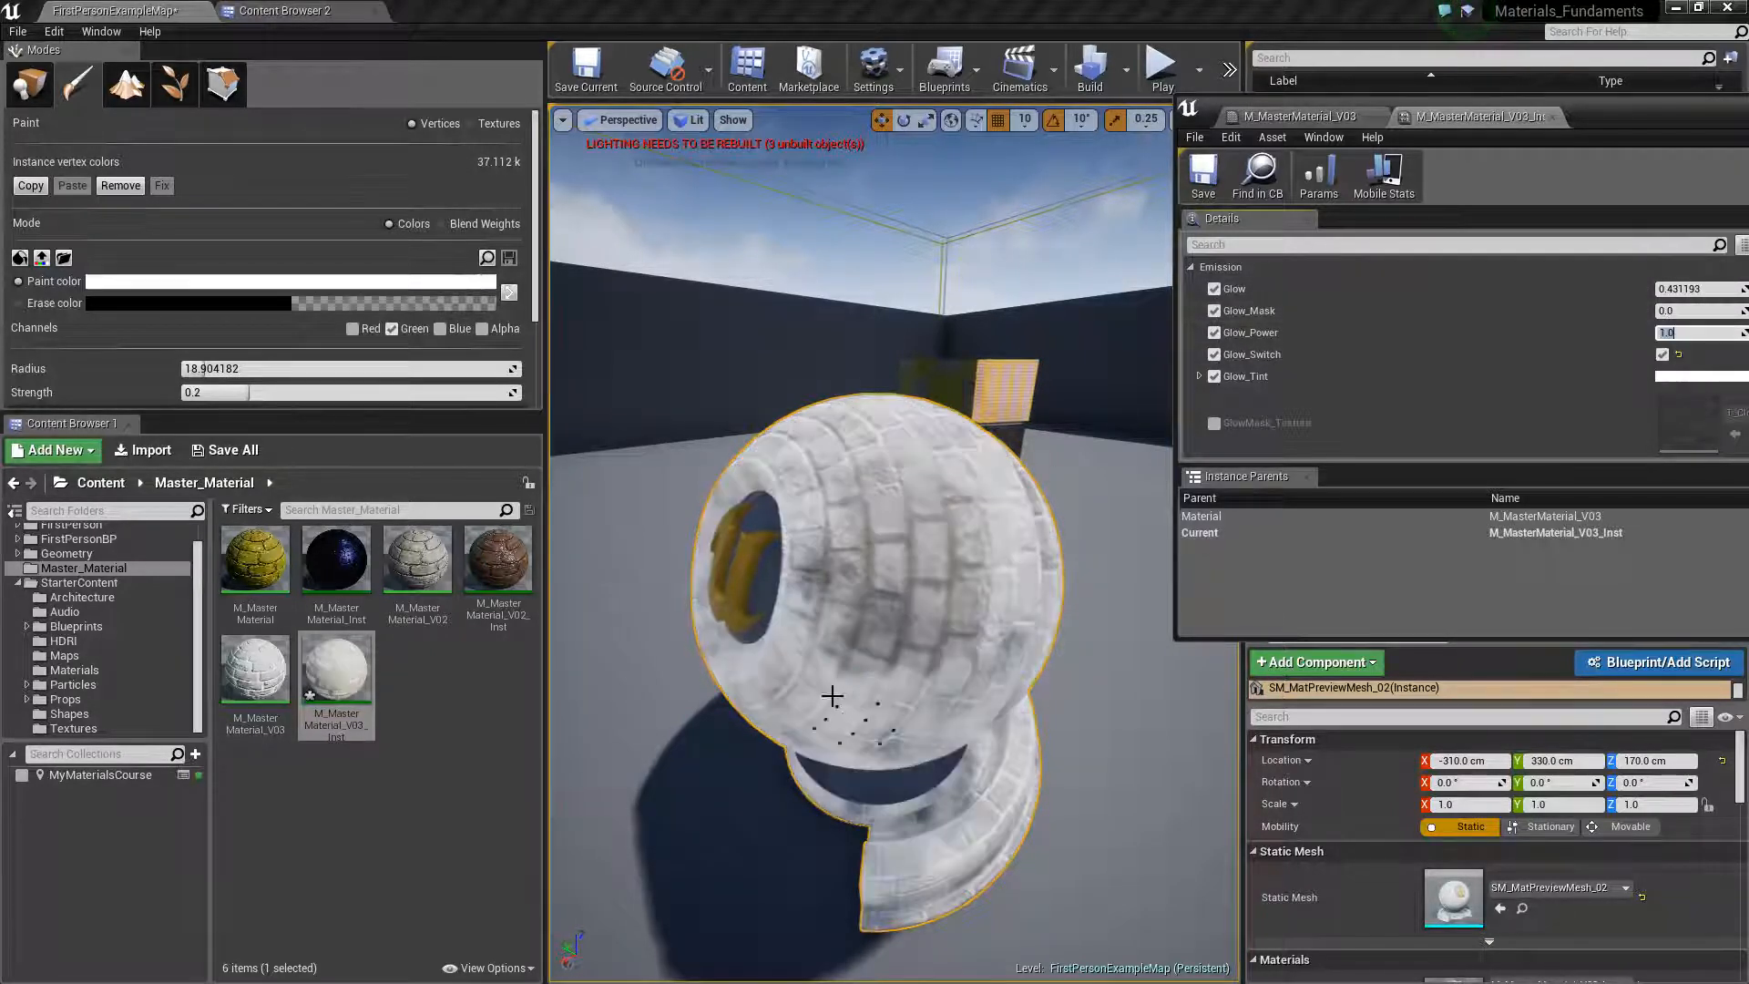
scroll(862, 589, "up", 3)
scroll(855, 593, "down", 3)
right_click_drag(855, 593, 882, 651)
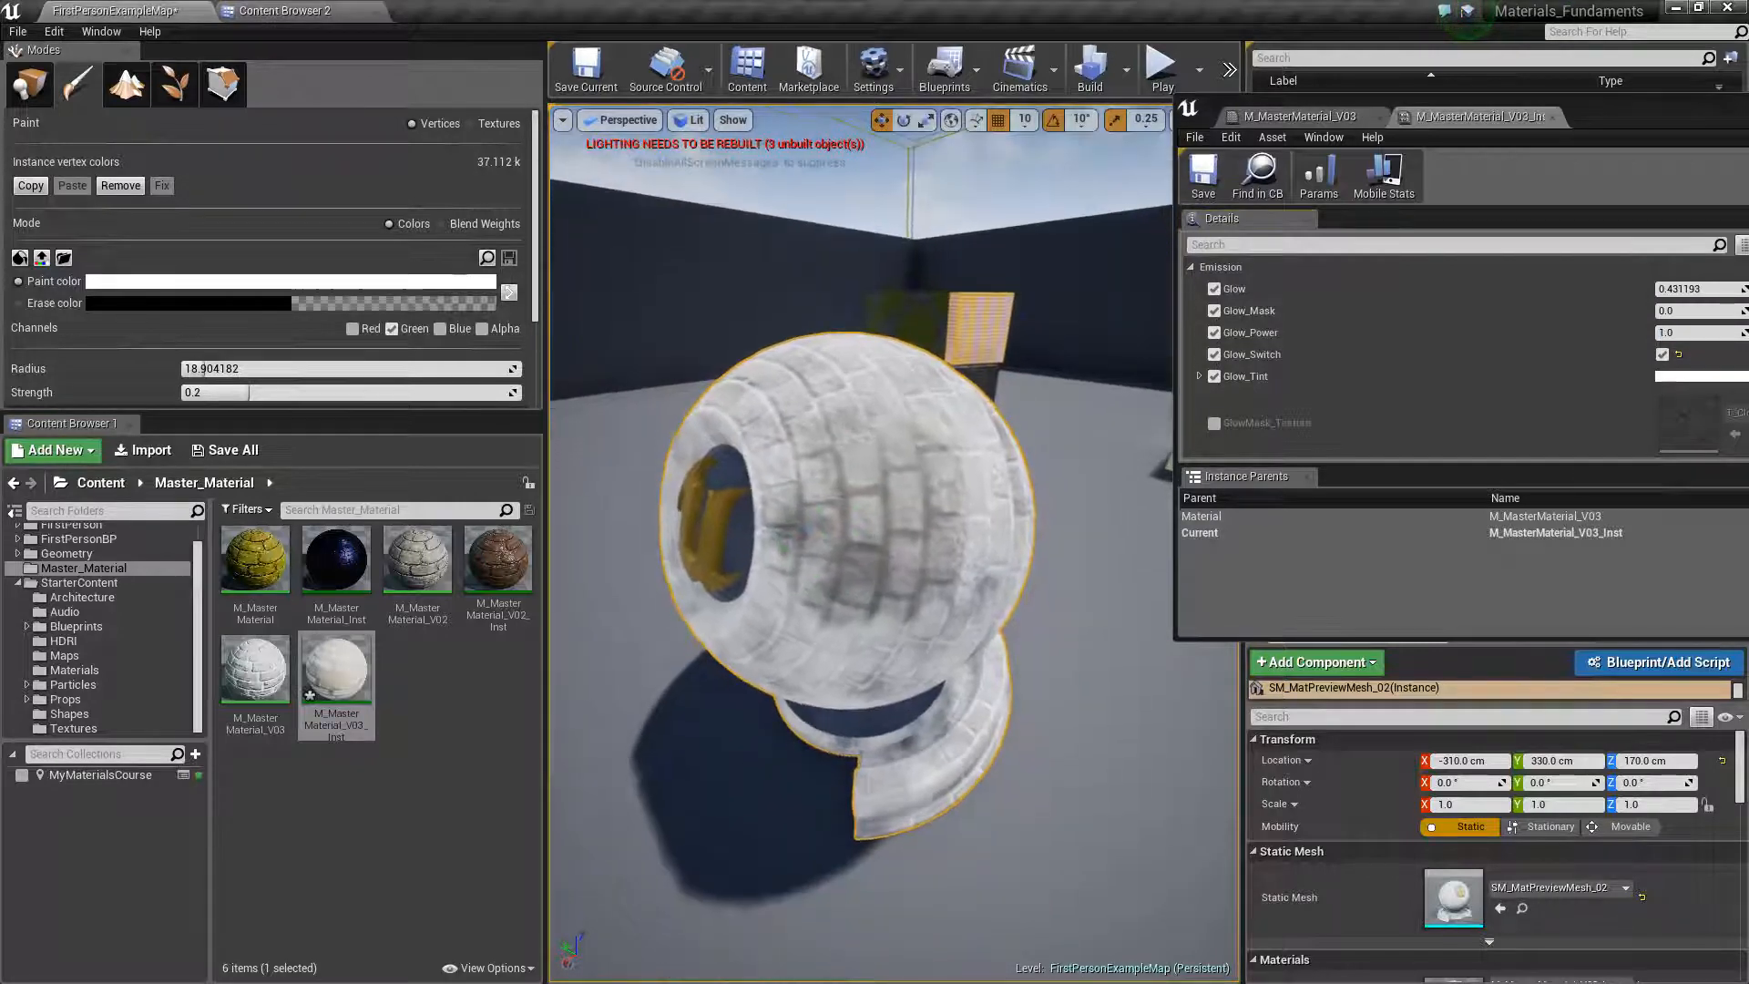
mouse_move(760, 548)
right_mouse_down()
mouse_move(746, 570)
mouse_move(769, 564)
right_mouse_up()
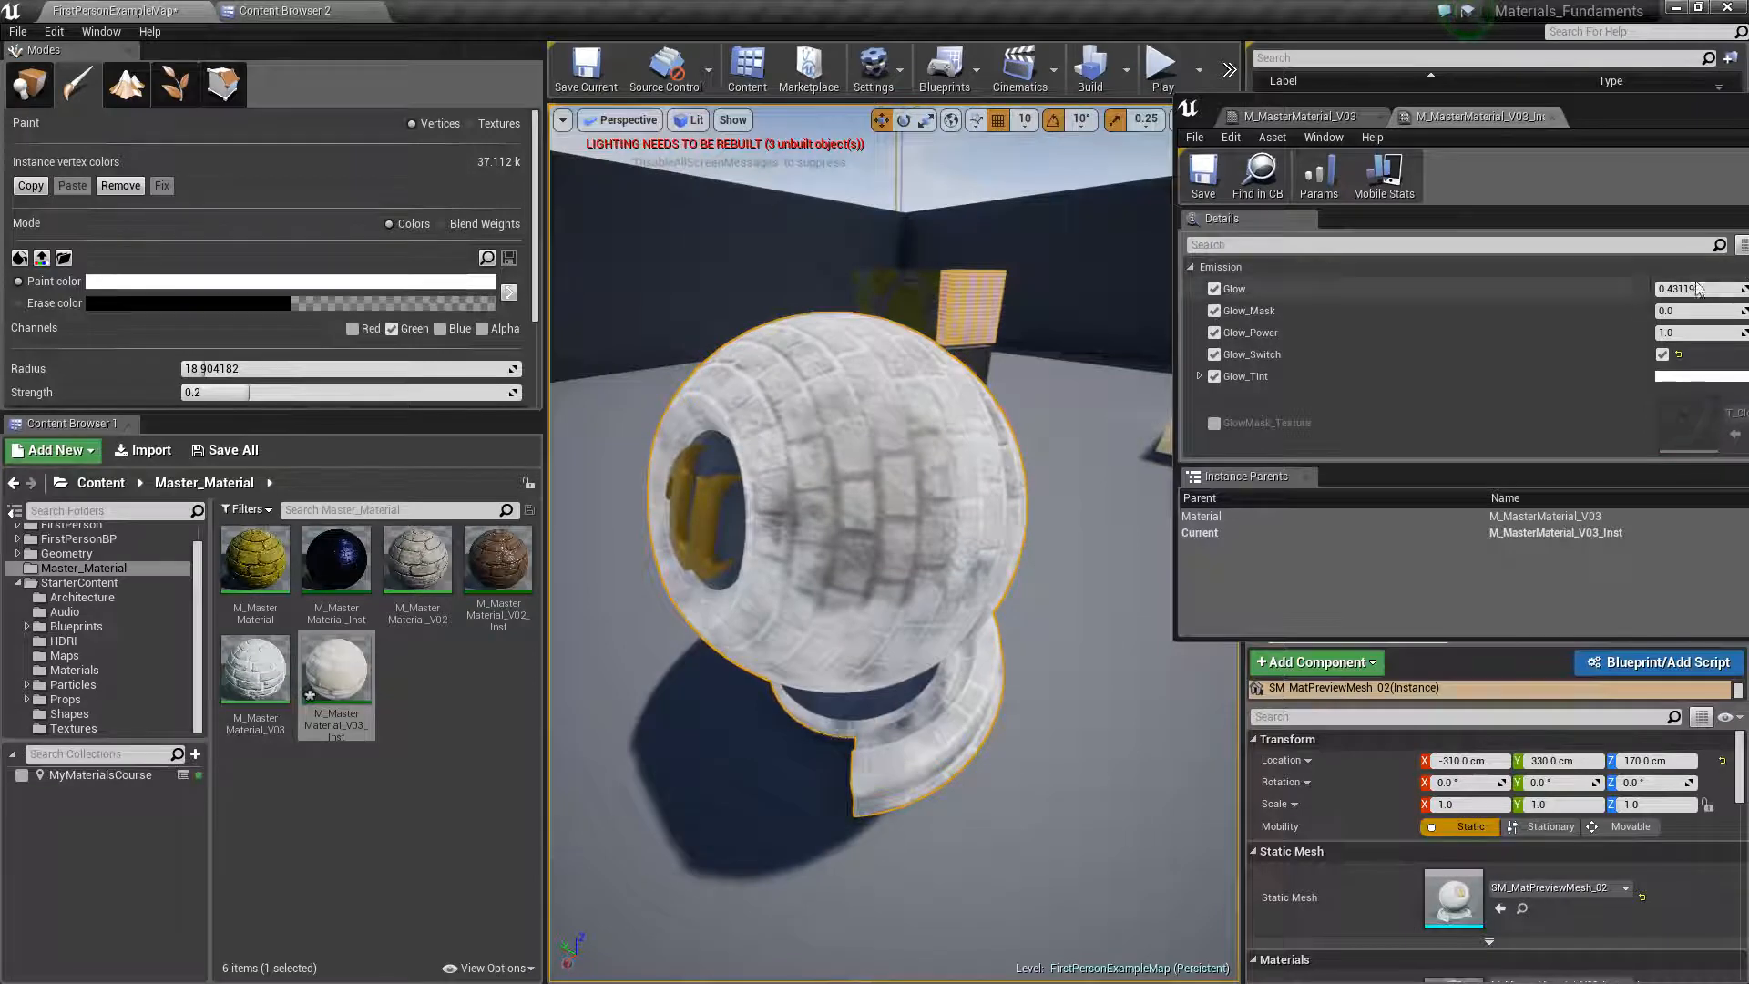
left_click_drag(1713, 288, 1735, 289)
Try several Dirt_Glow_Amount values in the Dirt group, including about 0.70, 1.0, 0.2 and 0.5
scroll(1326, 309, "up", 6)
scroll(1316, 364, "up", 3)
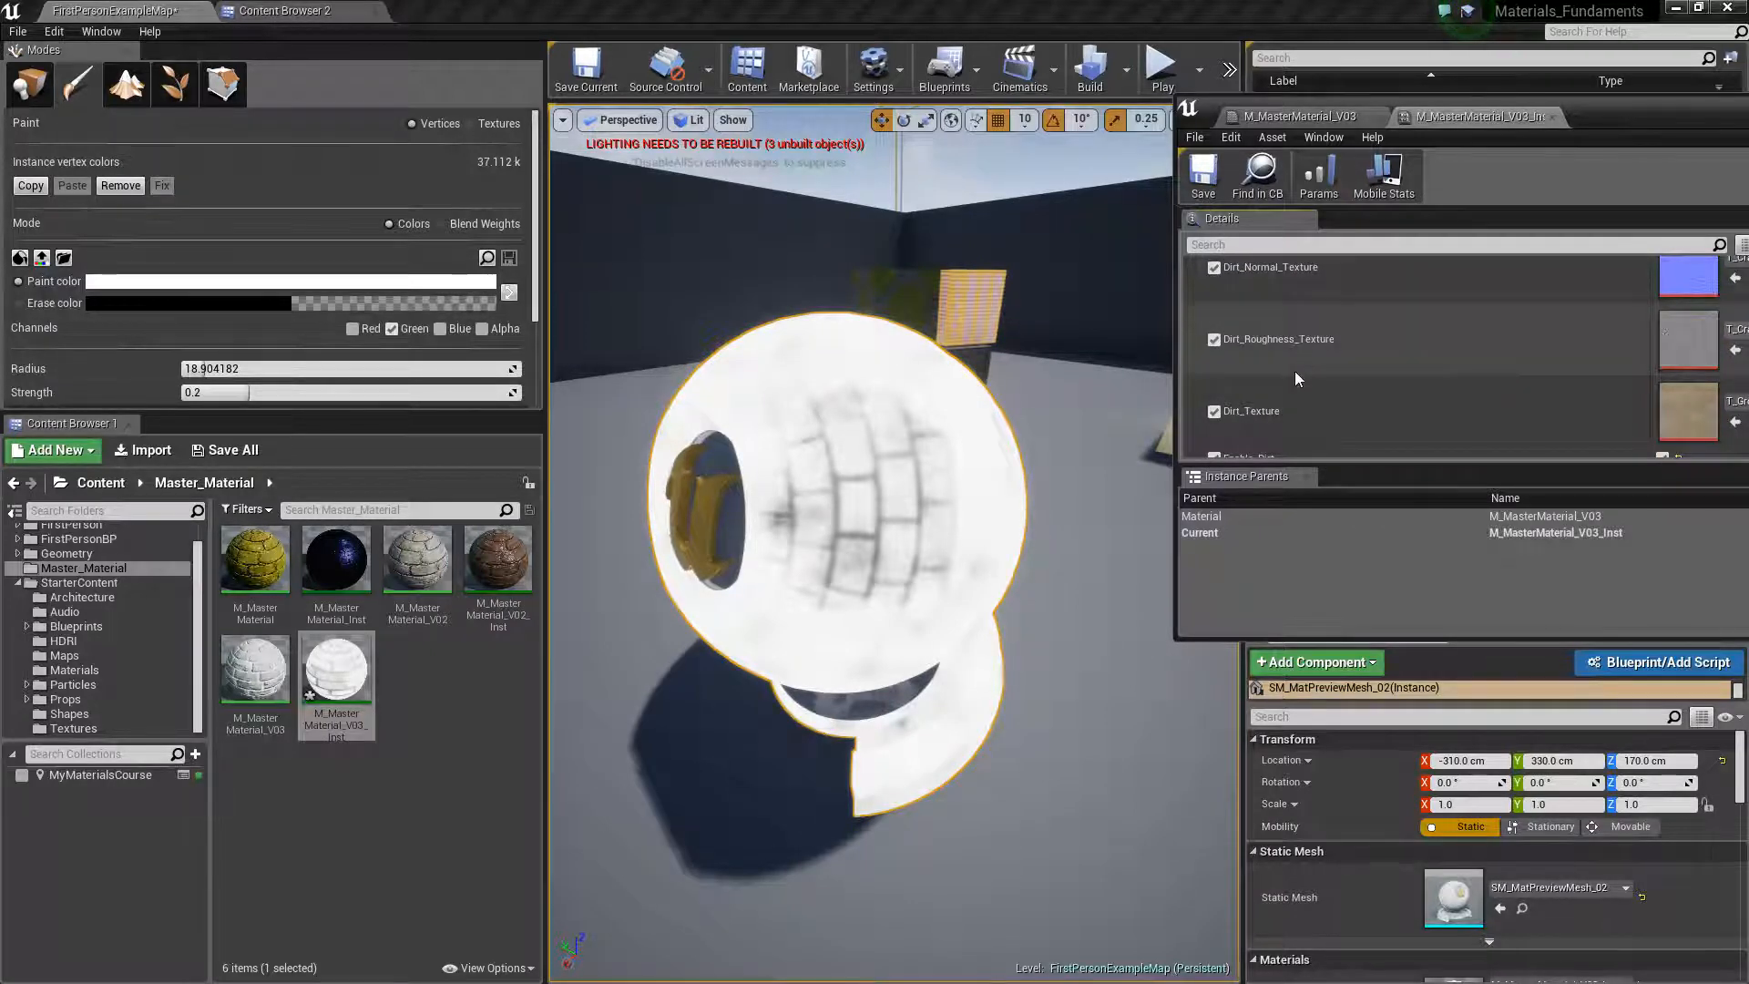
scroll(1276, 360, "down", 2)
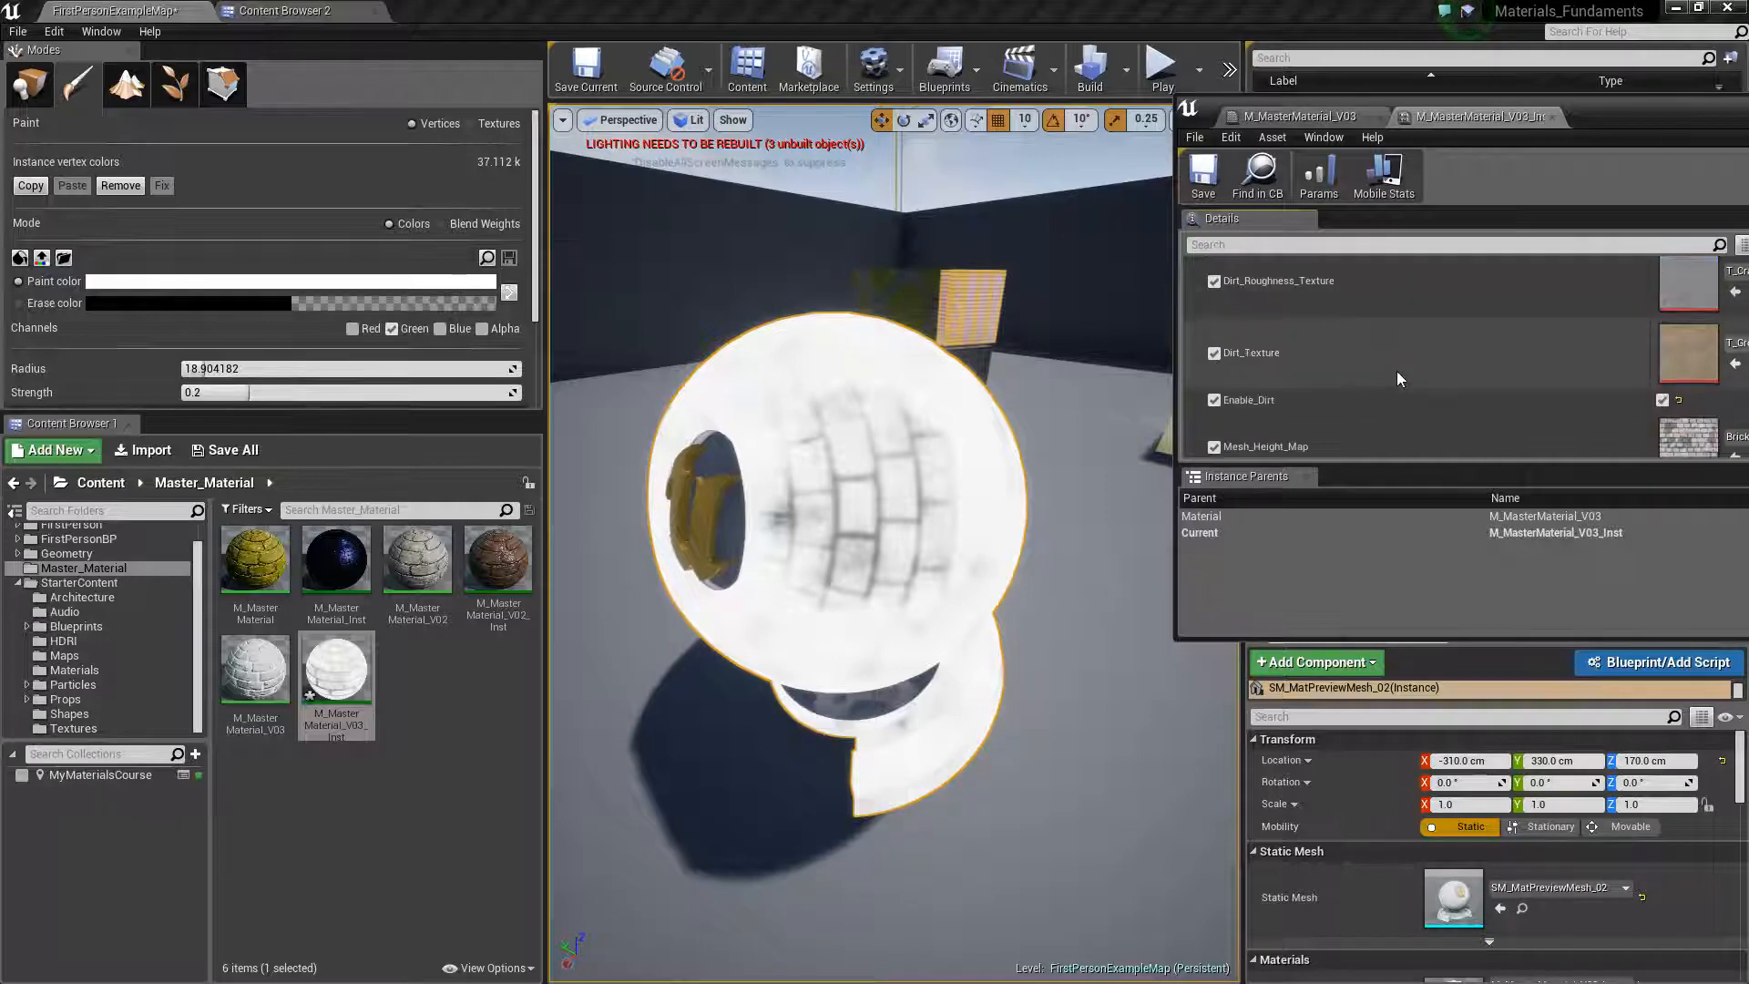
scroll(1417, 374, "up", 6)
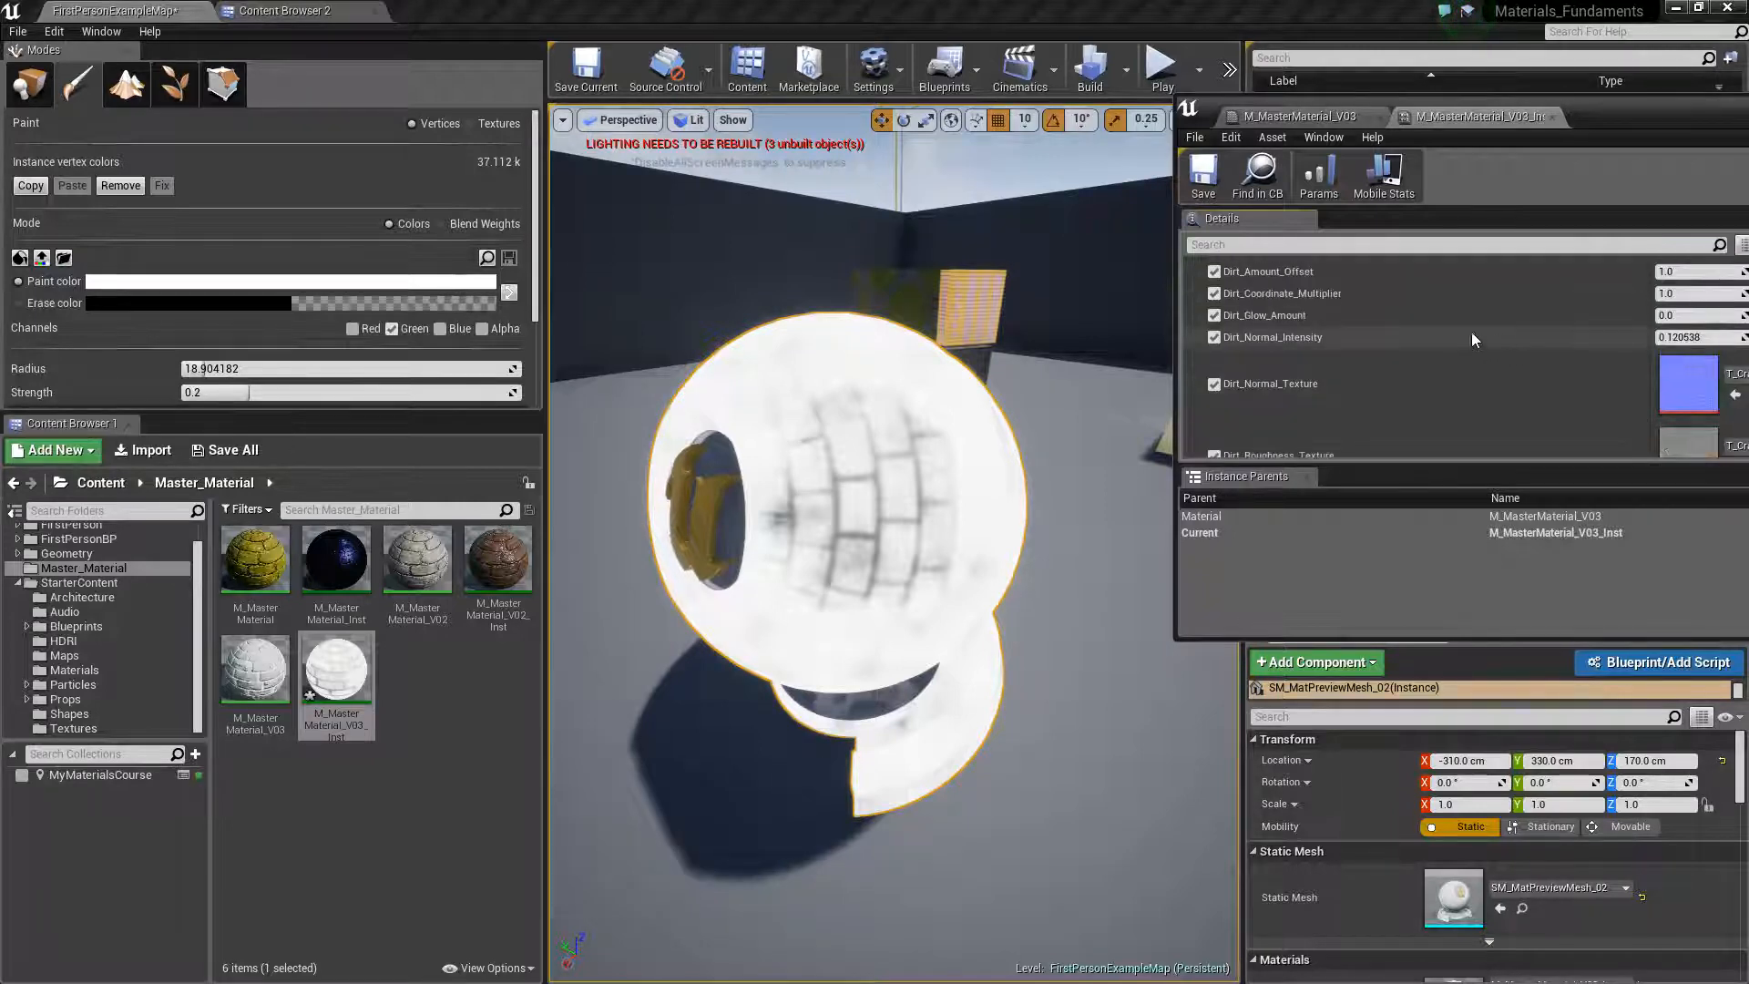
left_click_drag(1692, 344, 1738, 344)
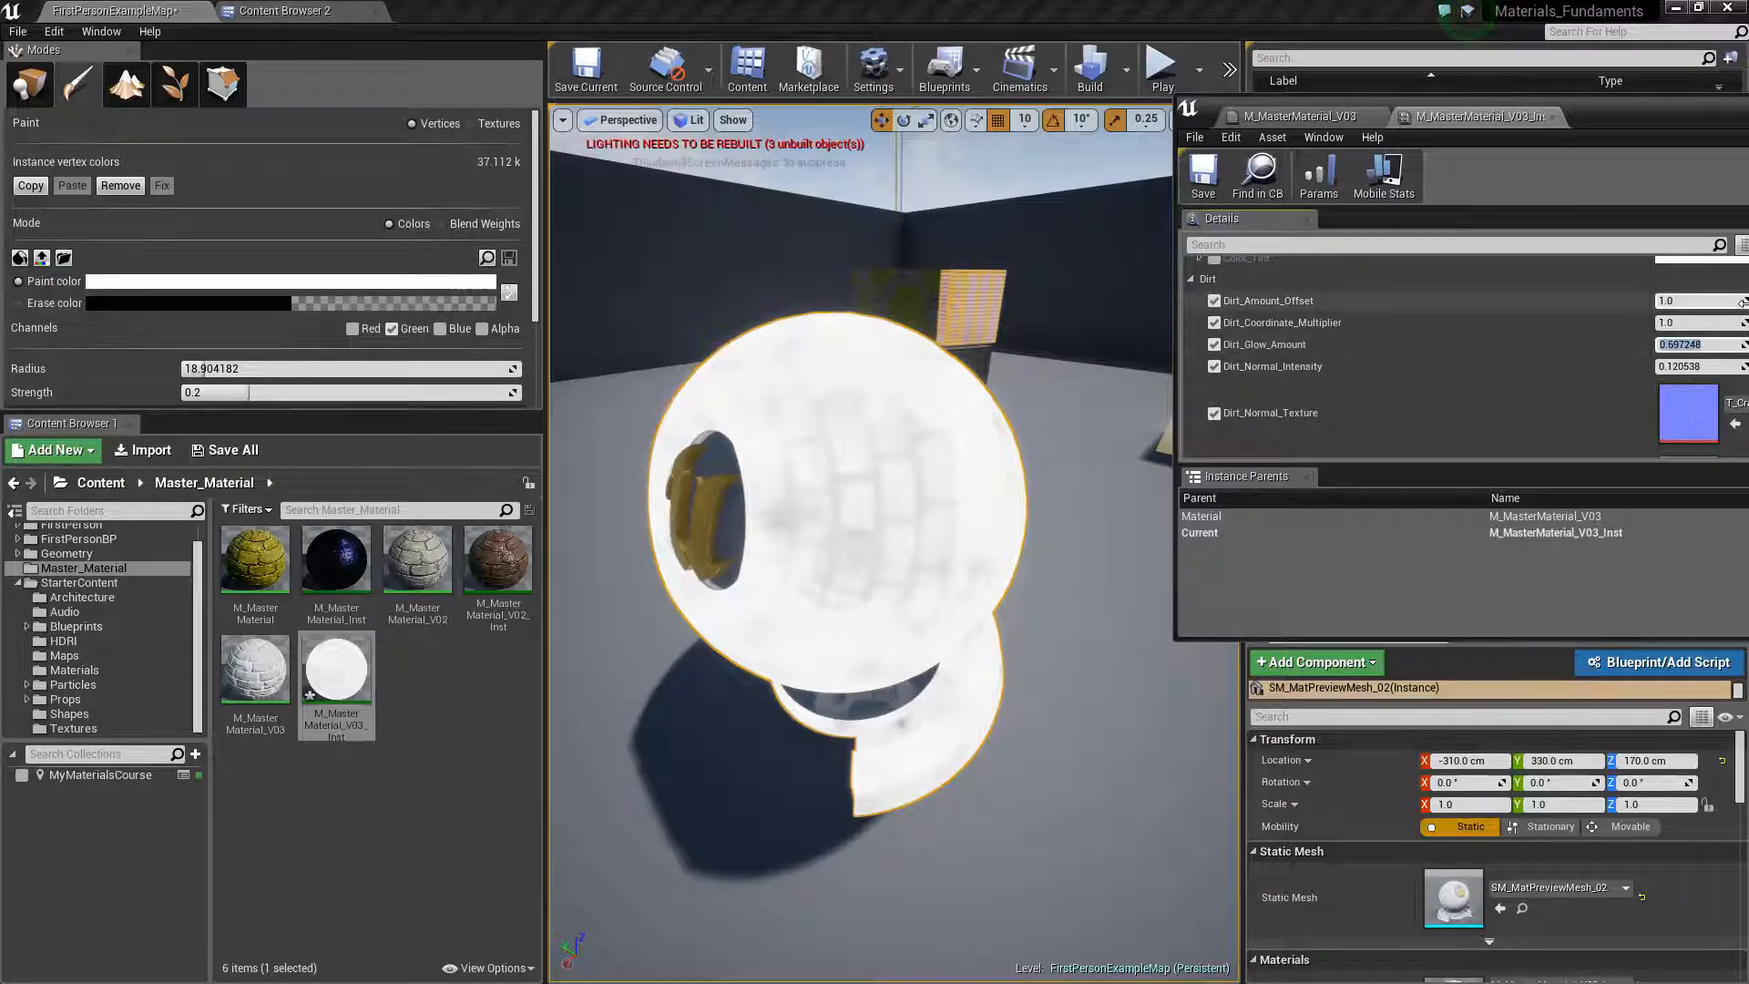
type("1.0")
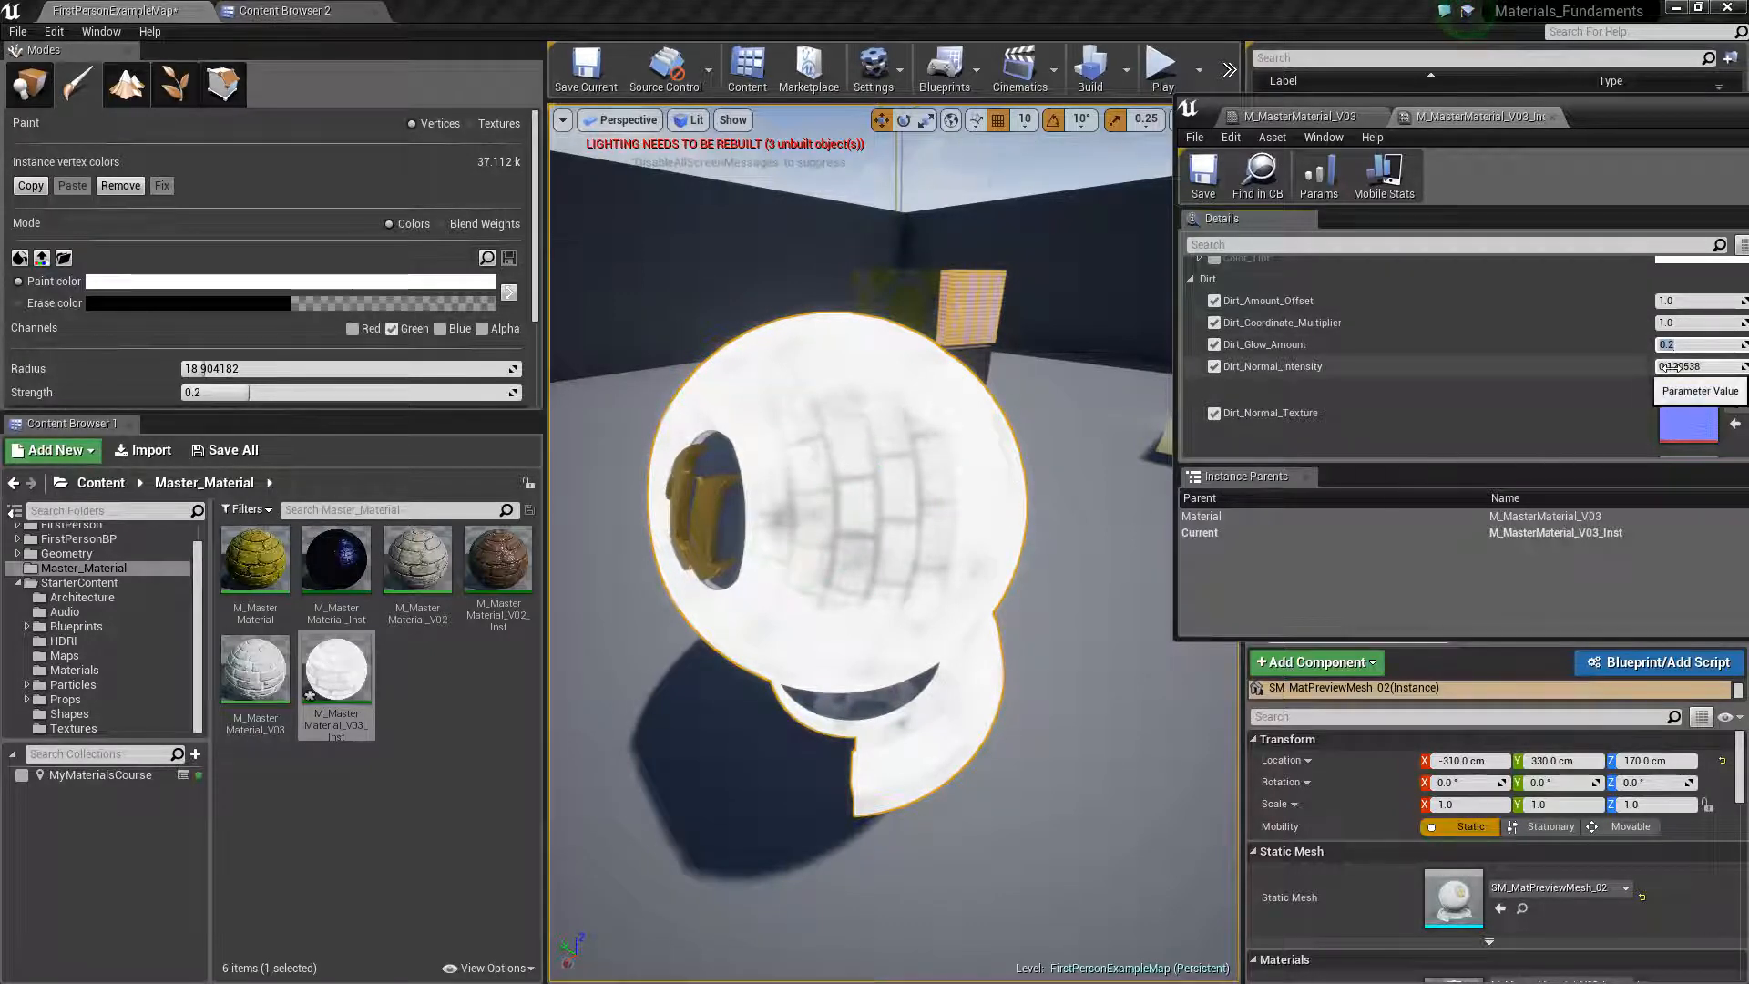
type("0.5")
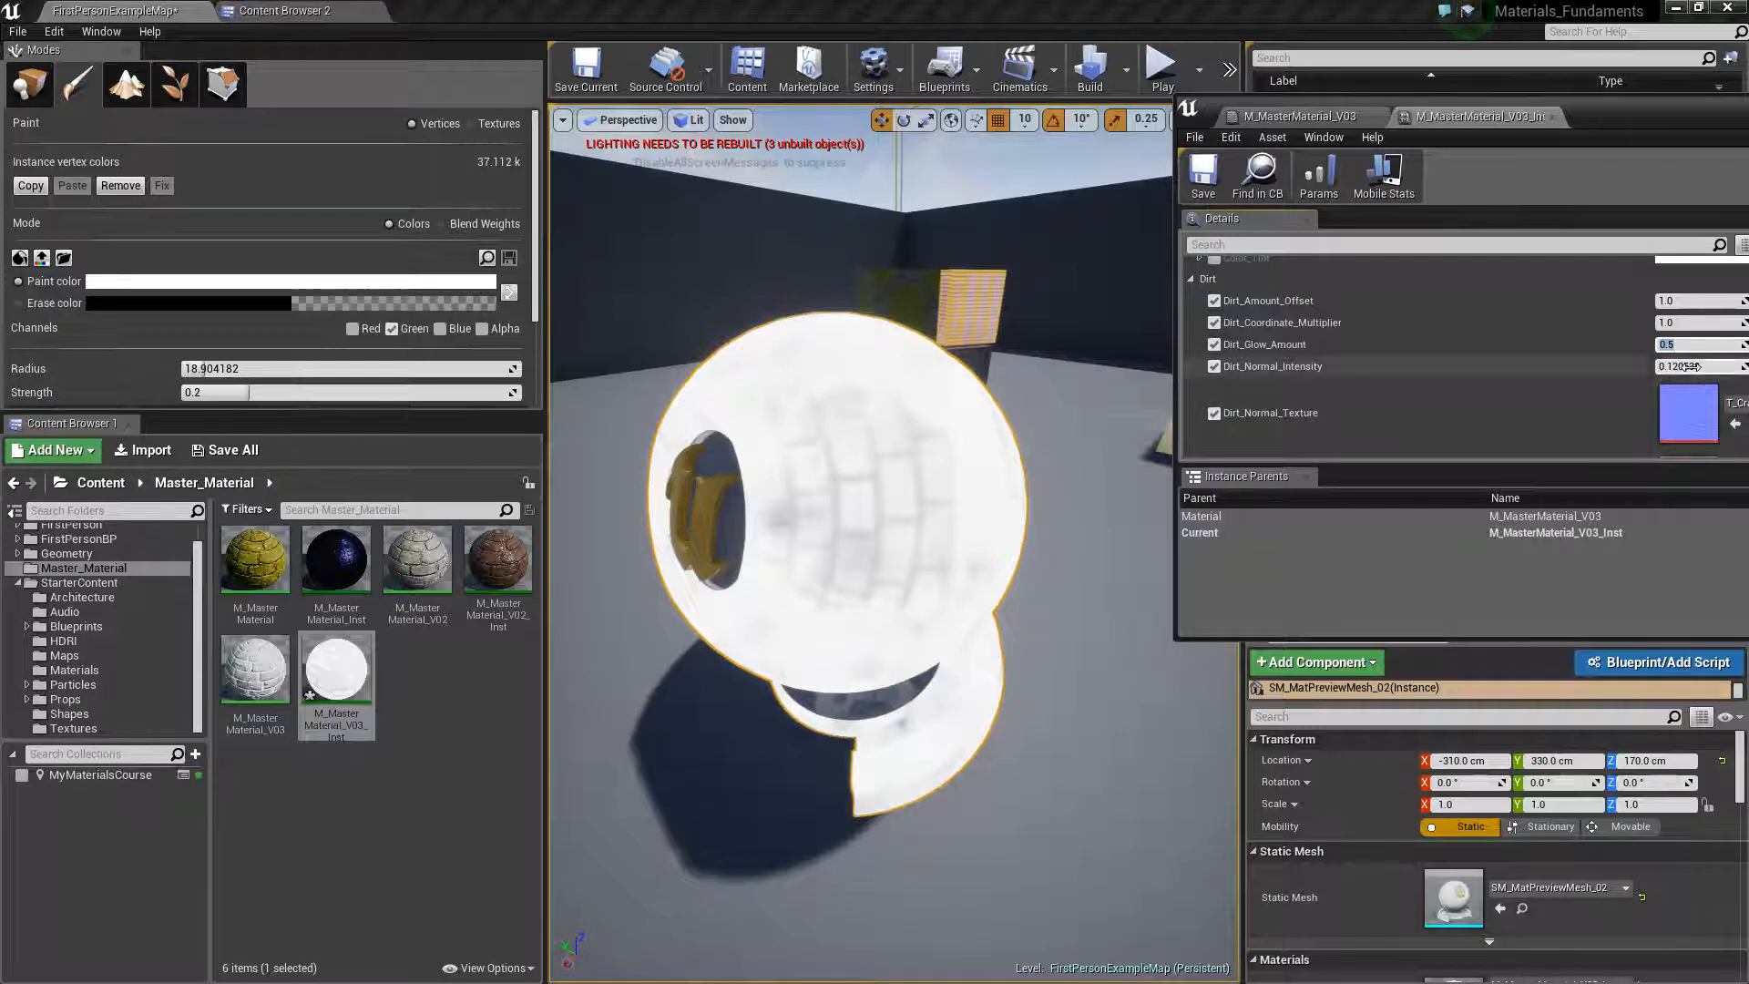
key("Return")
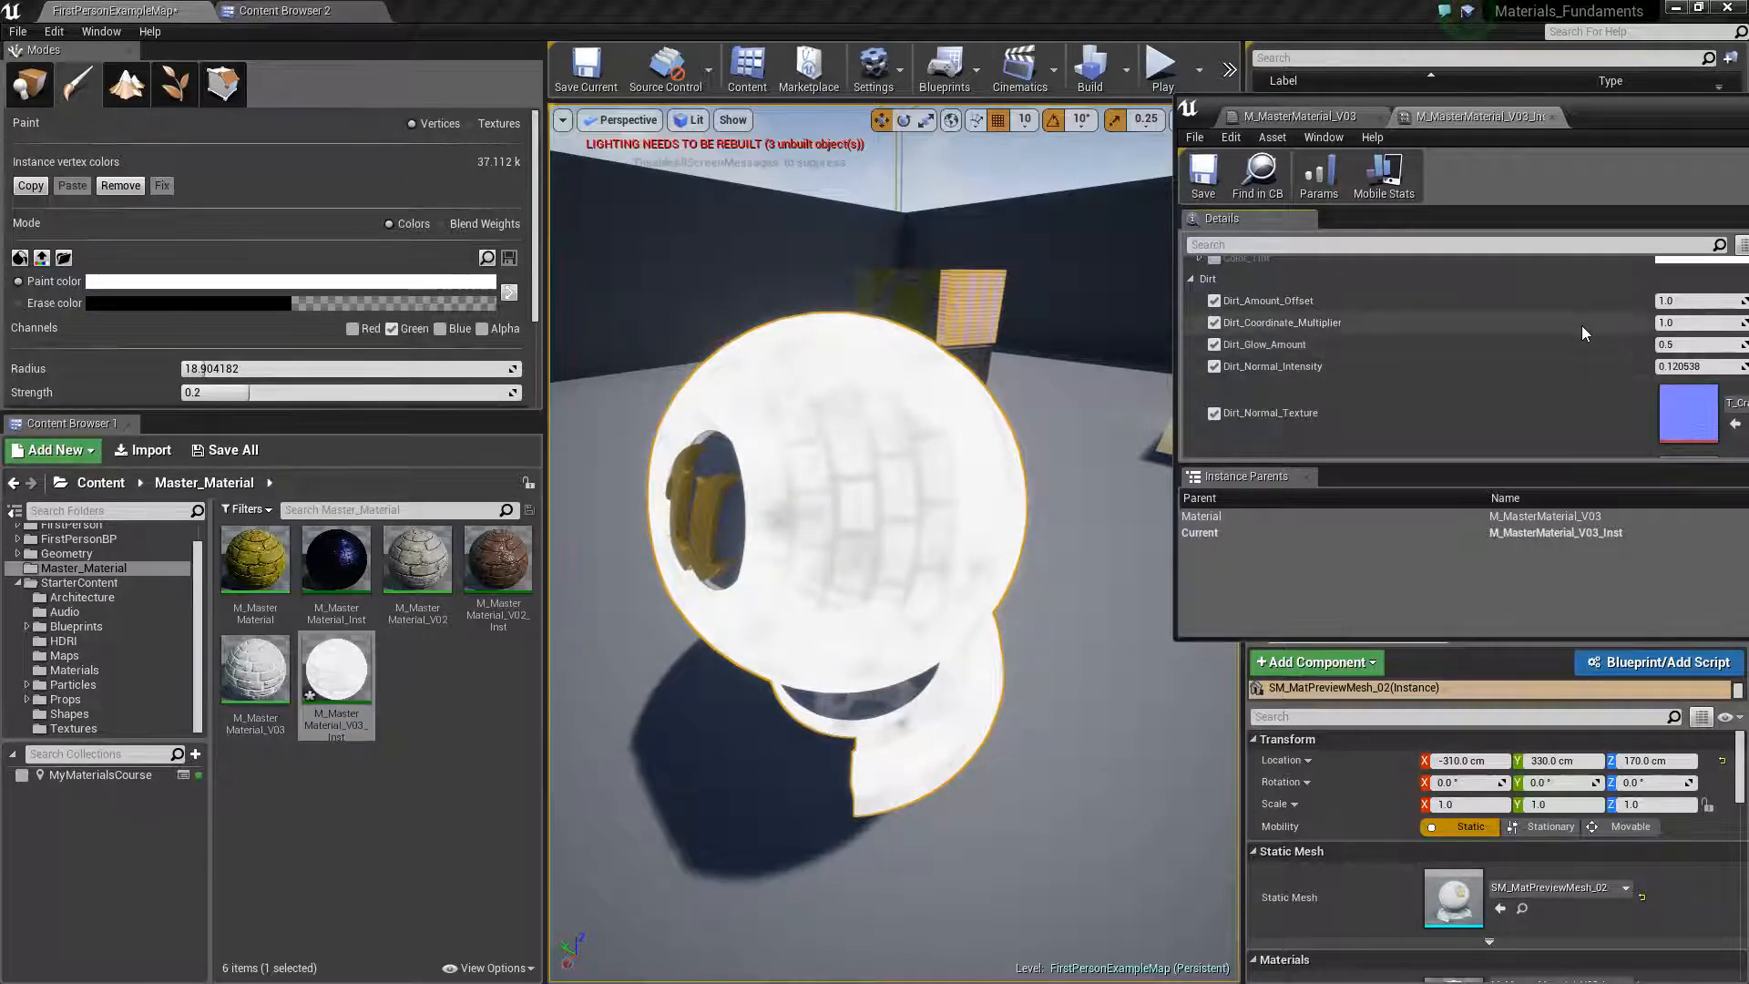
Push Dirt_Glow_Amount up to about 148.36 and bring it back down to 1.0
mouse_move(1673, 345)
left_mouse_down()
mouse_move(1747, 344)
mouse_move(1657, 367)
left_mouse_up()
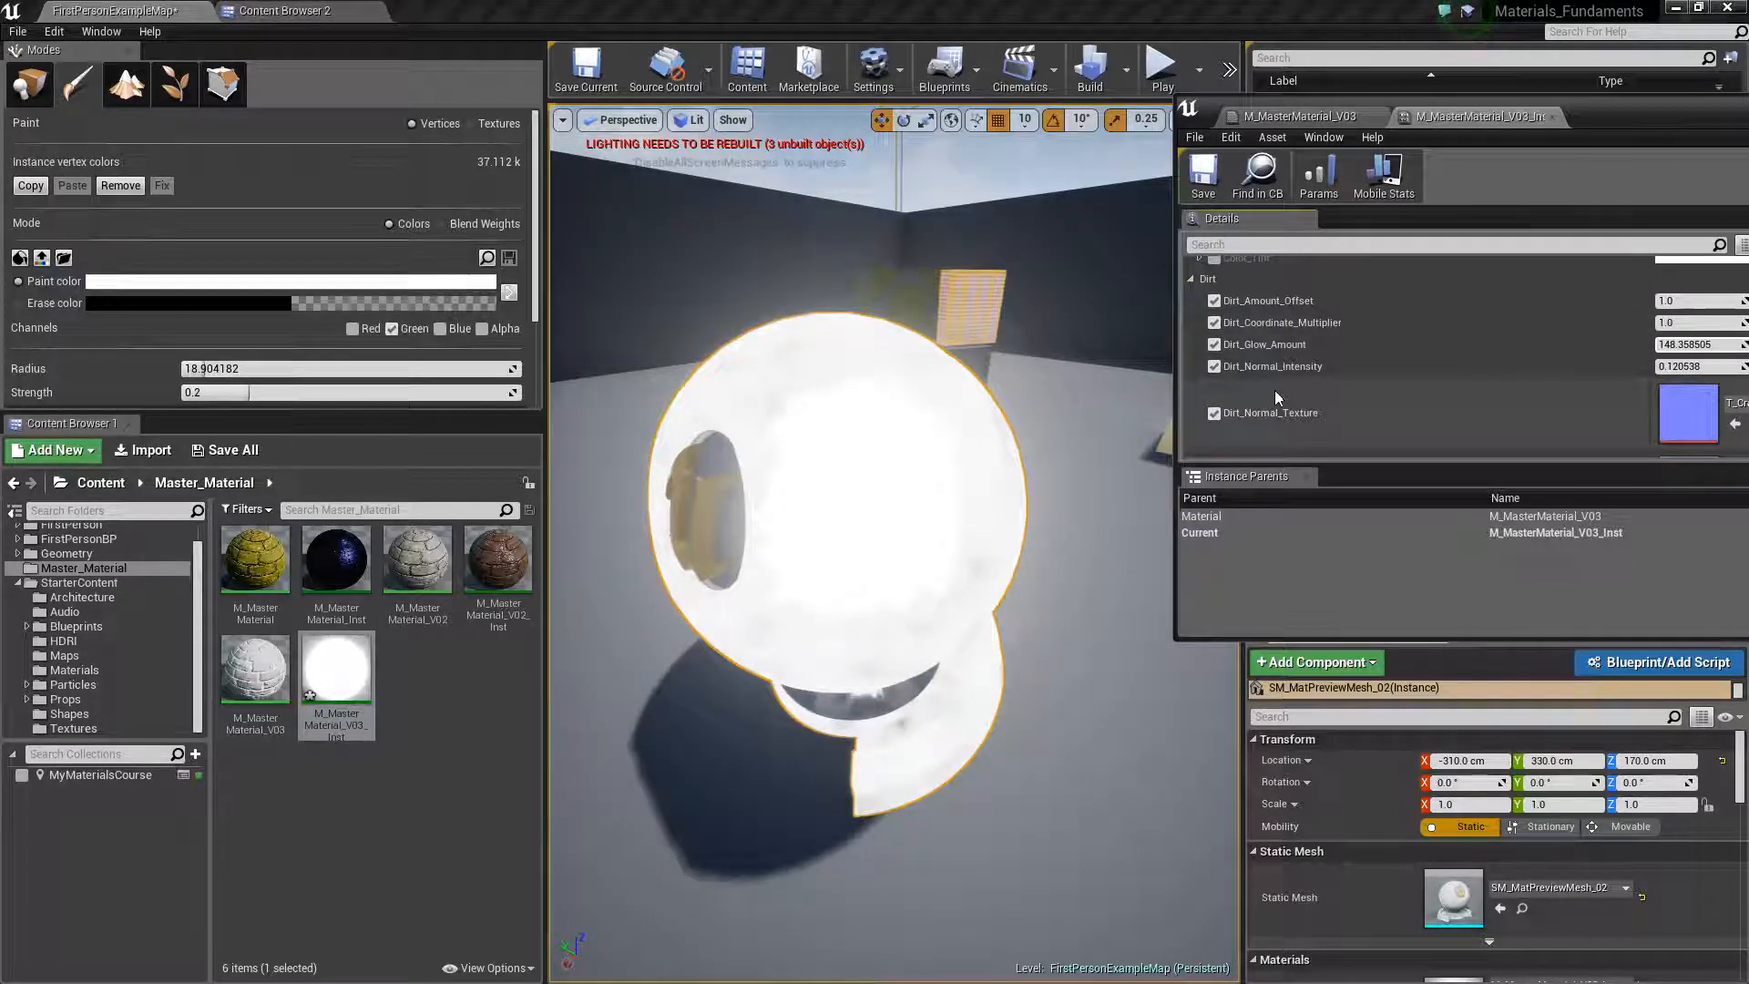
key("XF86AudioRaiseVolume")
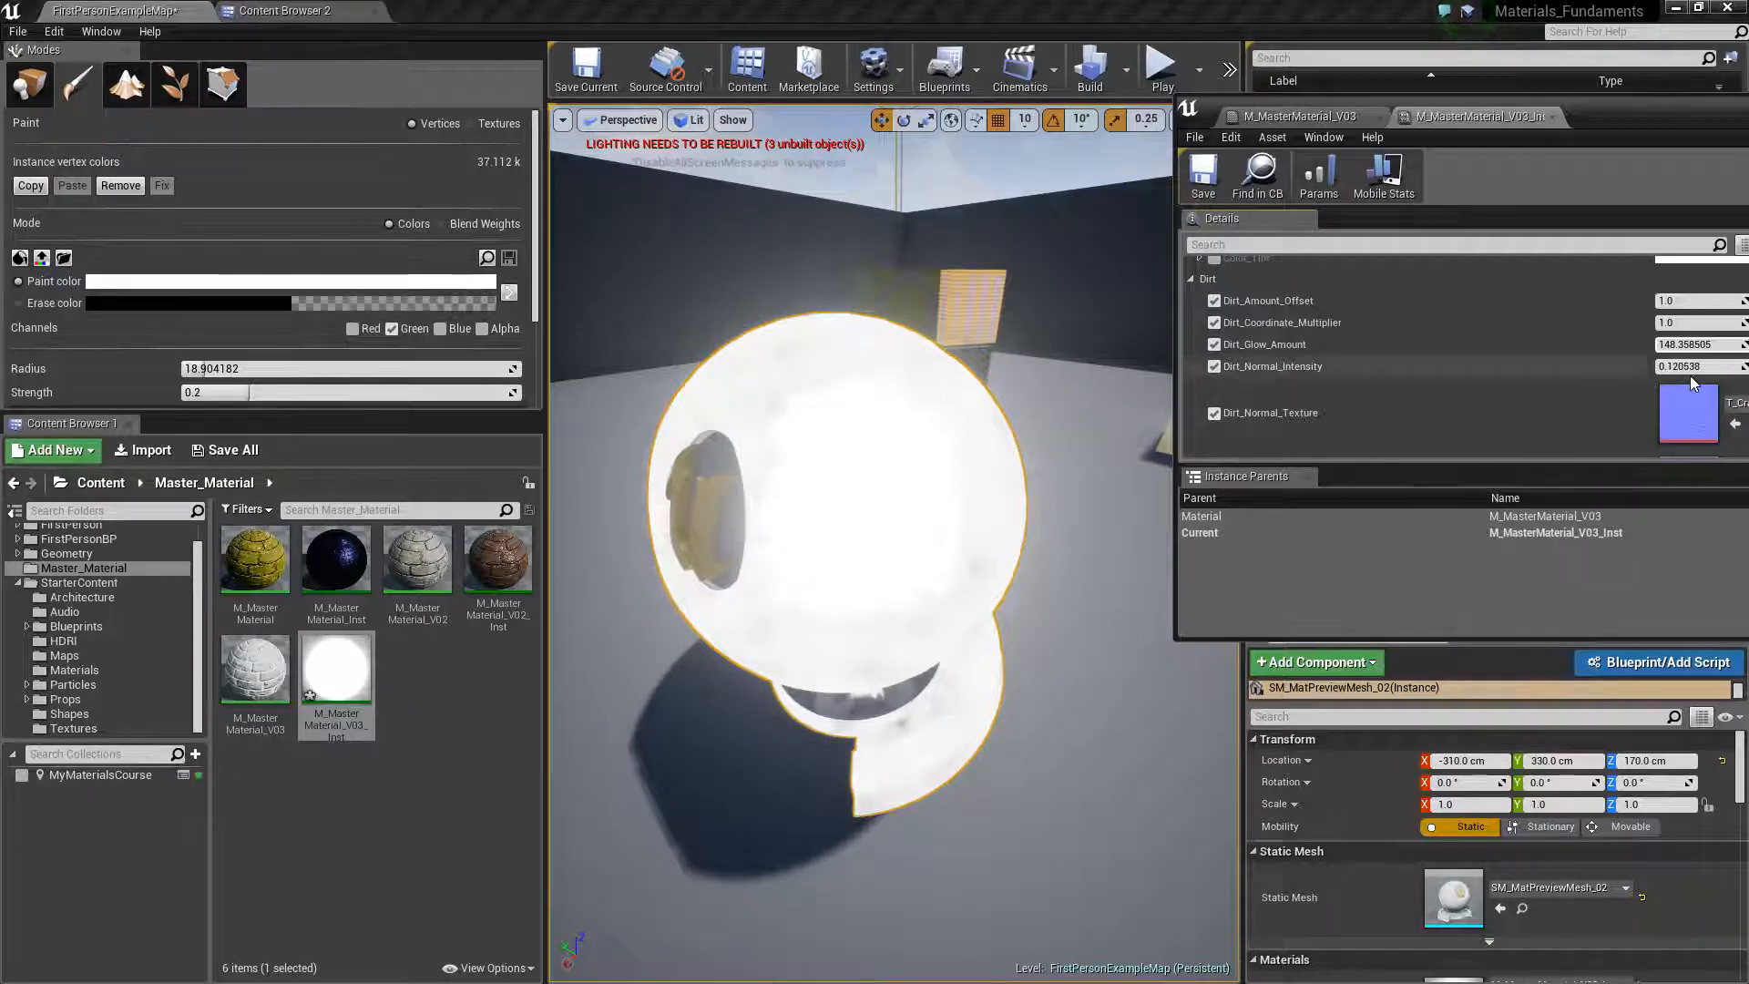
left_click(1712, 343)
type("1")
key("Return")
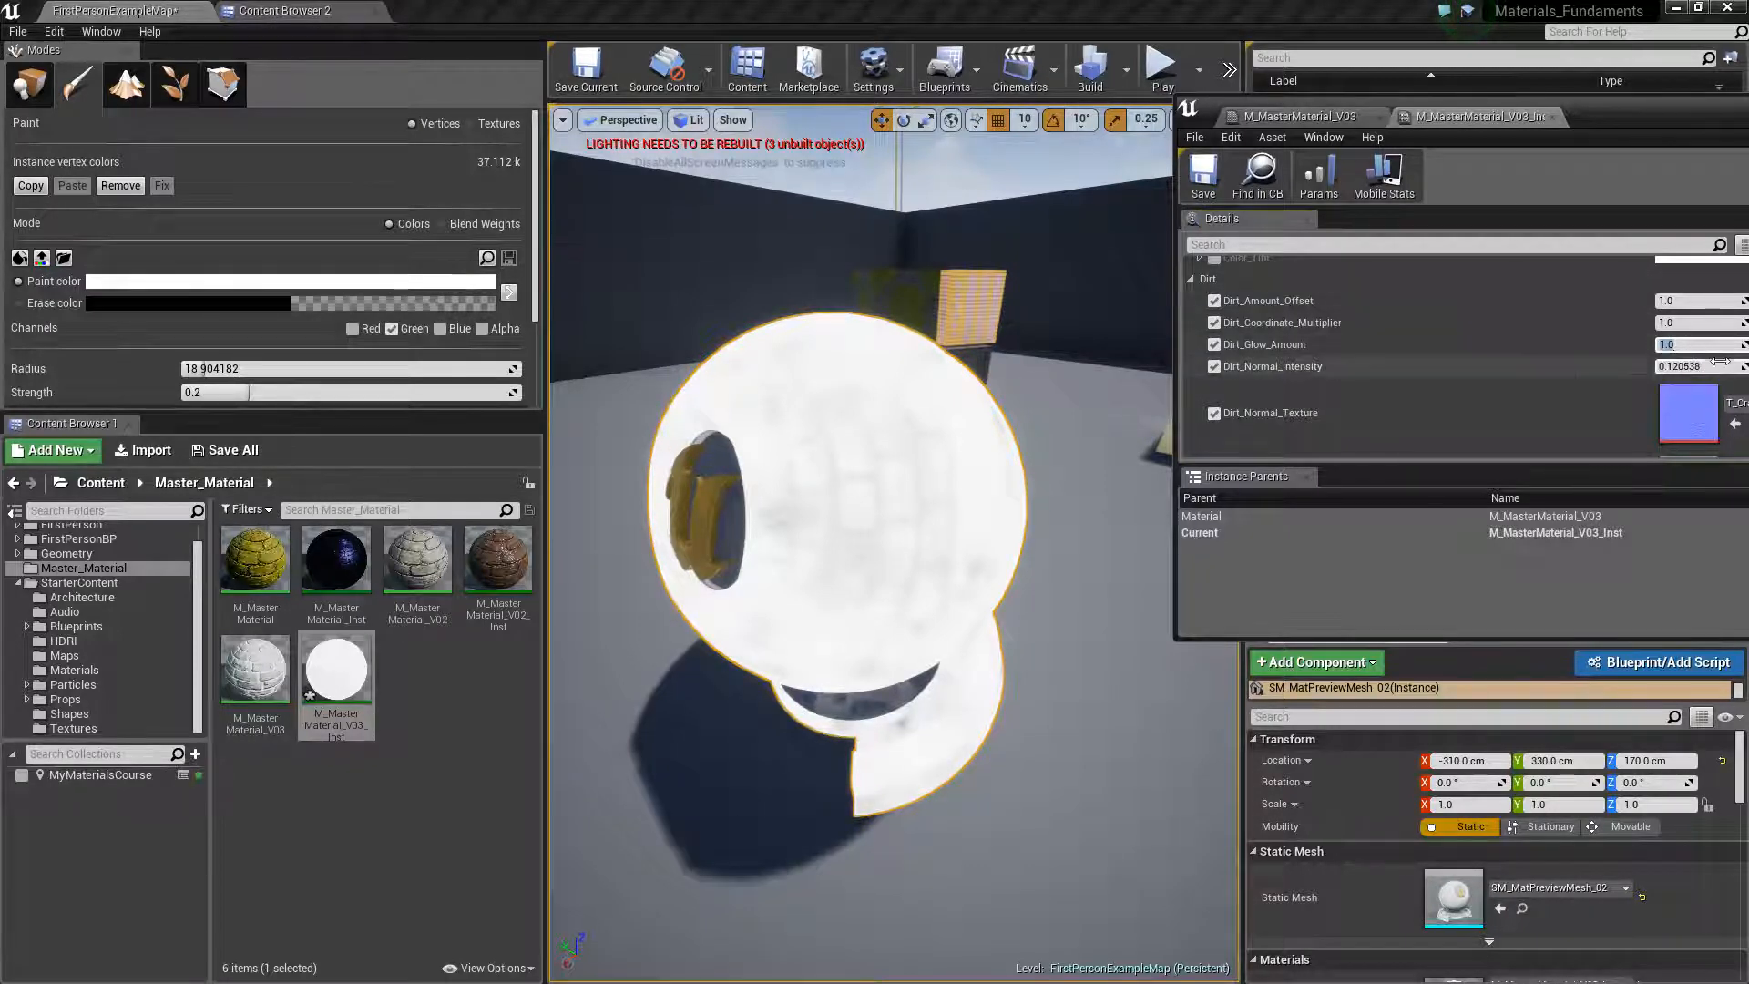
Set Glow_Power in the Emission group to 0 and look over the Dirt group parameters
scroll(1412, 370, "down", 3)
scroll(1412, 369, "down", 6)
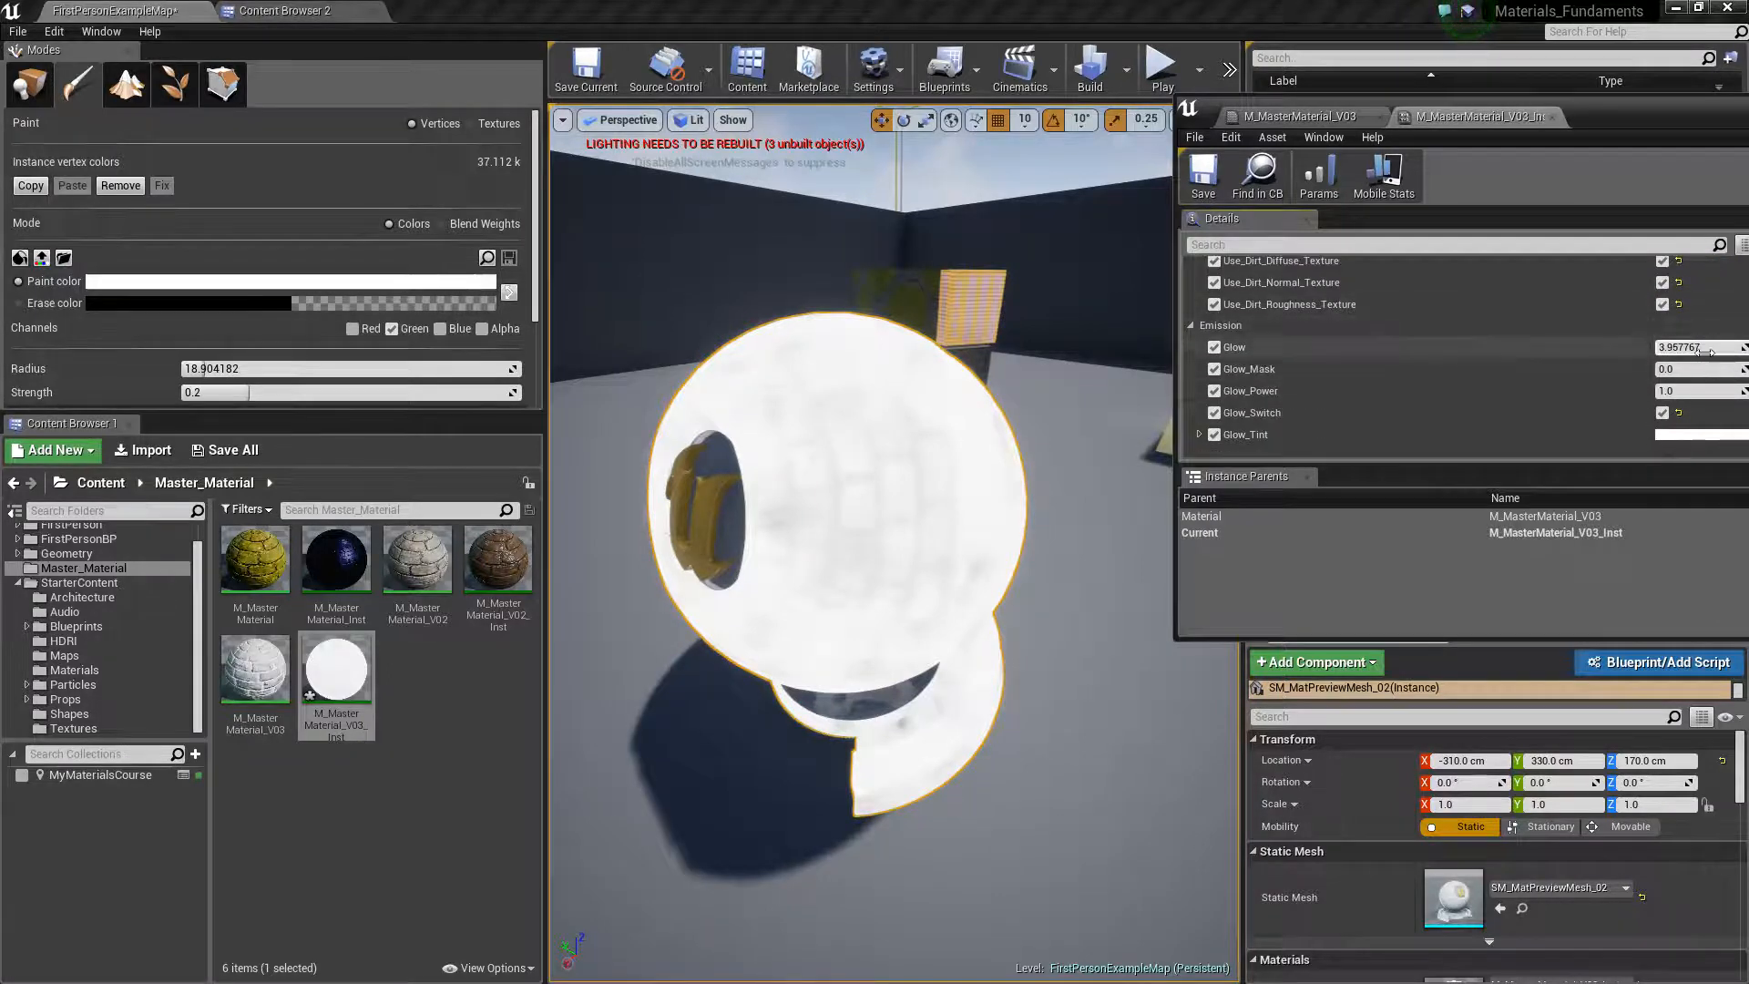
left_click(1698, 391)
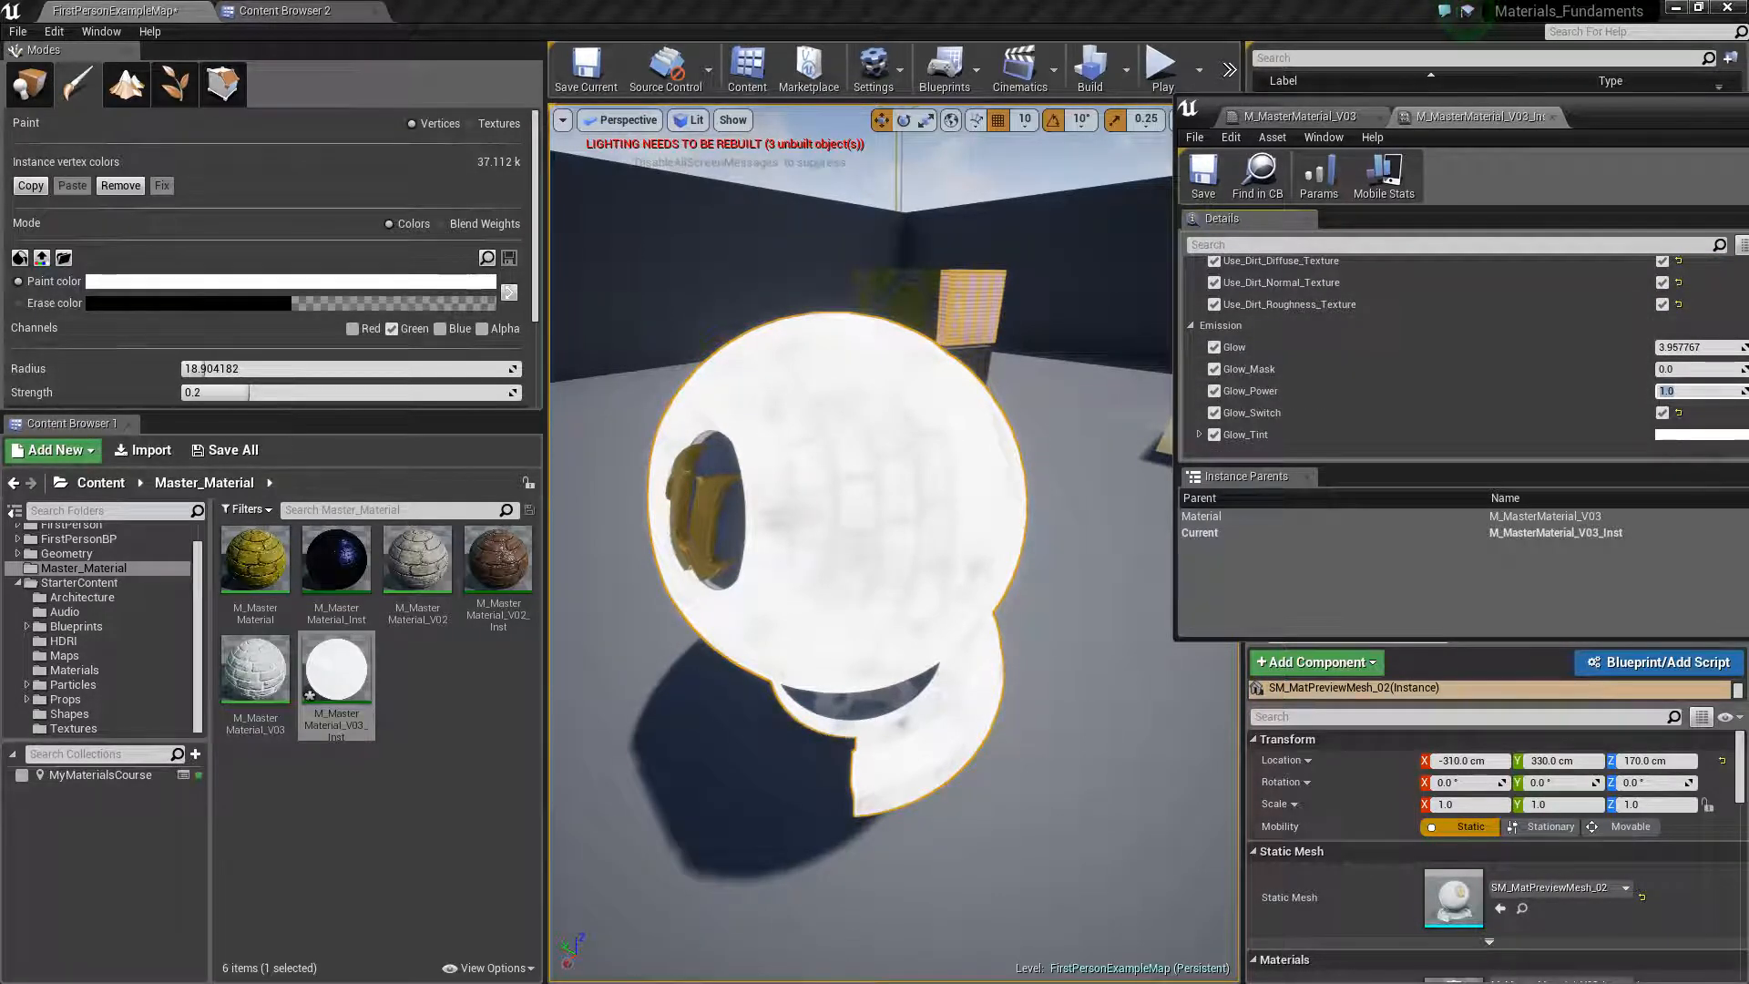
type("0")
key("Return")
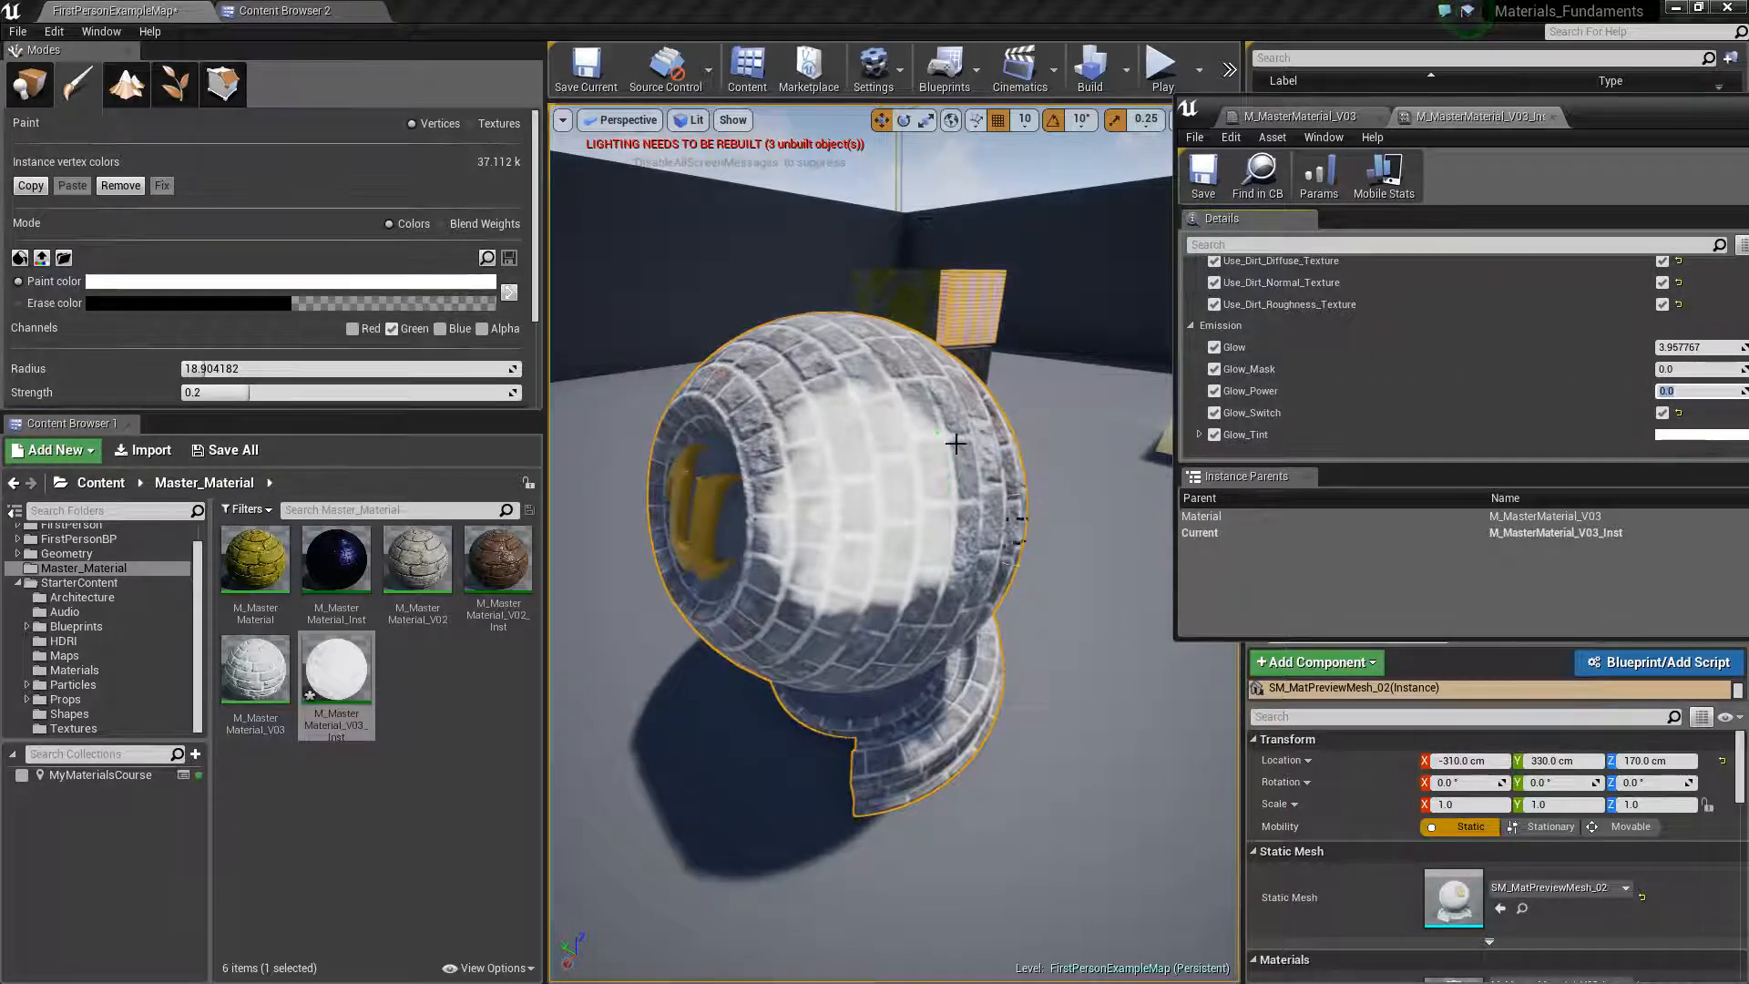
scroll(1385, 406, "down", 6)
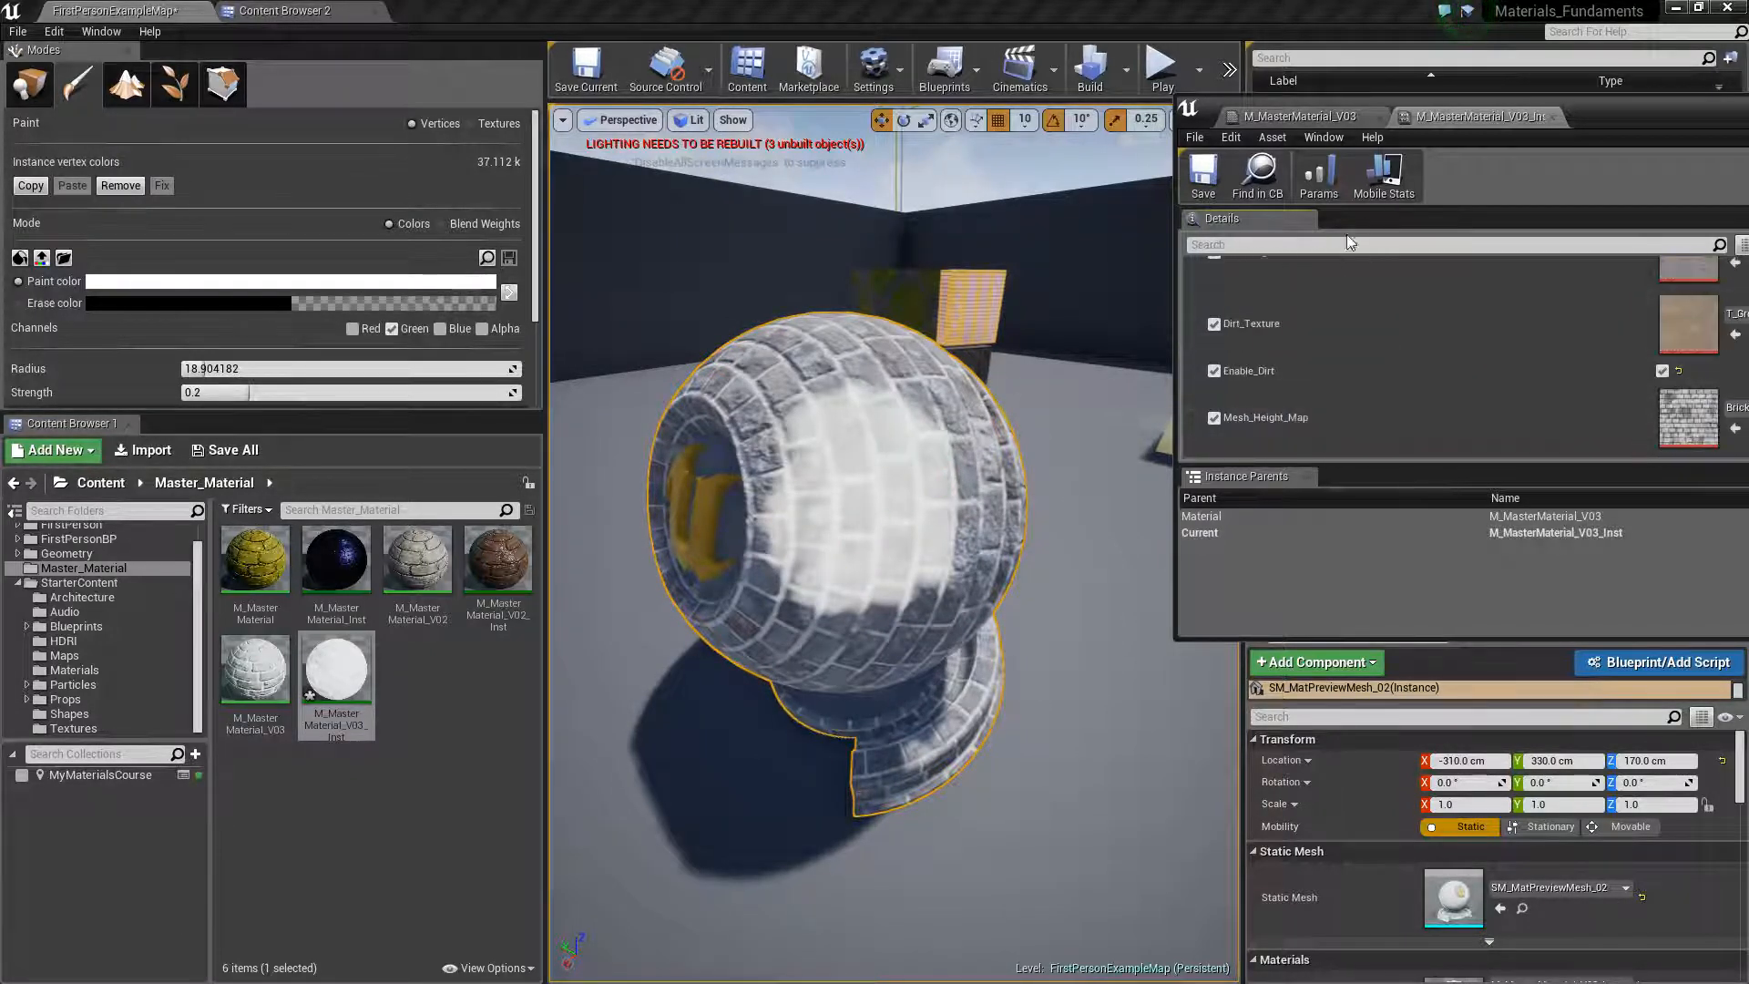
scroll(1333, 392, "up", 3)
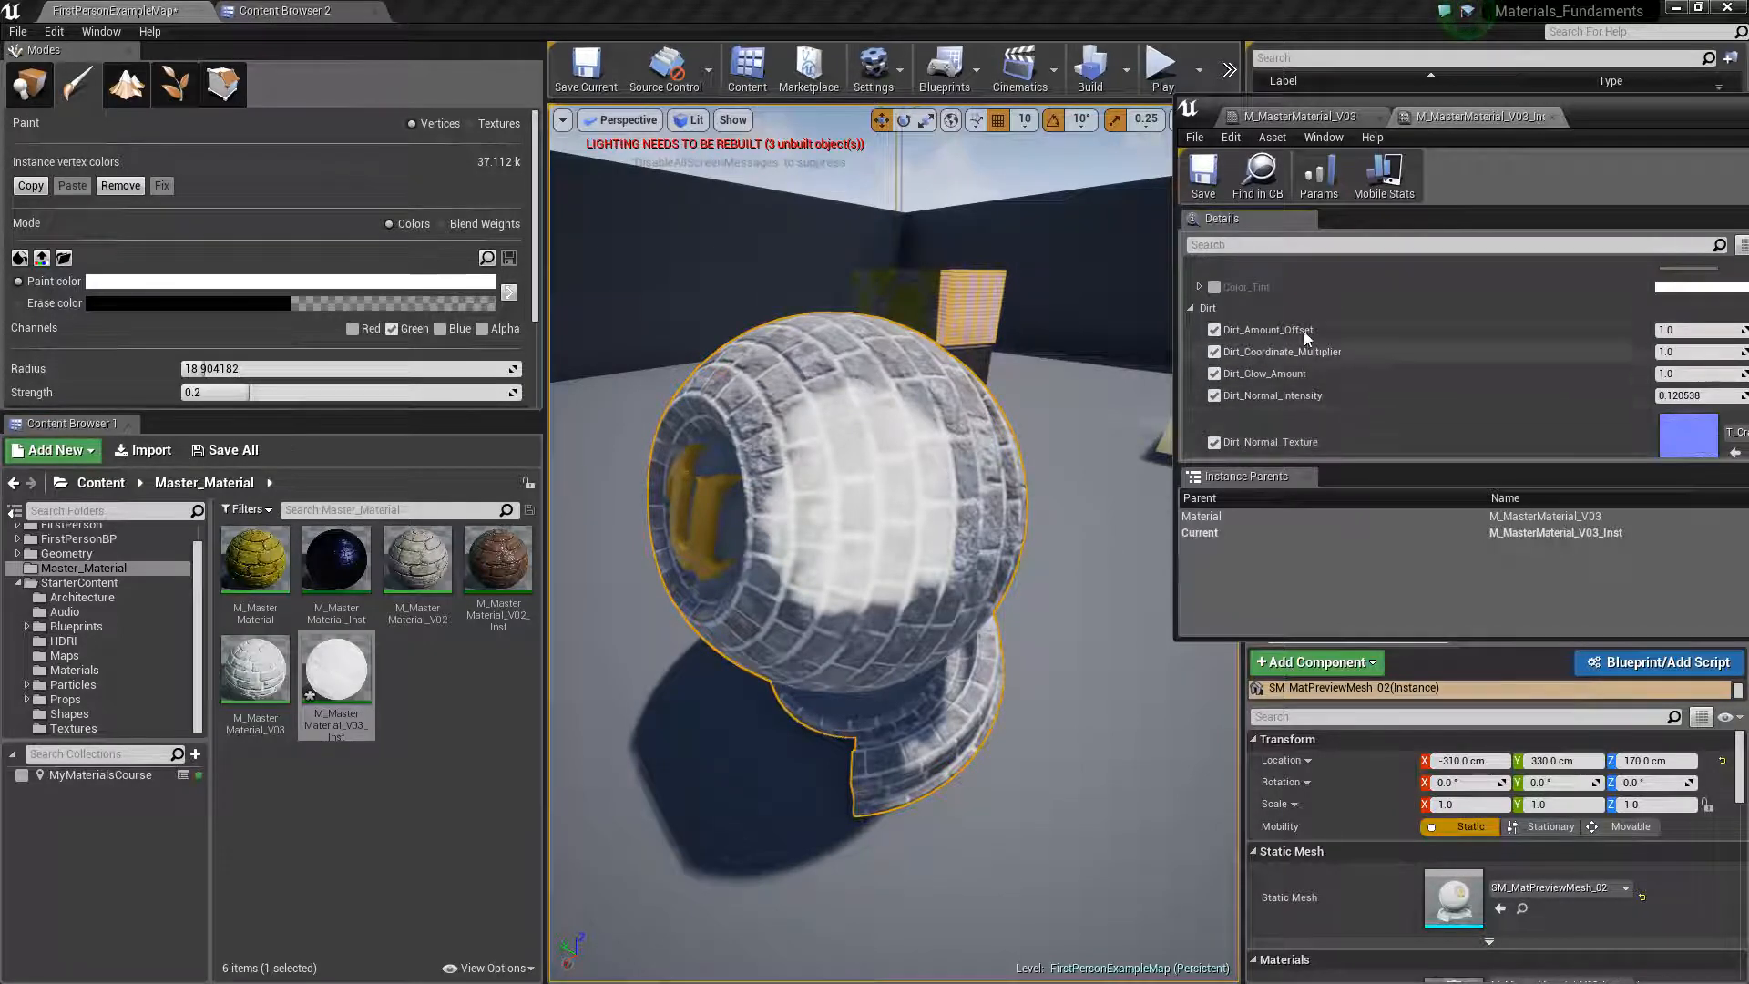
scroll(1406, 377, "down", 8)
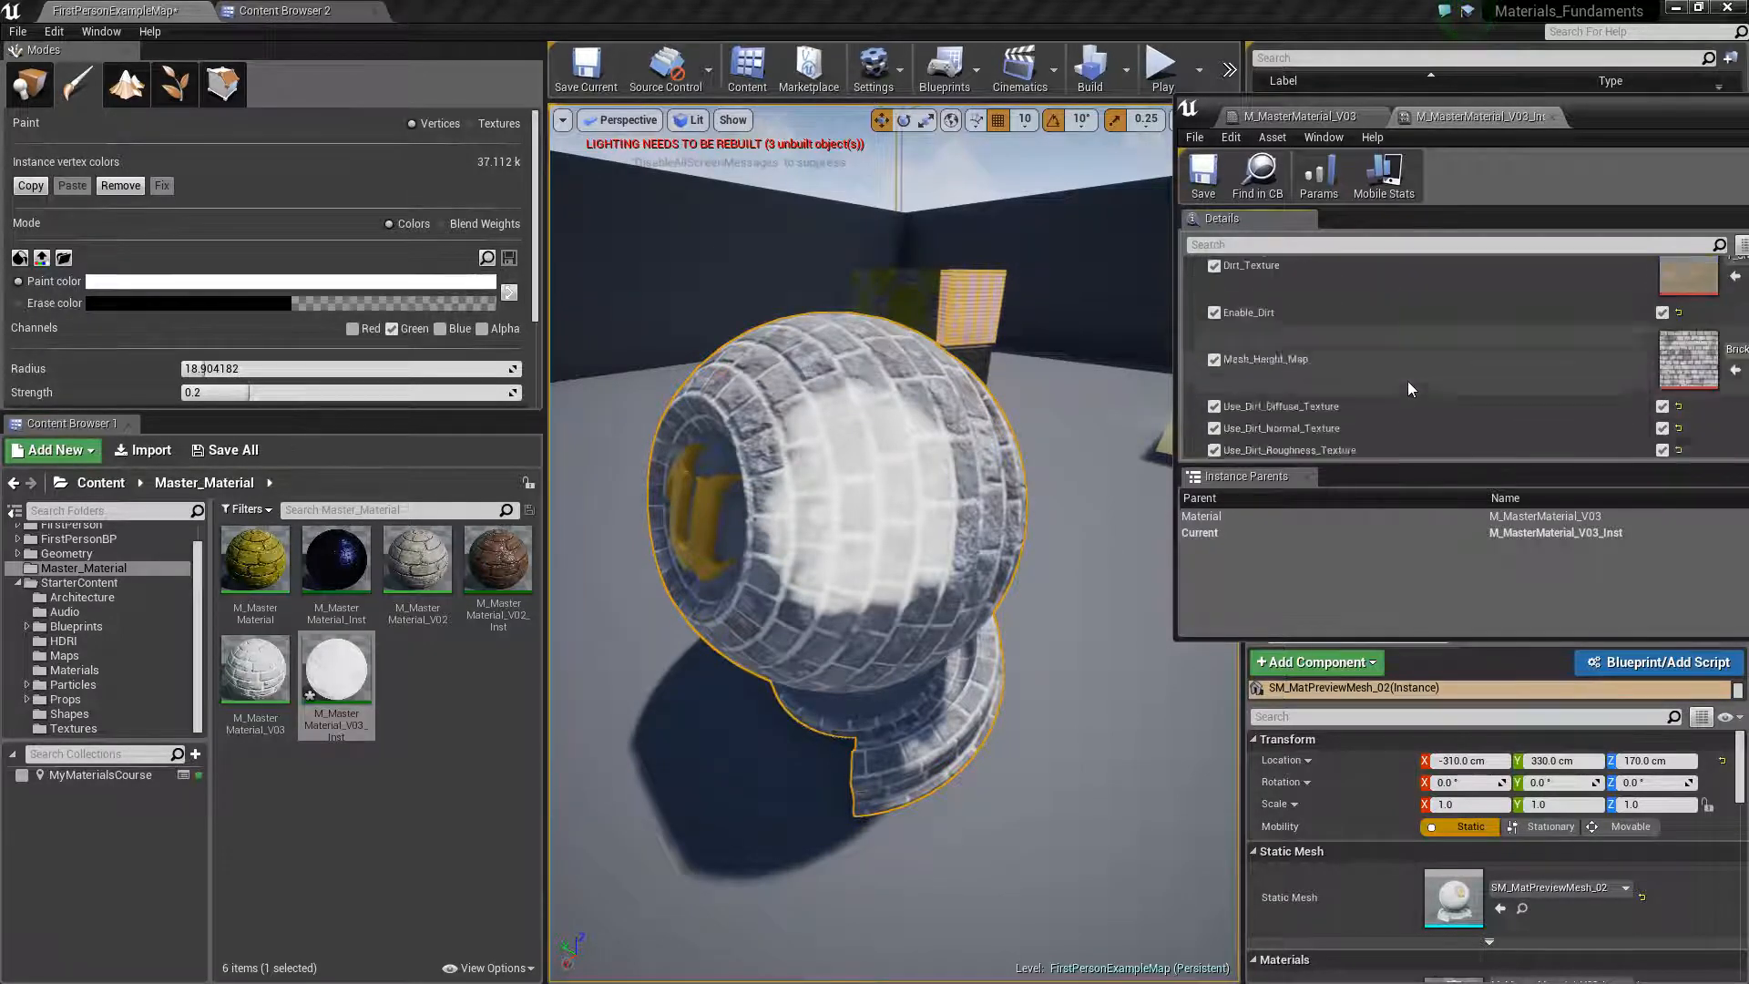
scroll(1467, 346, "down", 2)
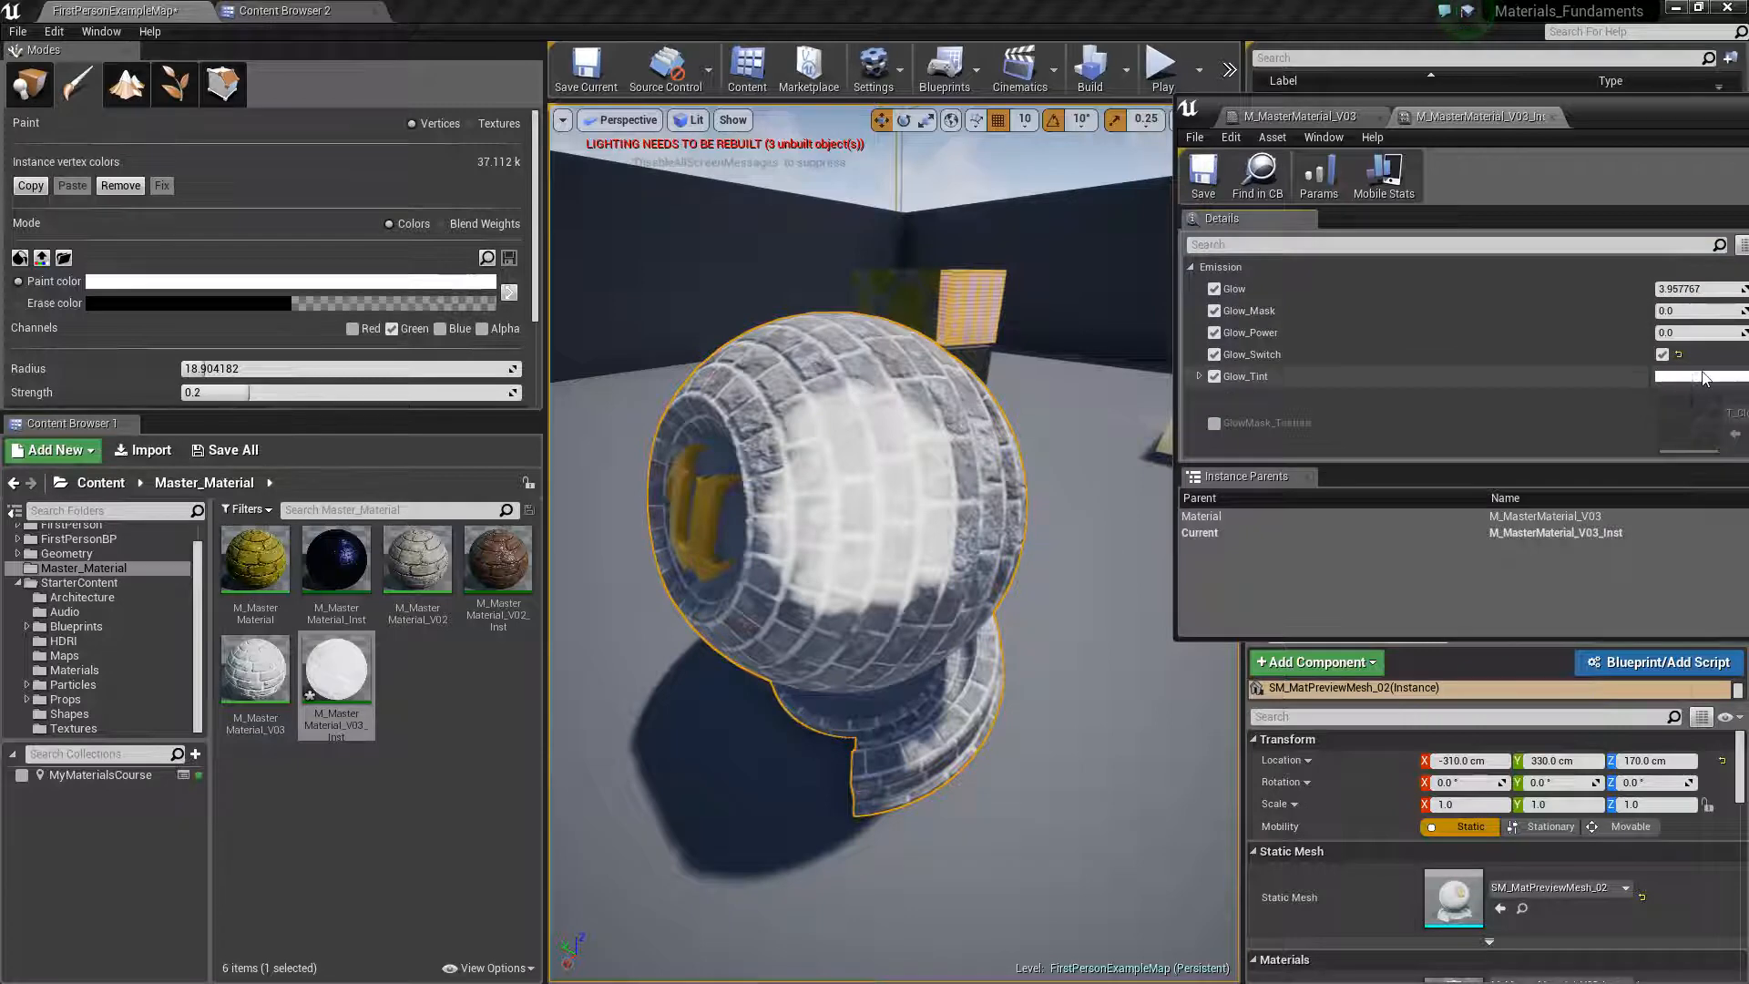
left_click(1703, 376)
mouse_move(1397, 544)
left_mouse_down()
mouse_move(1417, 496)
mouse_move(1359, 494)
mouse_move(1361, 526)
mouse_move(1425, 500)
mouse_move(1418, 538)
left_mouse_up()
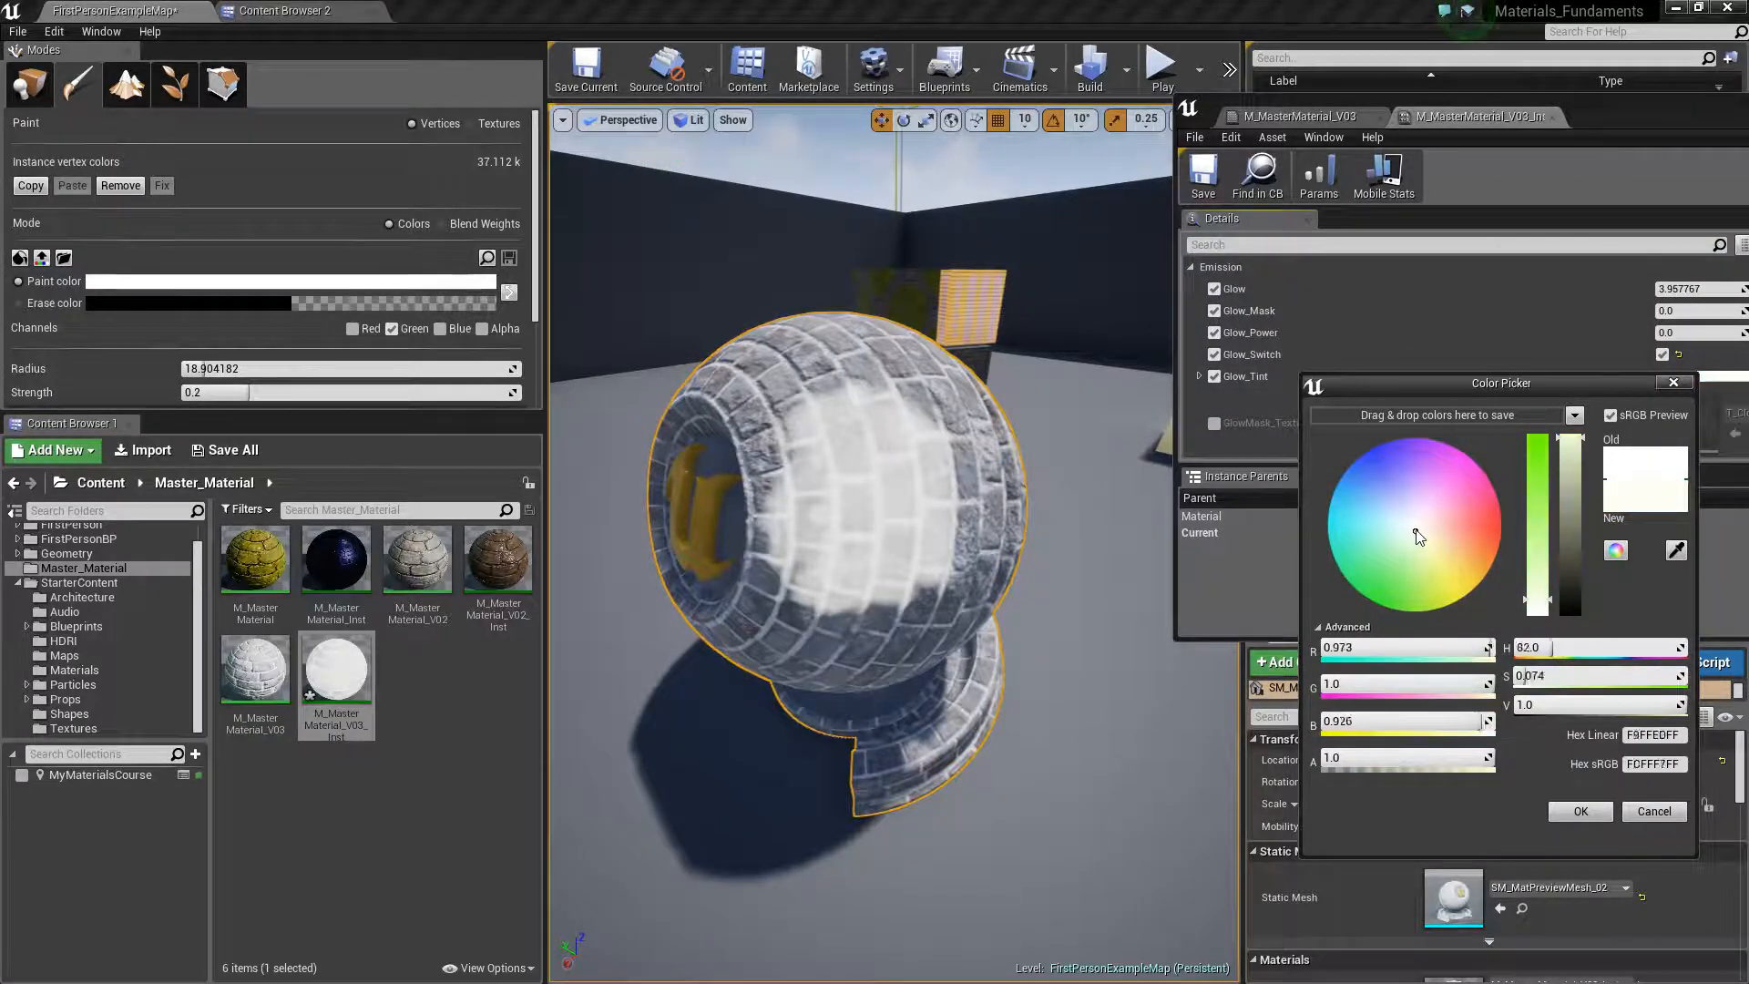
left_click(1654, 811)
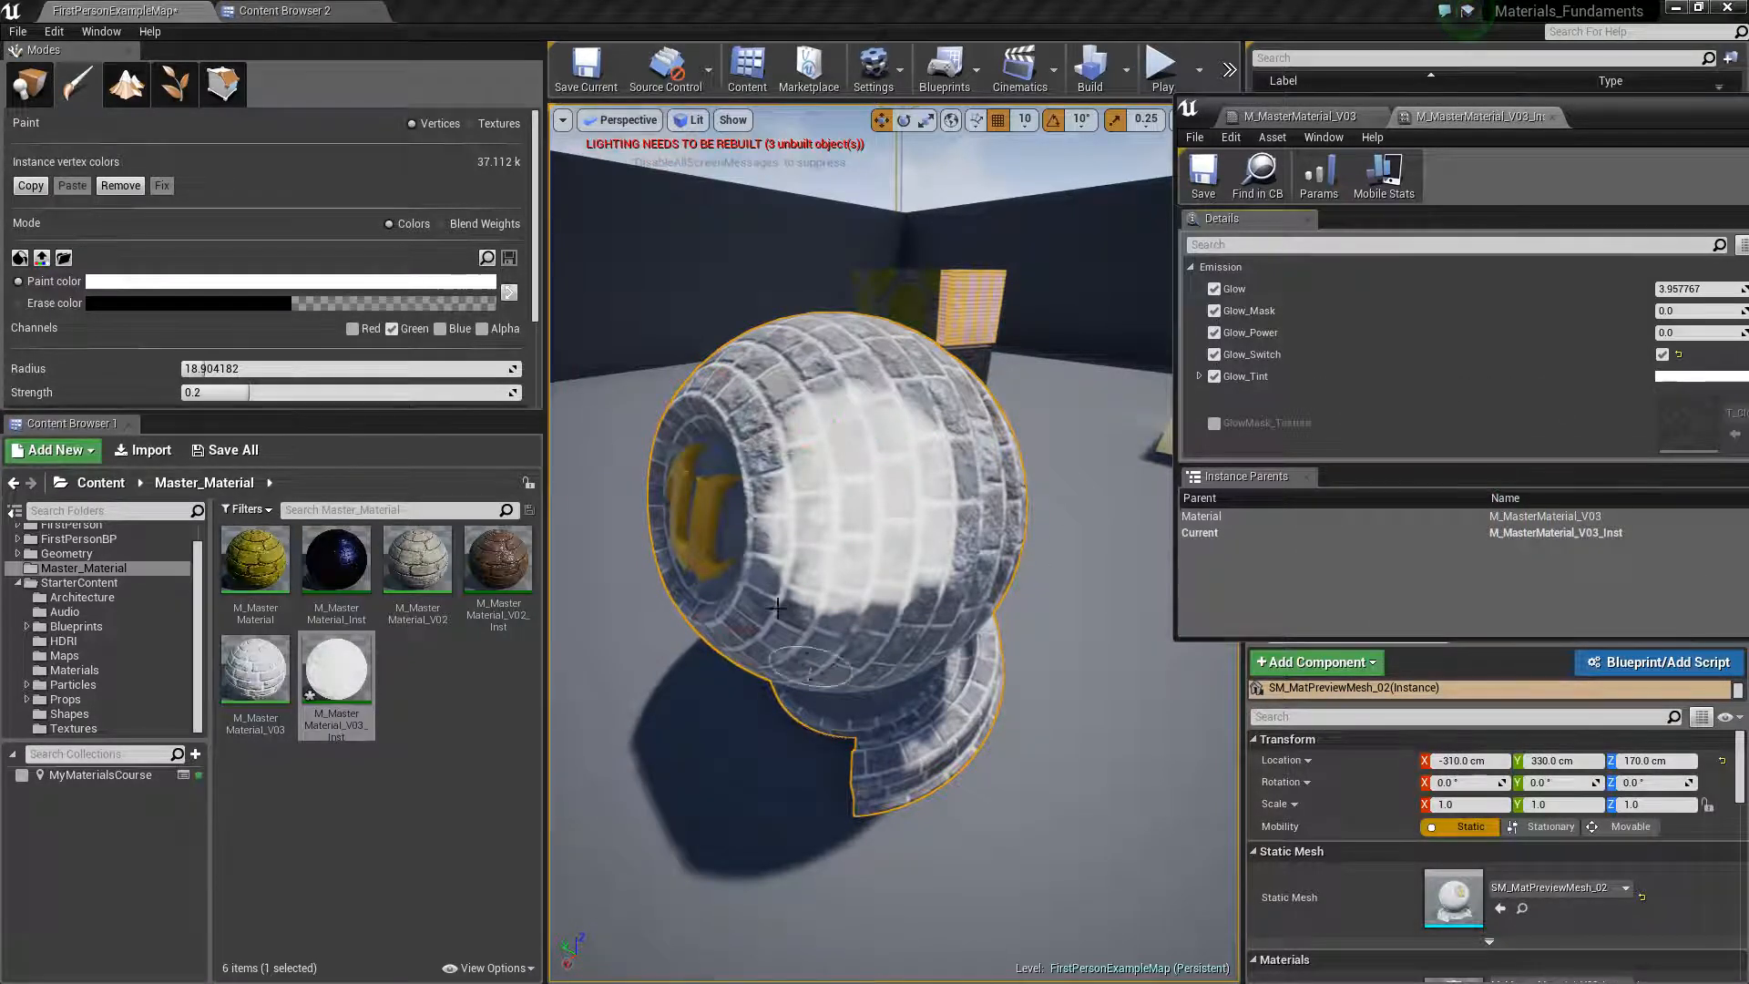
Examine the painted dirt patch on the preview sphere from close up, from a distance and from different angles
scroll(839, 480, "up", 1)
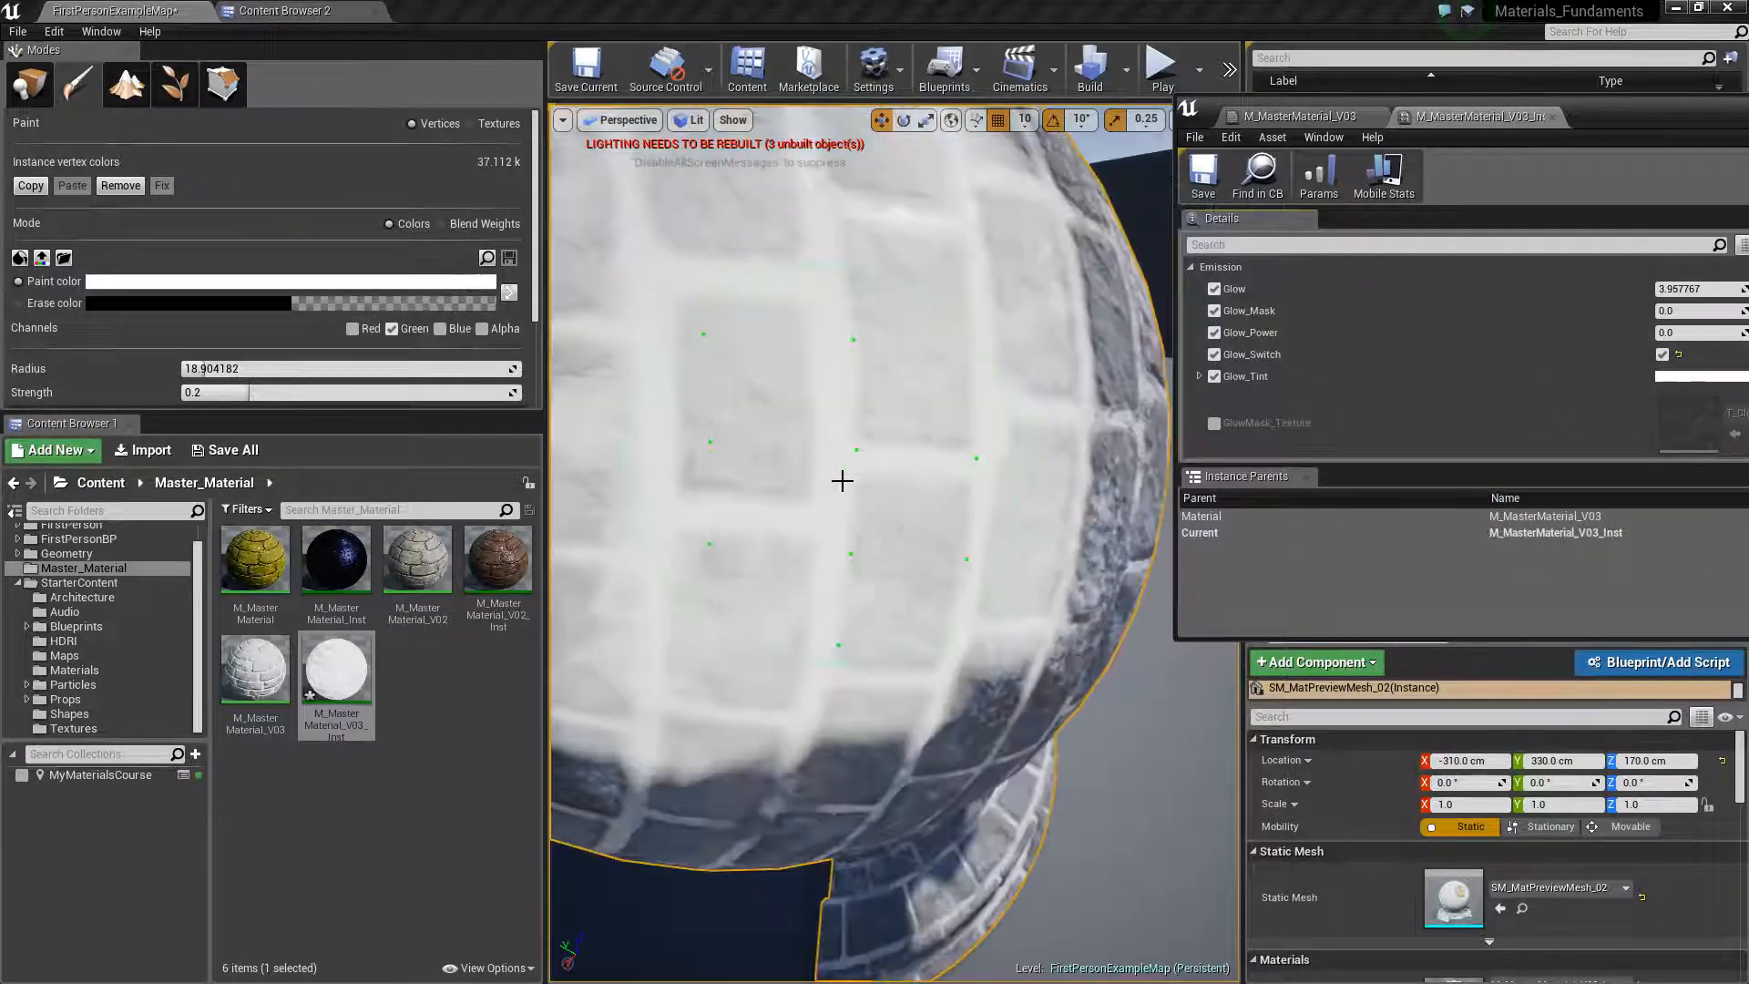
scroll(847, 480, "down", 1)
scroll(850, 480, "up", 1)
right_click_drag(851, 480, 815, 396)
scroll(861, 481, "down", 1)
scroll(862, 483, "up", 1)
right_click_drag(861, 483, 890, 496)
scroll(902, 469, "down", 3)
scroll(916, 440, "up", 4)
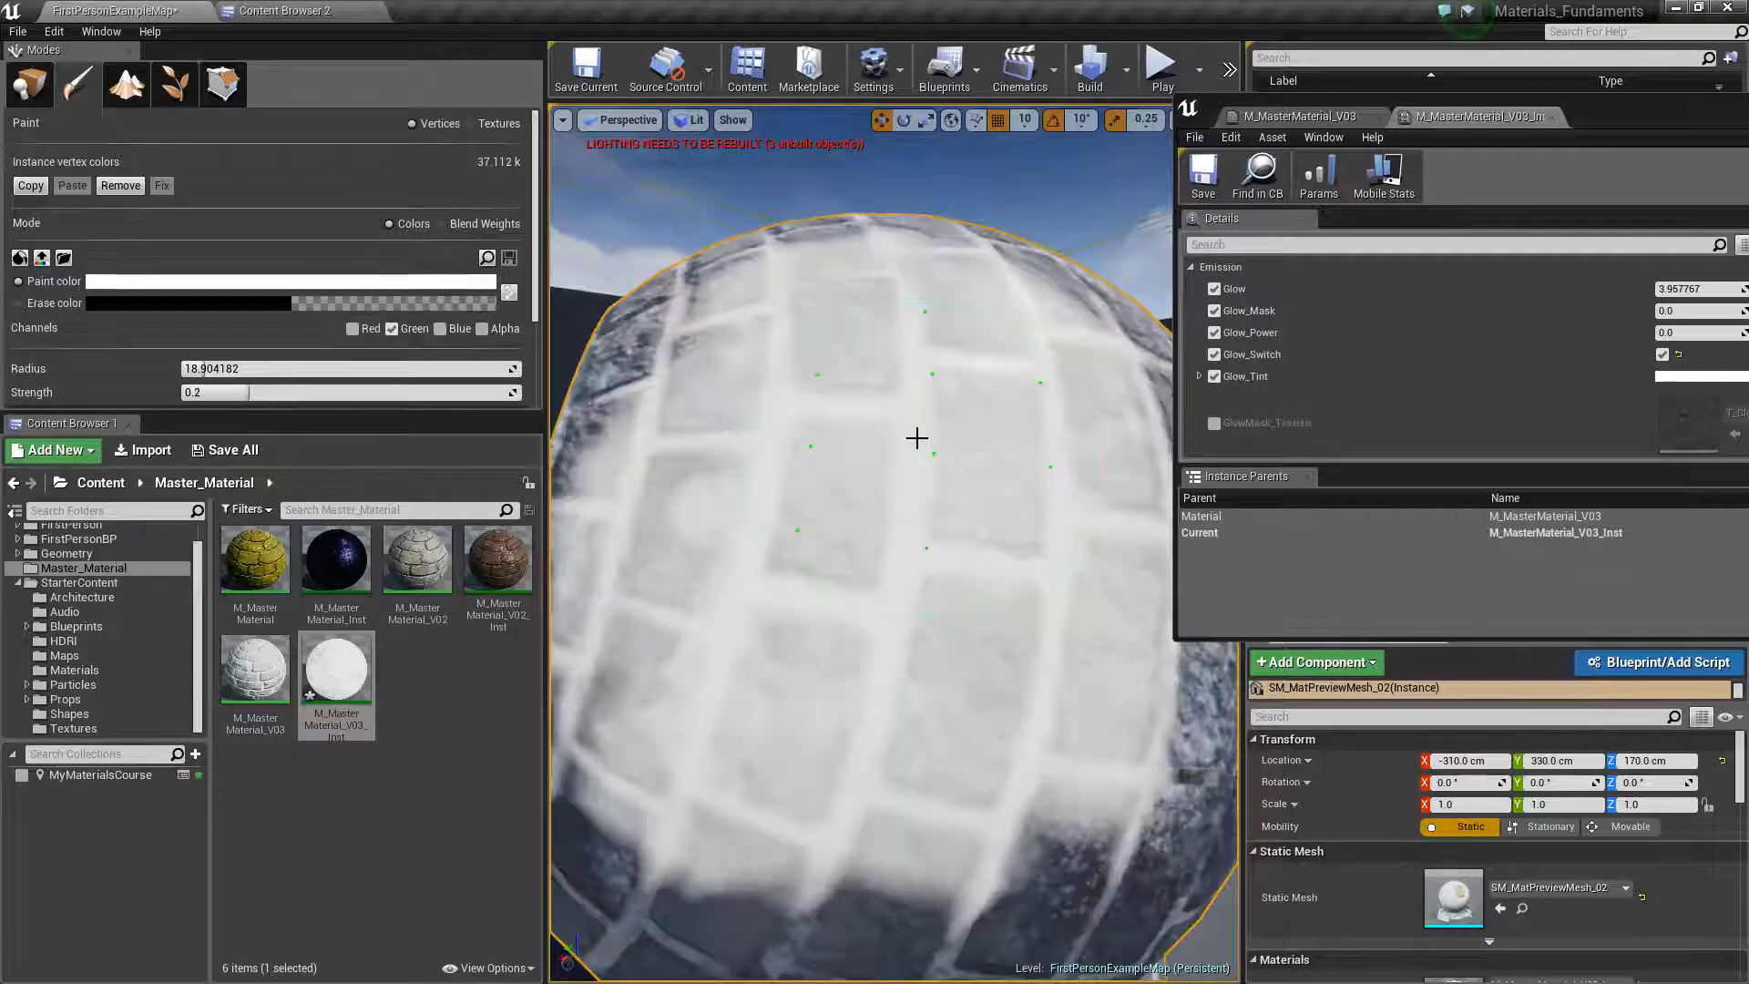
scroll(895, 465, "down", 4)
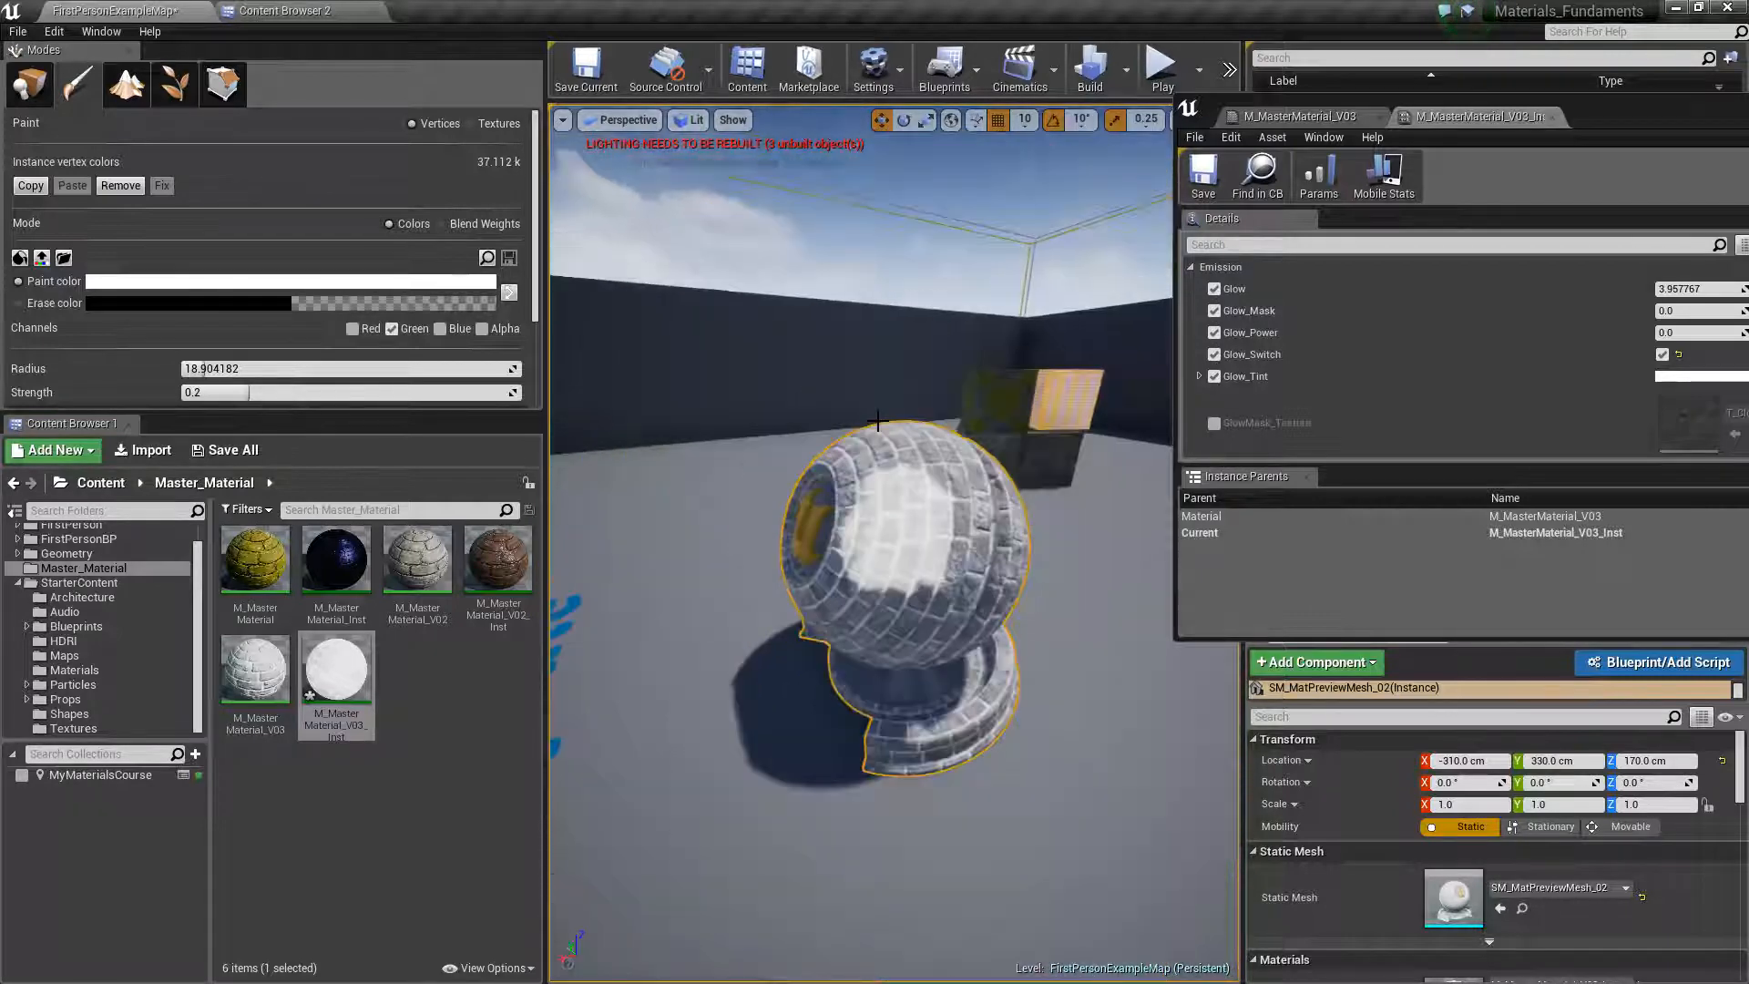
scroll(896, 465, "up", 1)
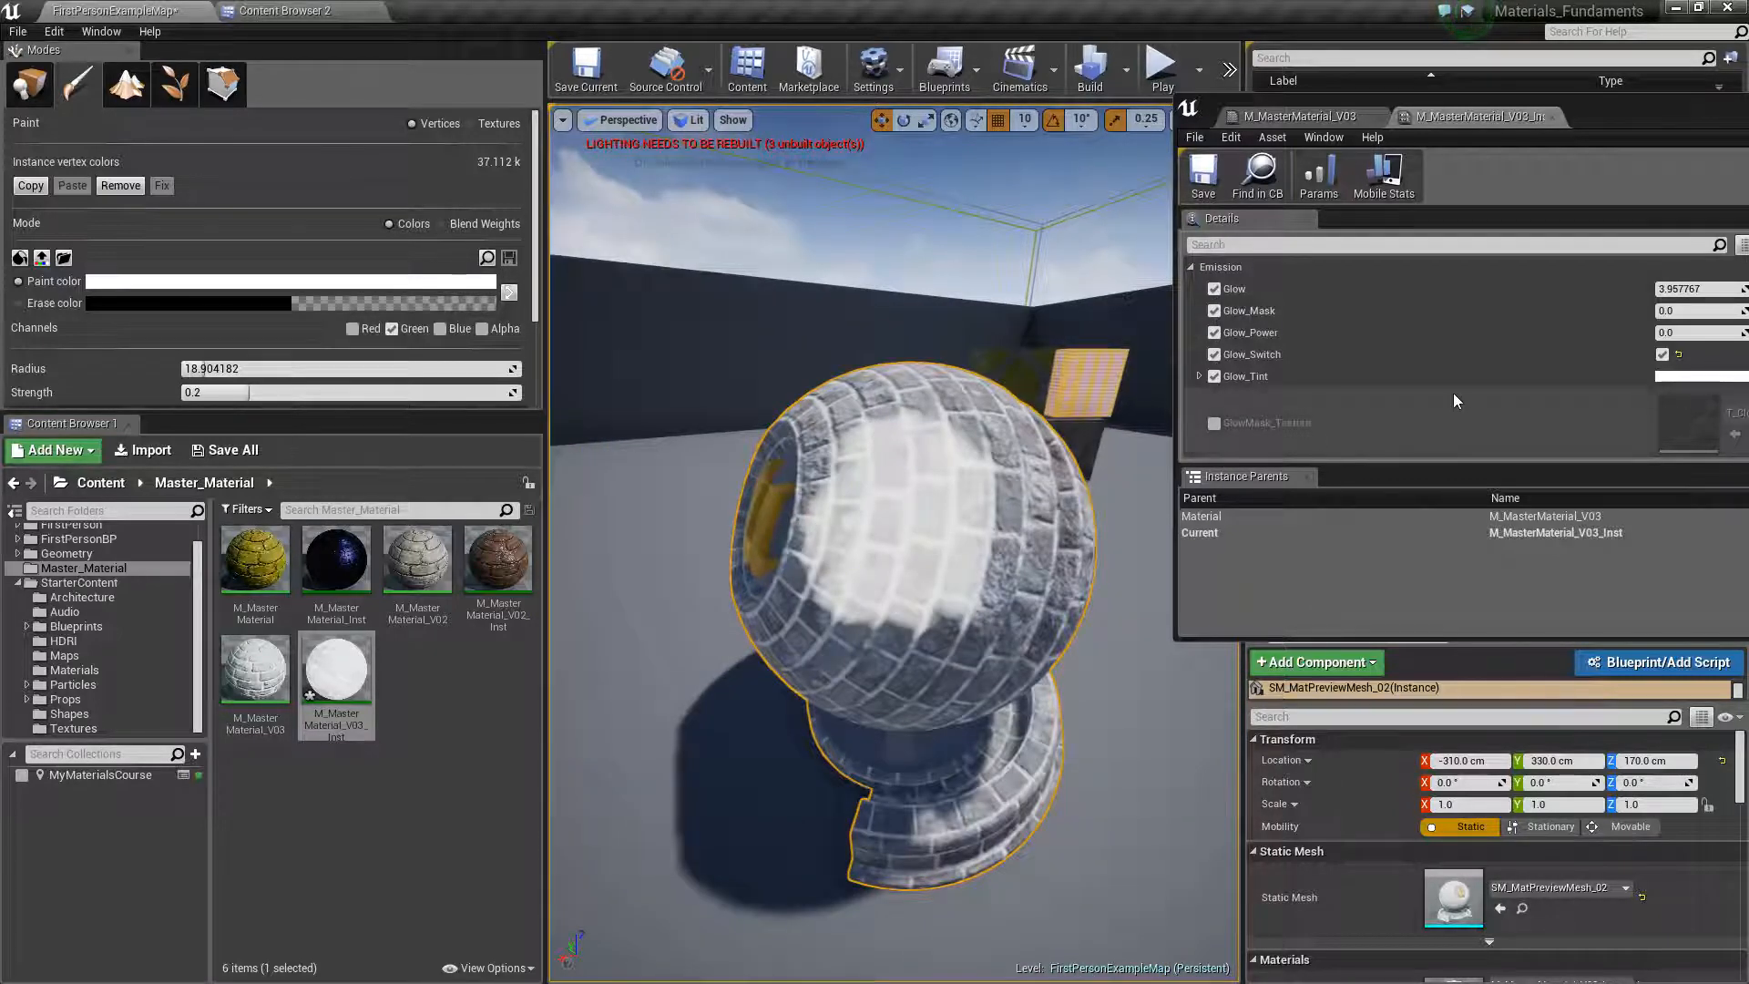
Set Dirt_Normal_Intensity in the Dirt group to 1.0 and inspect the painted patch up close
scroll(1452, 391, "down", 8)
scroll(1462, 407, "up", 3)
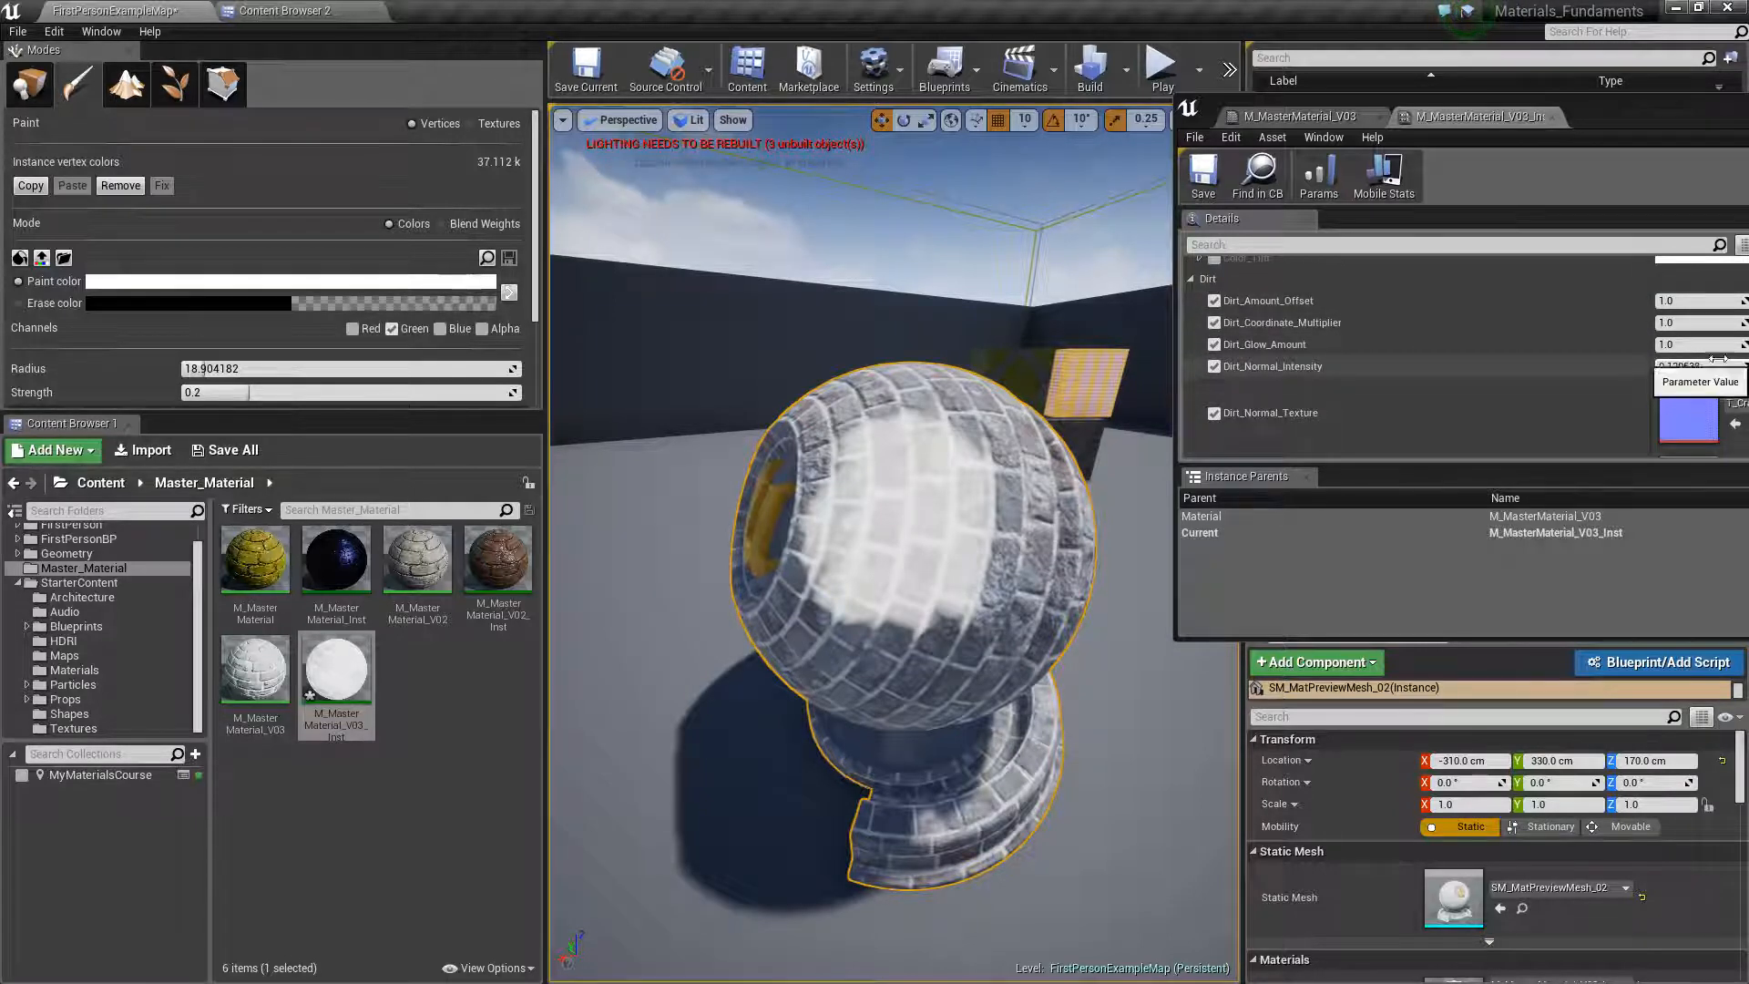
left_click(1690, 365)
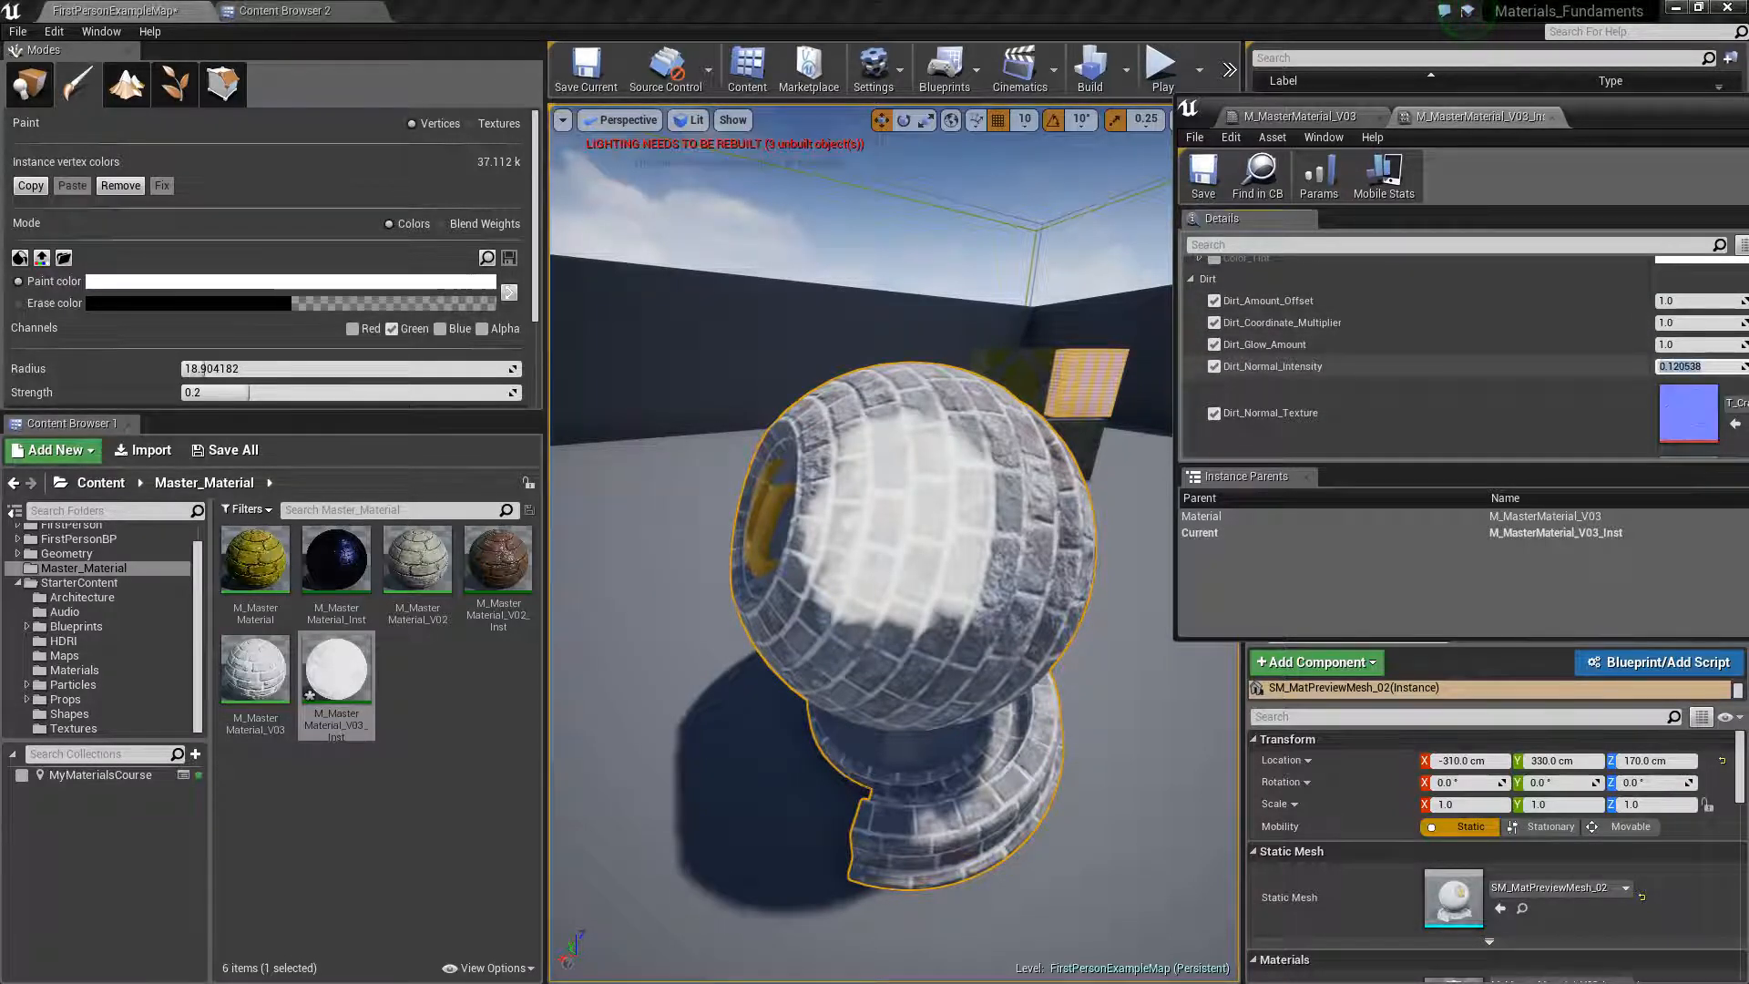
scroll(980, 531, "up", 5)
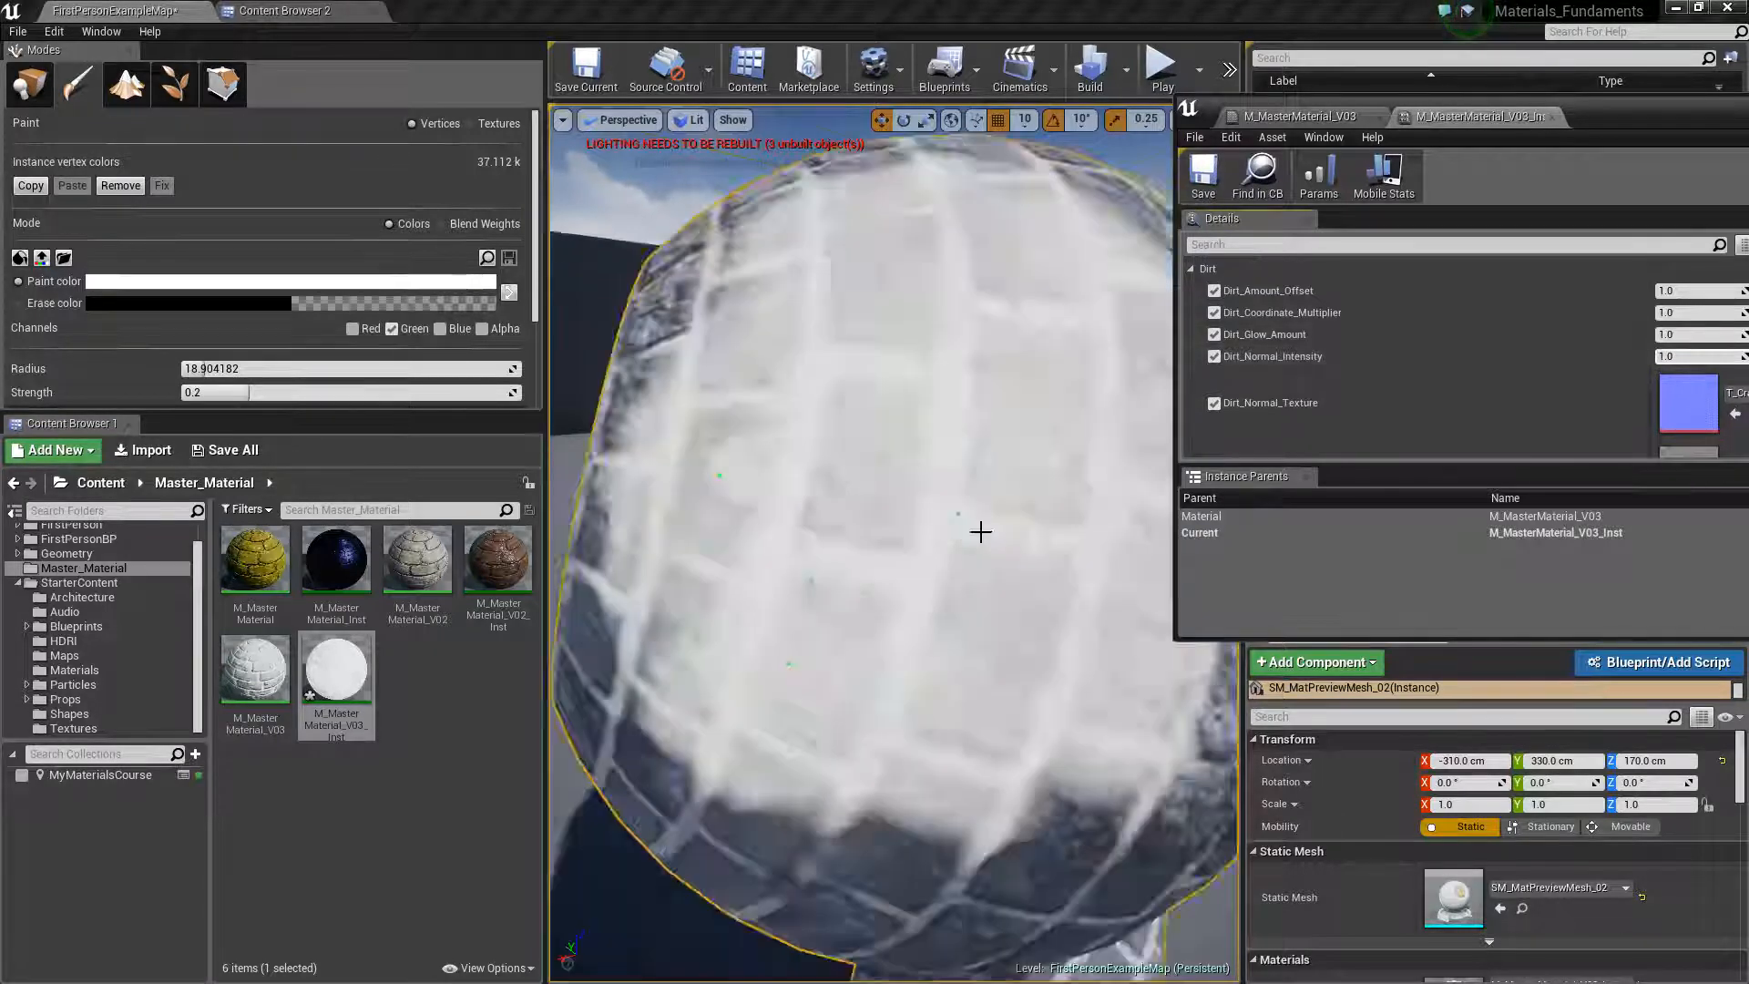
scroll(993, 547, "down", 3)
scroll(1017, 578, "up", 3)
scroll(988, 470, "down", 5)
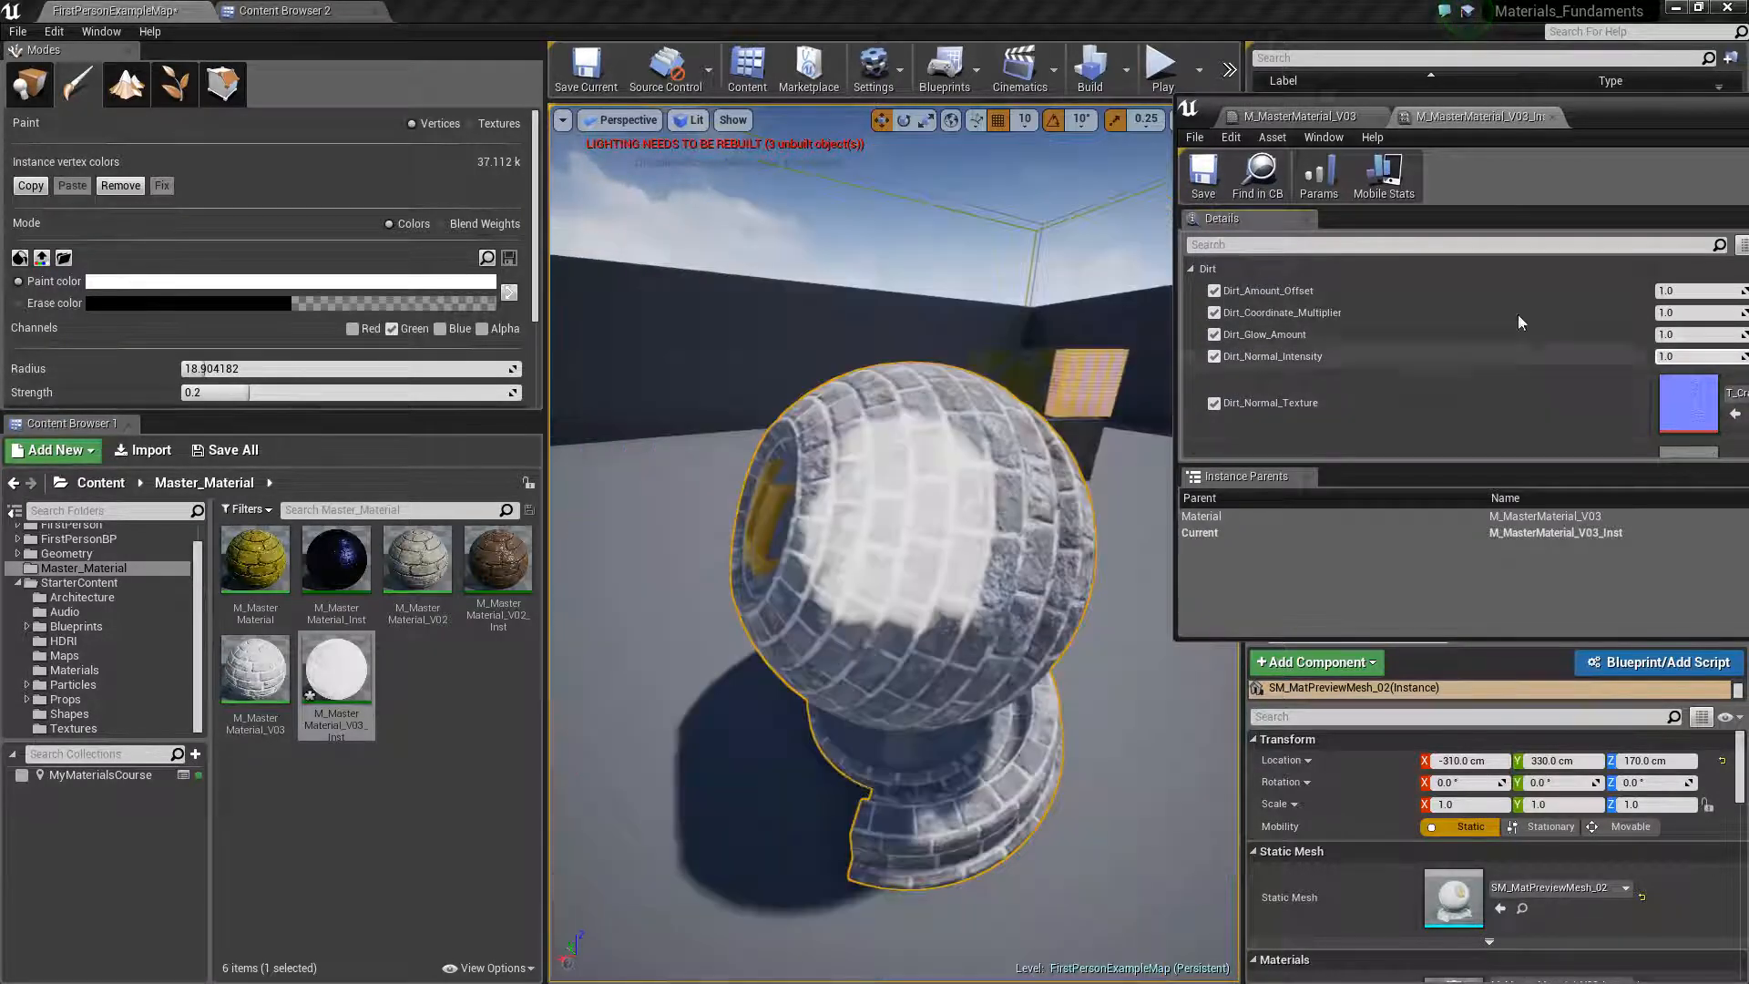
Raise Dirt_Amount_Offset in the Dirt group to about 2.38 and check the brick detail in the painted area
scroll(1484, 328, "up", 2)
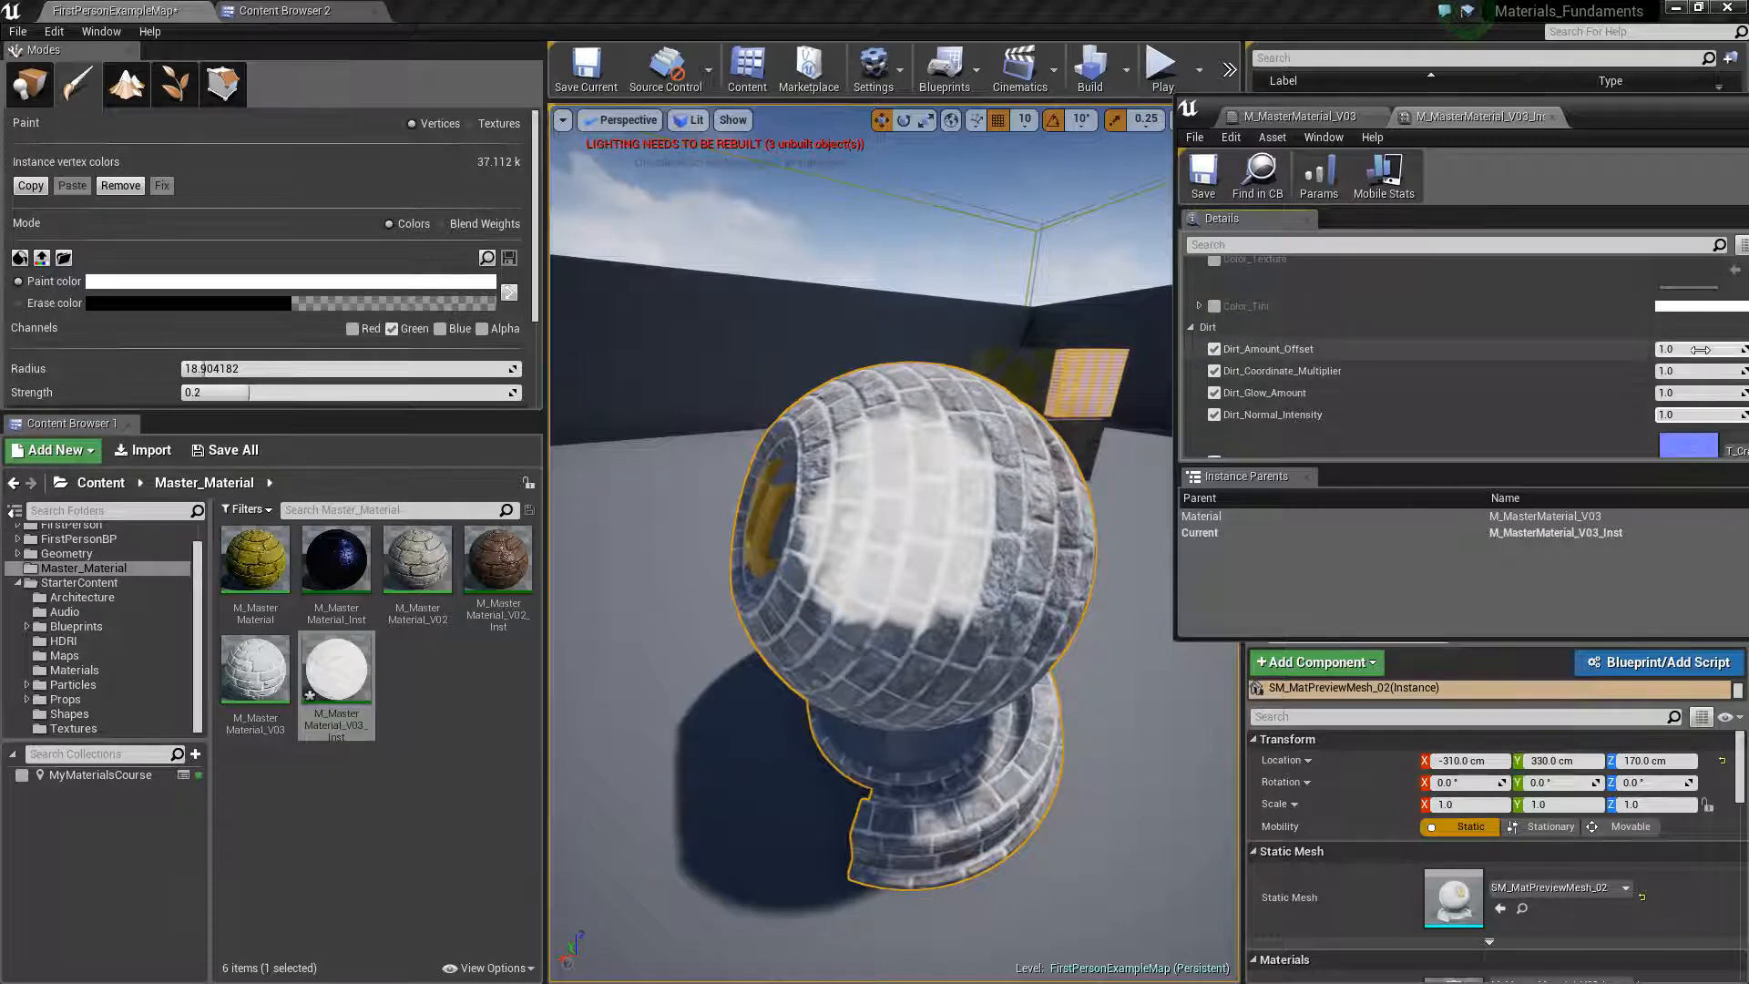
mouse_move(1698, 349)
left_mouse_down()
mouse_move(1676, 349)
mouse_move(1726, 349)
left_mouse_up()
scroll(937, 508, "up", 5)
right_click_drag(937, 507, 892, 510)
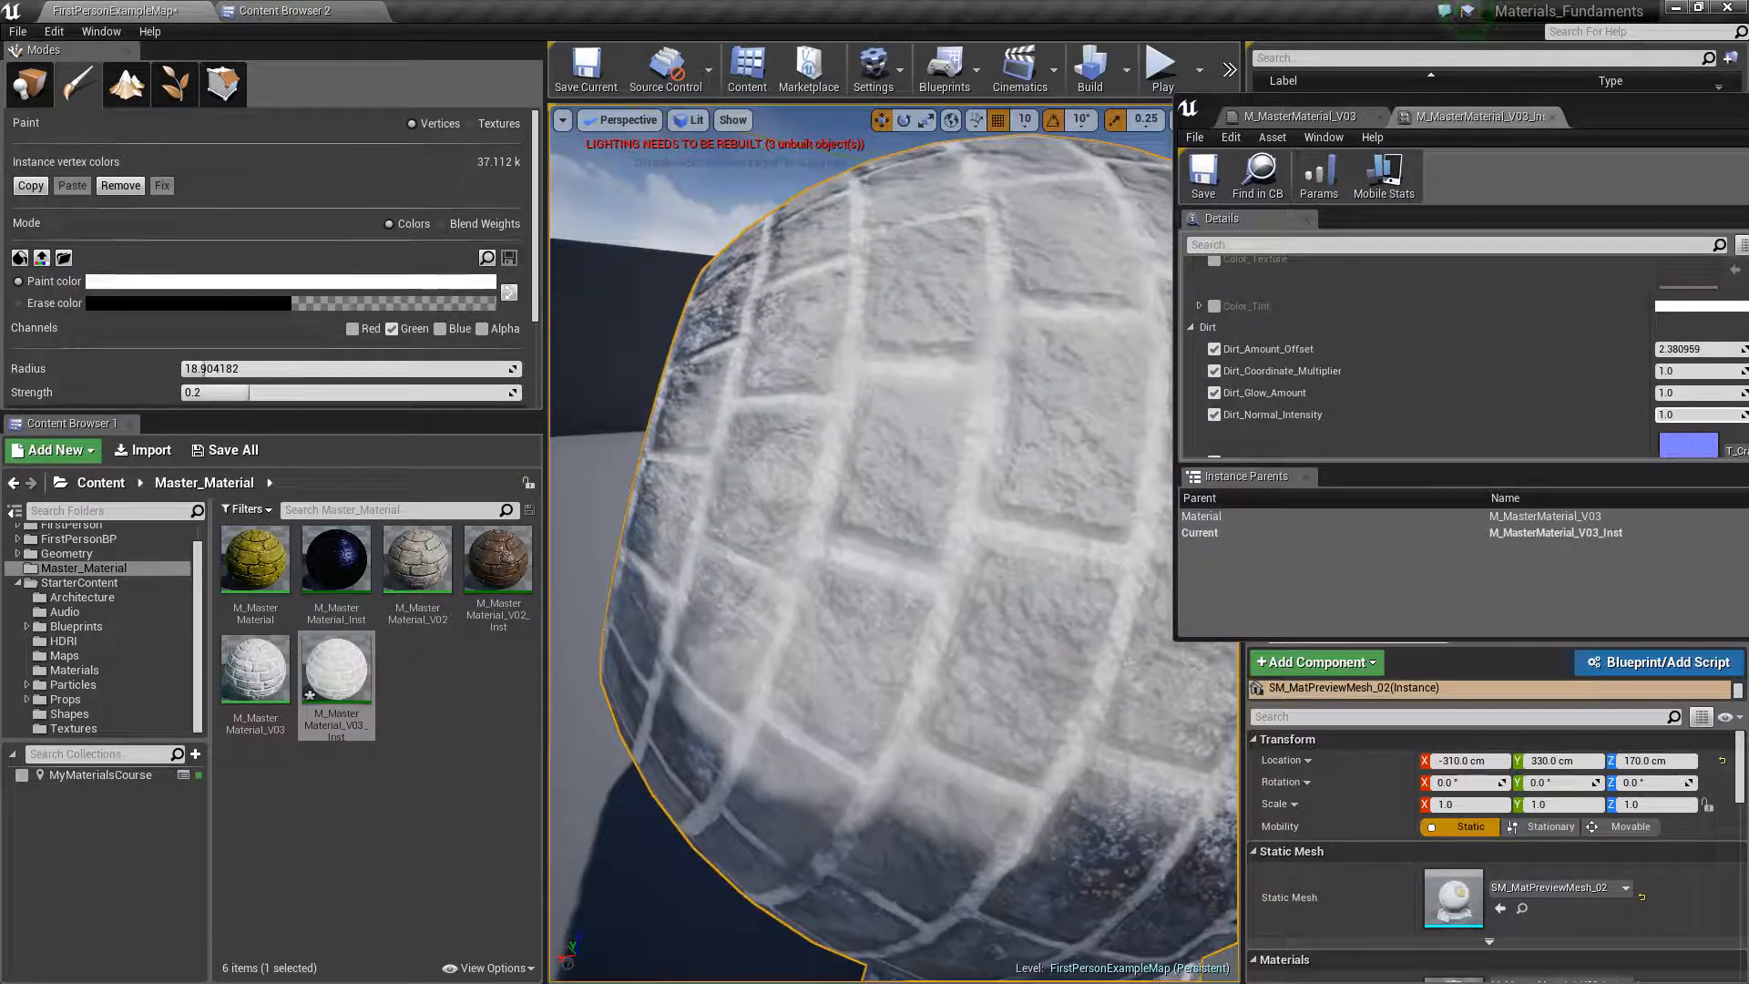
scroll(972, 574, "down", 6)
scroll(971, 574, "up", 6)
scroll(972, 573, "down", 5)
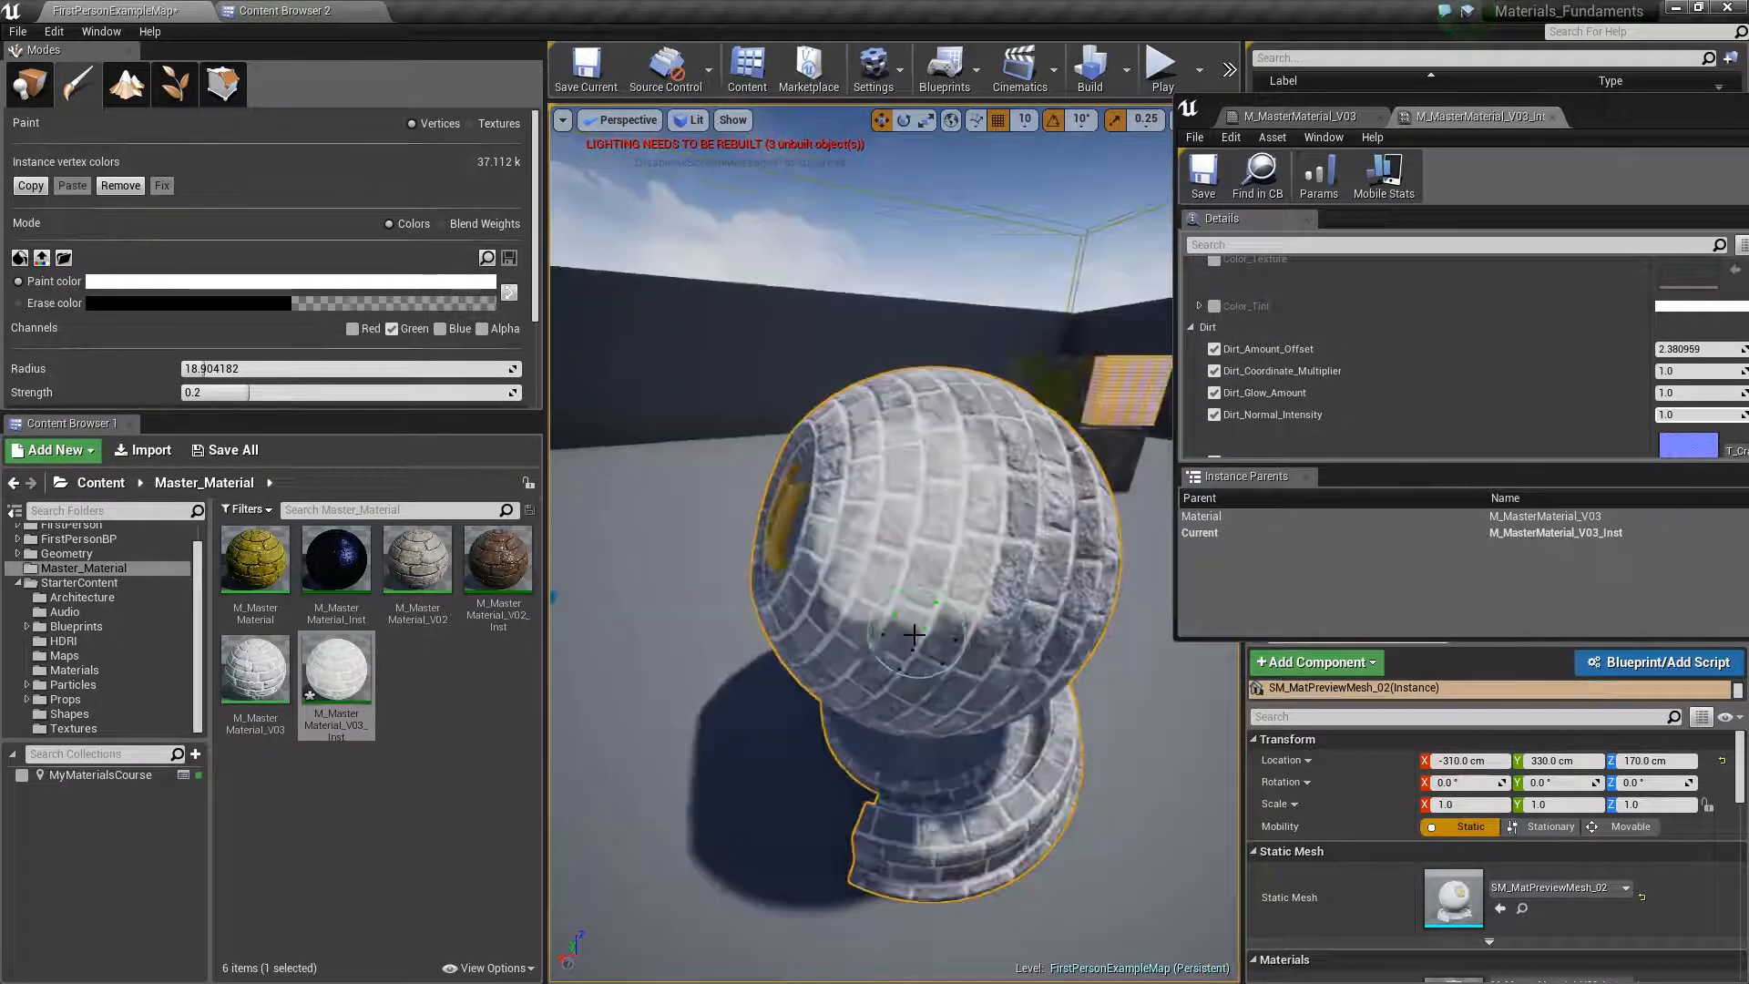
Paint more dirt over the front of the preview sphere in the green vertex color channel, widening the covered area
mouse_move(885, 635)
left_mouse_down()
mouse_move(948, 632)
mouse_move(890, 648)
mouse_move(851, 619)
mouse_move(1009, 583)
mouse_move(984, 464)
left_mouse_up()
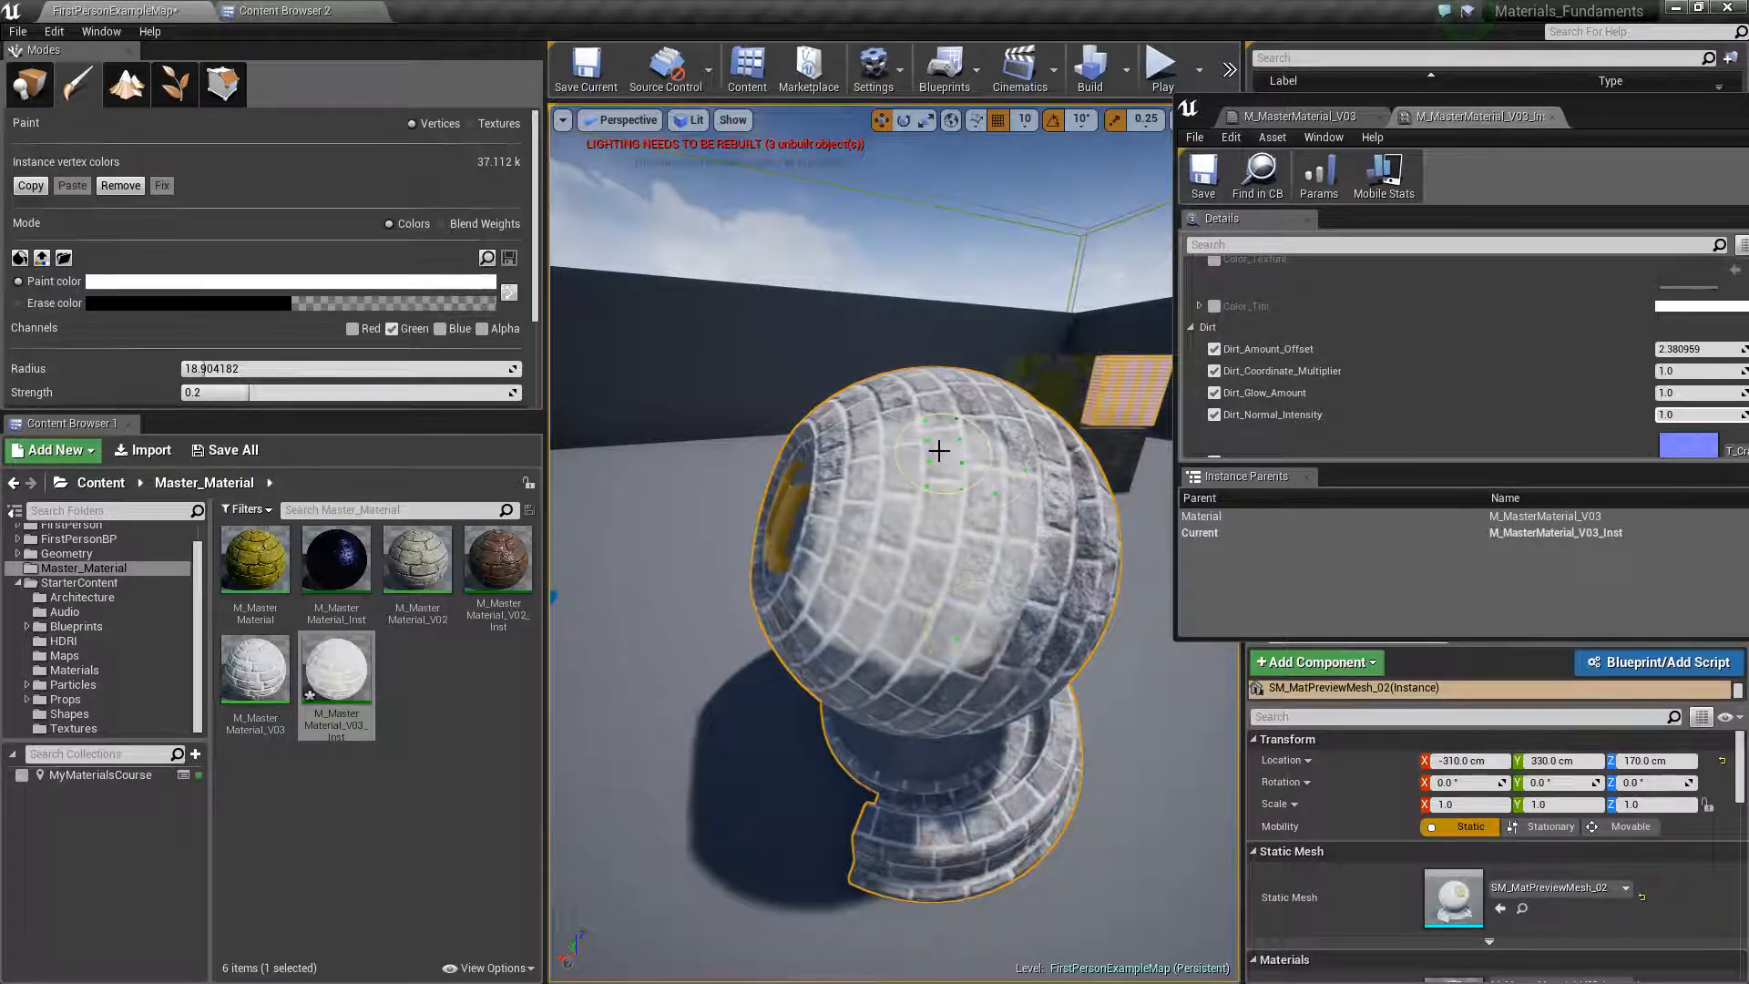
left_click_drag(931, 407, 992, 457)
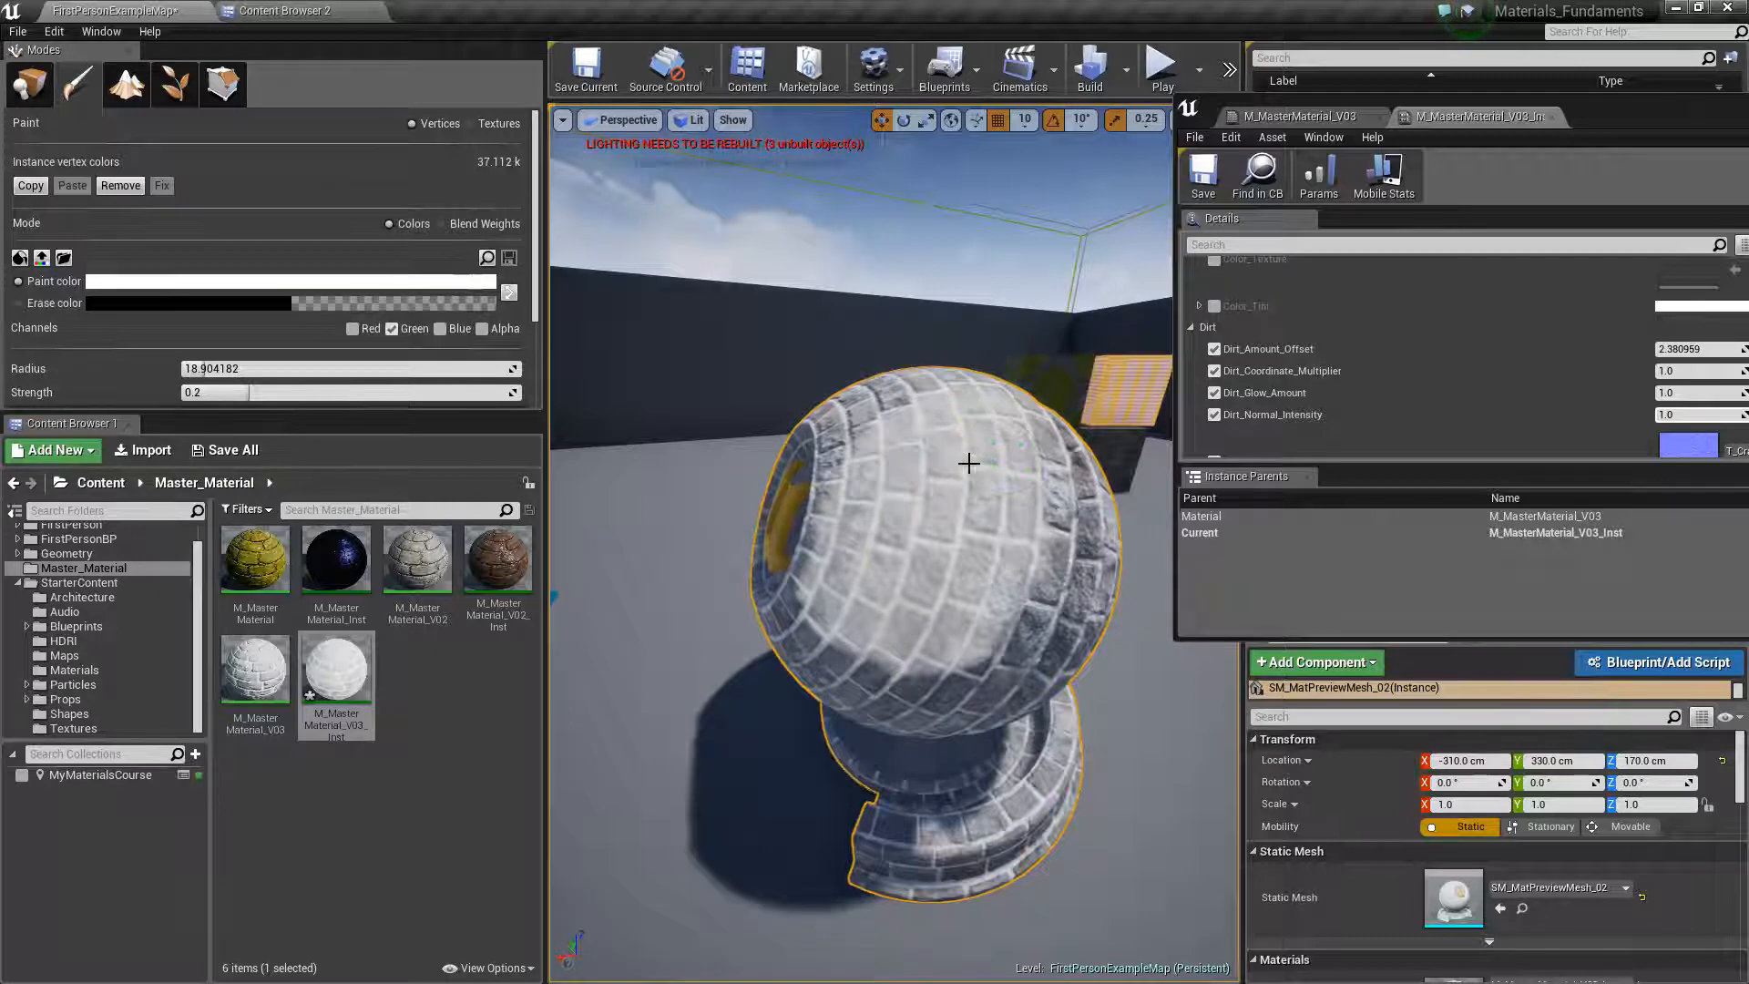
left_click_drag(877, 601, 967, 603)
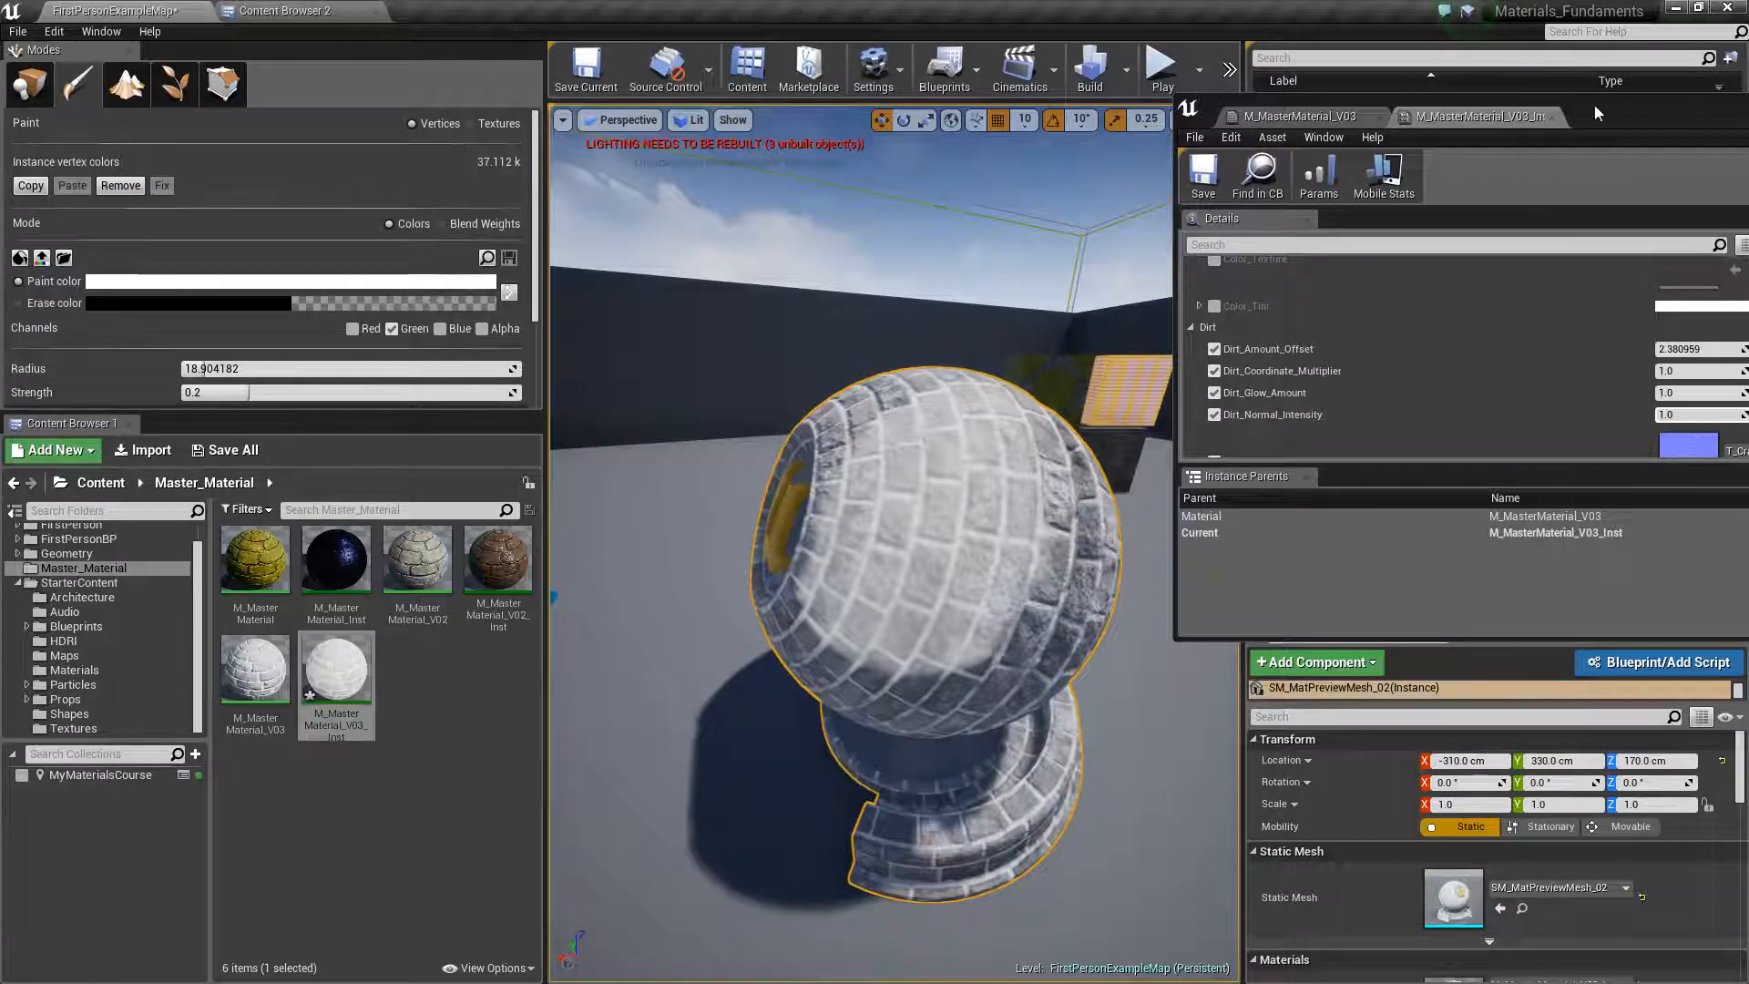
Maximize the material editor window and bring up the M_MasterMaterial_V03 node graph, starting from the UV Tiling group
left_click_drag(1613, 106, 720, 0)
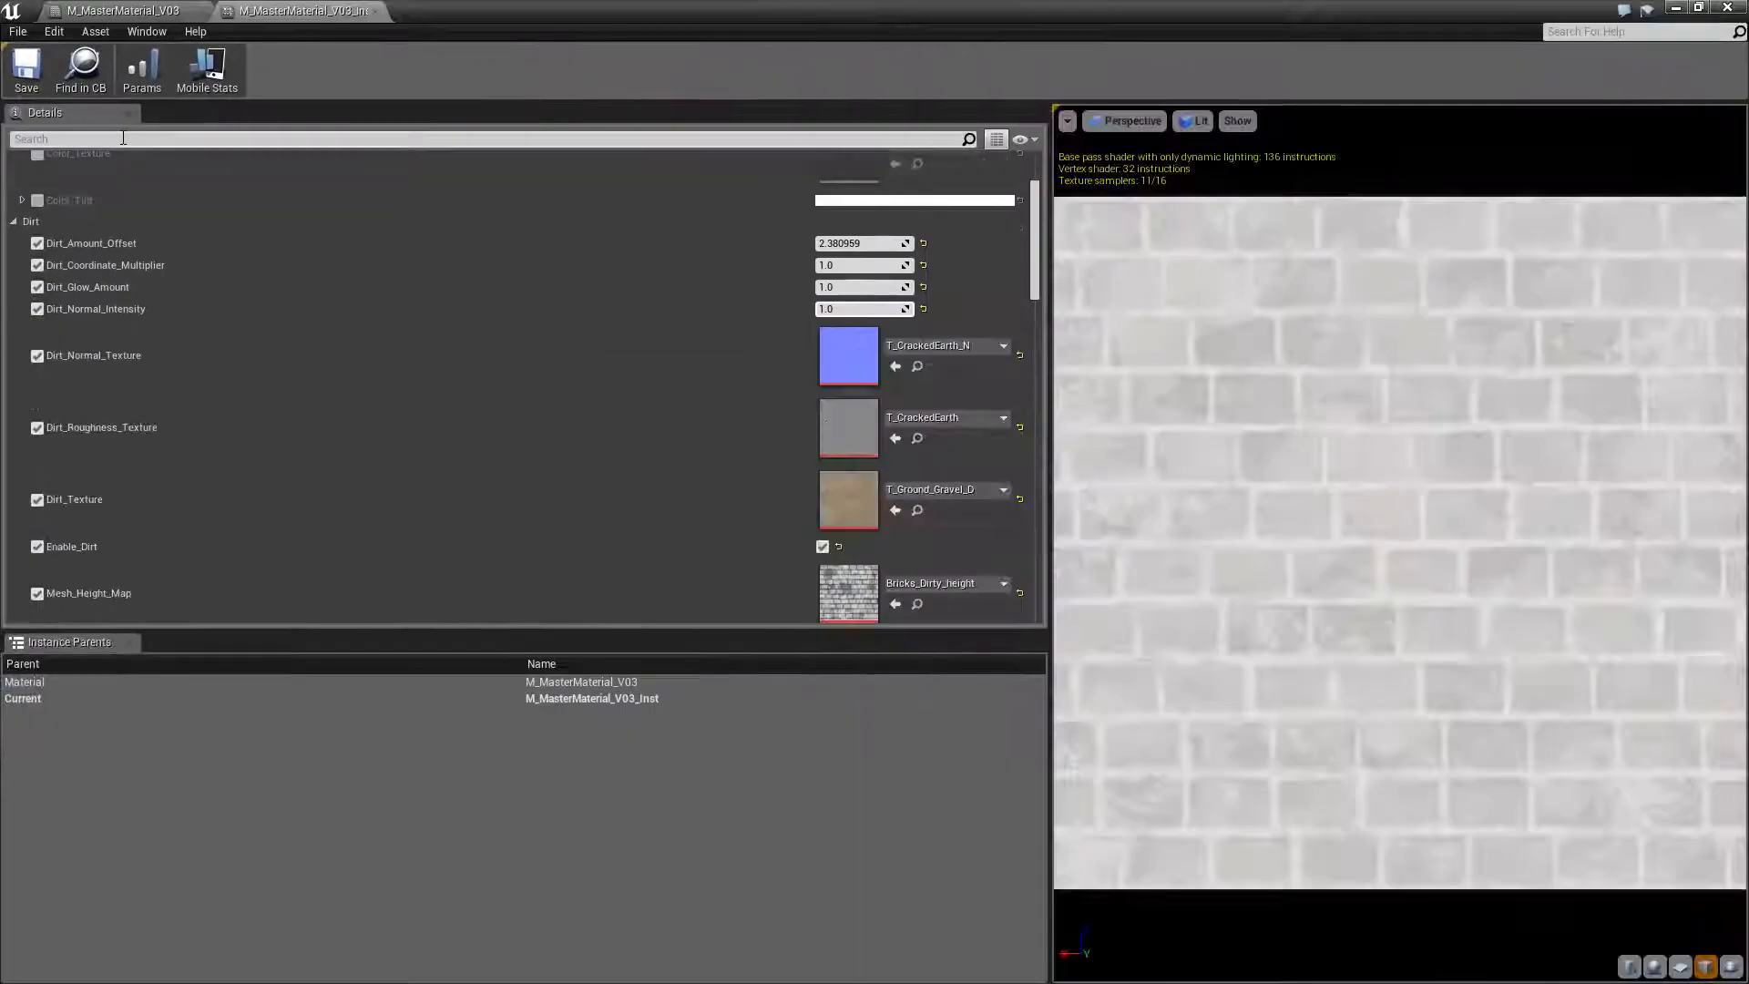
left_click(123, 10)
scroll(979, 667, "down", 5)
scroll(979, 667, "up", 1)
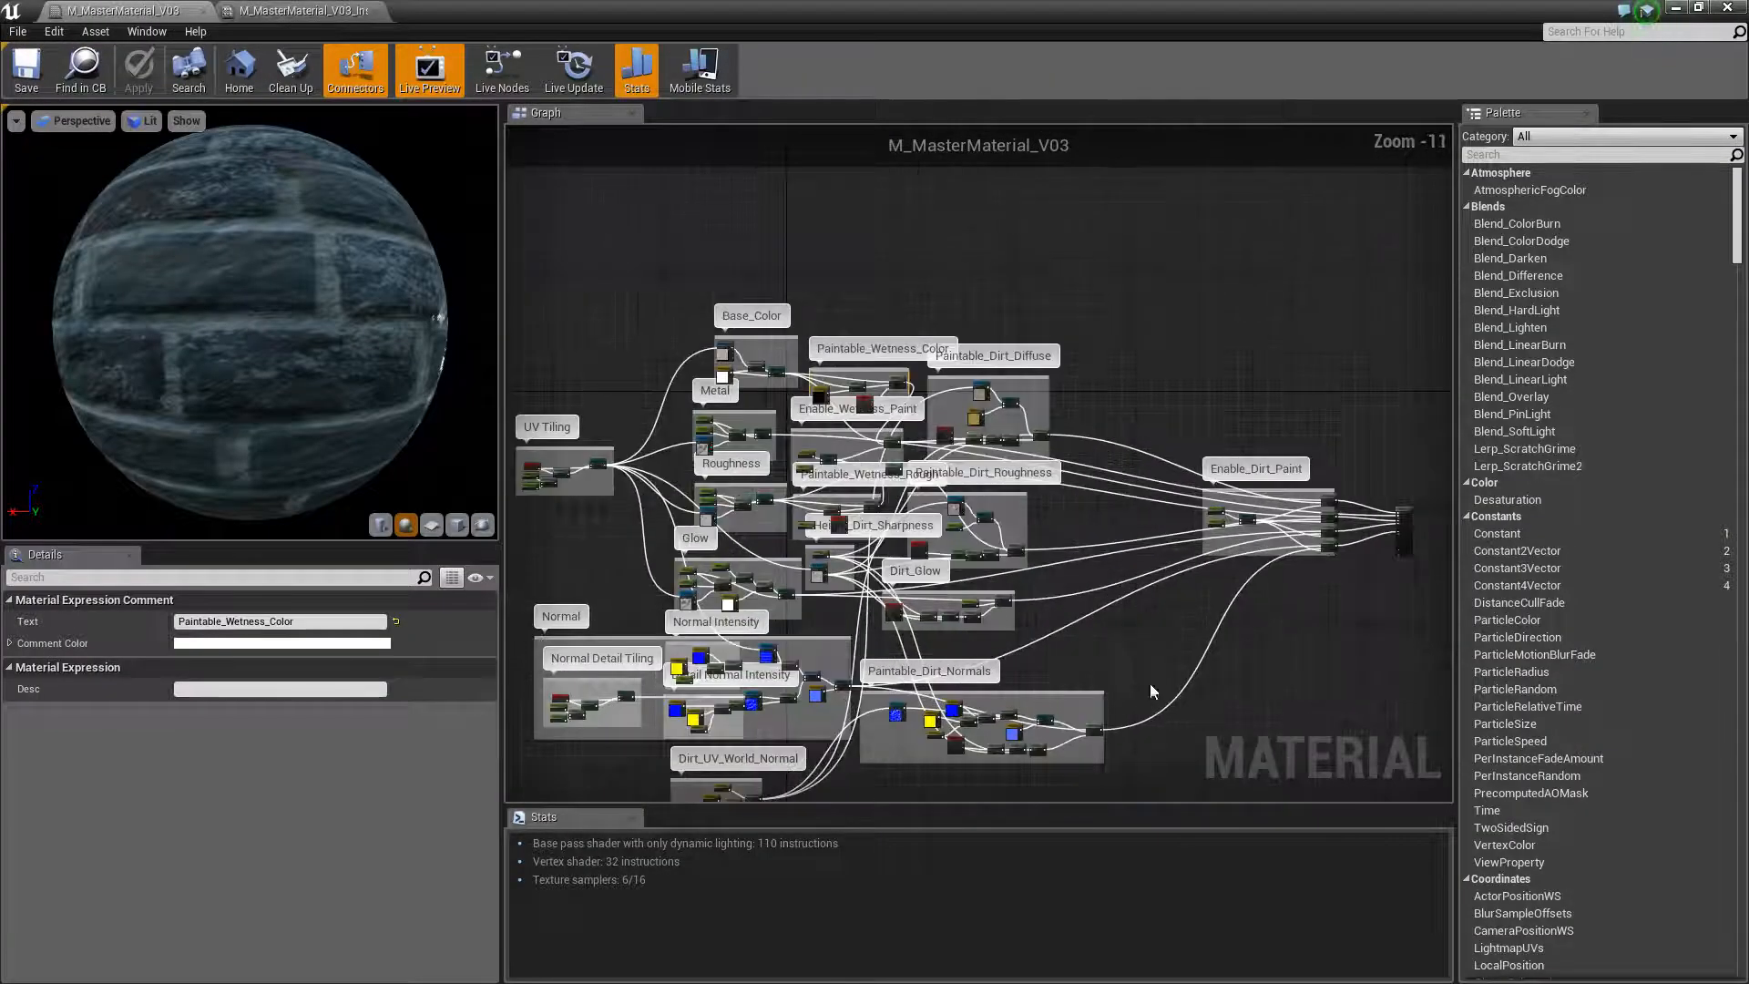
right_click_drag(1149, 685, 1159, 567)
scroll(1158, 567, "up", 1)
right_click_drag(1086, 458, 1308, 647)
right_click_drag(654, 472, 706, 461)
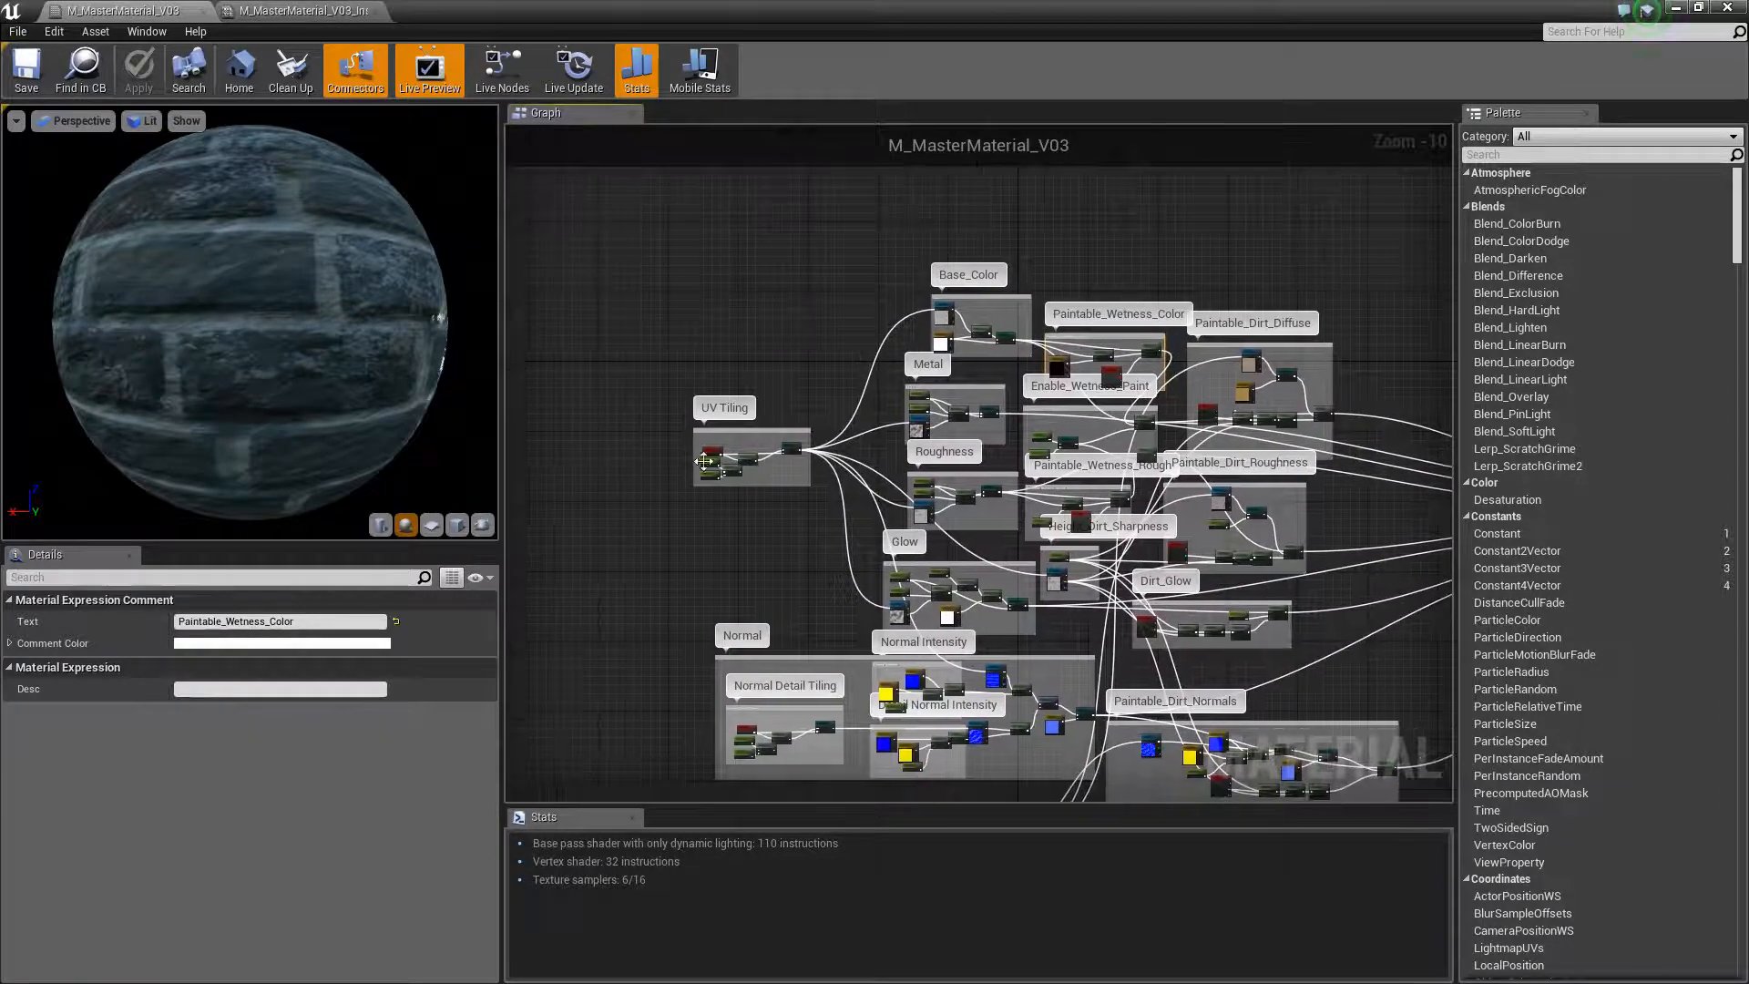
Examine the Normal Detail Tiling, Normal Intensity, Detail Normal Intensity and Dirt_UV_World_Normal node groups
scroll(681, 644, "up", 7)
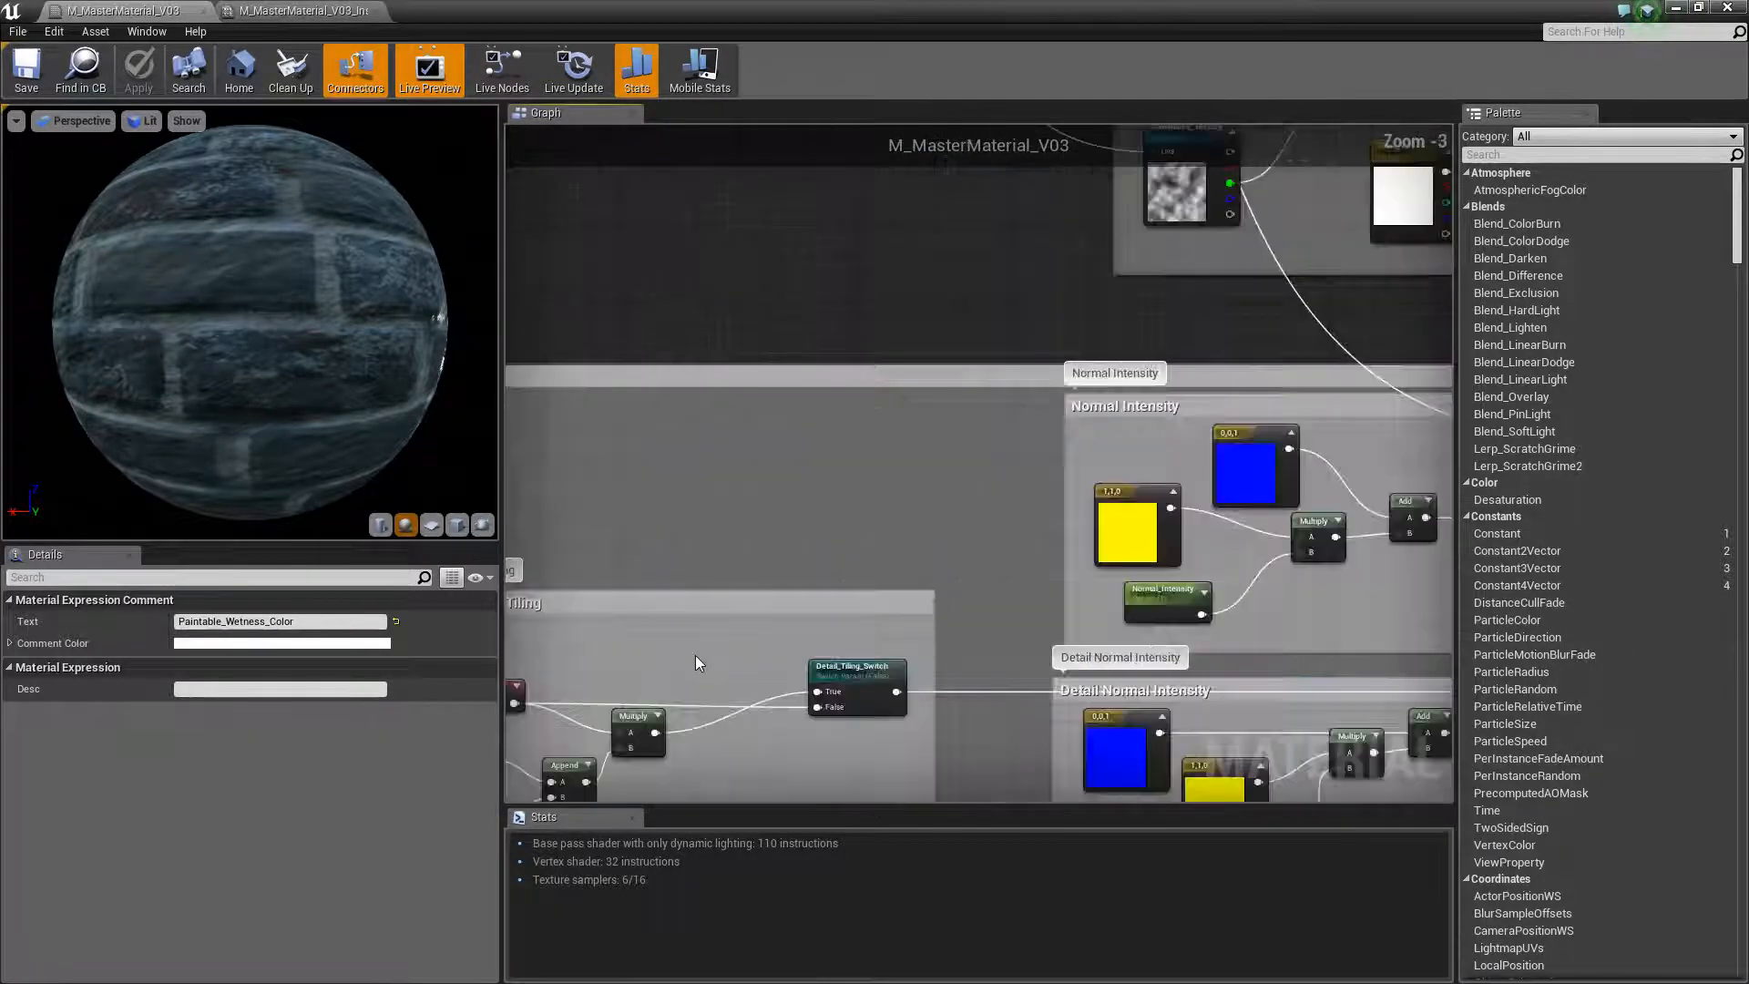
right_click_drag(696, 654, 626, 473)
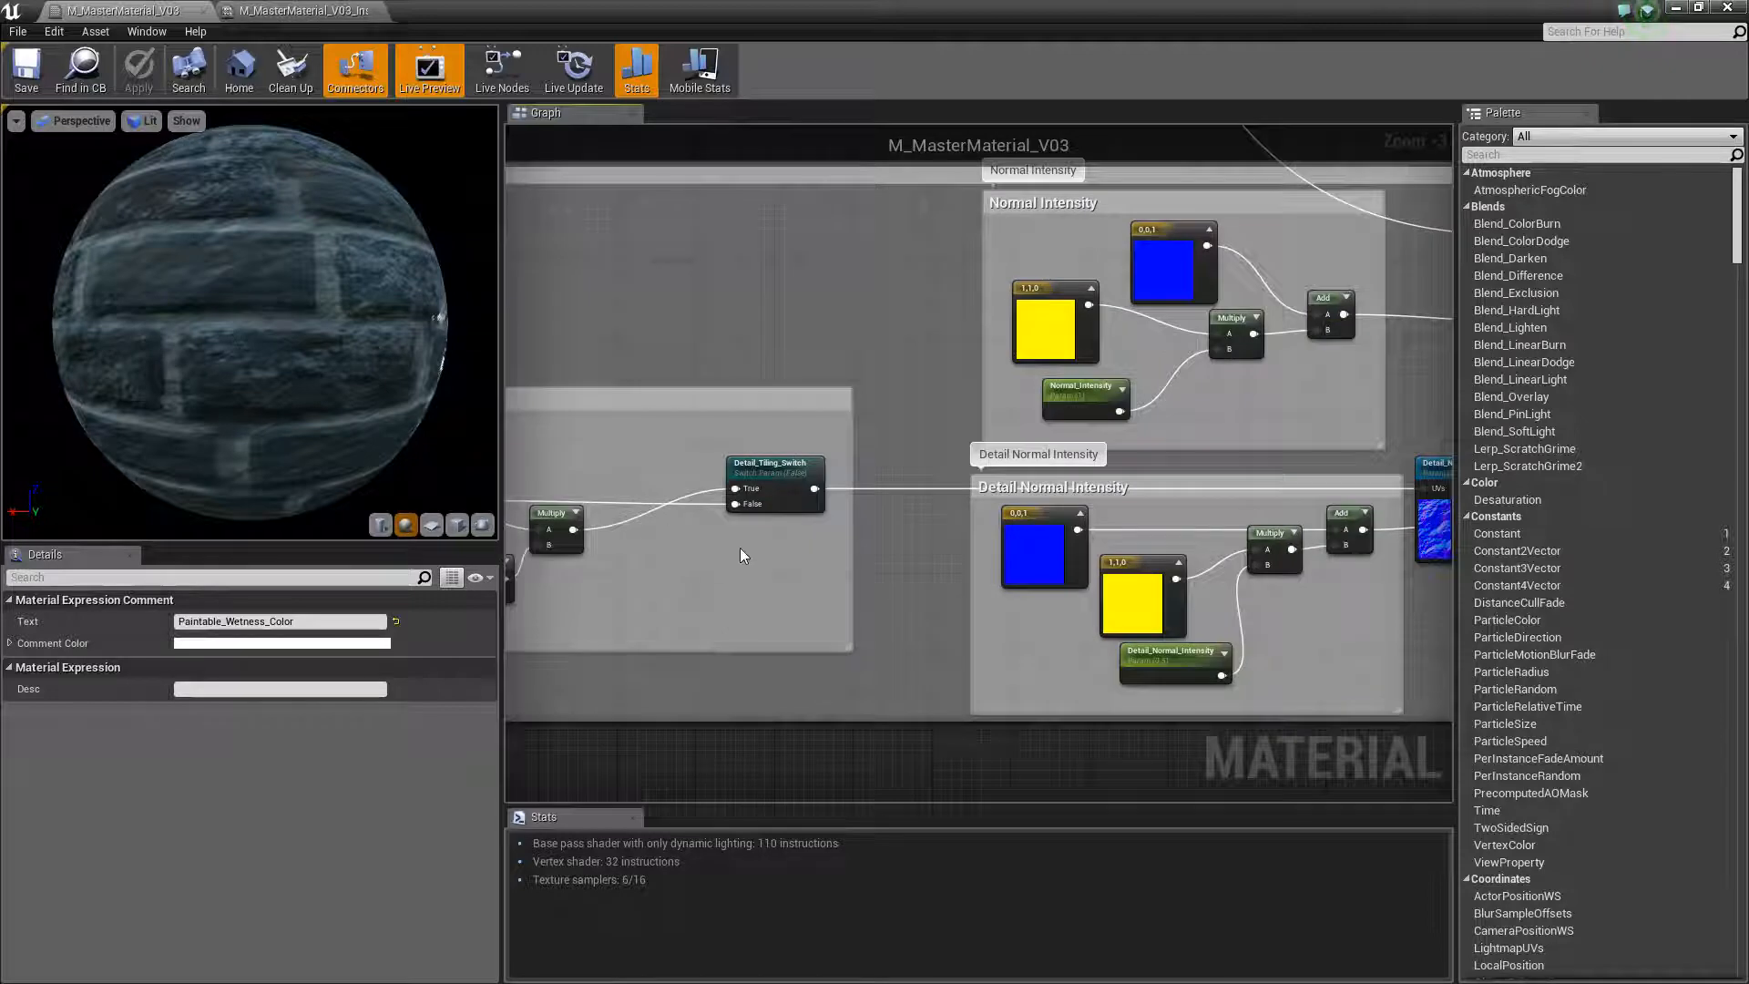
right_click_drag(740, 549, 708, 556)
scroll(1062, 417, "down", 3)
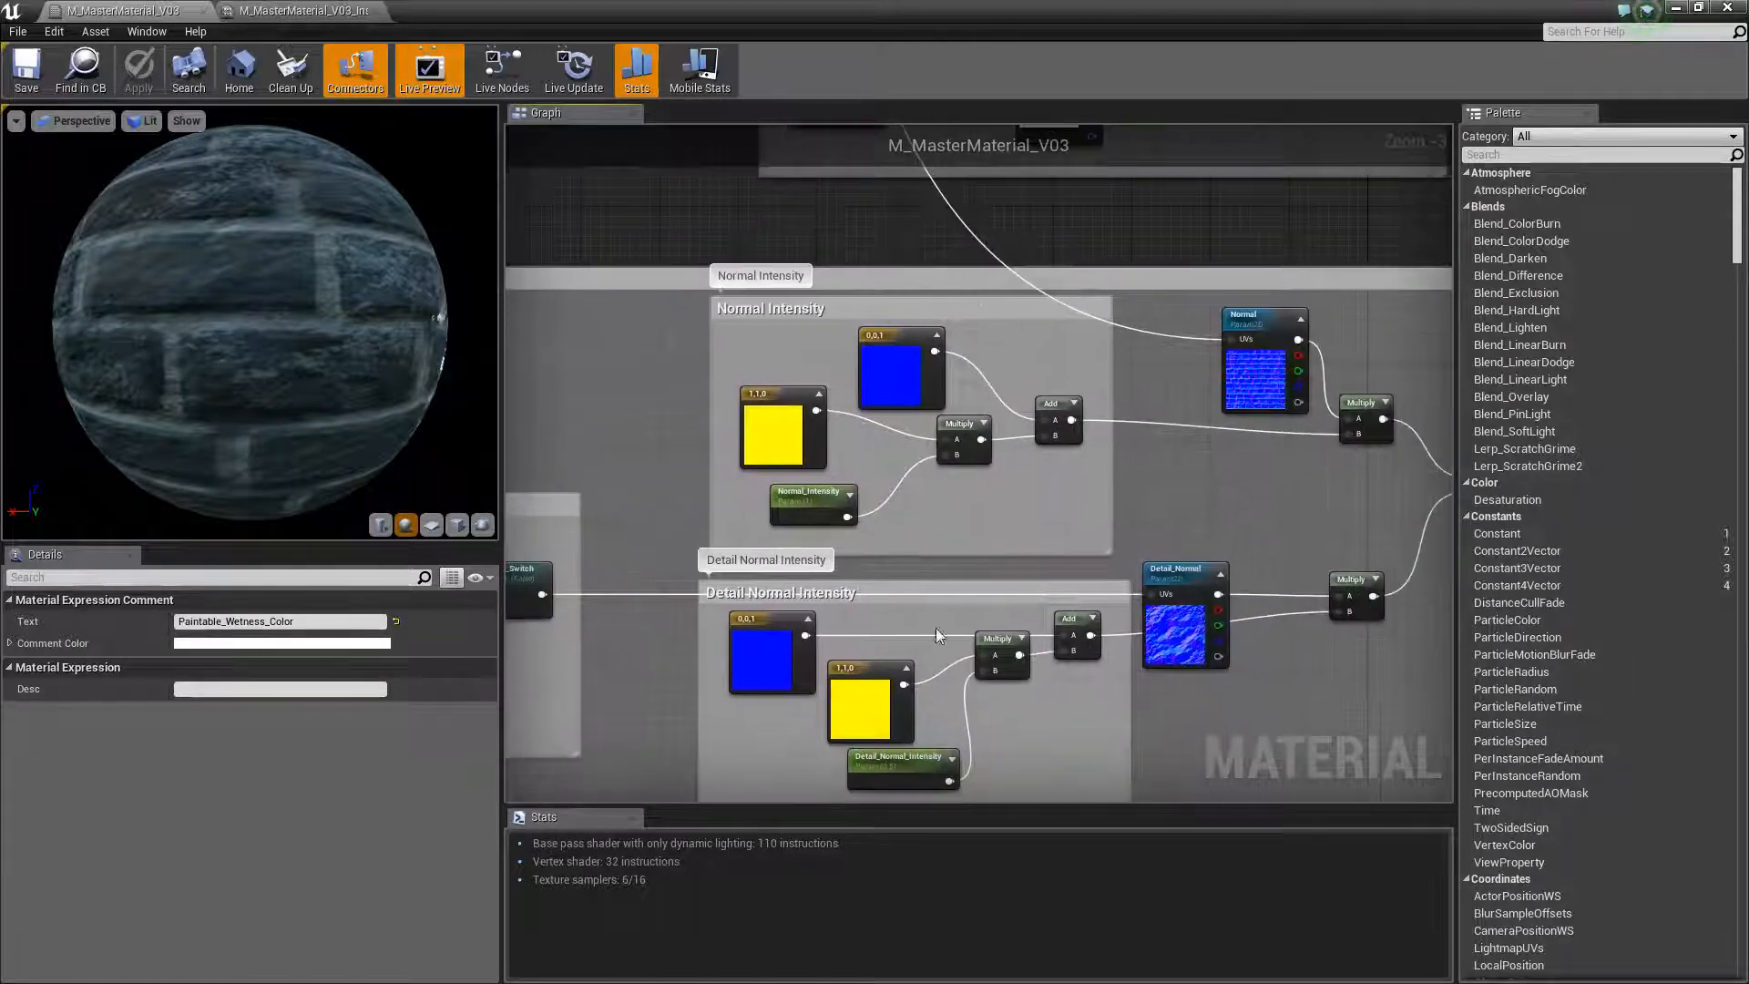
right_click_drag(872, 732, 866, 583)
scroll(867, 583, "up", 3)
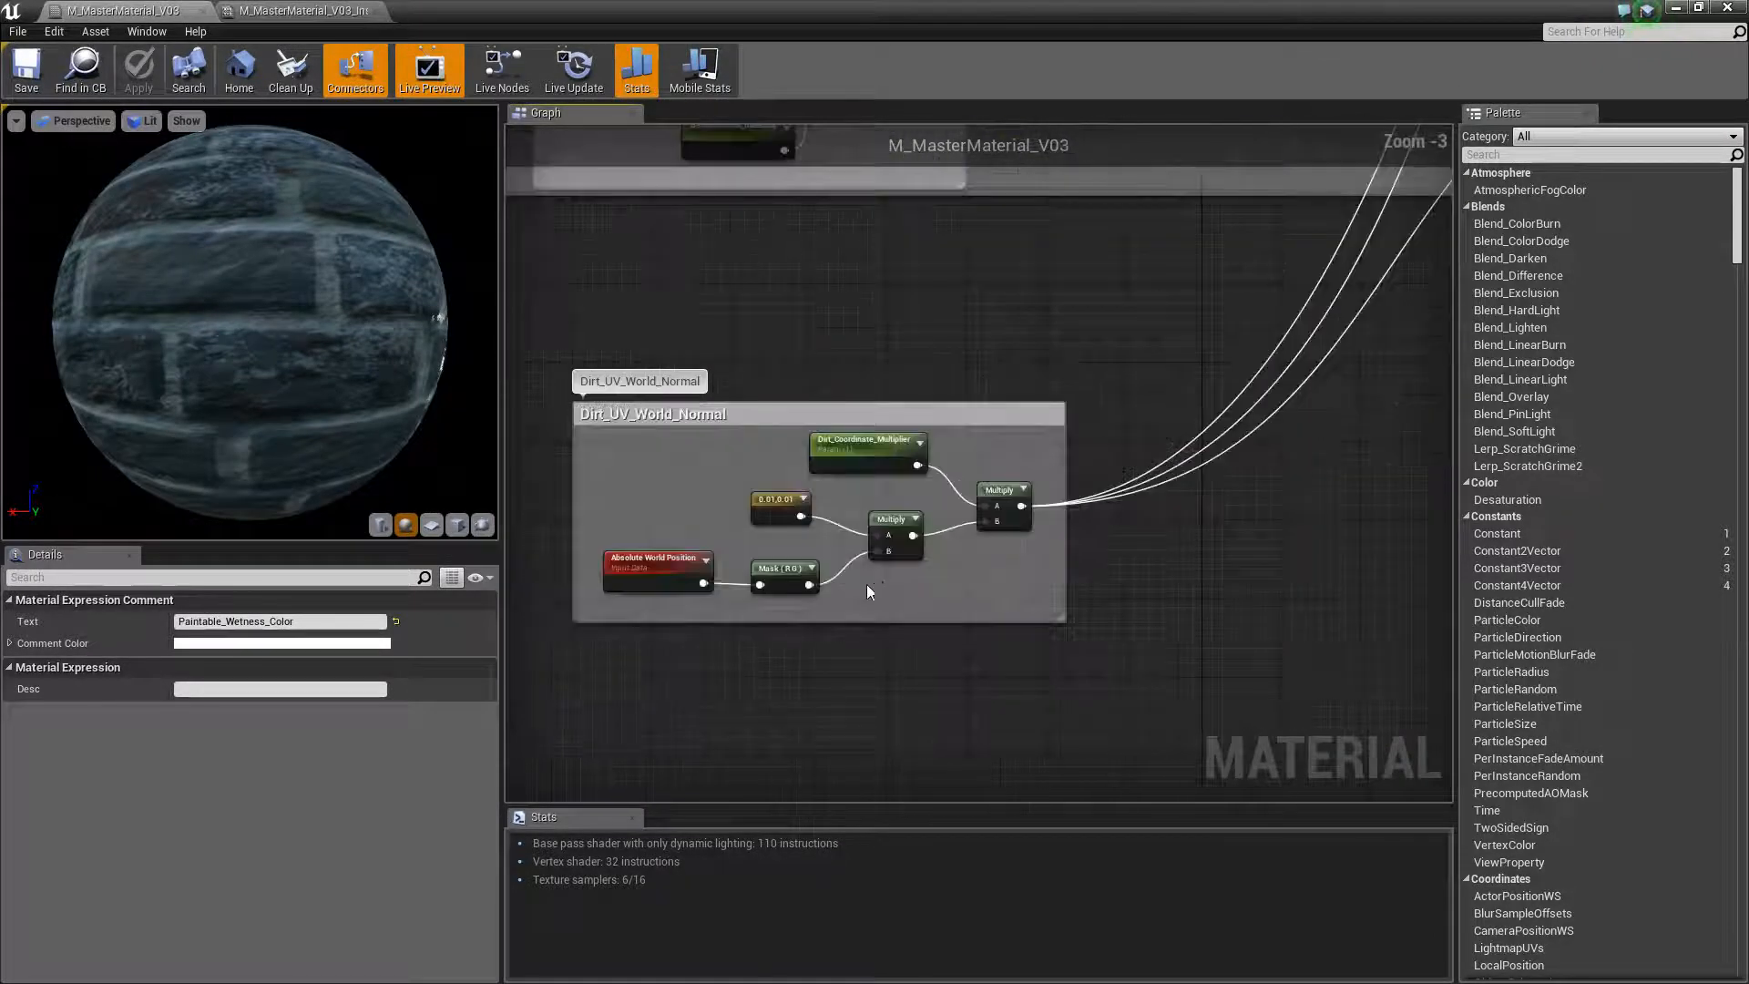
scroll(983, 528, "down", 2)
mouse_move(1163, 273)
right_mouse_down()
mouse_move(929, 599)
mouse_move(866, 580)
right_mouse_up()
scroll(866, 580, "down", 1)
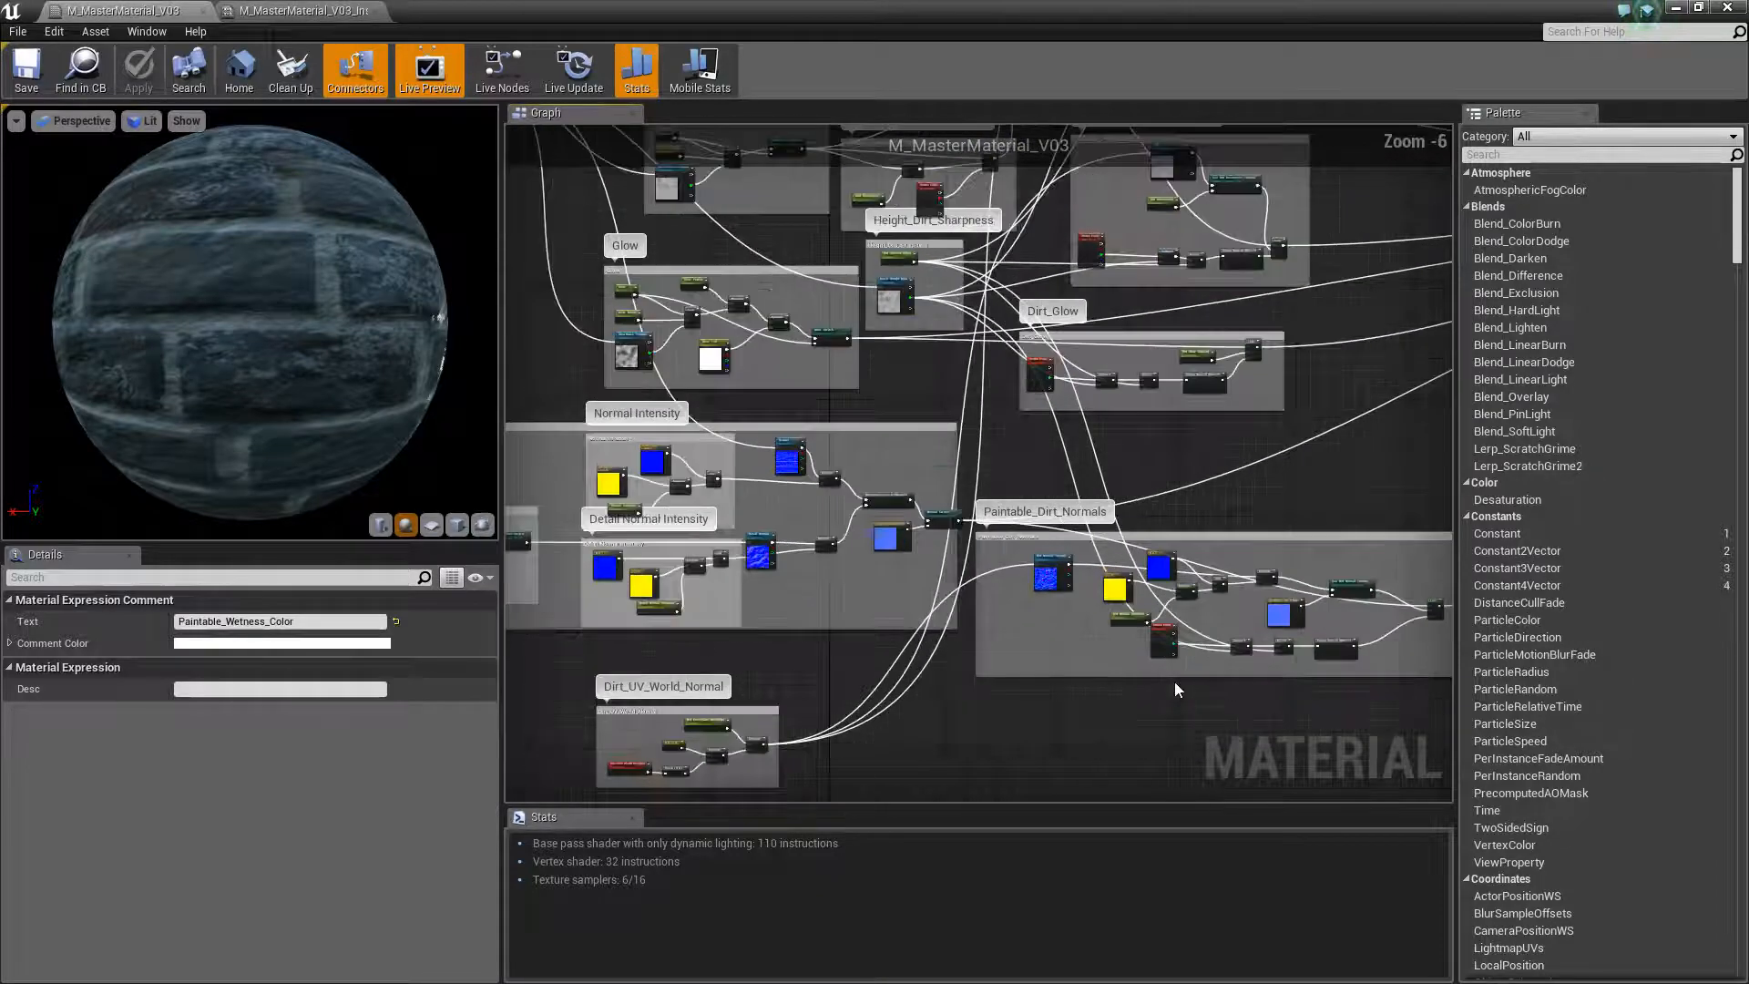
Examine the Paintable_Dirt_Normals, Dirt_Glow and Enable_Wetness_Paint node groups up close
scroll(1175, 683, "up", 2)
right_click_drag(1117, 538, 1249, 723)
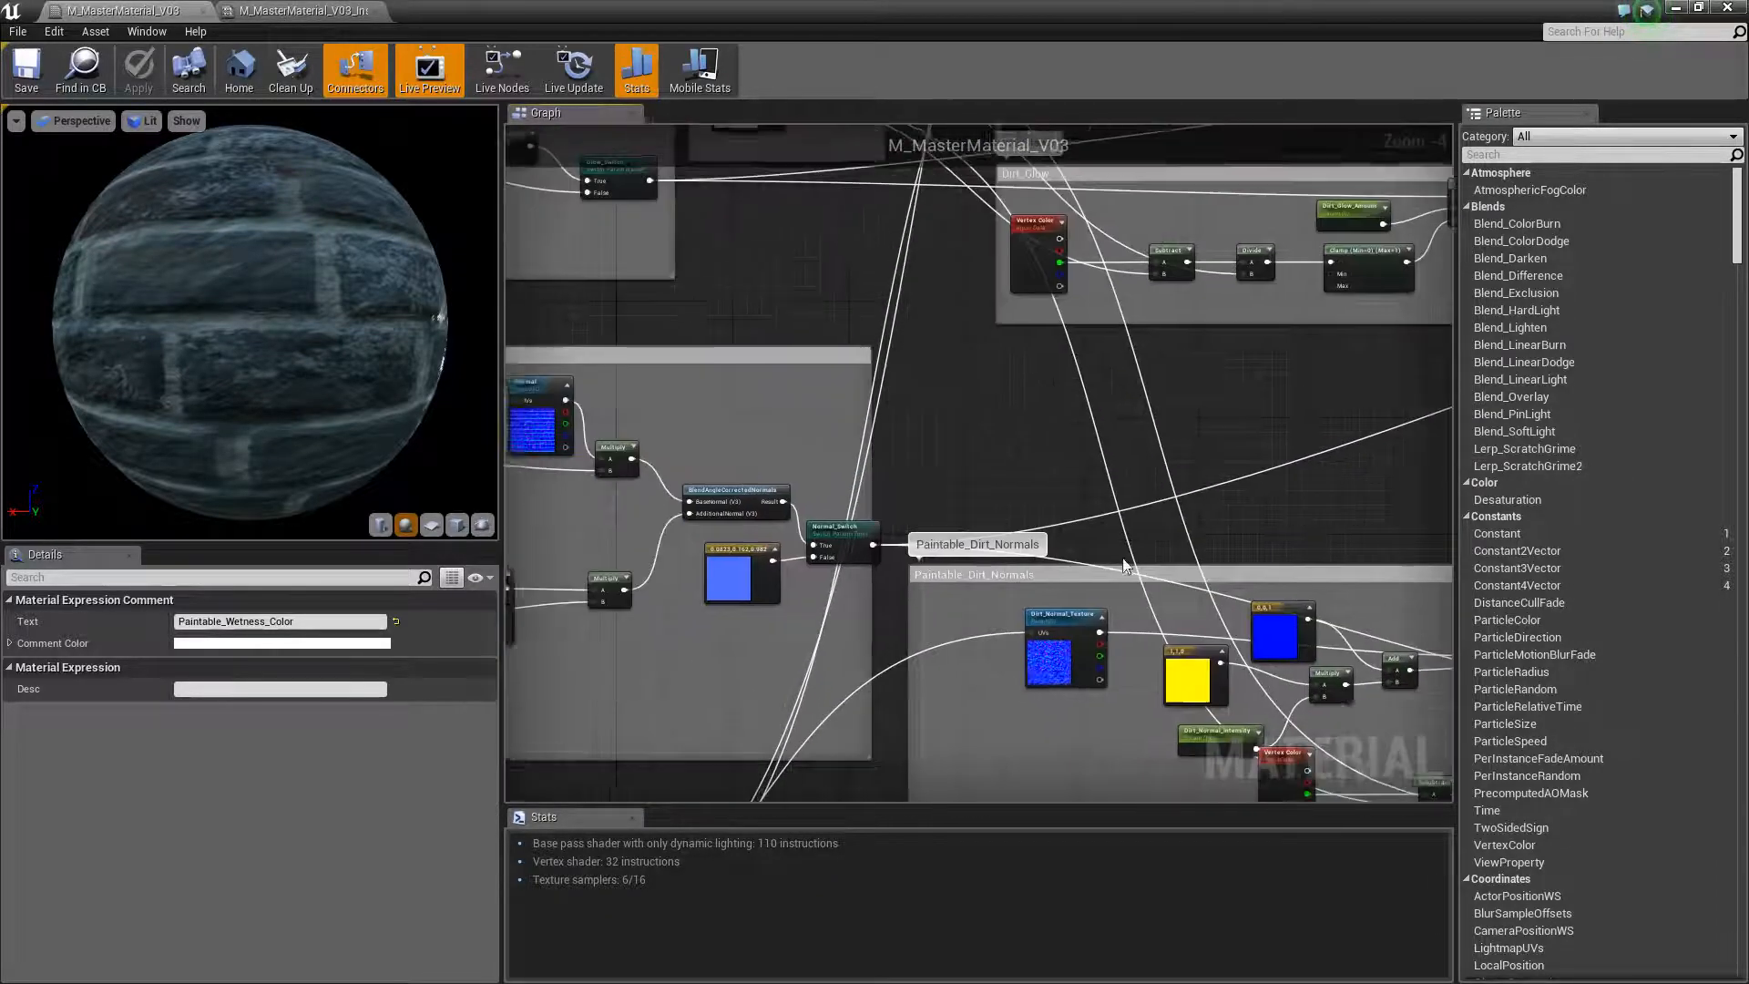
scroll(1129, 492, "down", 2)
scroll(1175, 528, "up", 3)
mouse_move(1245, 645)
right_mouse_down()
mouse_move(1117, 397)
mouse_move(1255, 720)
right_mouse_up()
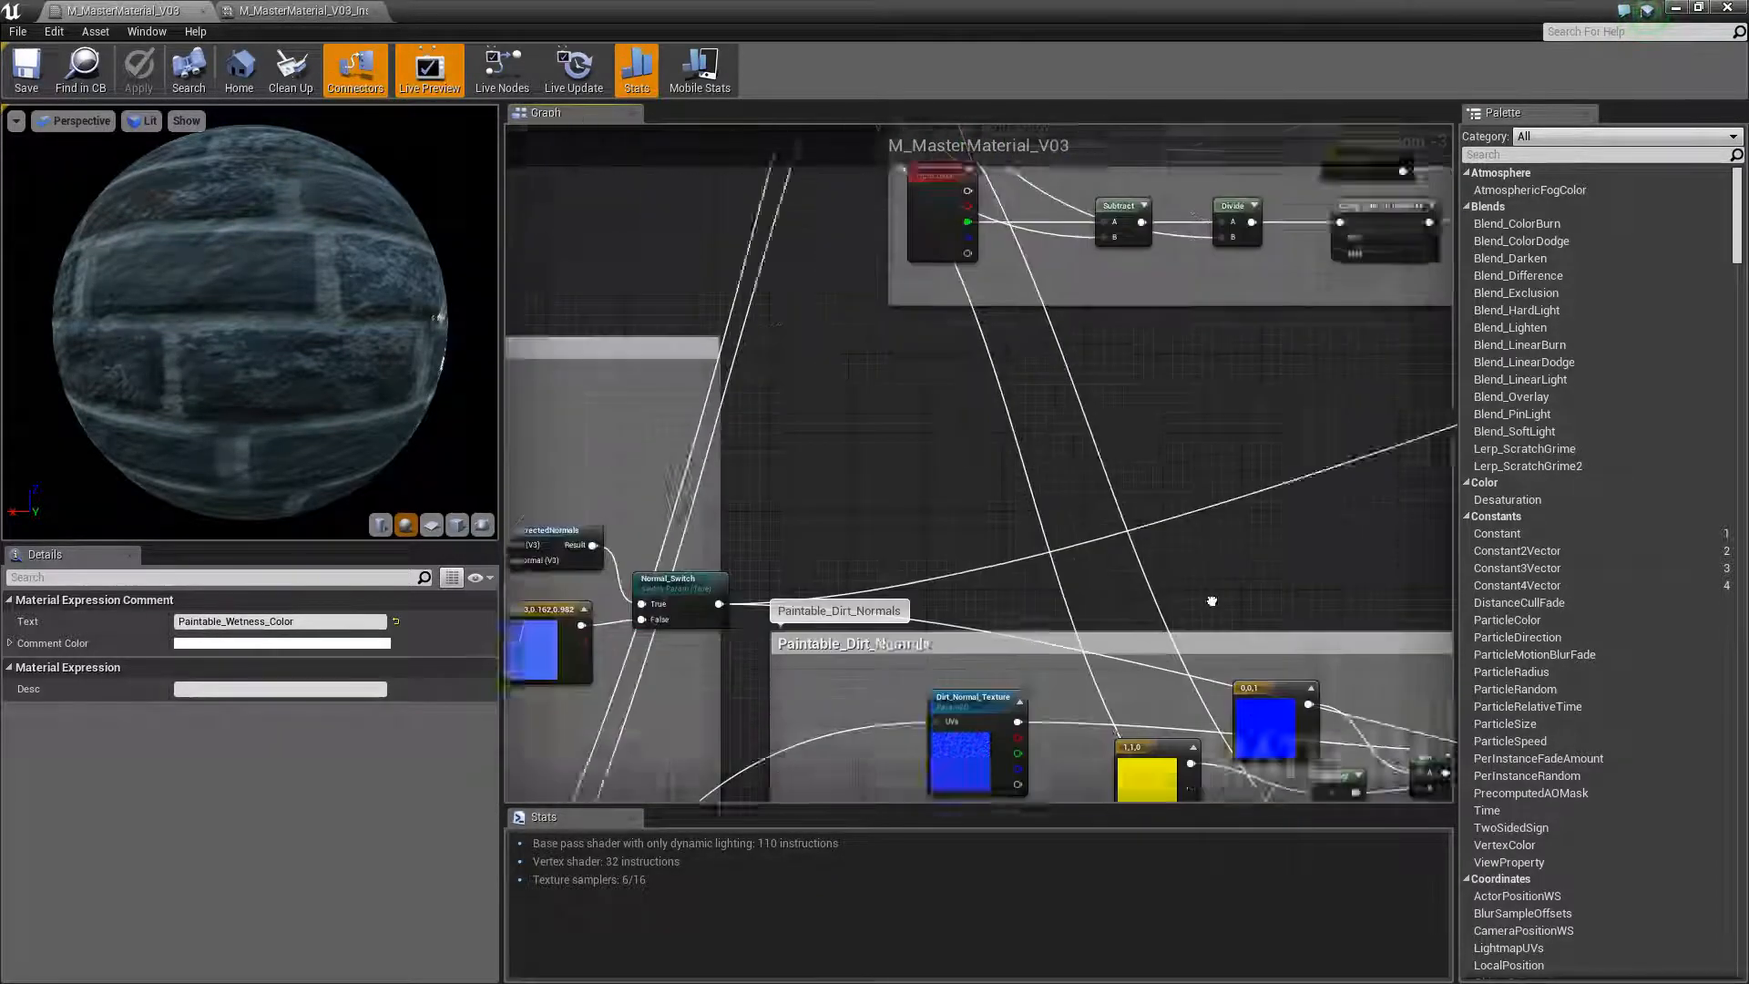
right_click_drag(1162, 383, 1298, 686)
right_click_drag(1250, 428, 1169, 684)
right_click_drag(1118, 282, 1360, 571)
scroll(1127, 422, "down", 3)
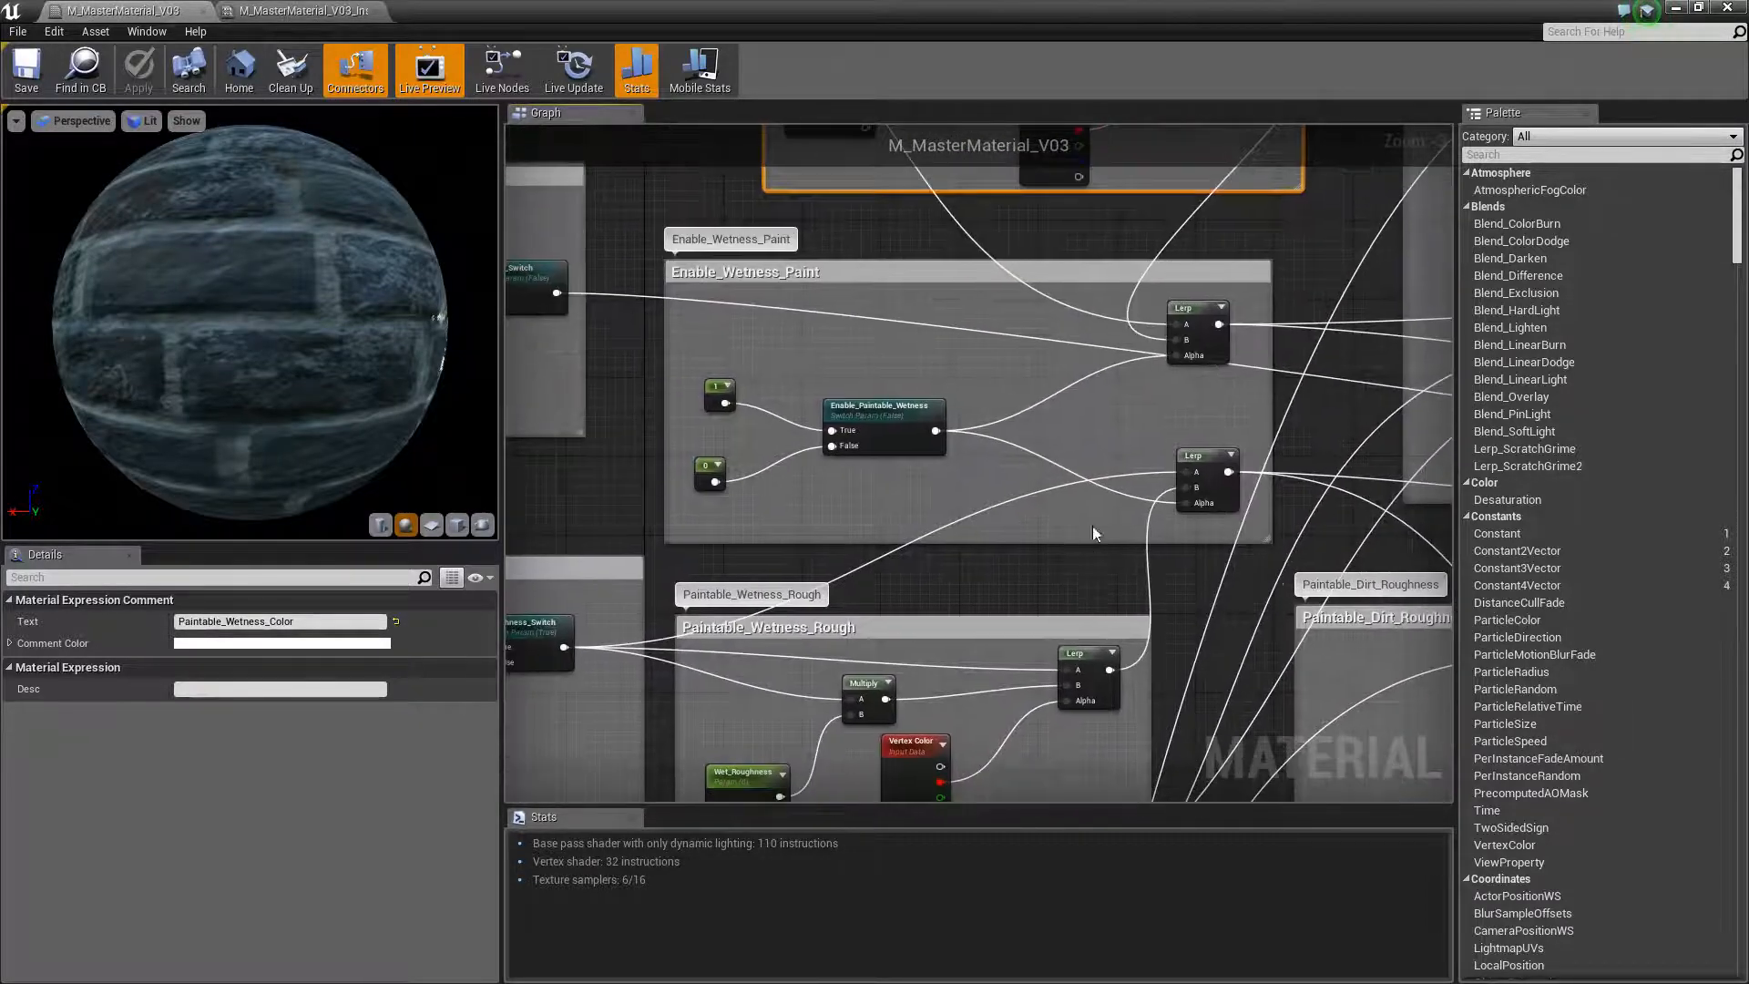
Review the overall graph layout from the paintable dirt groups and Enable_Dirt_Paint back to UV Tiling and the normal groups
scroll(1082, 561, "down", 1)
right_click_drag(1240, 619, 956, 482)
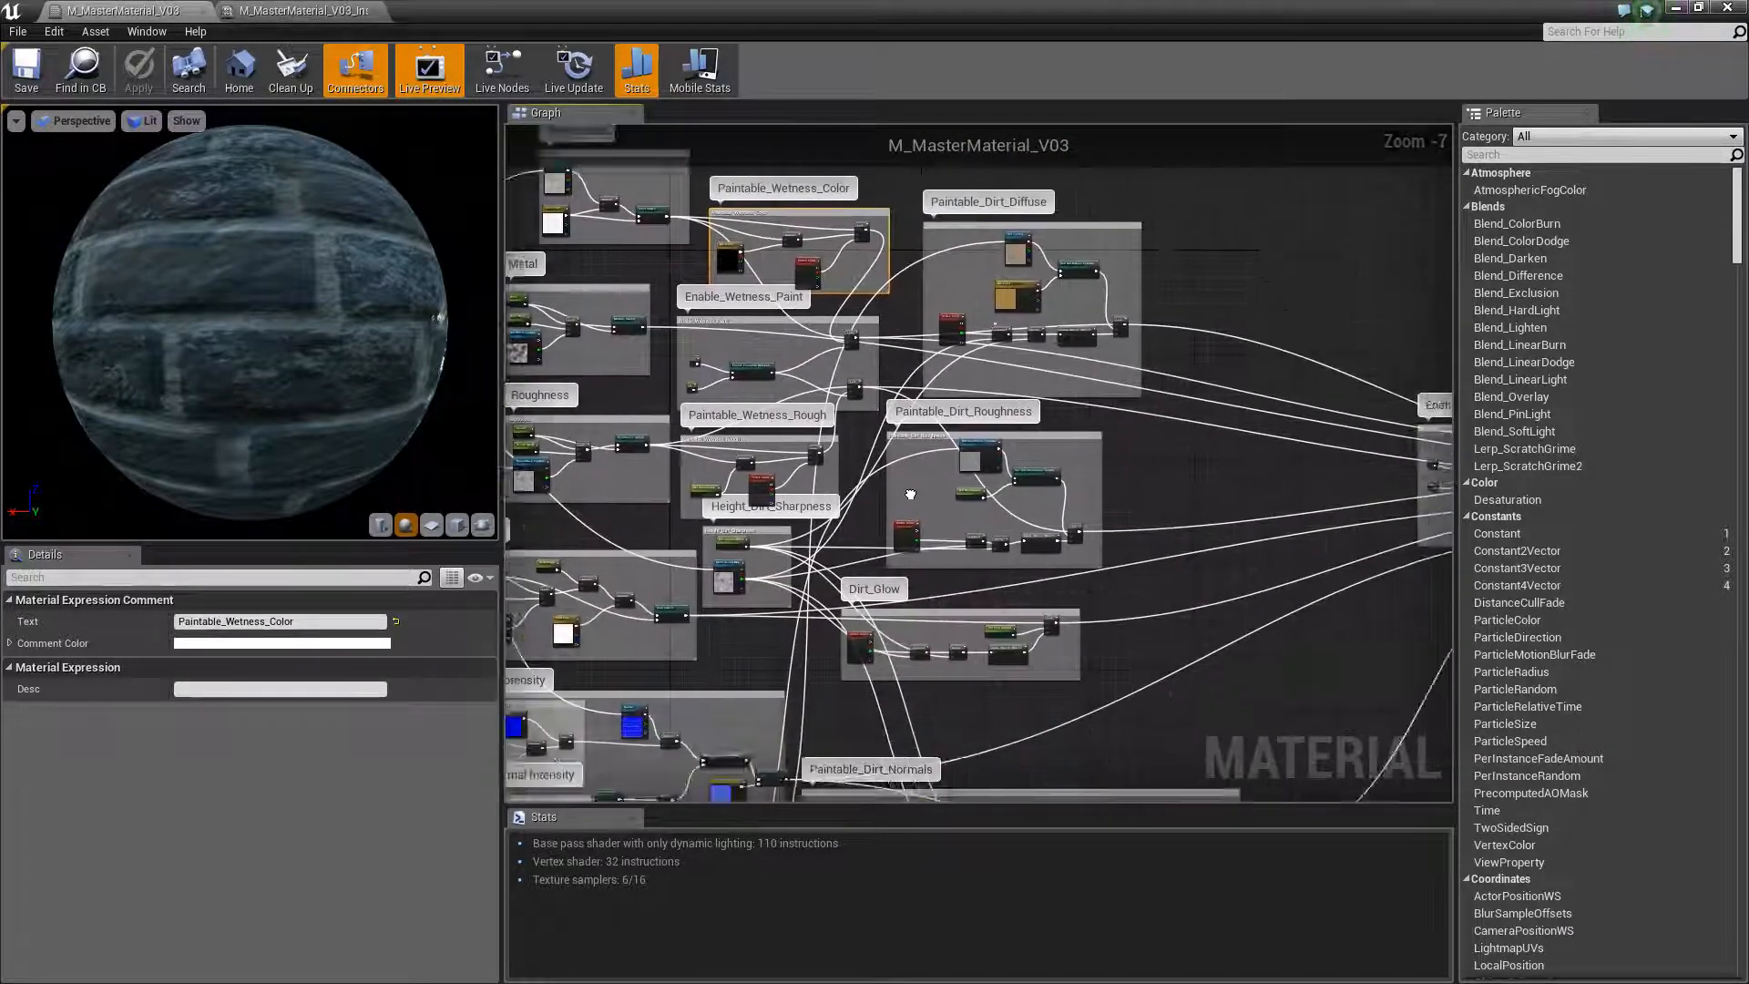
scroll(961, 488, "down", 2)
right_click_drag(1251, 523, 1054, 528)
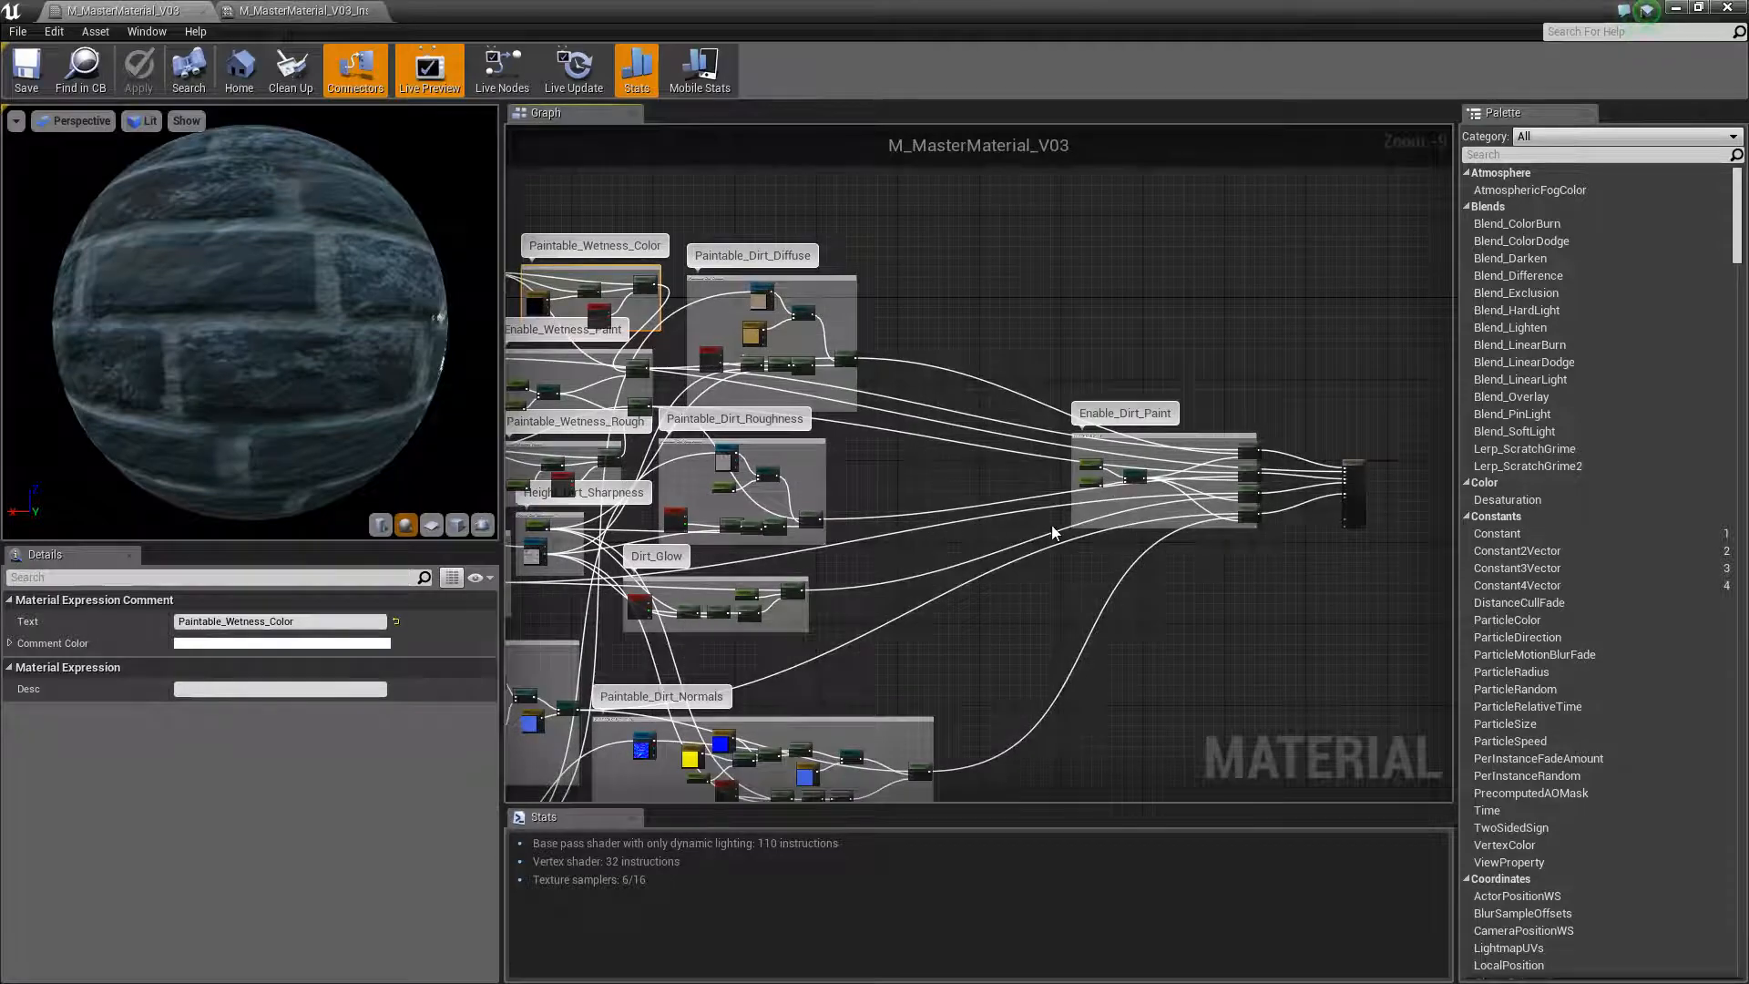
scroll(1128, 571, "up", 1)
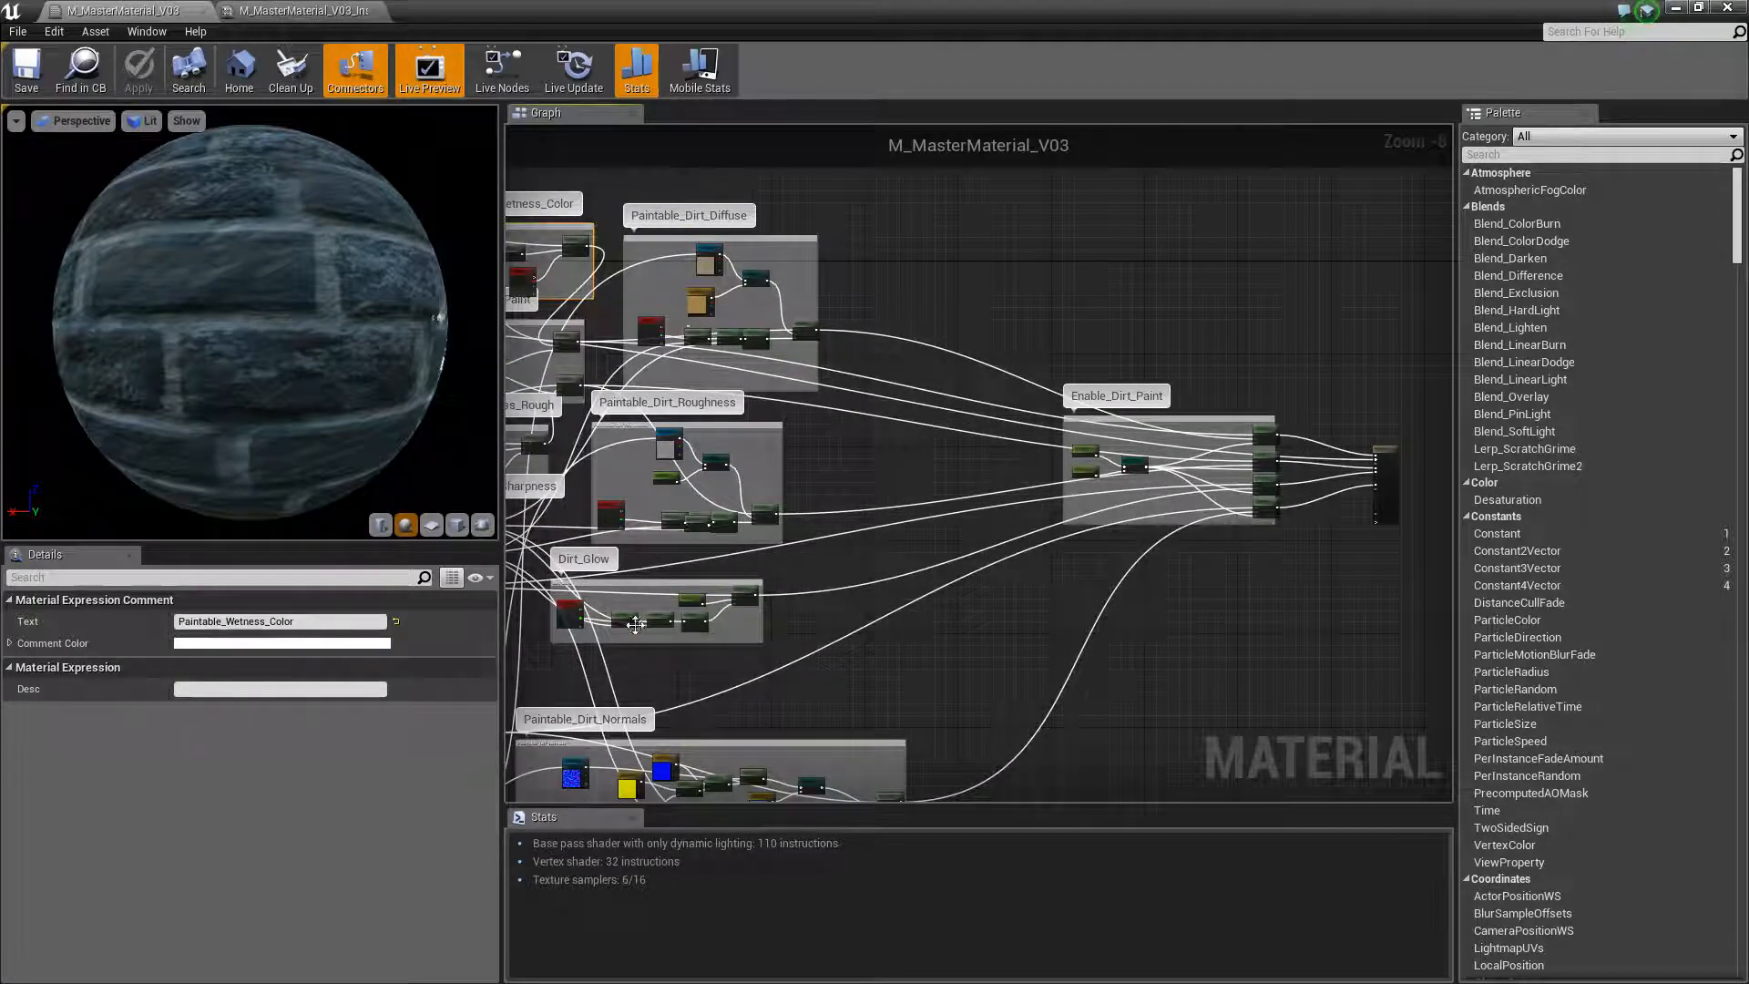
right_click_drag(923, 593, 1527, 553)
right_click_drag(987, 535, 1071, 517)
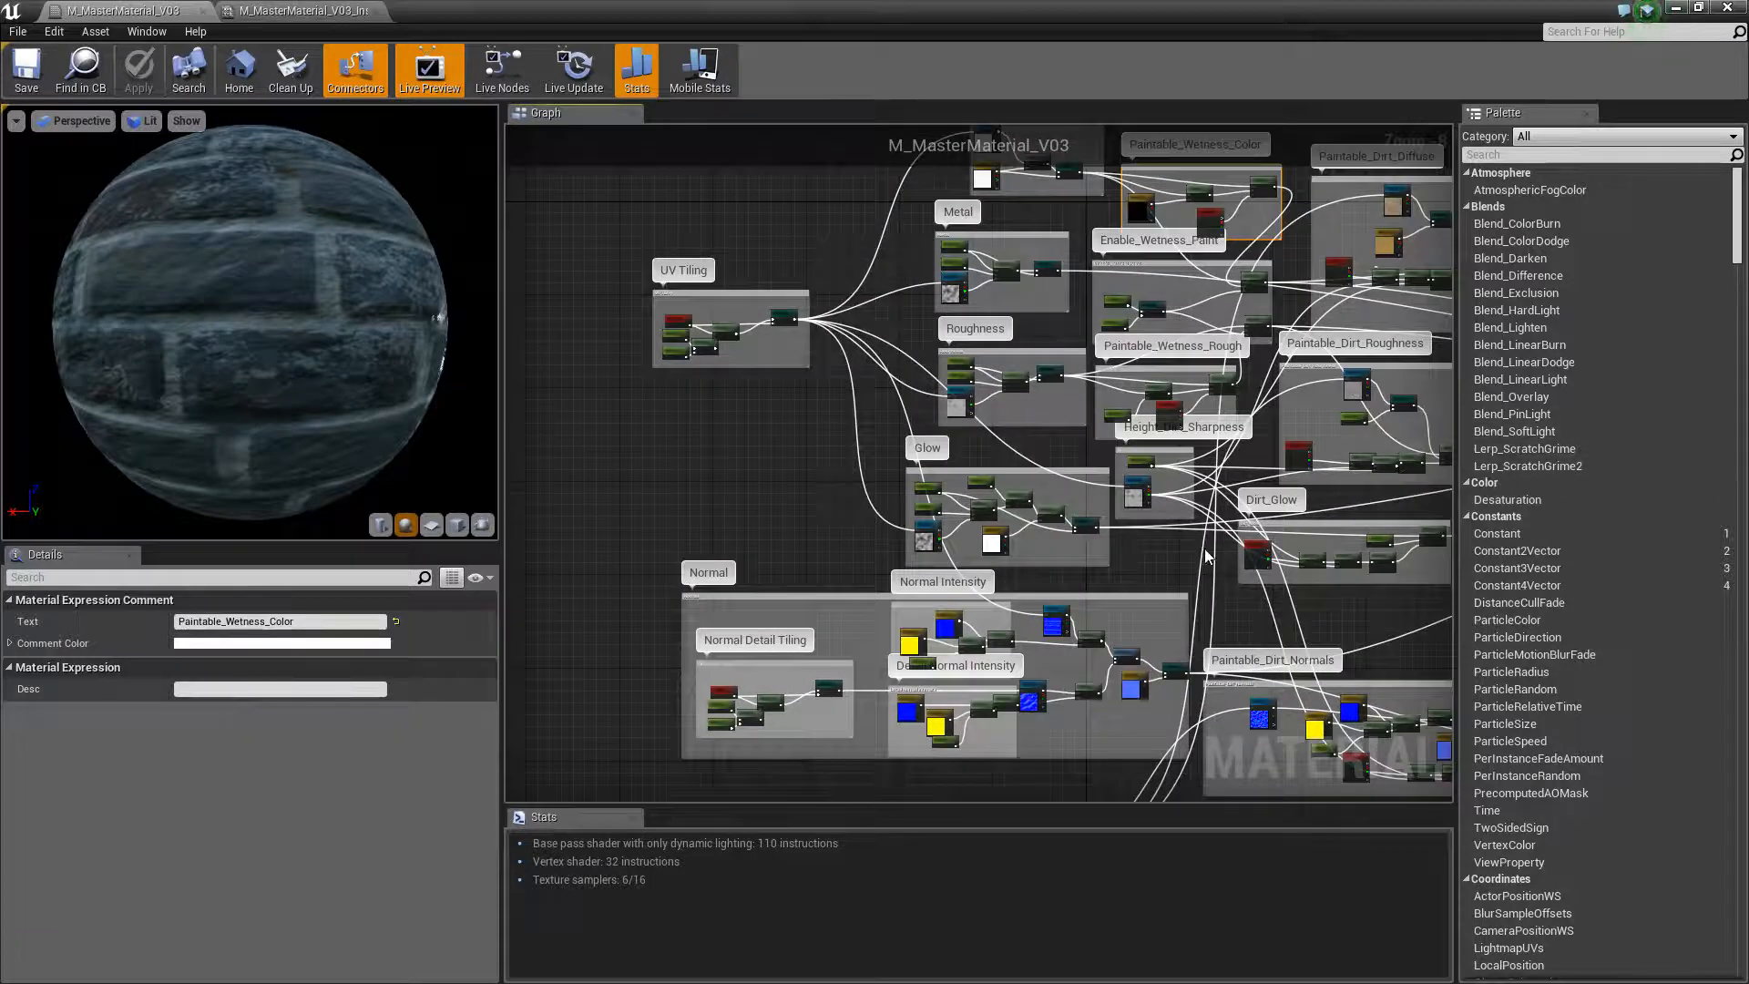
mouse_move(1198, 574)
right_mouse_down()
mouse_move(692, 619)
mouse_move(725, 665)
mouse_move(952, 623)
right_mouse_up()
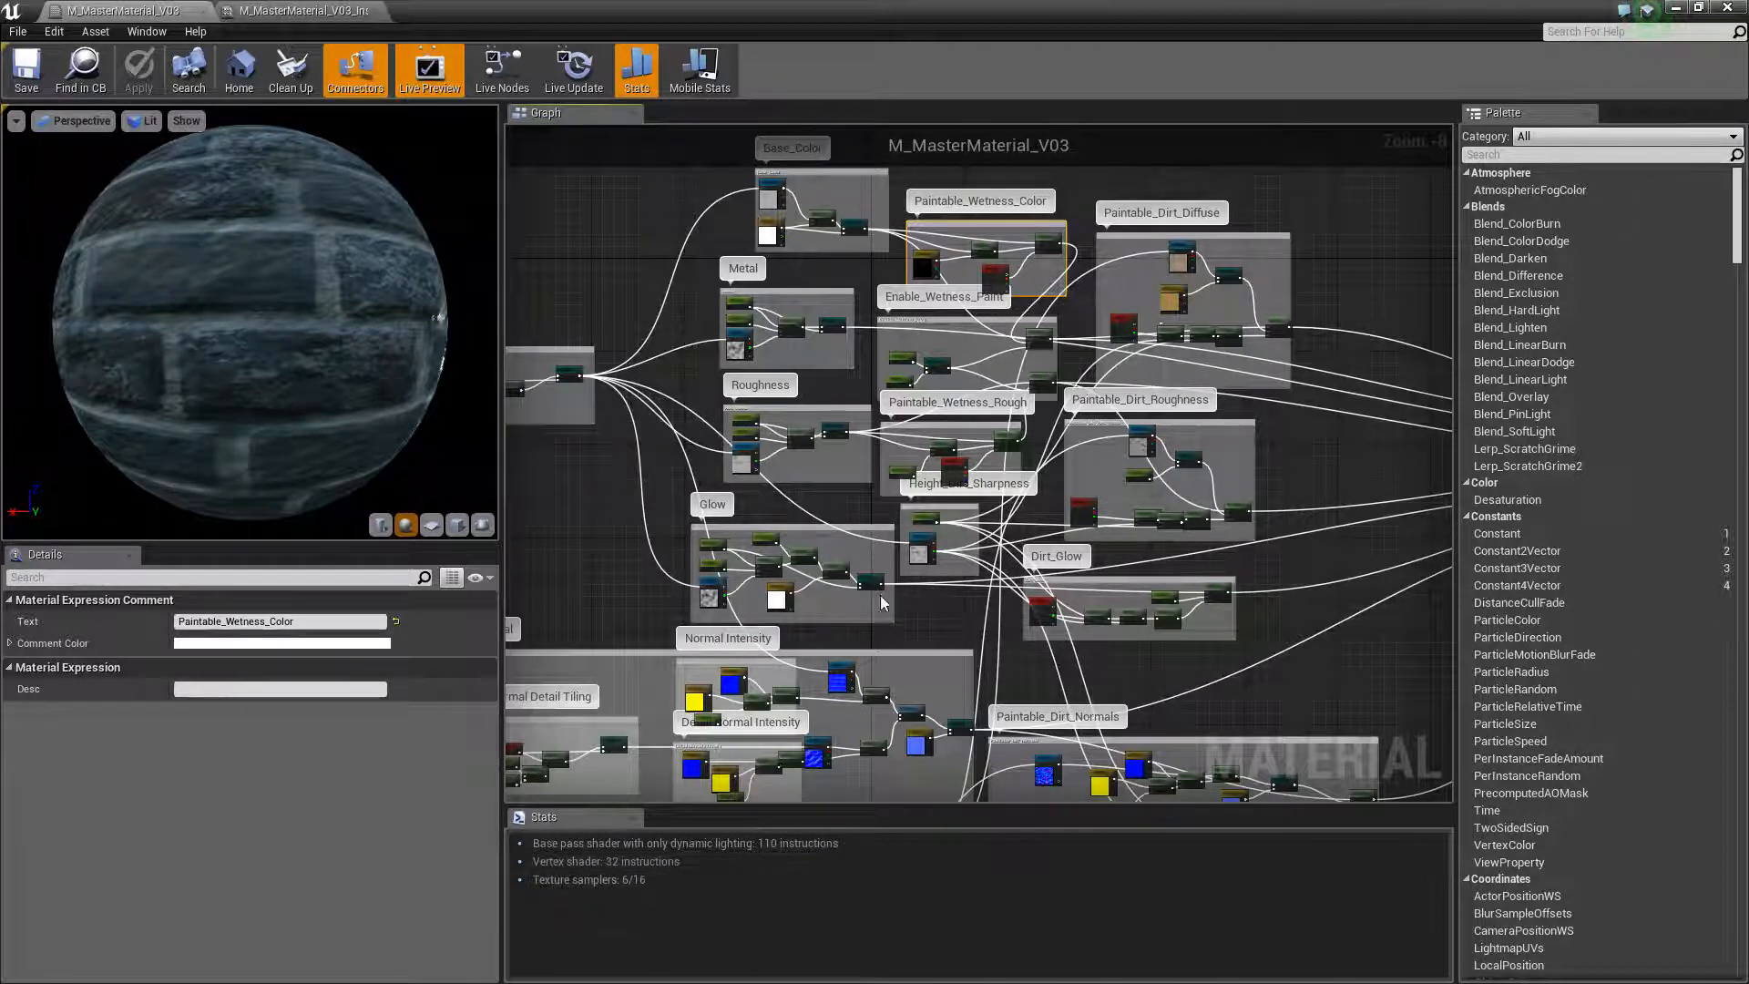
scroll(902, 590, "down", 1)
mouse_move(764, 417)
right_mouse_down()
mouse_move(801, 473)
mouse_move(800, 366)
mouse_move(781, 416)
right_mouse_up()
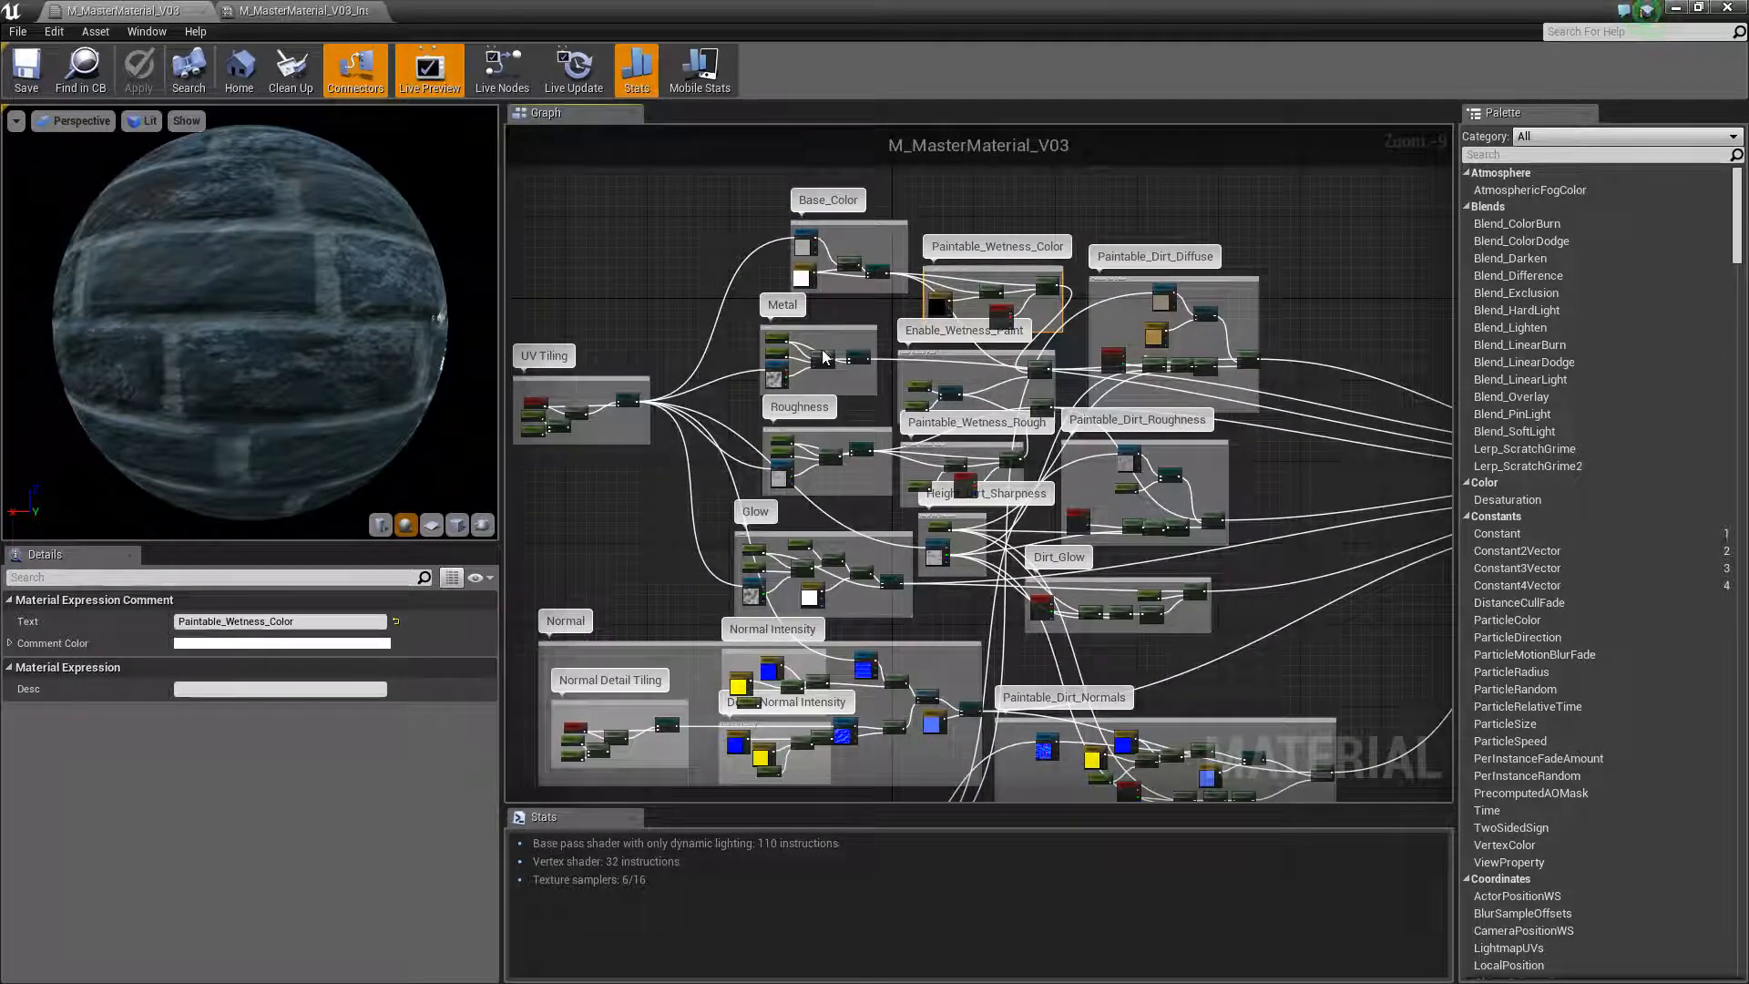
right_click_drag(789, 608, 838, 466)
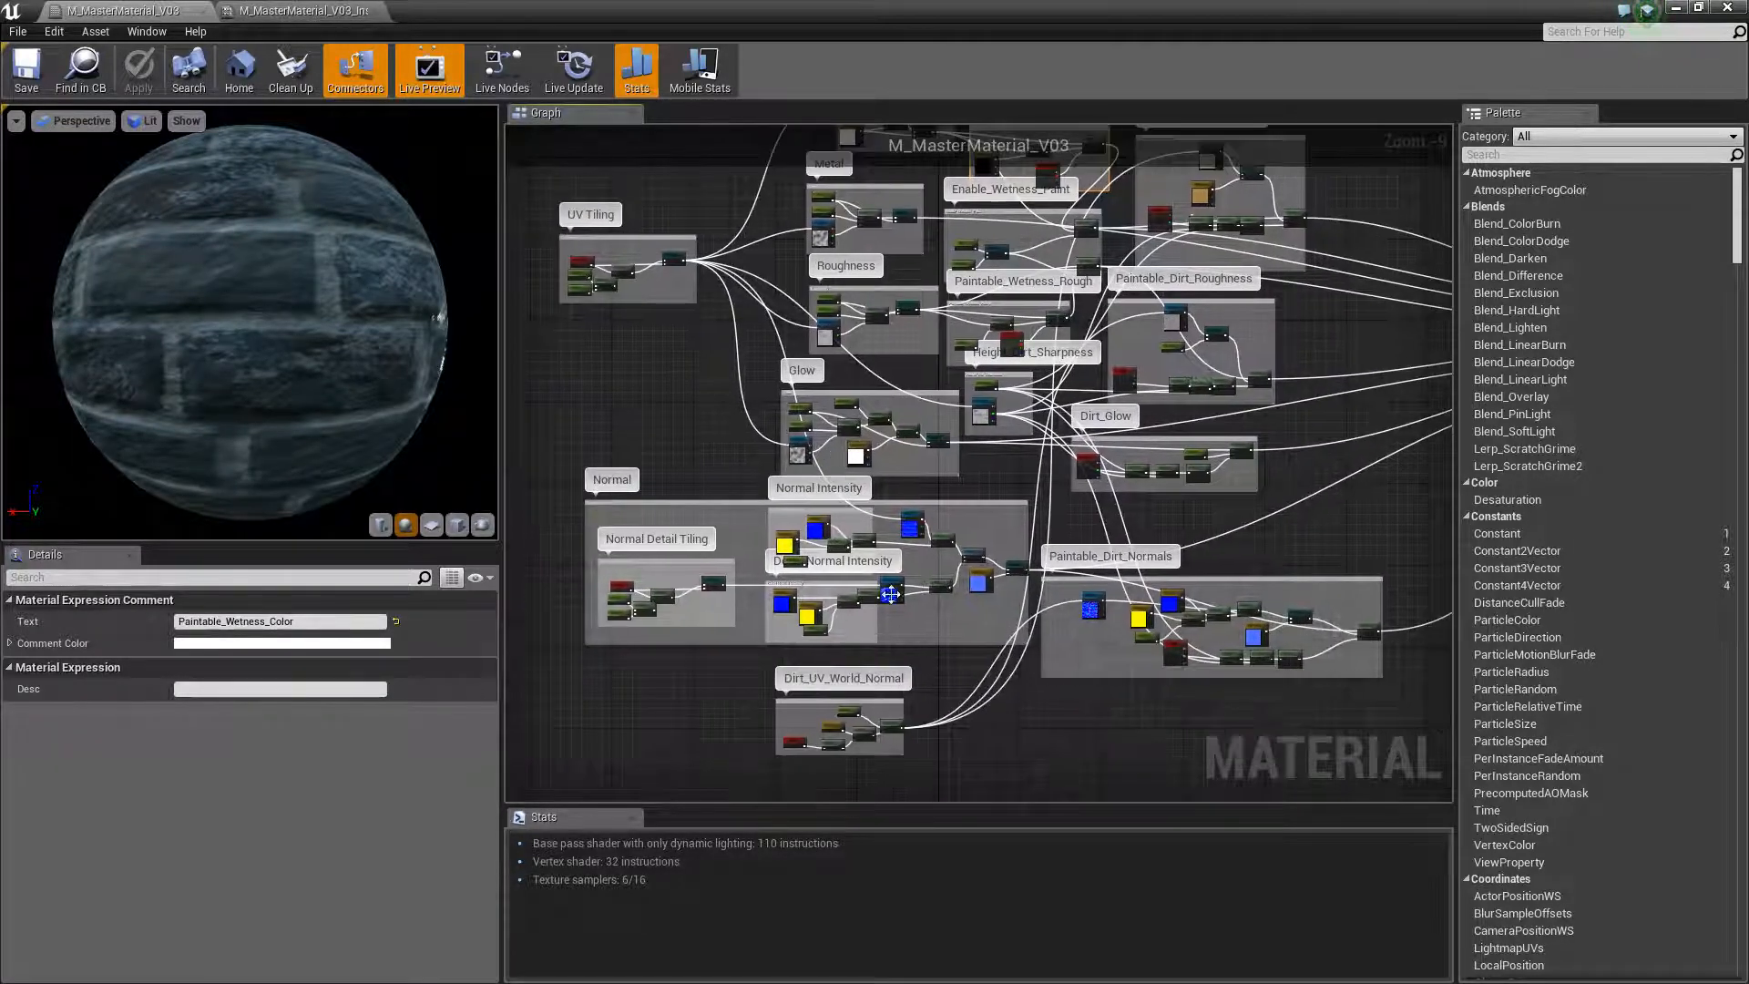
Review the overall M_MasterMaterial_V03 graph layout and compare it with the Dirt parameters of M_MasterMaterial_V03_Inst
right_click_drag(944, 517, 823, 614)
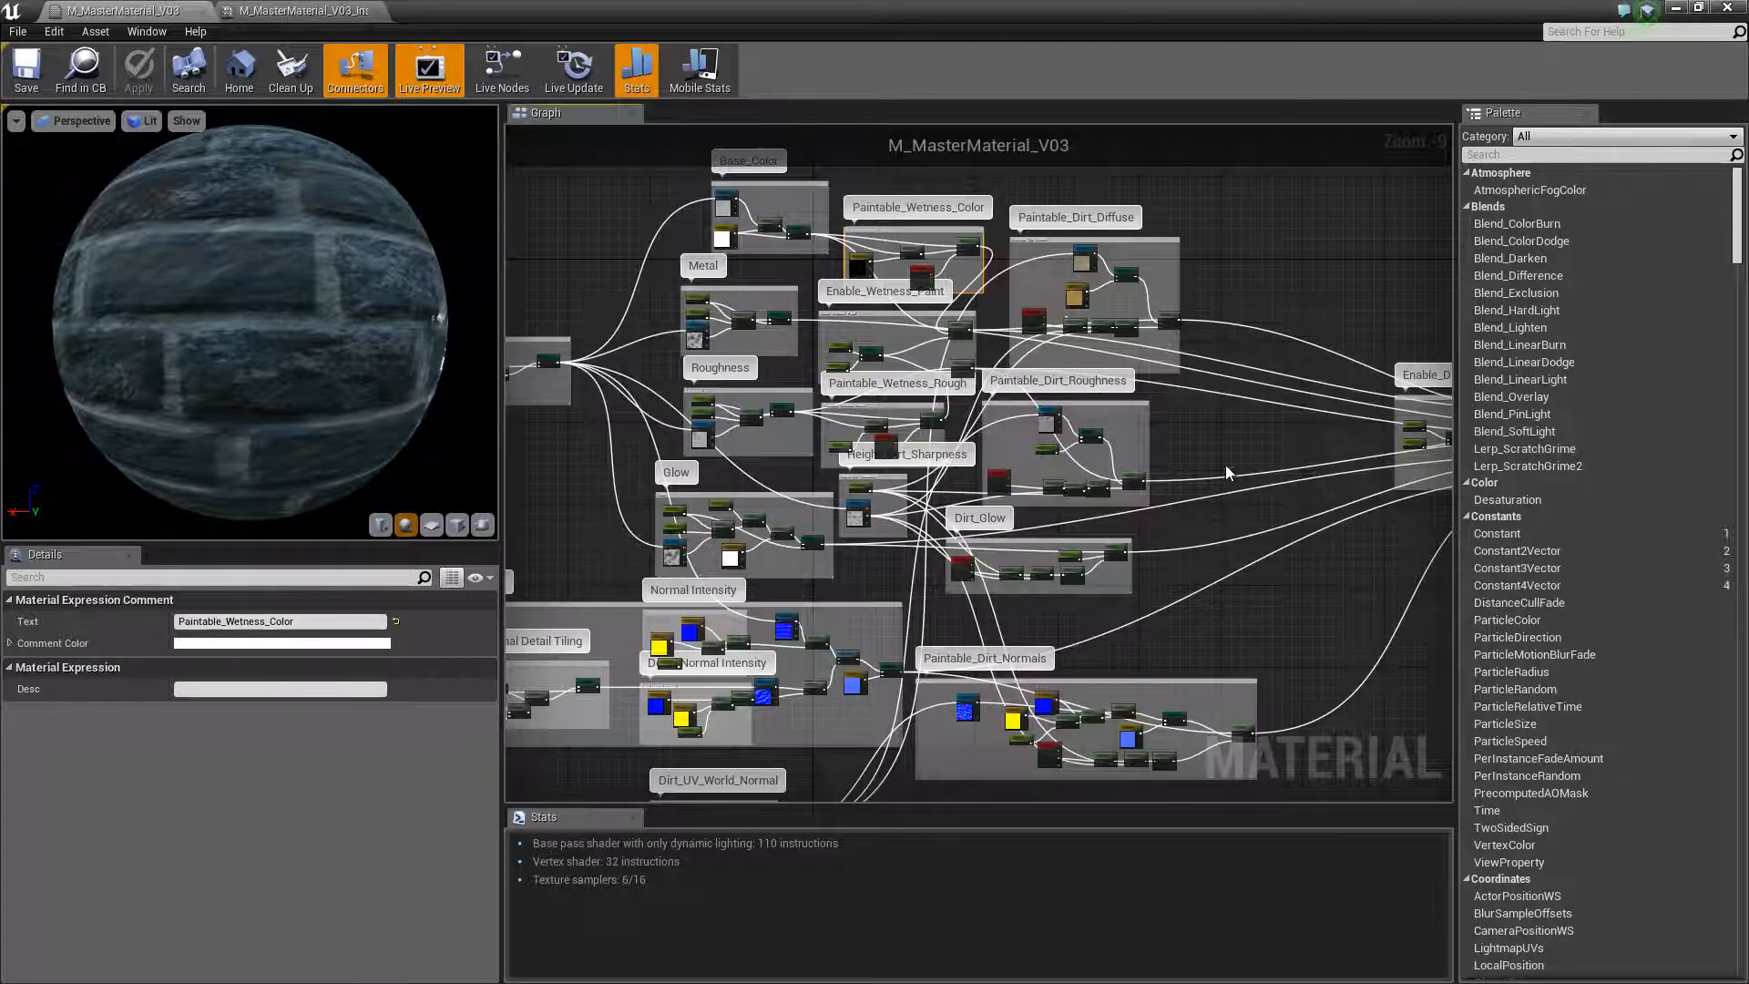
scroll(638, 556, "down", 2)
scroll(697, 696, "up", 2)
right_click_drag(622, 663, 717, 646)
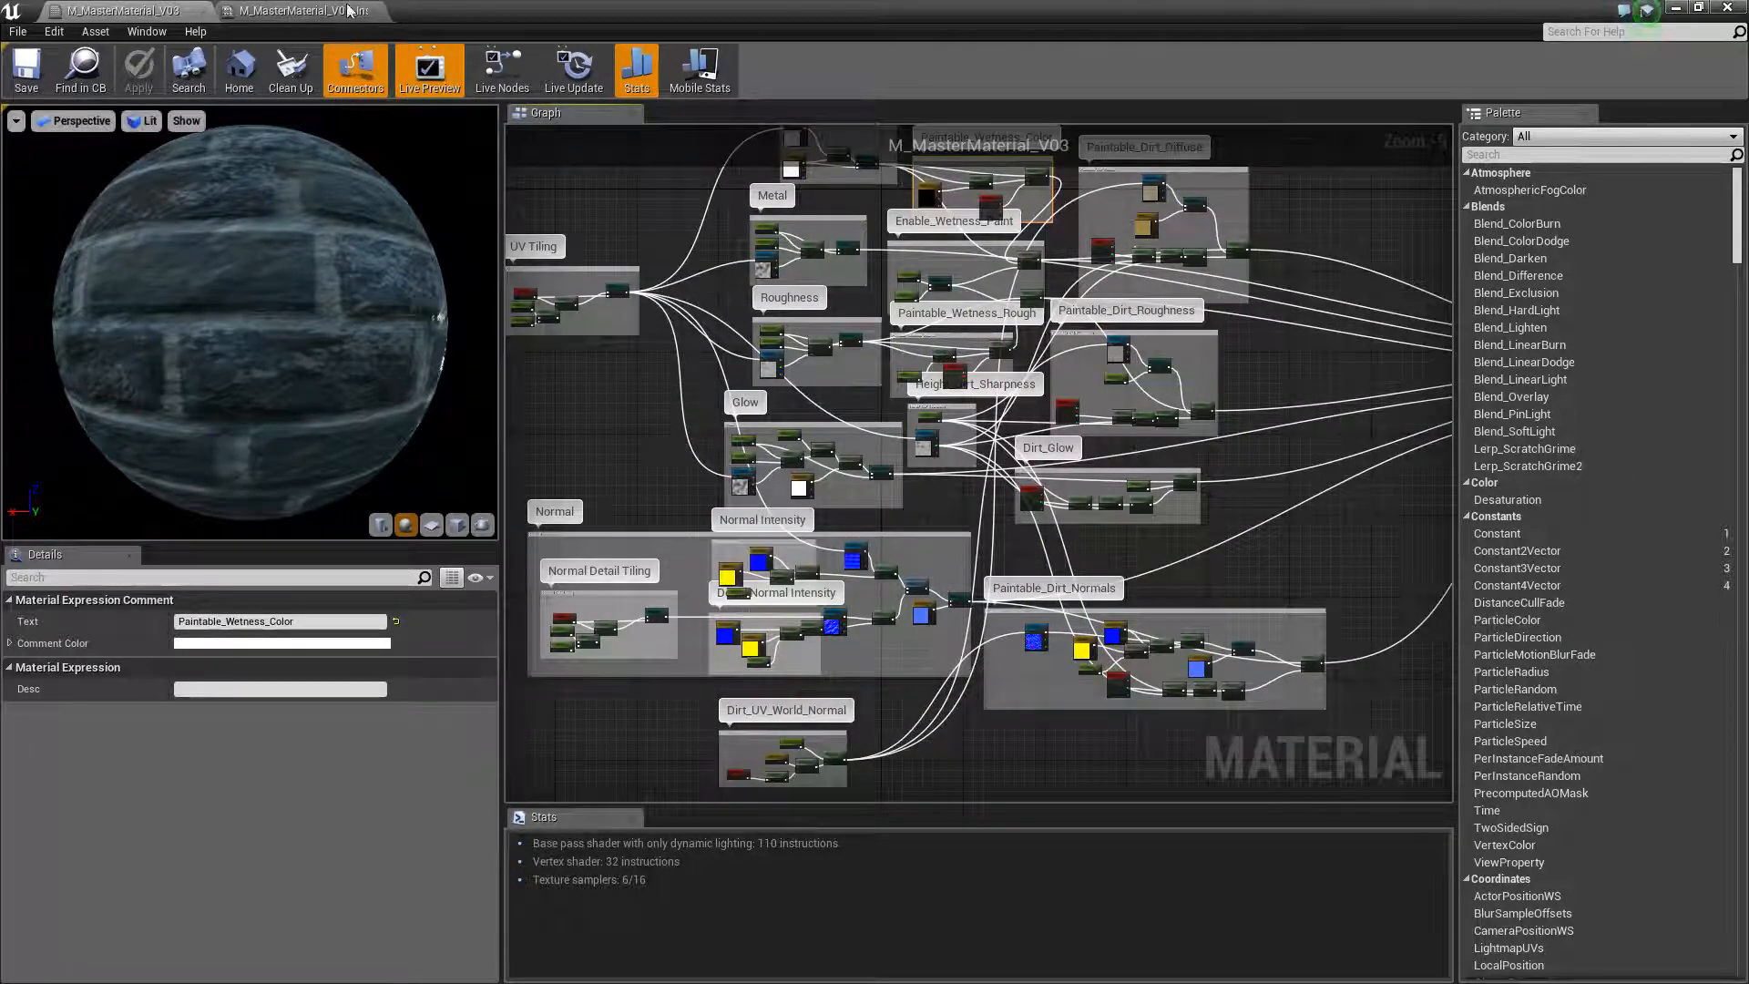
left_click(303, 10)
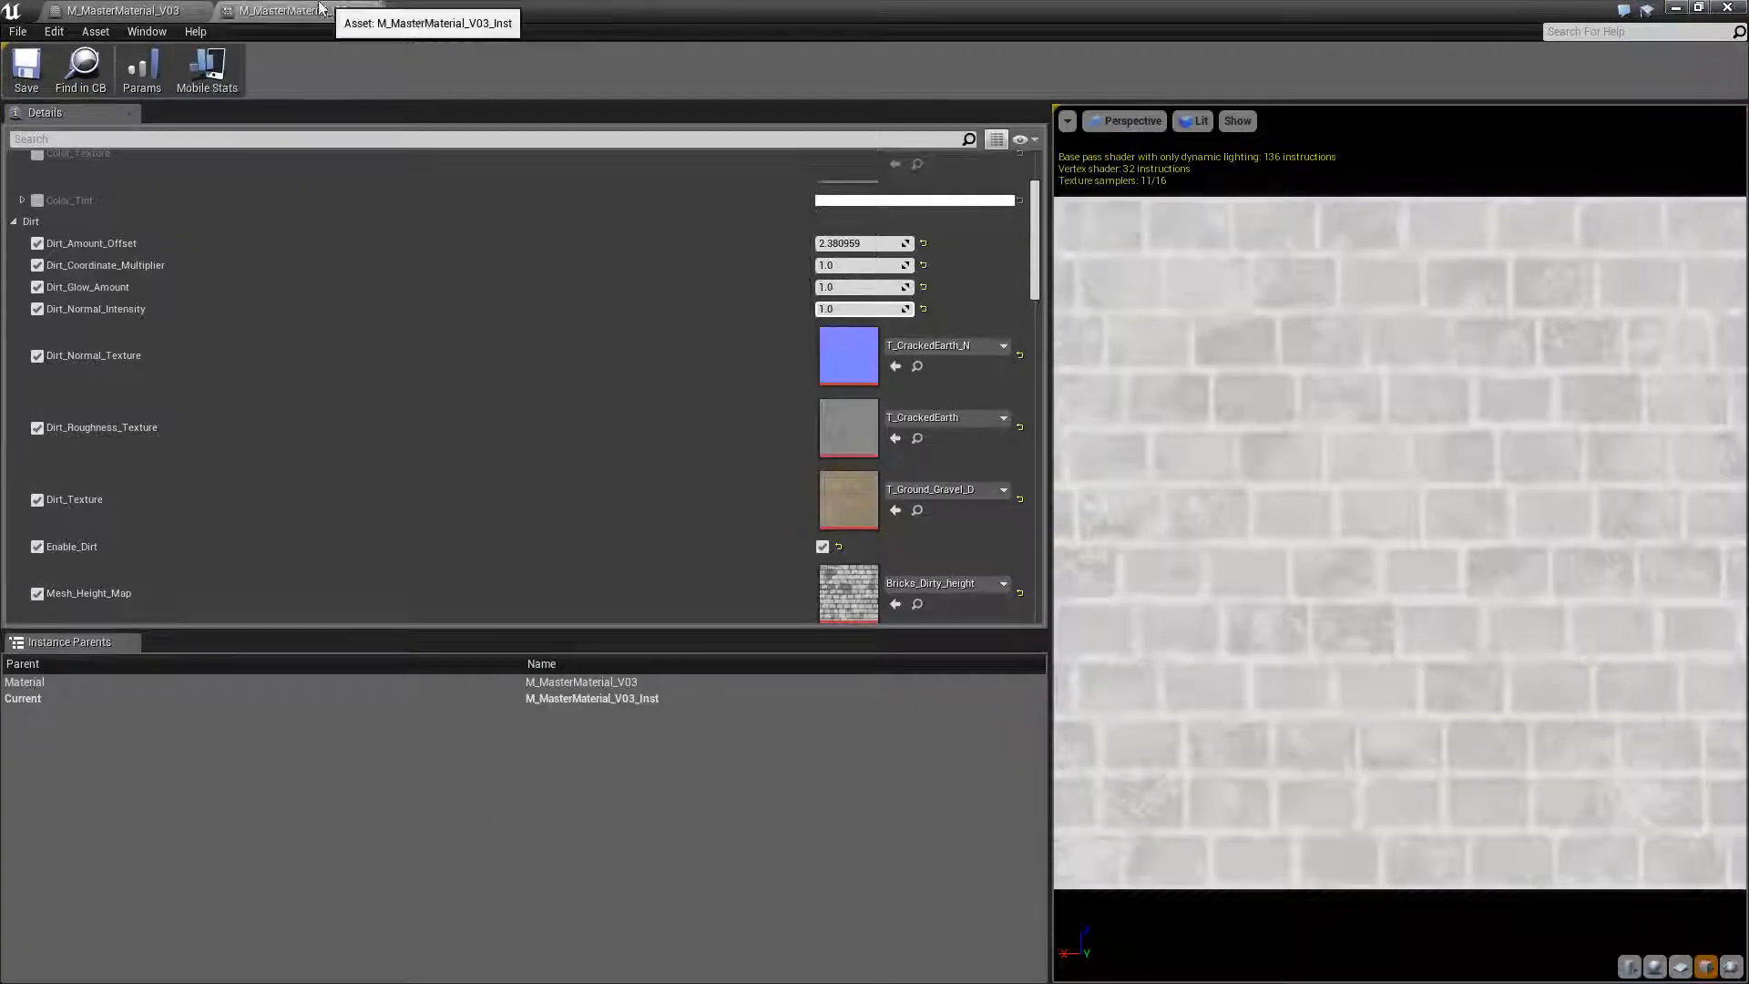
left_click(140, 10)
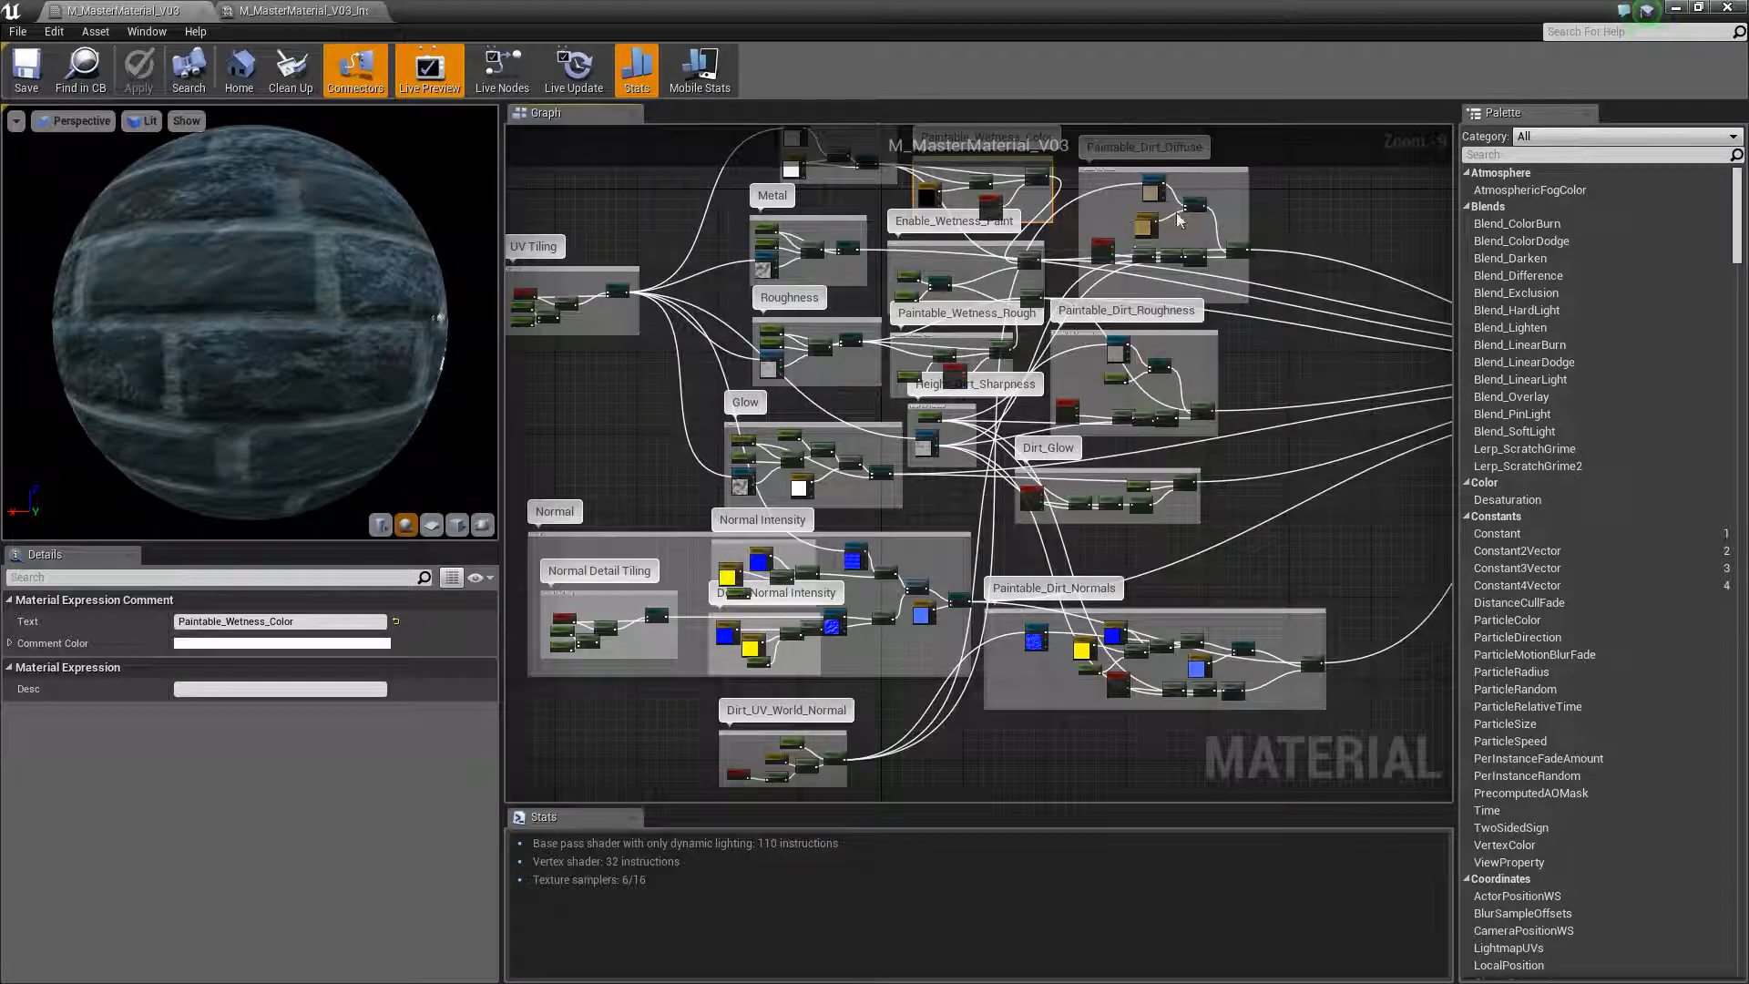
key("Home")
left_click(501, 72)
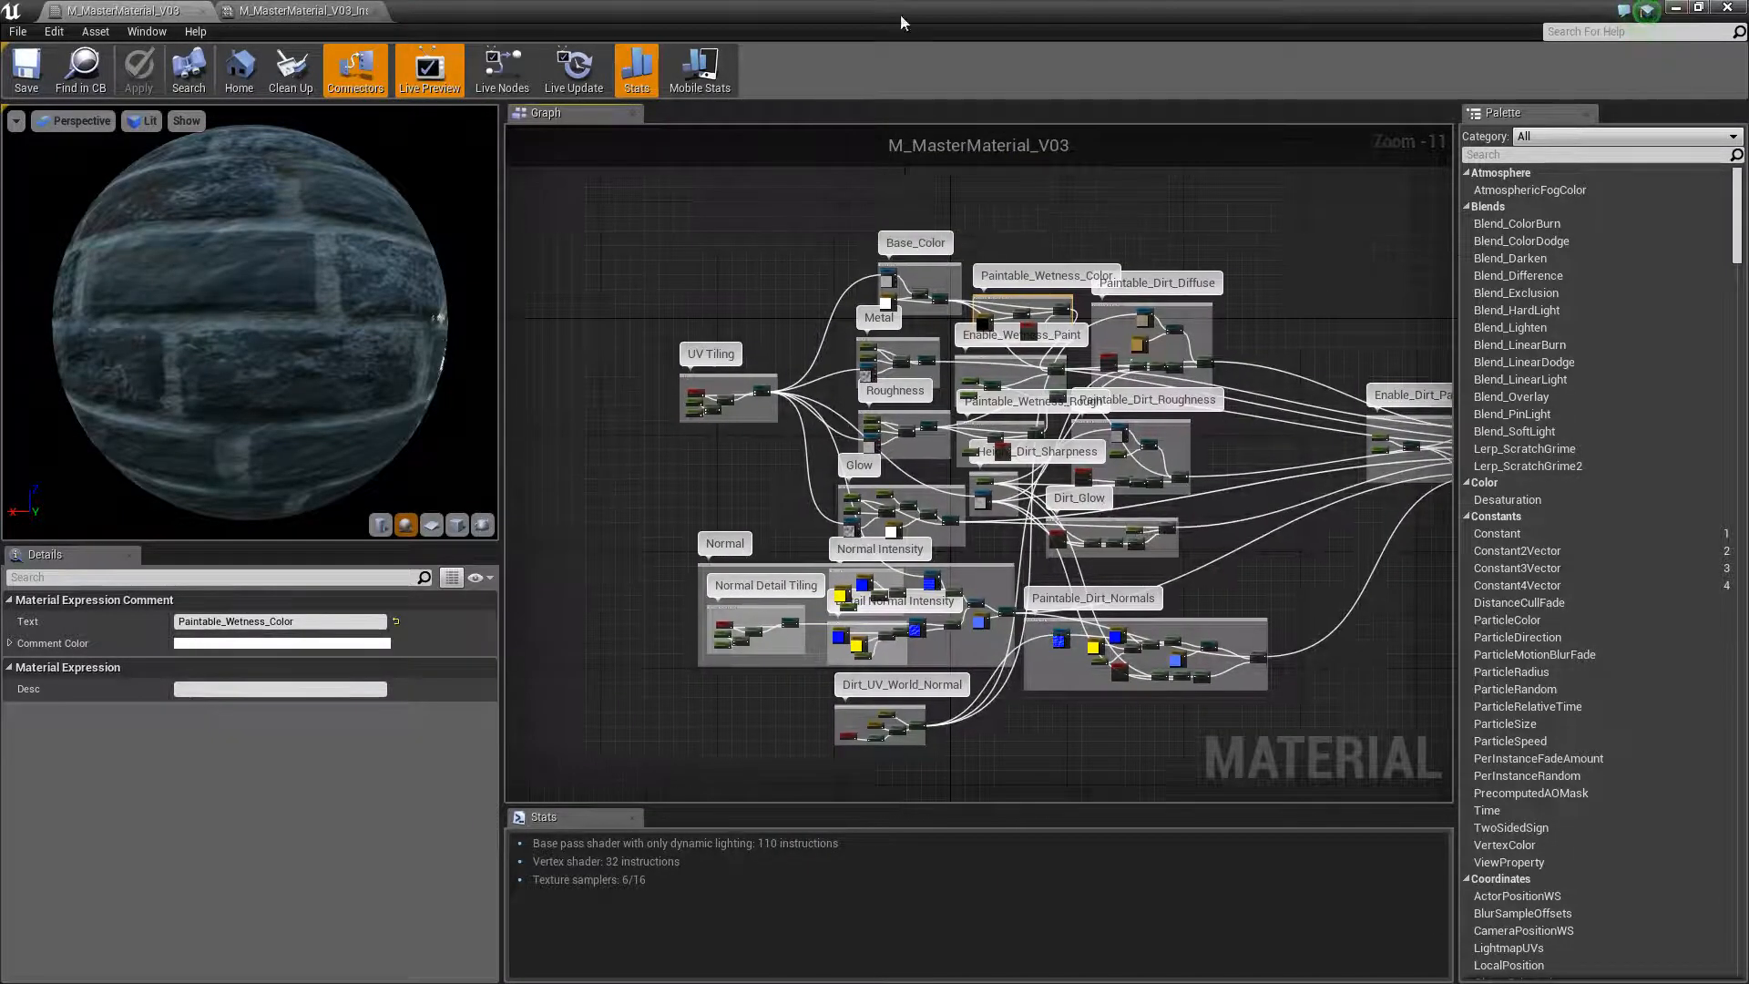
Return to the level editor and restrict vertex painting on the preview mesh to the Red channel, with Green disabled
left_click(1676, 8)
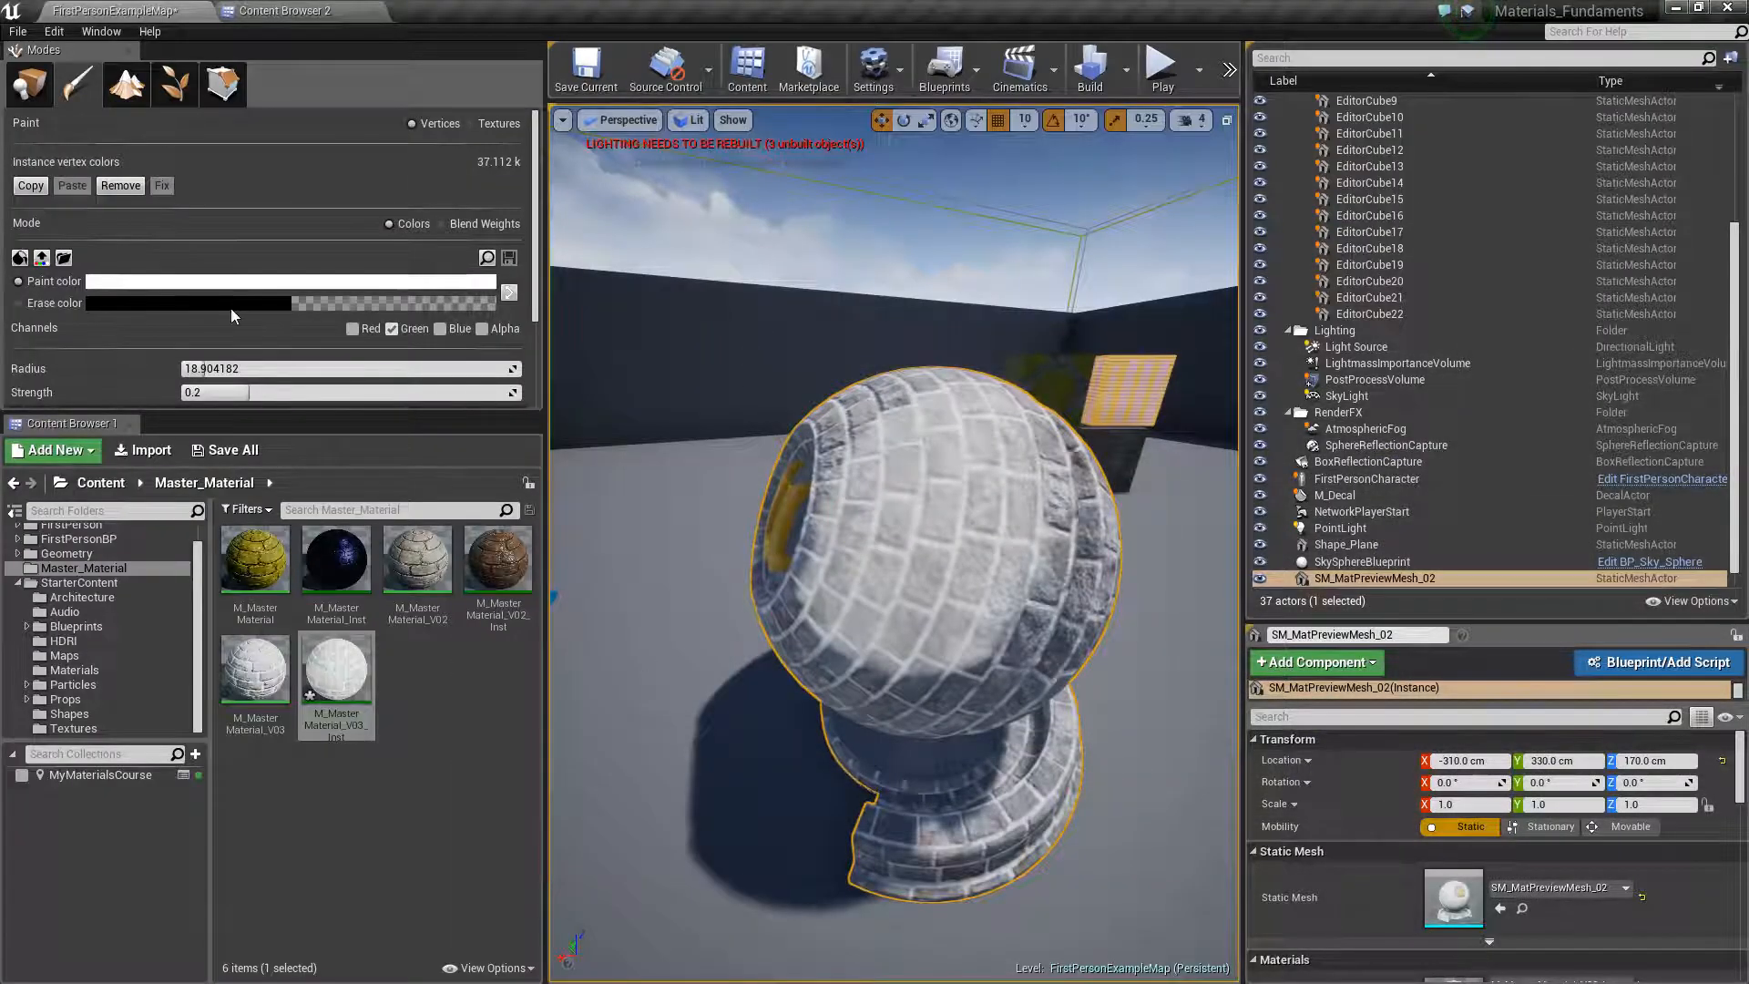
scroll(228, 310, "down", 1)
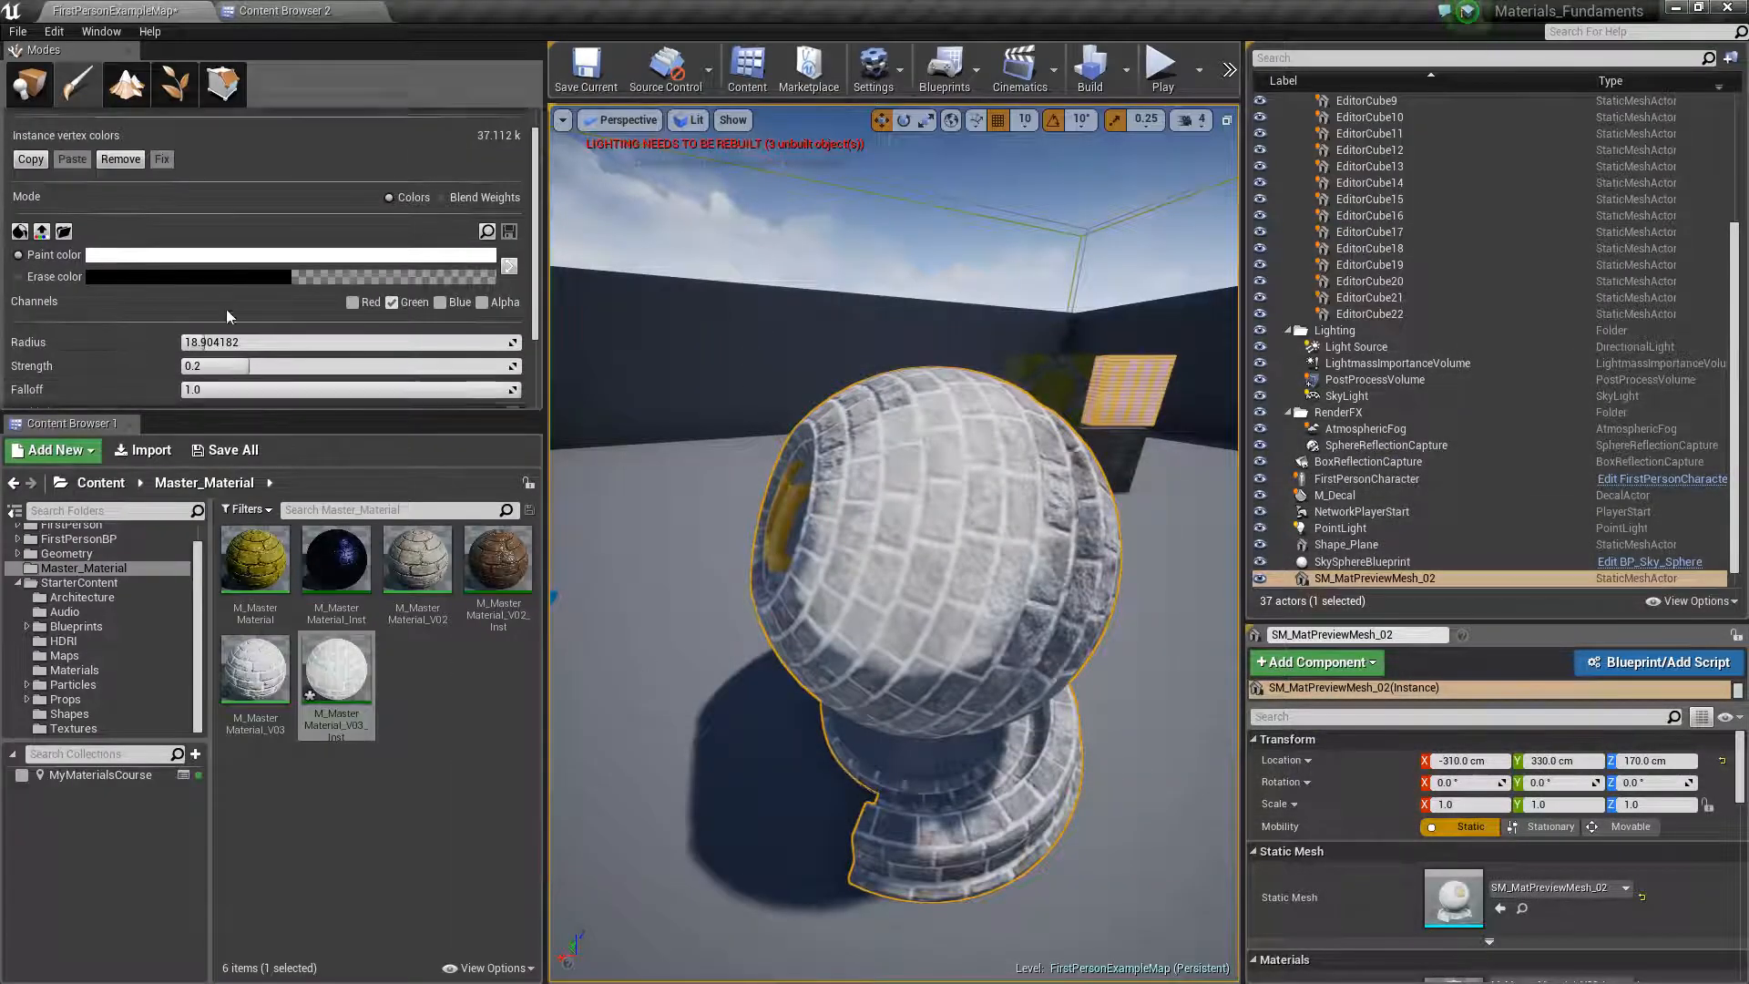
left_click(353, 299)
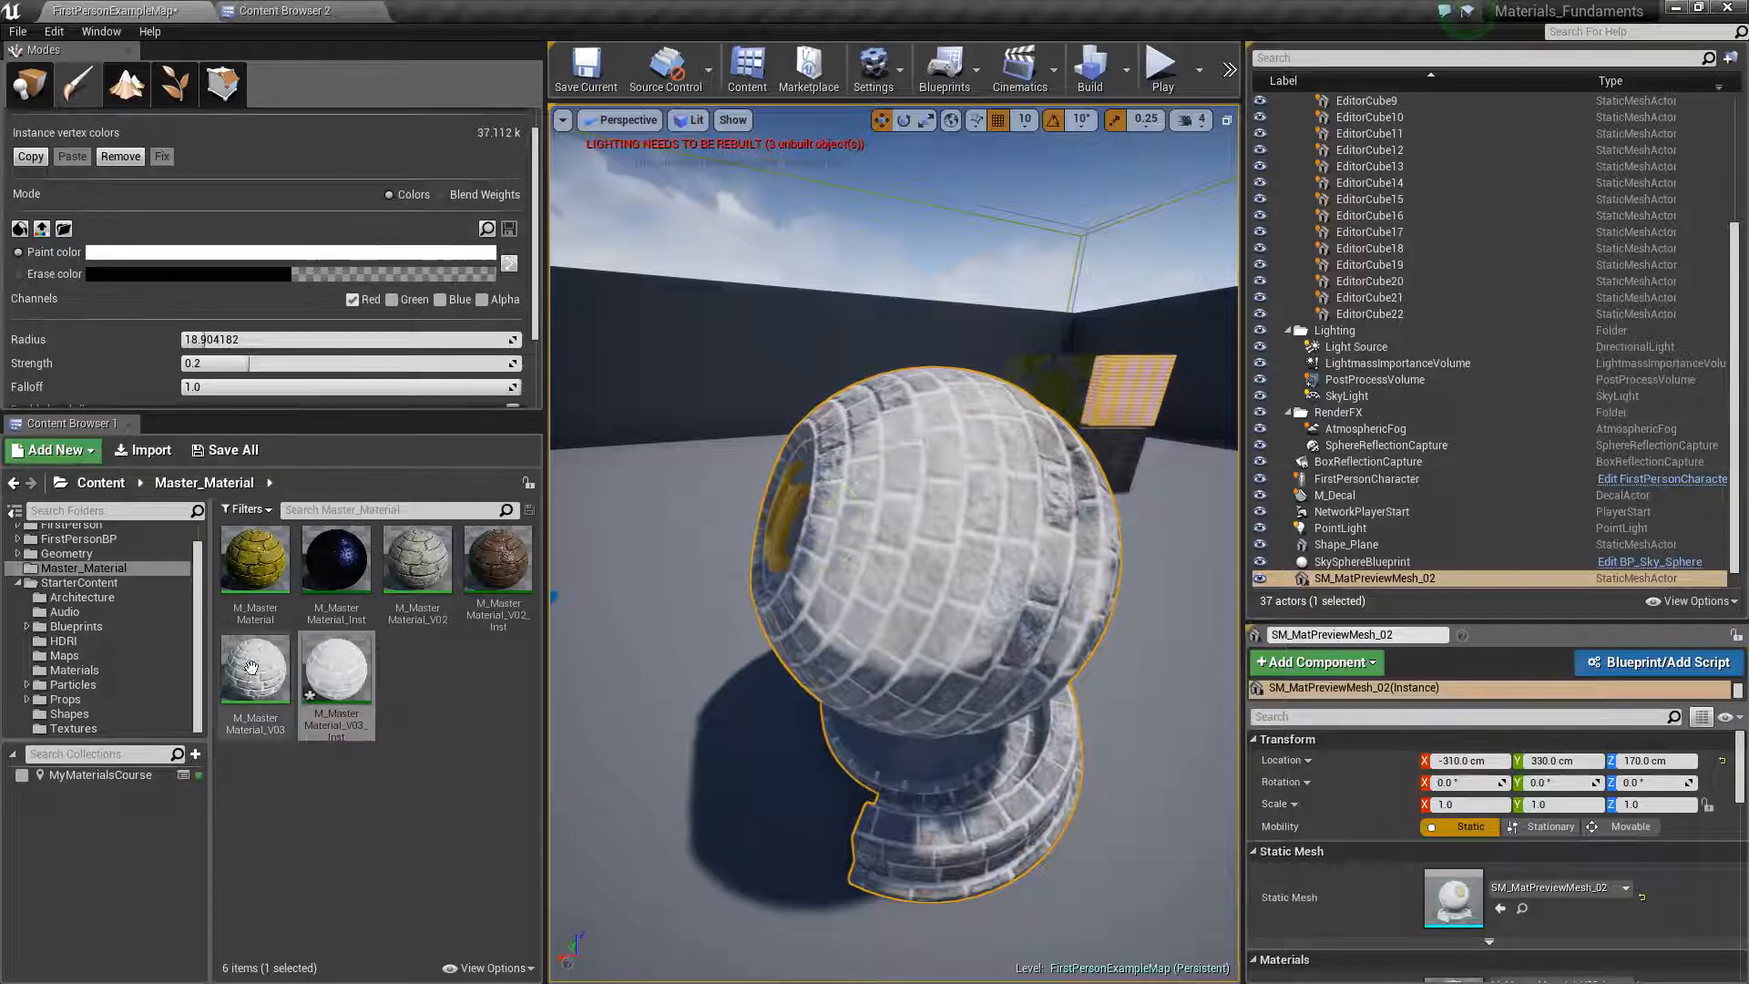
Open M_MasterMaterial_V03_Inst to check its Dirt parameters, then return to the level editor
double_click(340, 687)
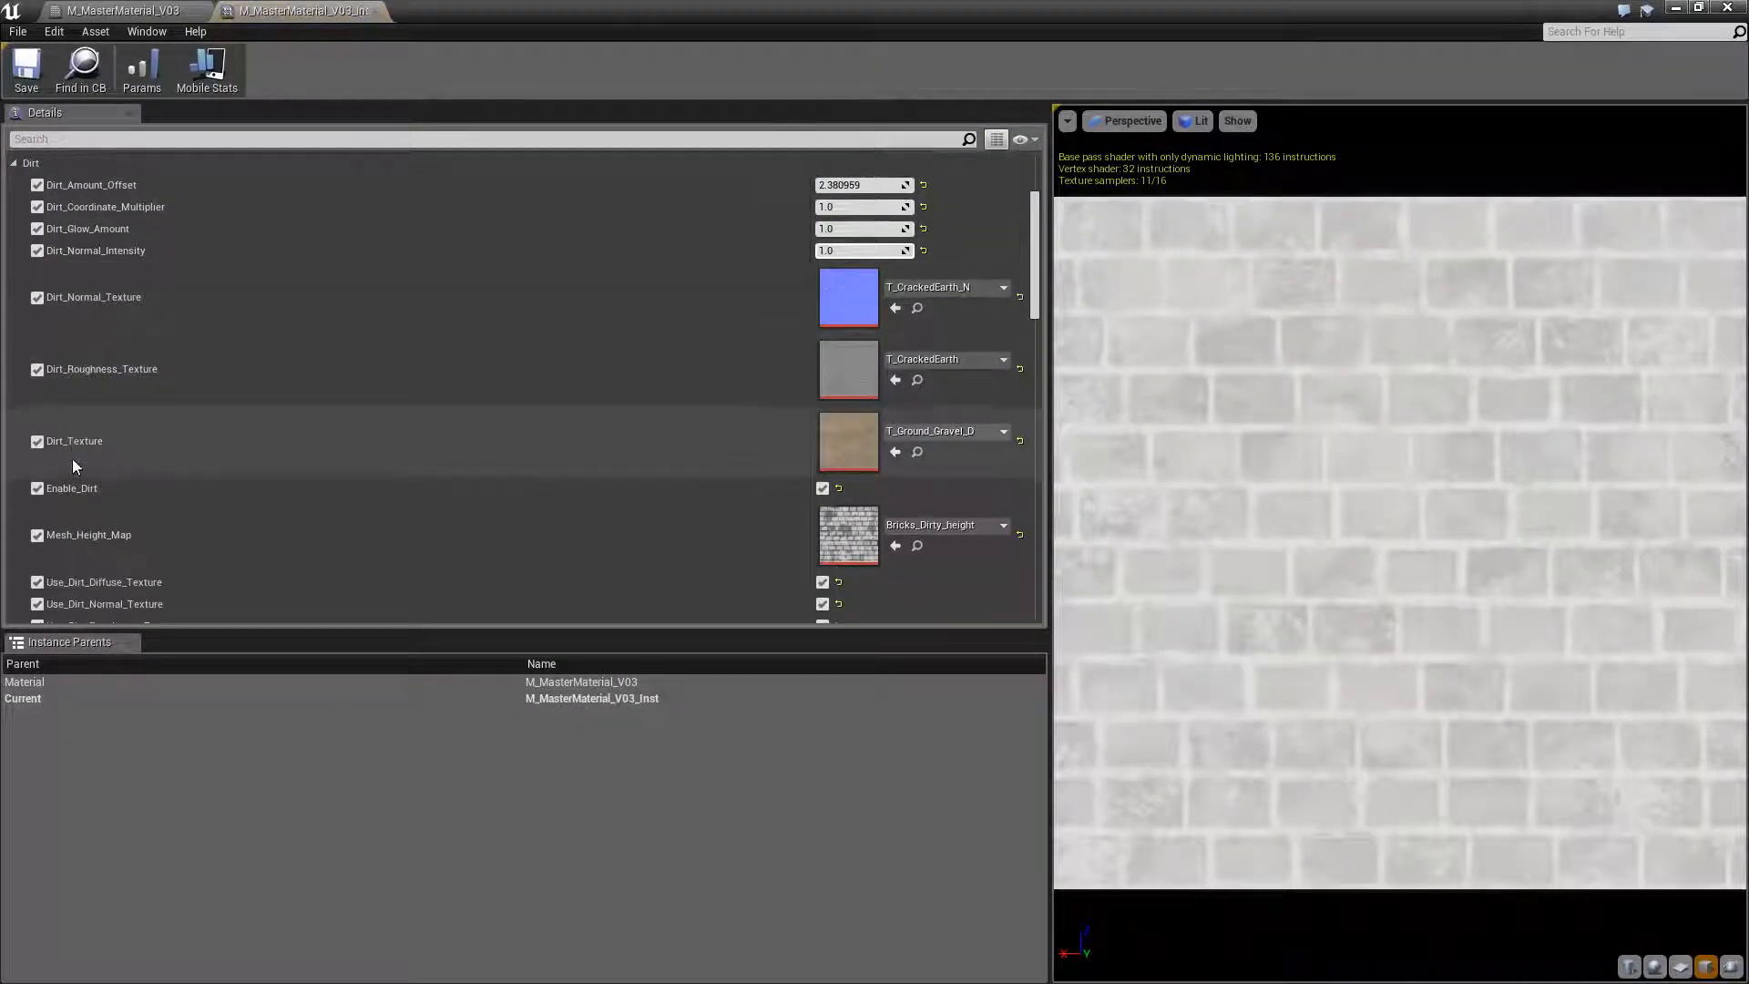
left_click(1677, 9)
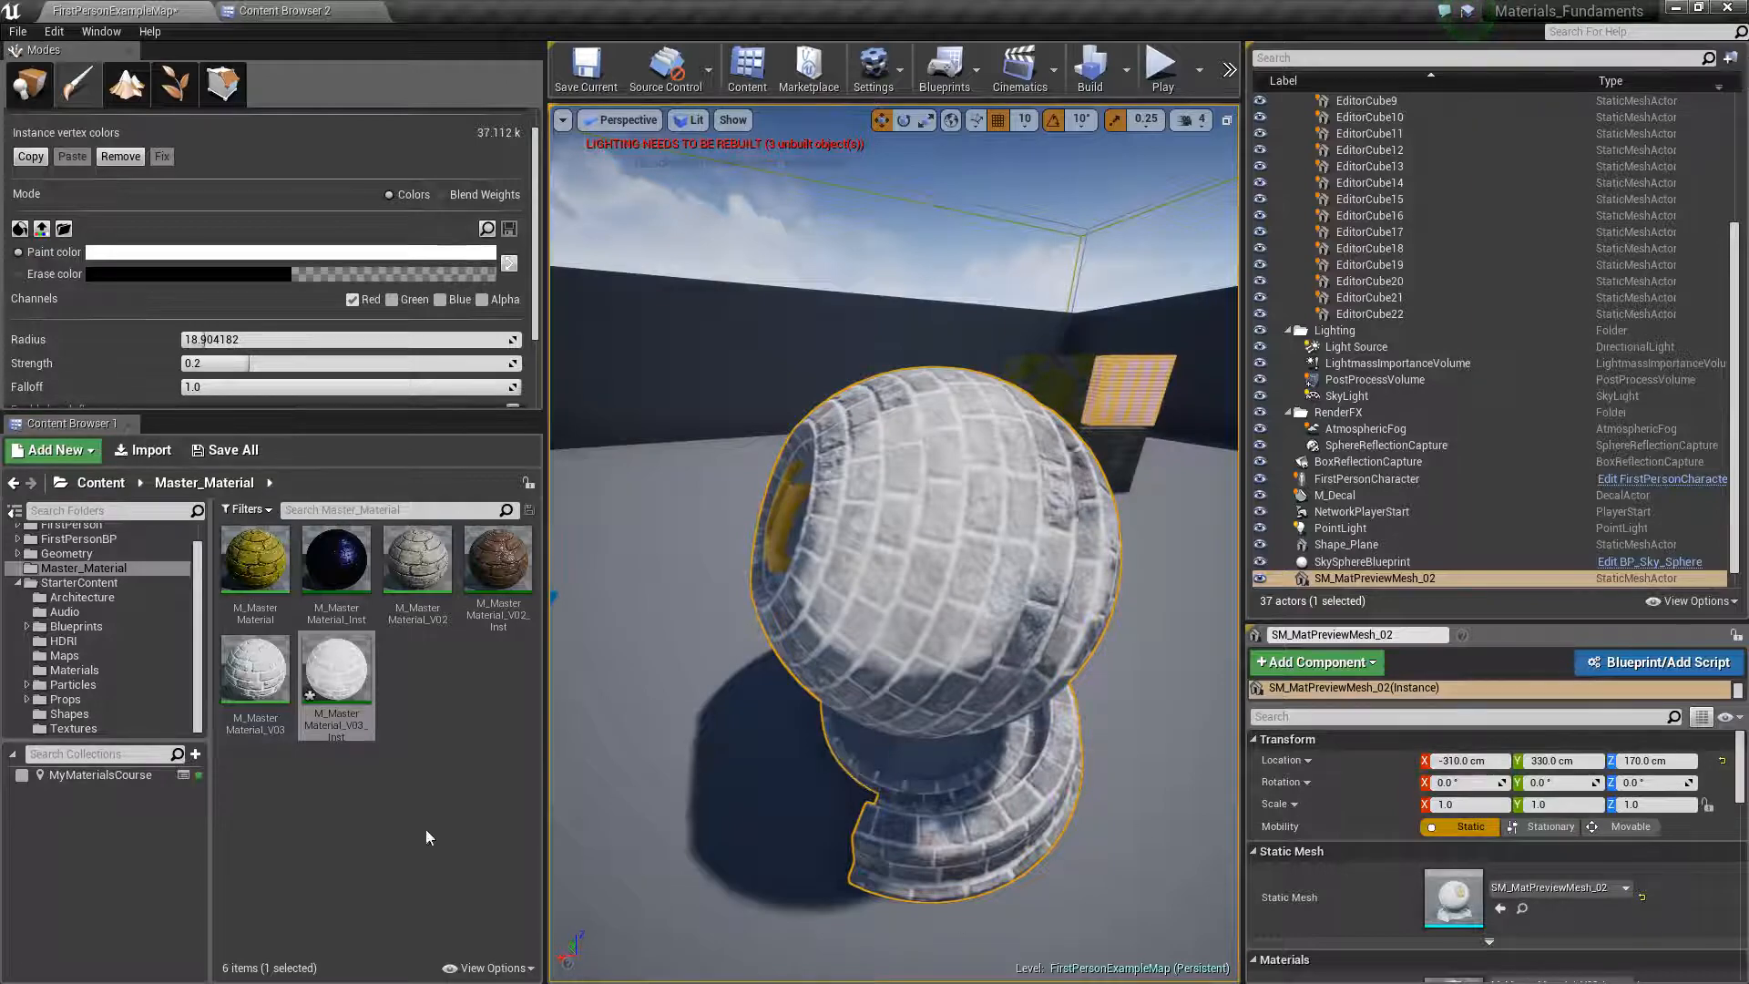
Reopen the M_MasterMaterial_V03 graph and examine the Height_Dirt_Sharpness, Paintable_Wetness_Rough and Enable_Wetness_Paint groups and their connections
double_click(267, 672)
scroll(838, 683, "up", 3)
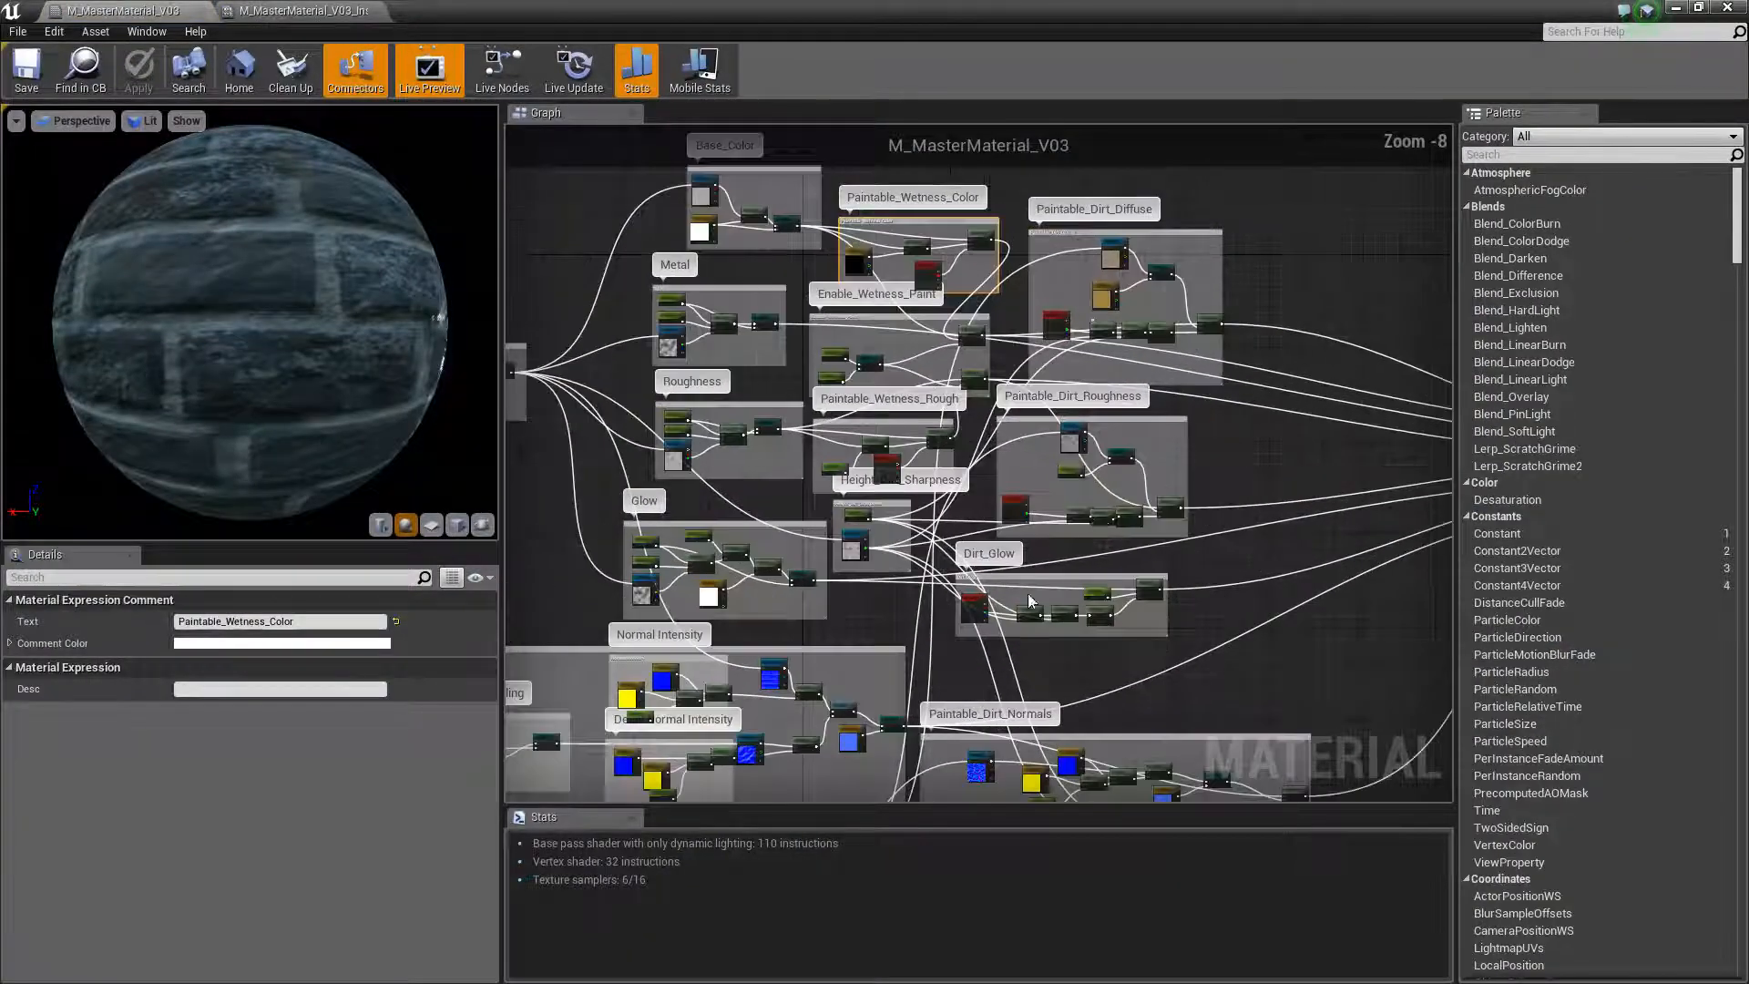
right_click_drag(838, 683, 764, 645)
scroll(774, 564, "up", 2)
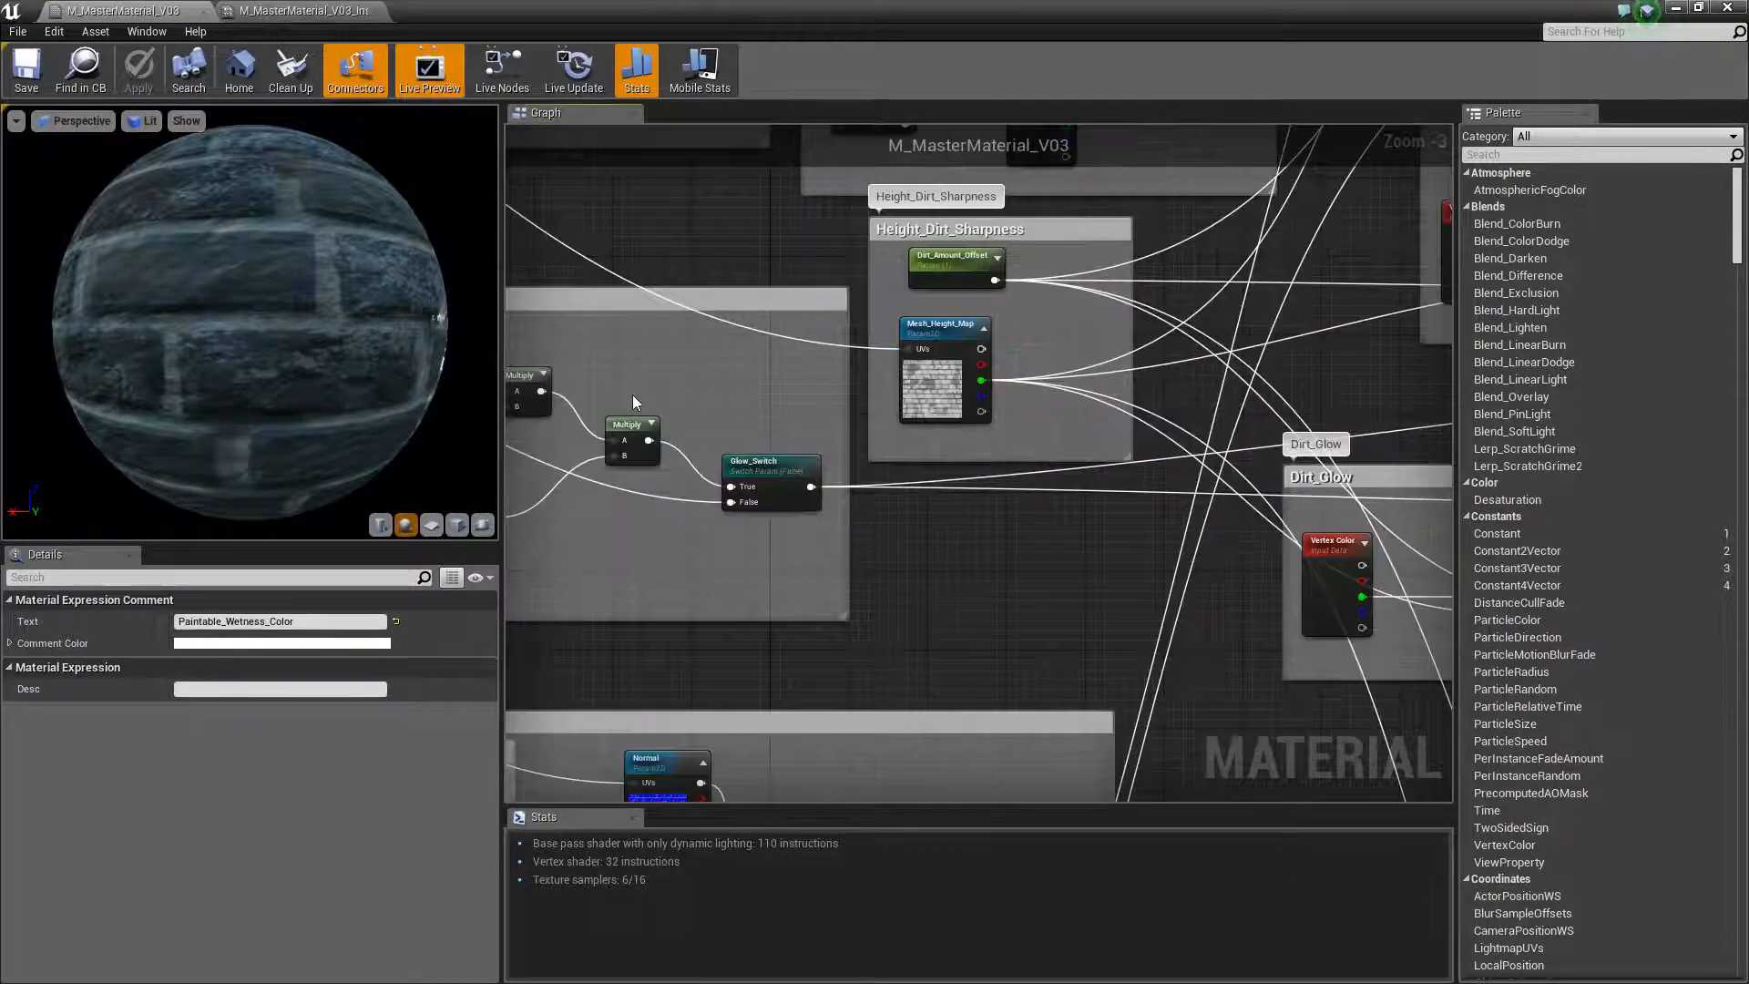
right_click_drag(632, 395, 869, 503)
right_click_drag(699, 556, 878, 567)
right_click_drag(971, 394, 654, 646)
scroll(1043, 251, "down", 3)
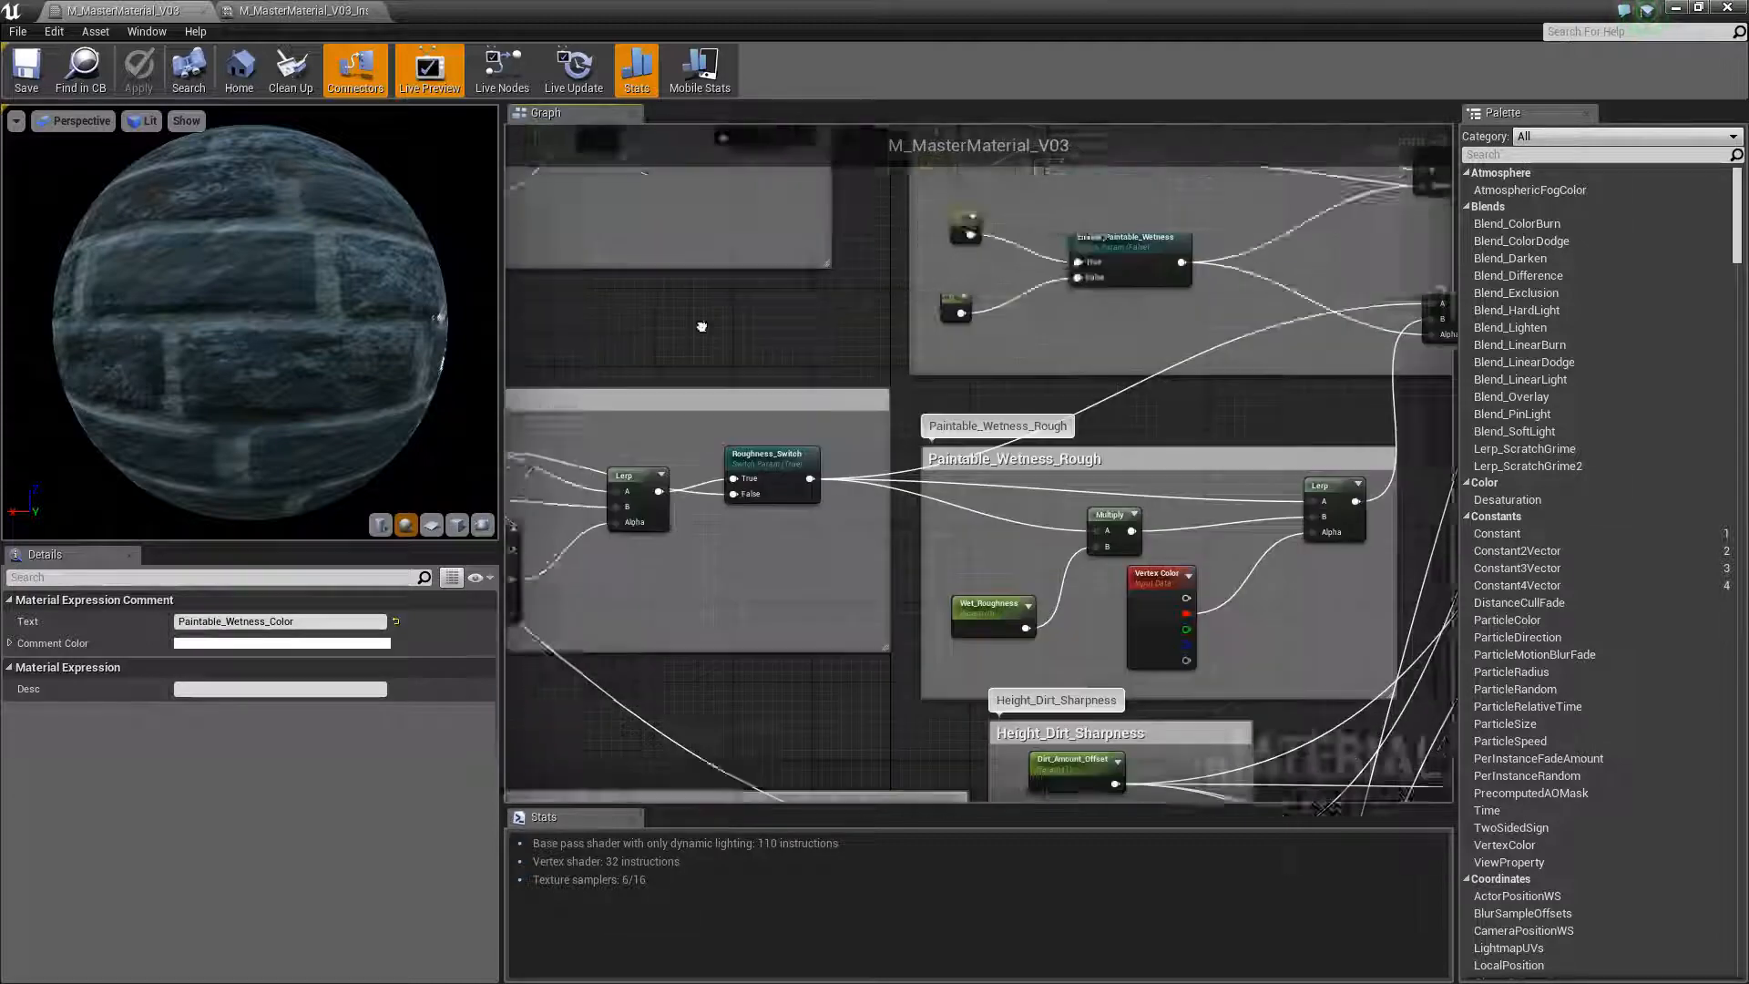
right_click_drag(800, 435, 813, 391)
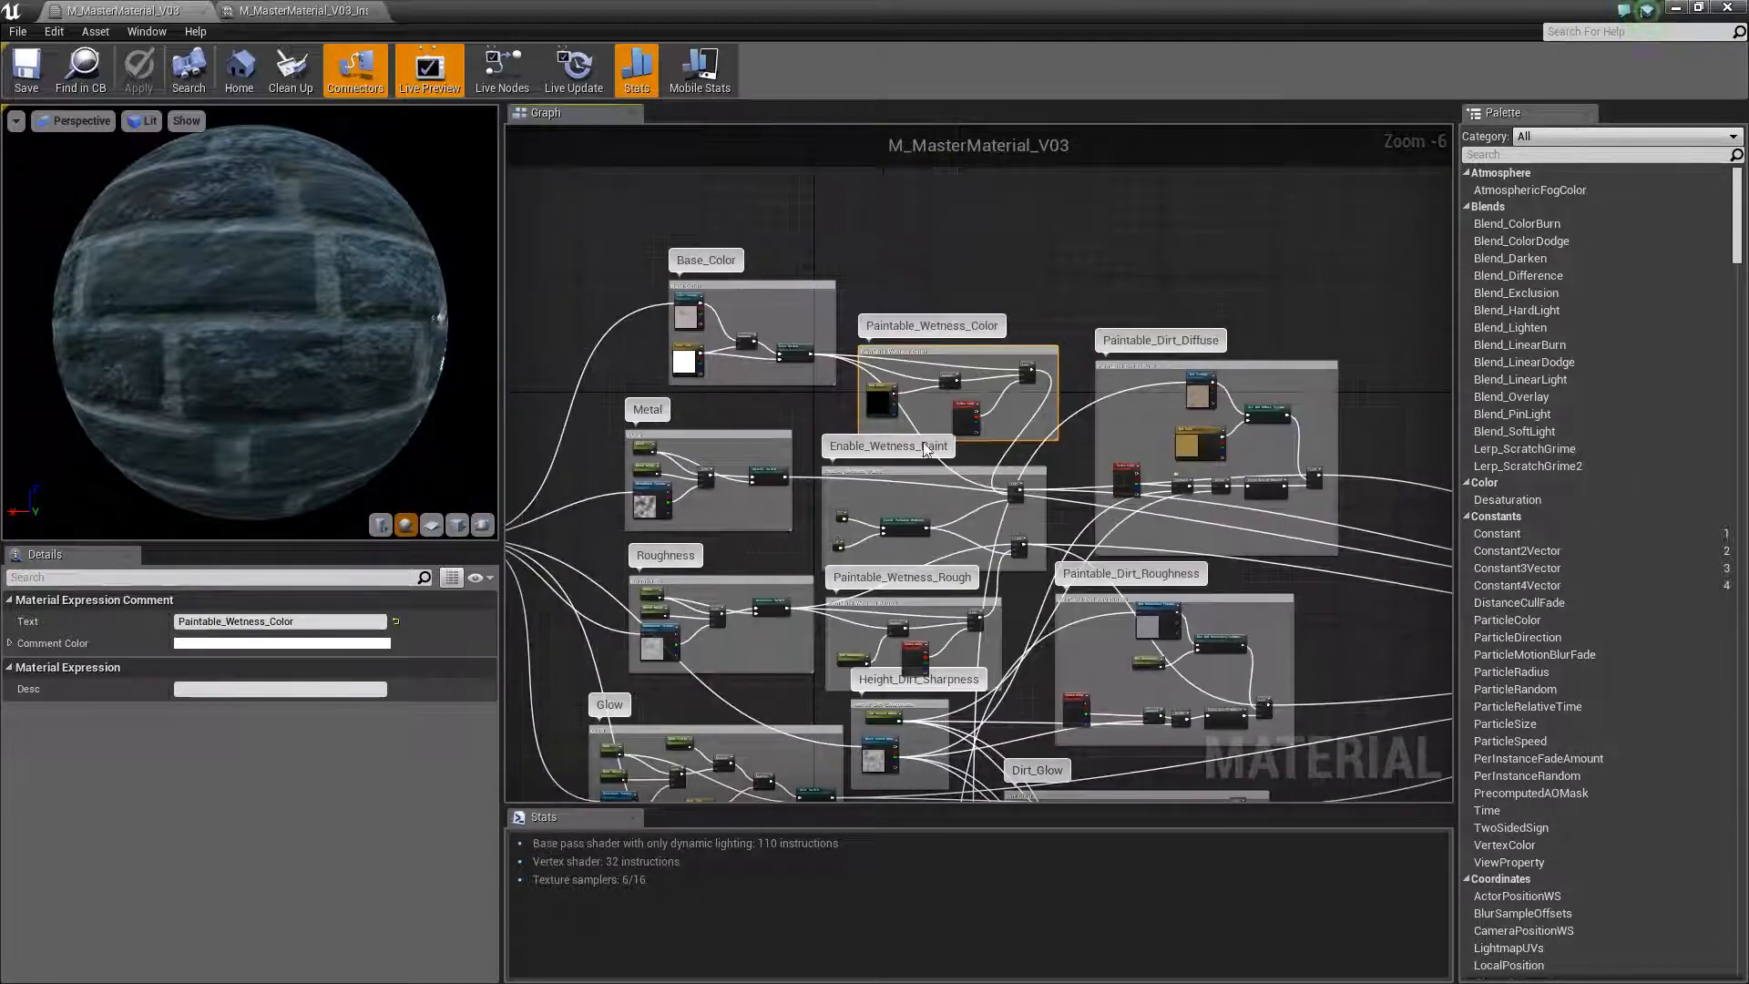
right_click_drag(1011, 518, 877, 266)
scroll(925, 359, "up", 1)
right_click_drag(731, 239, 860, 313)
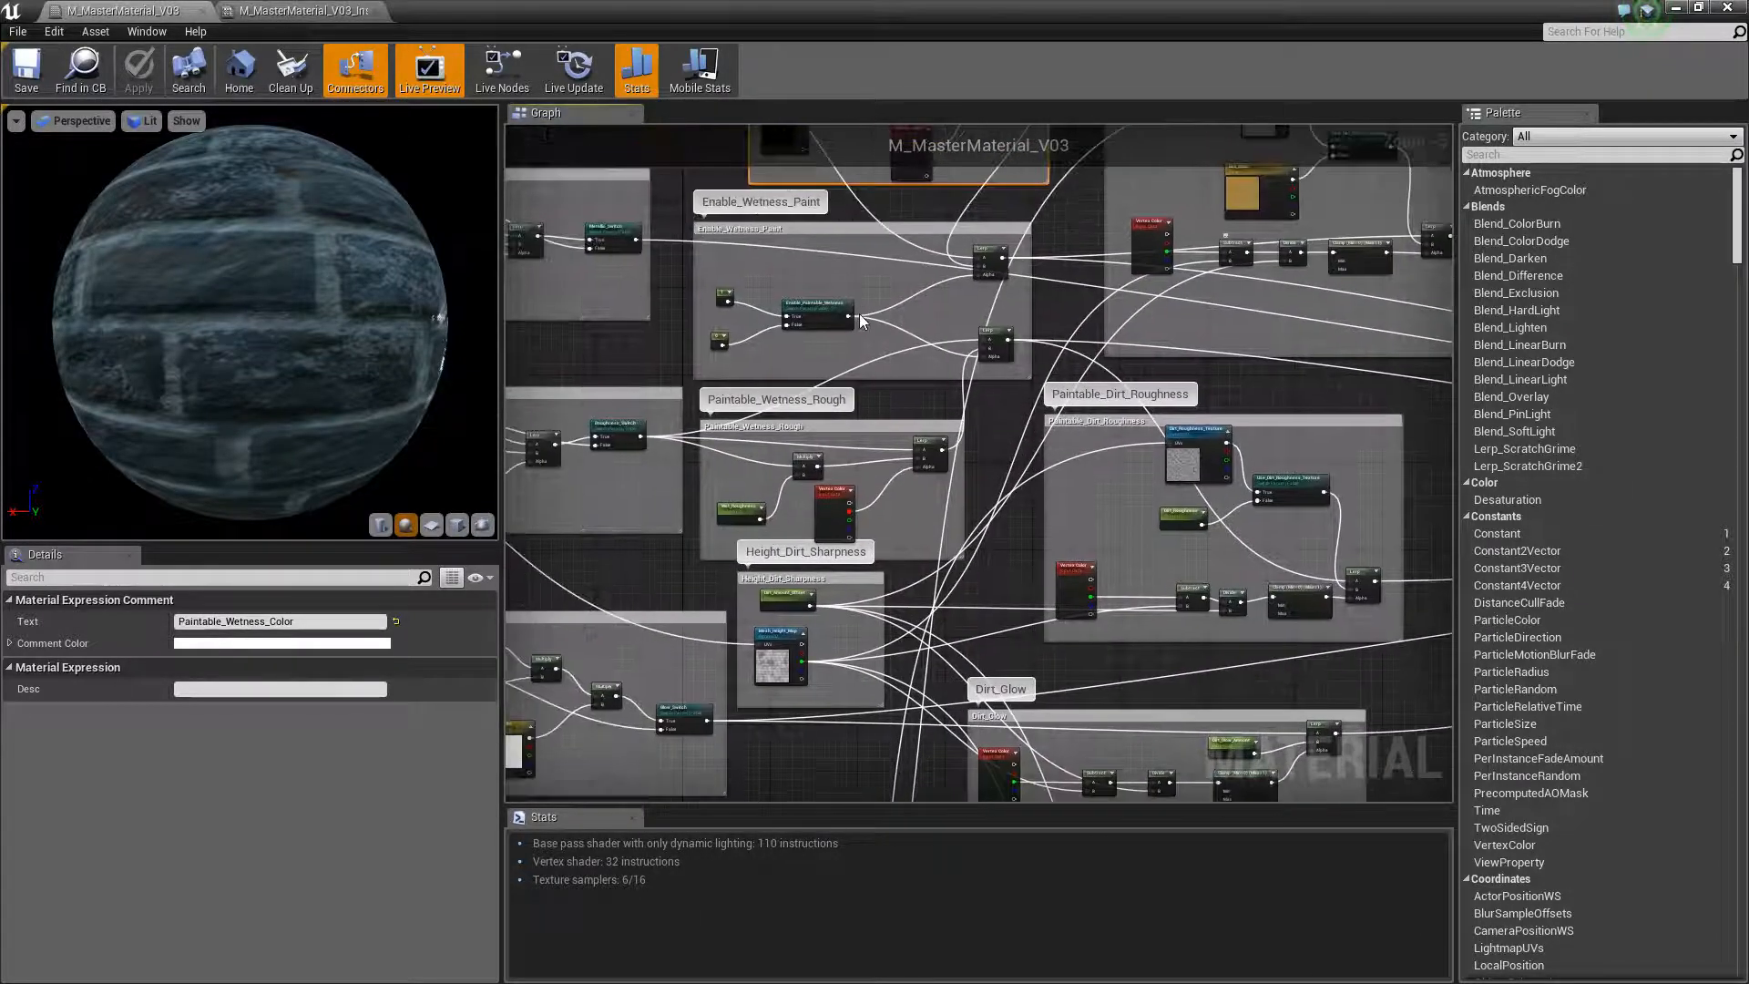